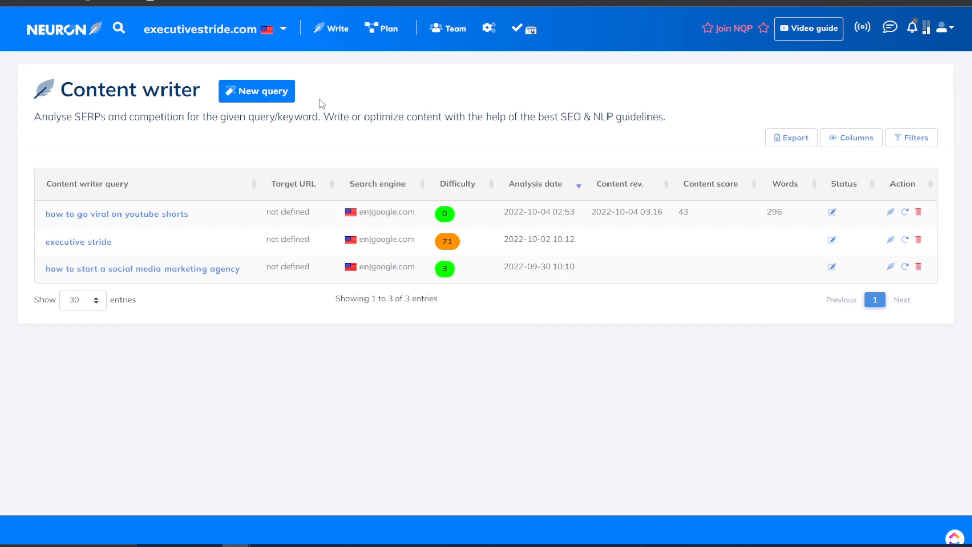
Switch to the Nichesss dashboard with its recent docs and 151 content tools.
{"action": "left_click", "coordinate": [729, 3]}
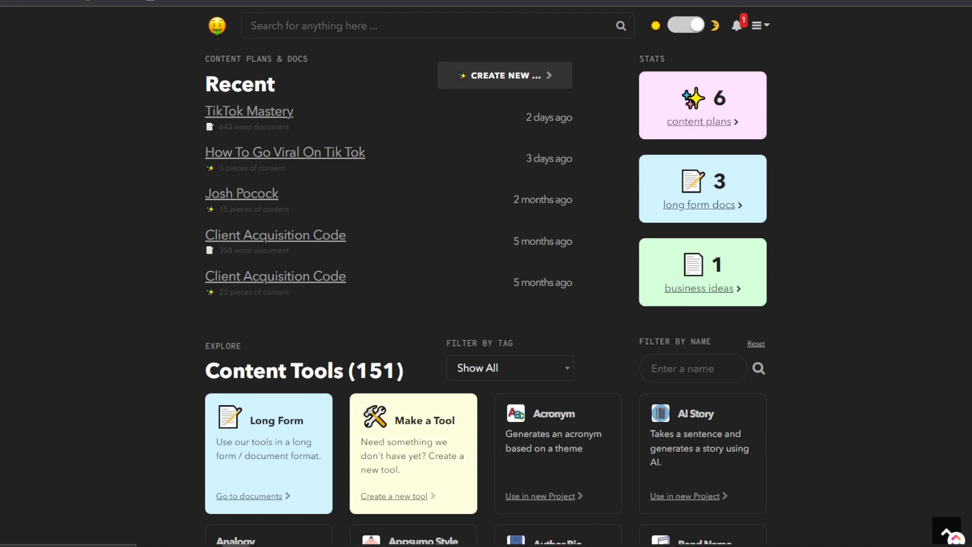
Go back to the NeuronWriter tab to show its Bronze-to-Diamond pricing plans.
{"action": "left_click", "coordinate": [724, 2]}
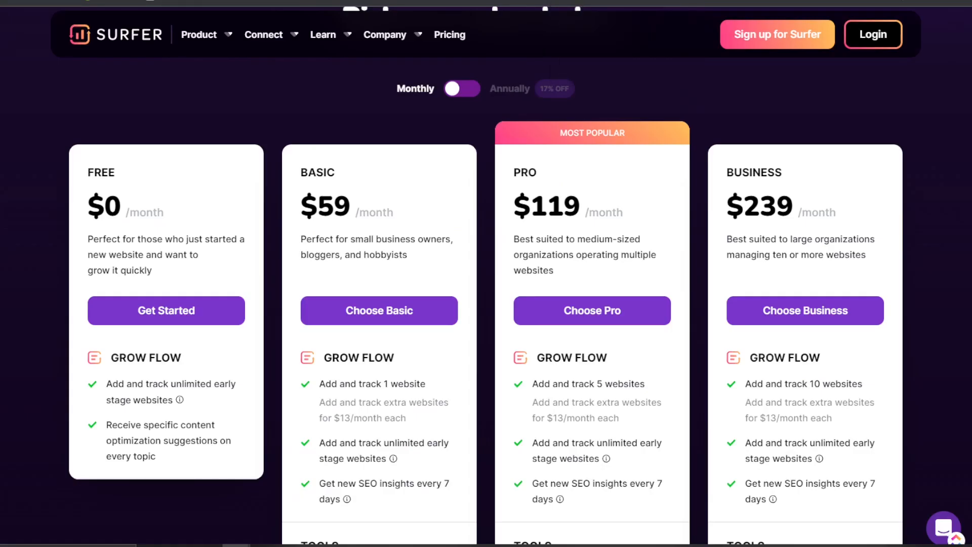
Scroll Surfer's pricing cards and highlight the Pro plan's $119 price.
{"action": "mouse_move", "coordinate": [283, 33]}
{"action": "scroll", "coordinate": [222, 283], "scroll_direction": "down", "scroll_amount": 2}
{"action": "mouse_move", "coordinate": [229, 312]}
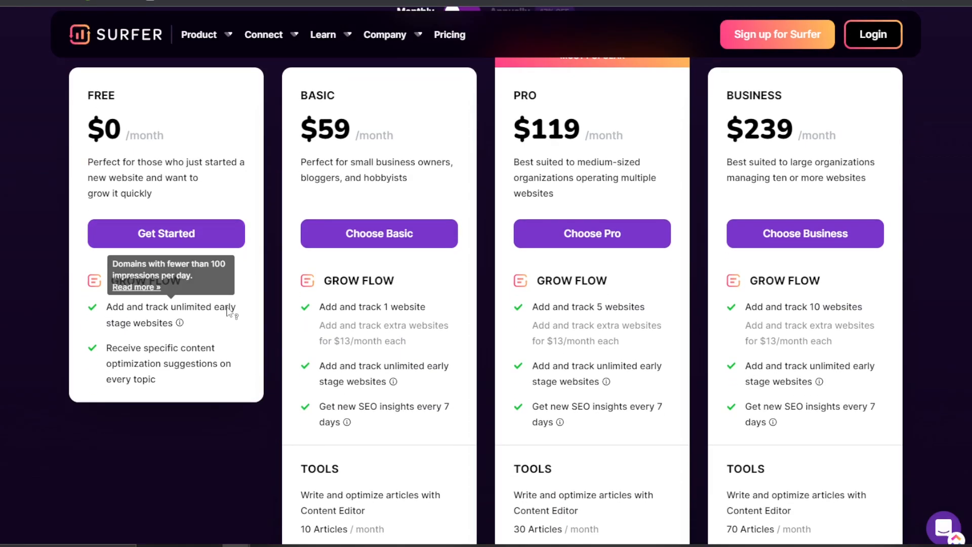
{"action": "scroll", "coordinate": [427, 278], "scroll_direction": "down", "scroll_amount": 2}
{"action": "scroll", "coordinate": [358, 209], "scroll_direction": "up", "scroll_amount": 2}
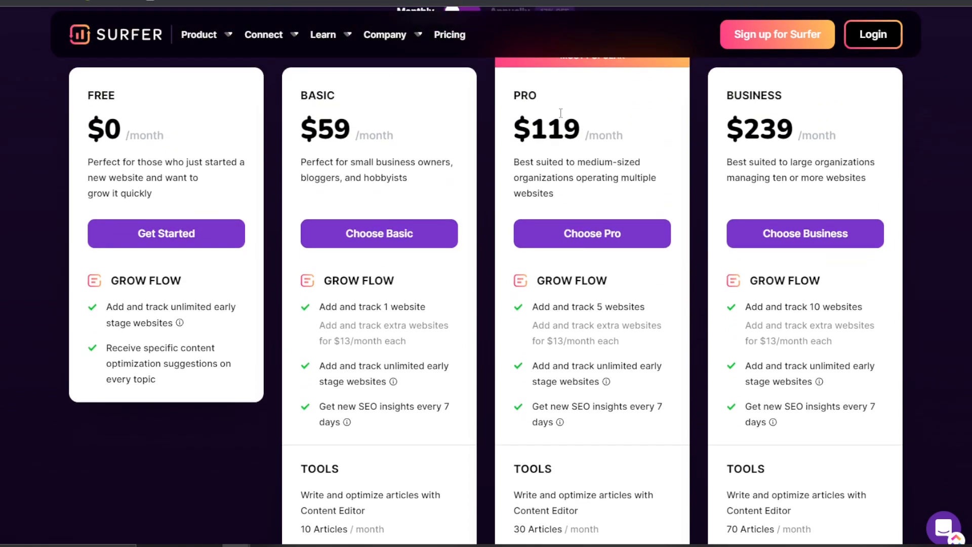
{"action": "left_click_drag", "start_coordinate": [515, 124], "coordinate": [591, 132]}
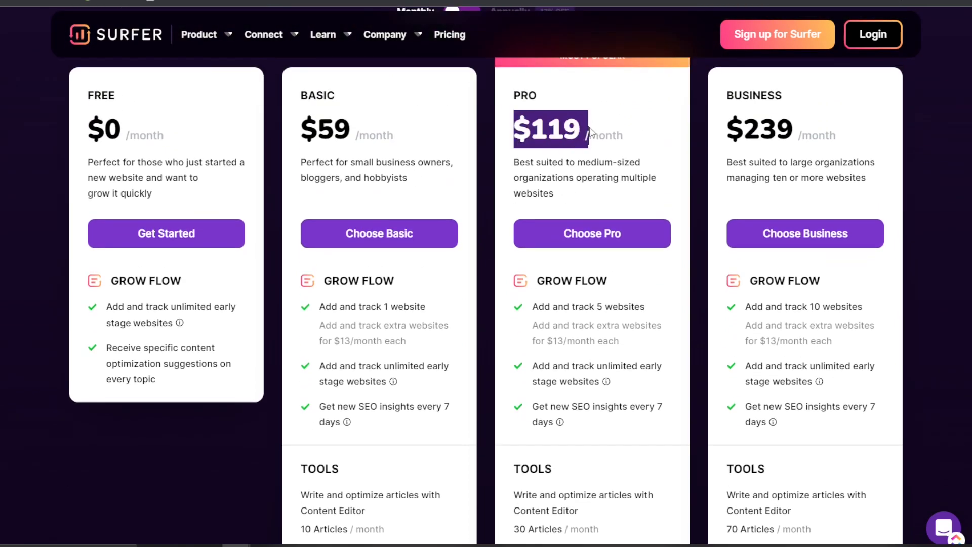
{"action": "left_click", "coordinate": [543, 126]}
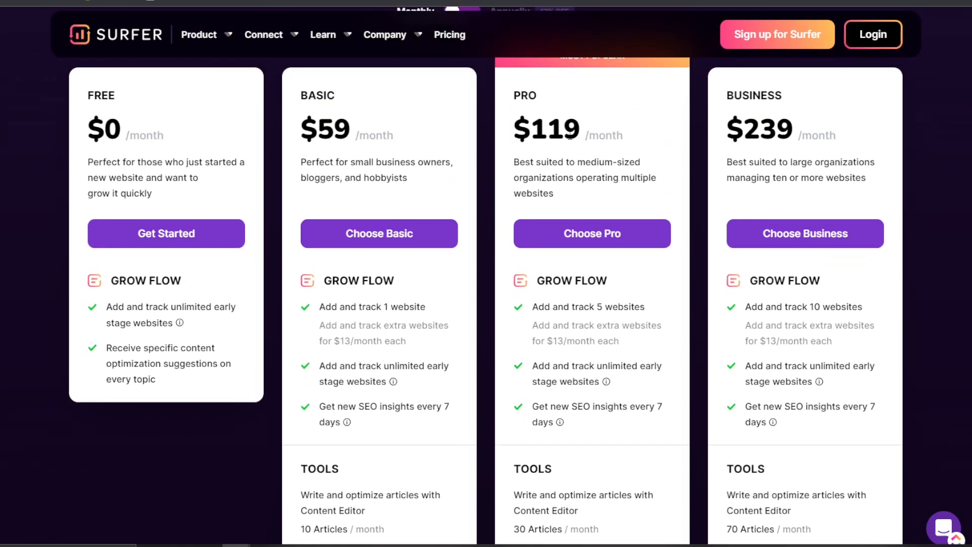
Scroll down and highlight the Pro plan's 30 Articles allowance.
{"action": "scroll", "coordinate": [577, 294], "scroll_direction": "down", "scroll_amount": 2}
{"action": "scroll", "coordinate": [608, 317], "scroll_direction": "down", "scroll_amount": 1}
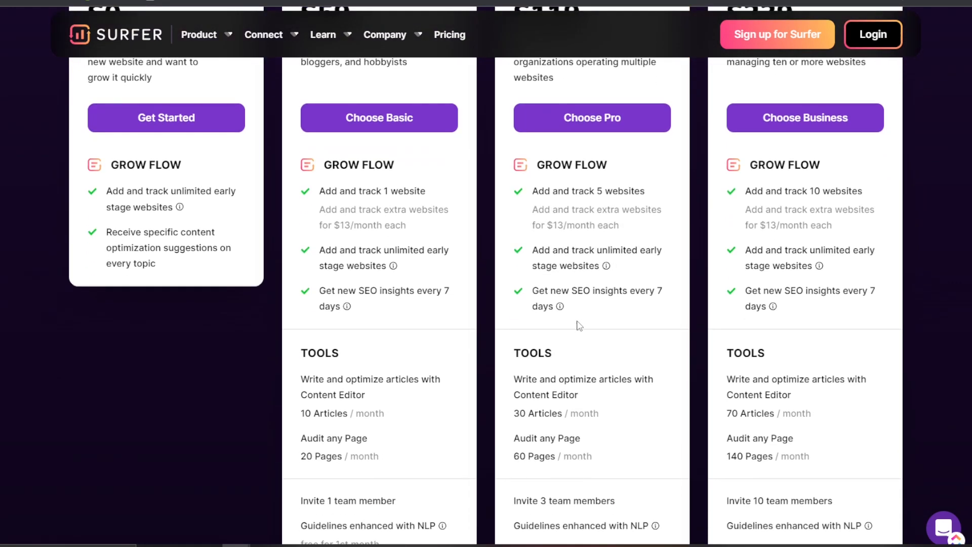
{"action": "scroll", "coordinate": [580, 325], "scroll_direction": "down", "scroll_amount": 1}
{"action": "left_click_drag", "start_coordinate": [522, 375], "coordinate": [563, 376]}
{"action": "left_click", "coordinate": [586, 386]}
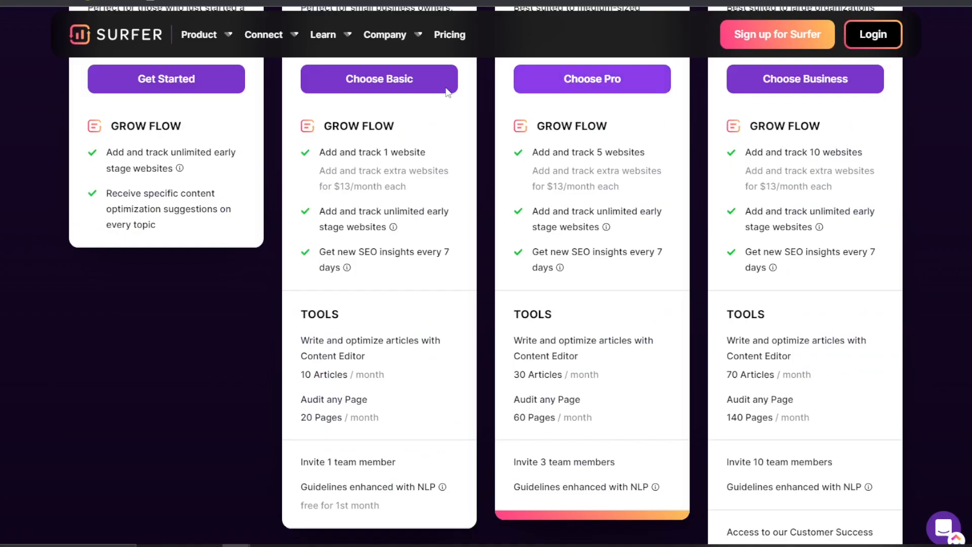
Review the rest of Surfer's plans, from $0 to $239 monthly.
{"action": "scroll", "coordinate": [447, 92], "scroll_direction": "up", "scroll_amount": 3}
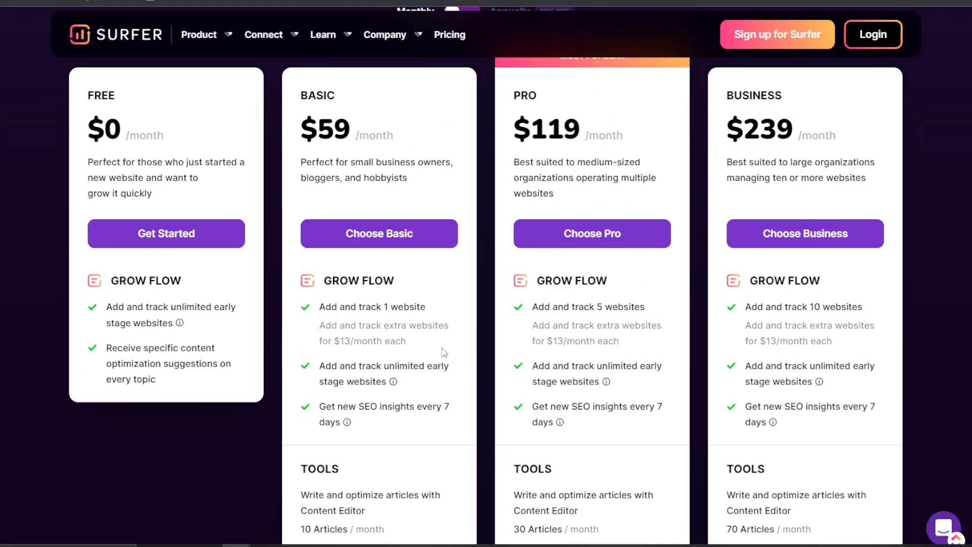
{"action": "scroll", "coordinate": [556, 389], "scroll_direction": "down", "scroll_amount": 2}
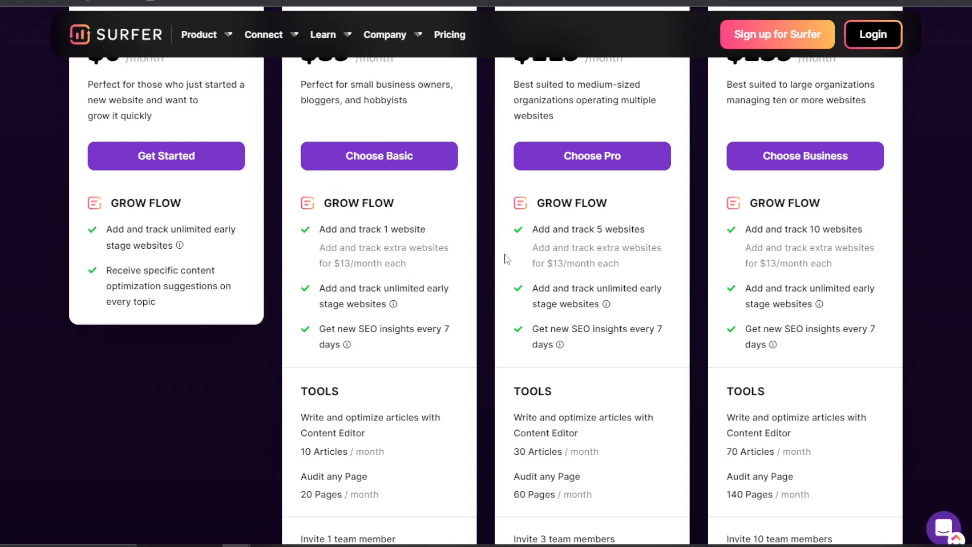
{"action": "scroll", "coordinate": [506, 260], "scroll_direction": "up", "scroll_amount": 2}
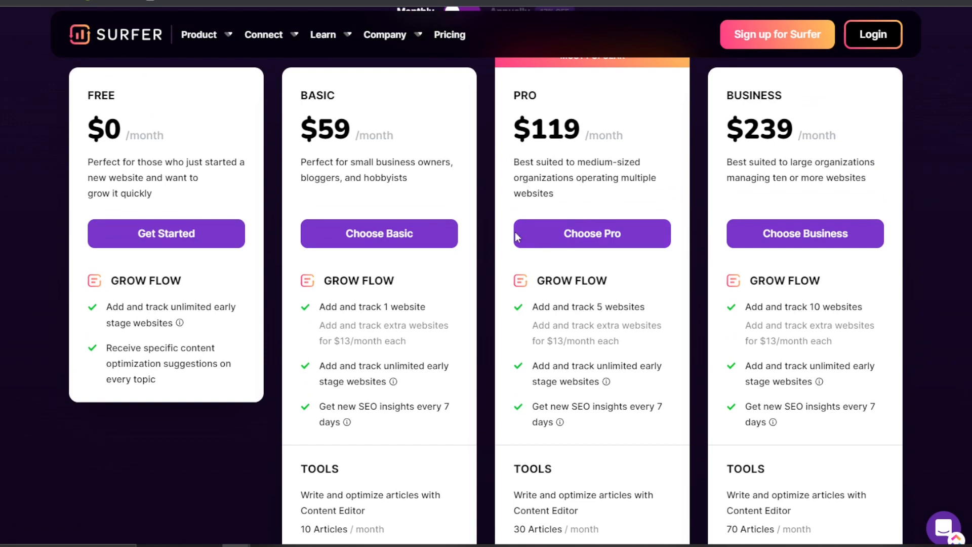
{"action": "scroll", "coordinate": [697, 386], "scroll_direction": "down", "scroll_amount": 2}
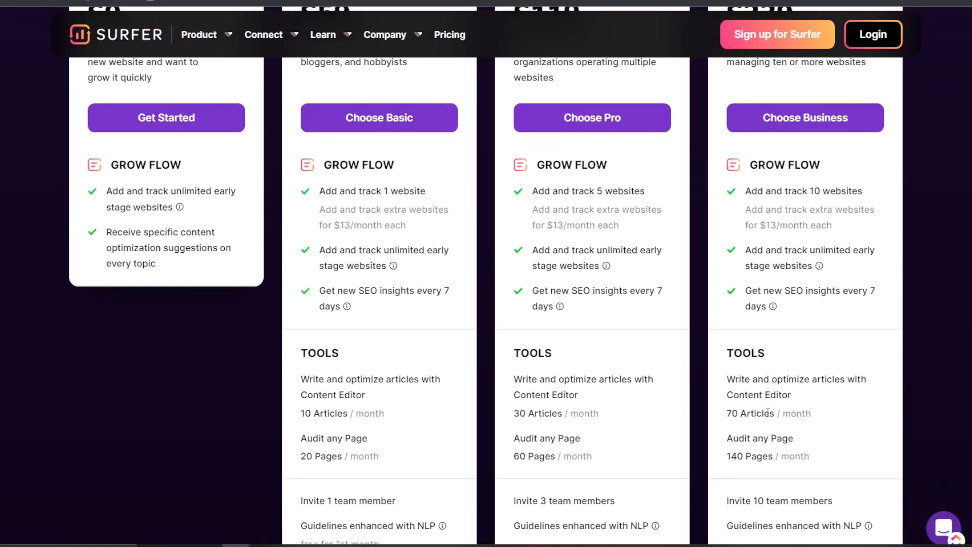
{"action": "scroll", "coordinate": [752, 407], "scroll_direction": "up", "scroll_amount": 3}
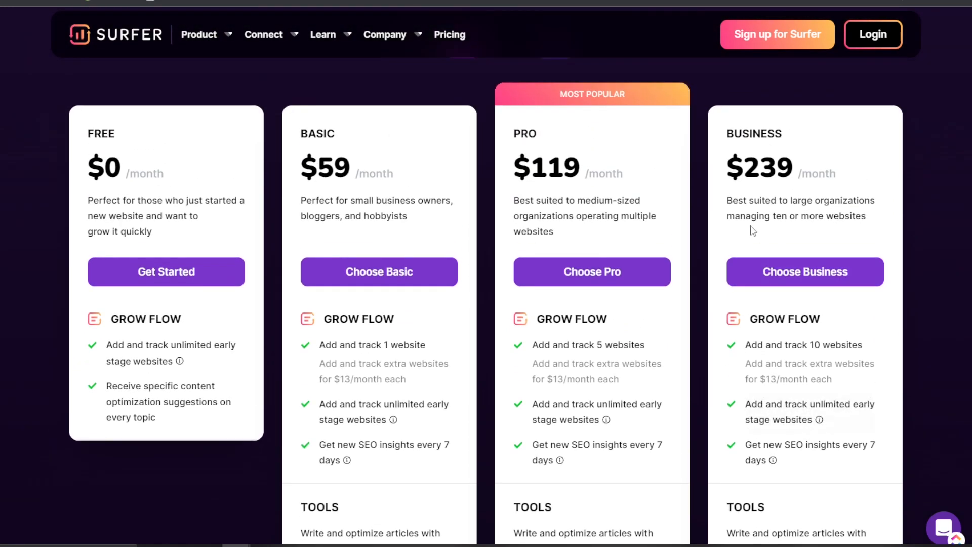
{"action": "scroll", "coordinate": [810, 269], "scroll_direction": "down", "scroll_amount": 1}
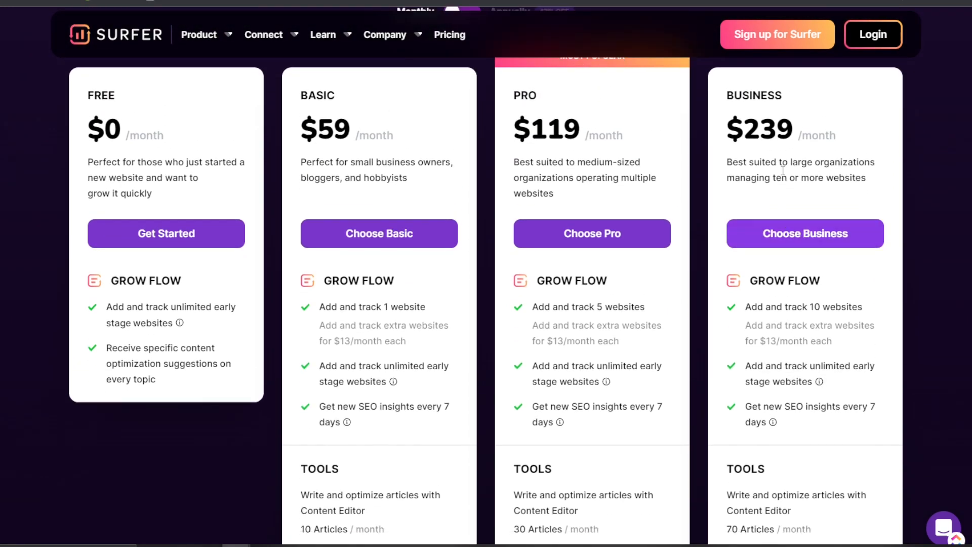
{"action": "left_click_drag", "start_coordinate": [761, 130], "coordinate": [799, 139]}
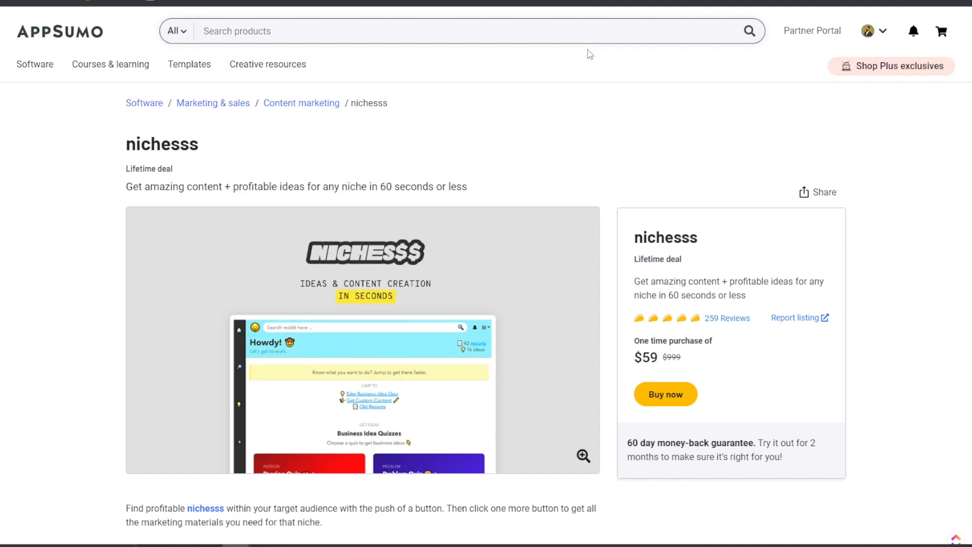
Scroll the AppSumo nichesss overview, briefly glancing at the Jasper pricing page.
{"action": "scroll", "coordinate": [521, 185], "scroll_direction": "down", "scroll_amount": 2}
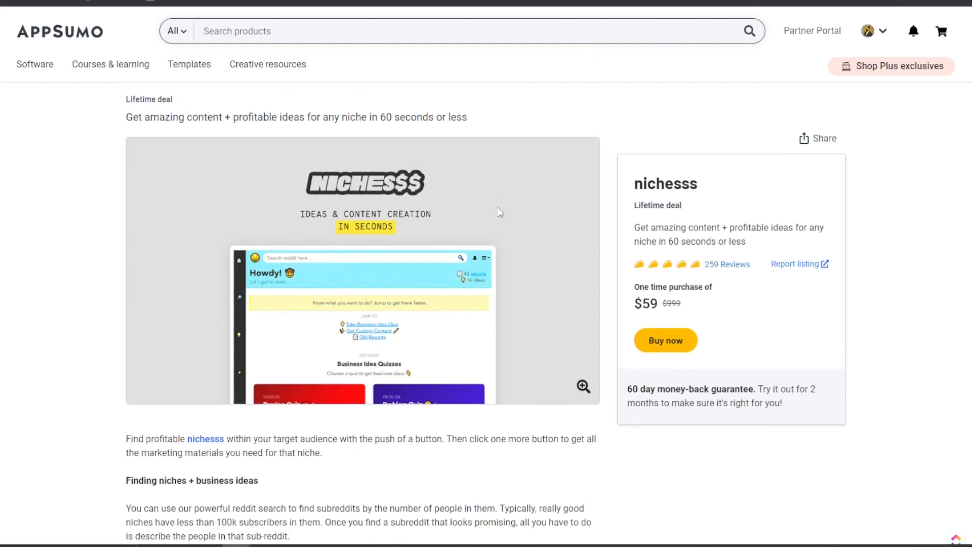
{"action": "scroll", "coordinate": [499, 206], "scroll_direction": "up", "scroll_amount": 1}
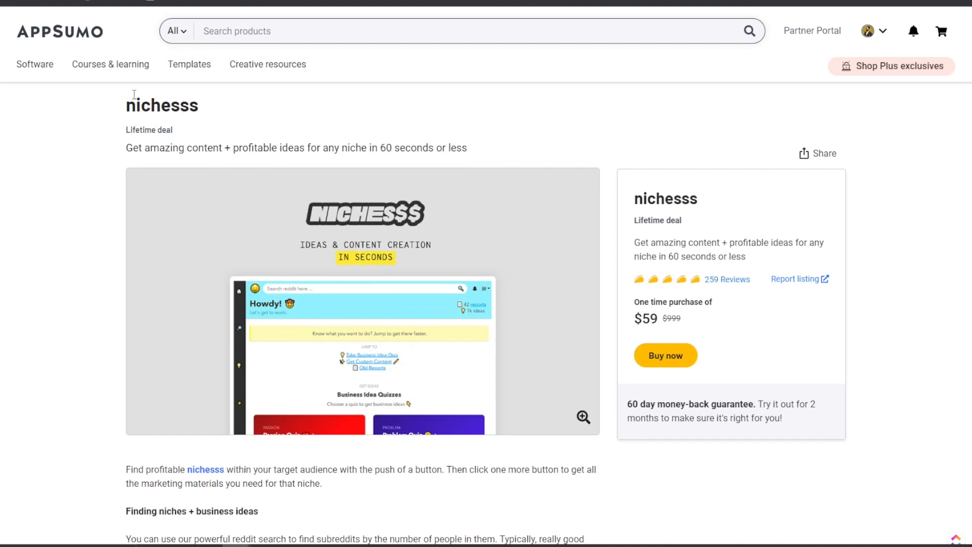
{"action": "scroll", "coordinate": [229, 158], "scroll_direction": "down", "scroll_amount": 1}
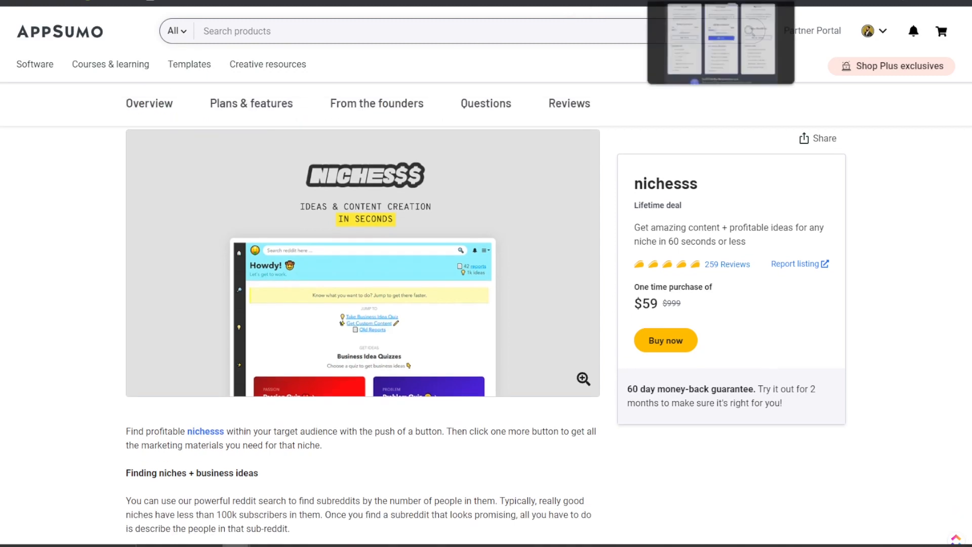
{"action": "left_click", "coordinate": [671, 1]}
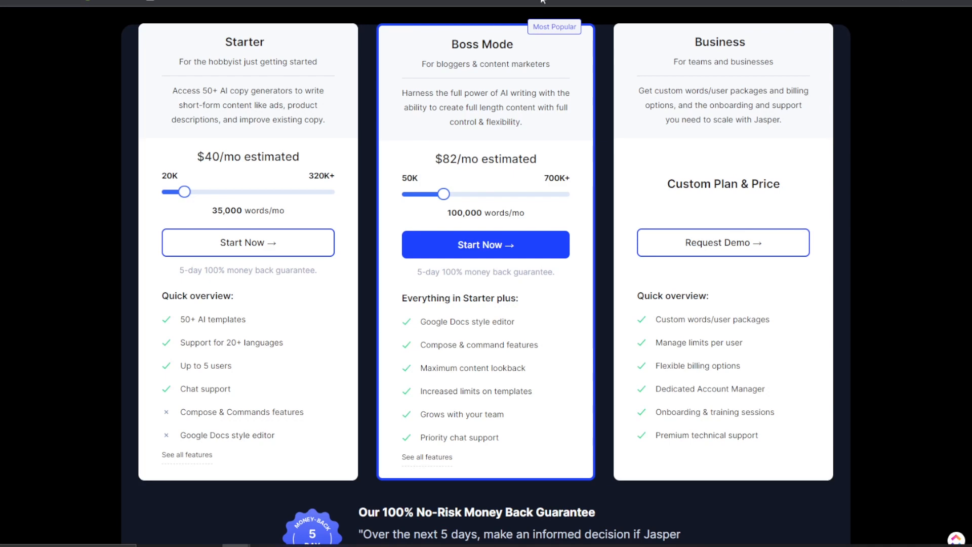
{"action": "left_click", "coordinate": [385, 1]}
Scroll to the nichesss plans section and highlight the $59 deal price.
{"action": "scroll", "coordinate": [363, 164], "scroll_direction": "down", "scroll_amount": 3}
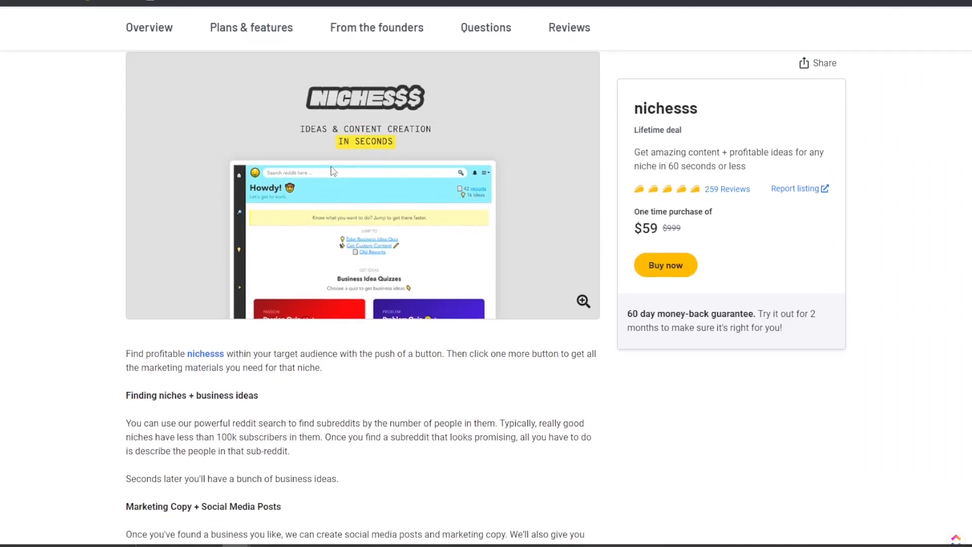
{"action": "scroll", "coordinate": [309, 208], "scroll_direction": "down", "scroll_amount": 7}
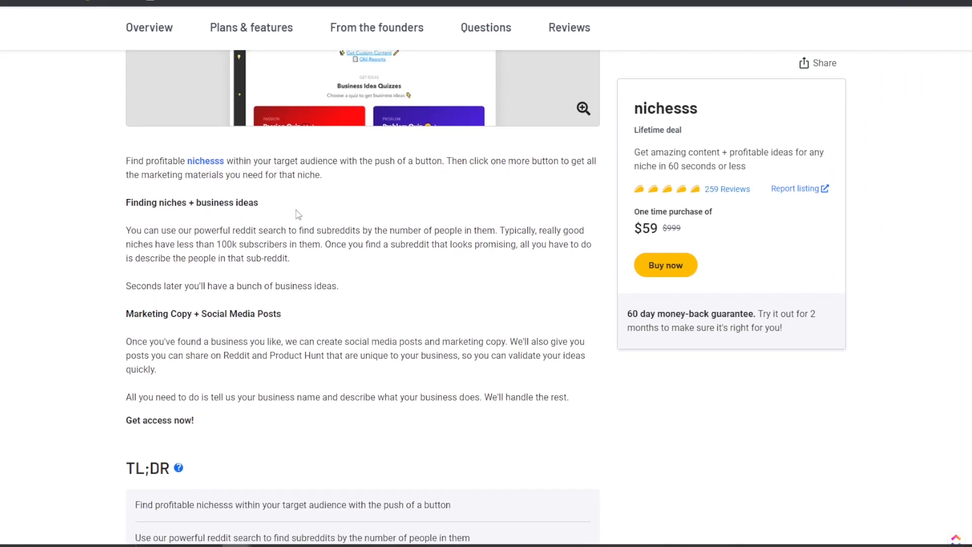
{"action": "scroll", "coordinate": [304, 213], "scroll_direction": "down", "scroll_amount": 9}
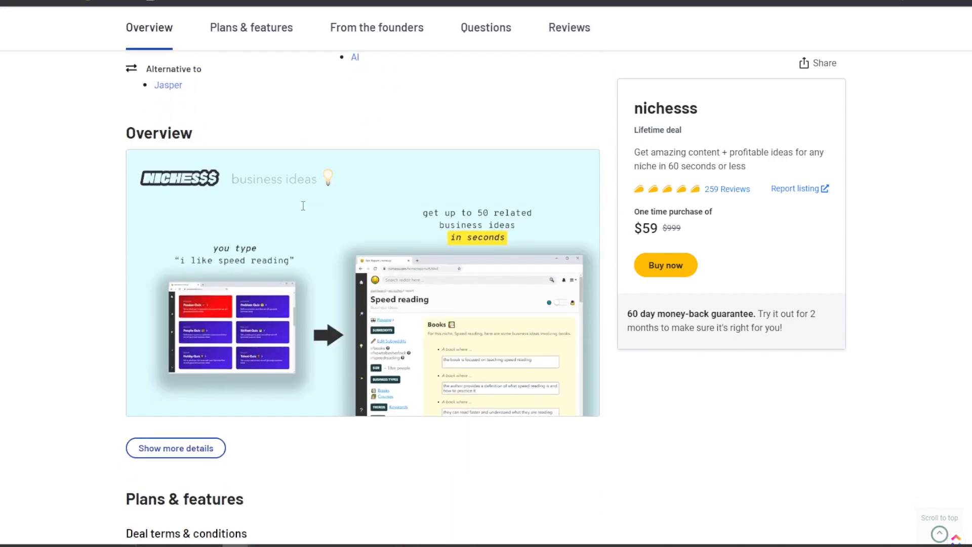
{"action": "scroll", "coordinate": [317, 246], "scroll_direction": "down", "scroll_amount": 7}
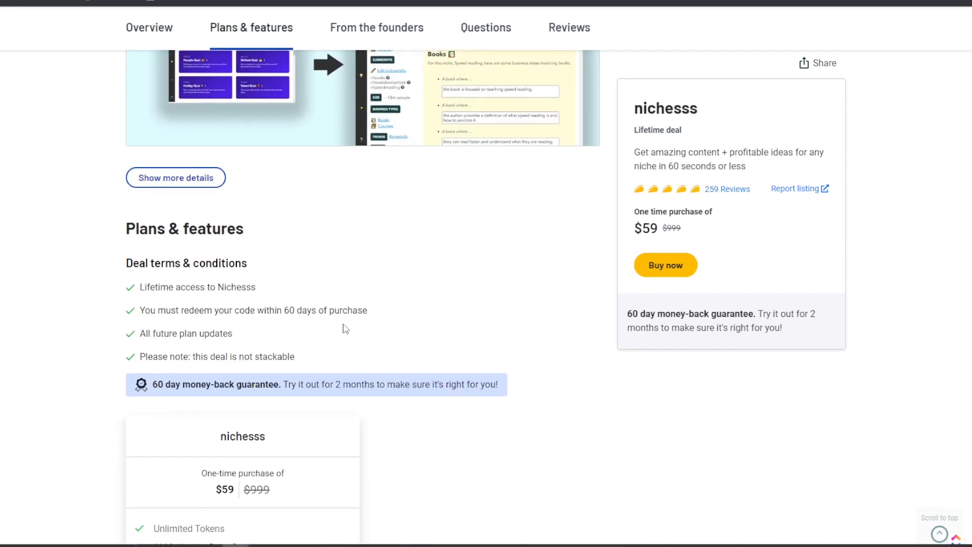
{"action": "scroll", "coordinate": [345, 327], "scroll_direction": "up", "scroll_amount": 1}
{"action": "scroll", "coordinate": [337, 325], "scroll_direction": "down", "scroll_amount": 2}
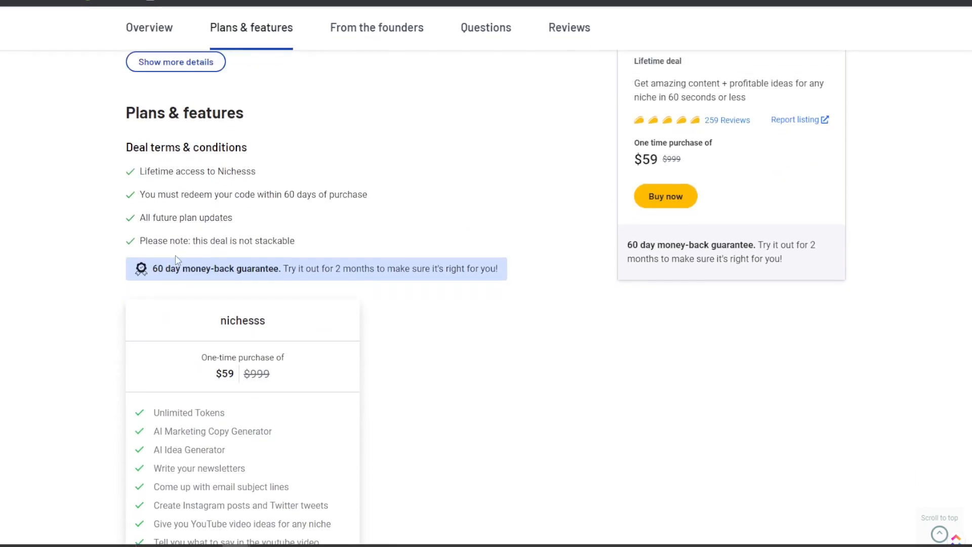
{"action": "scroll", "coordinate": [239, 344], "scroll_direction": "down", "scroll_amount": 3}
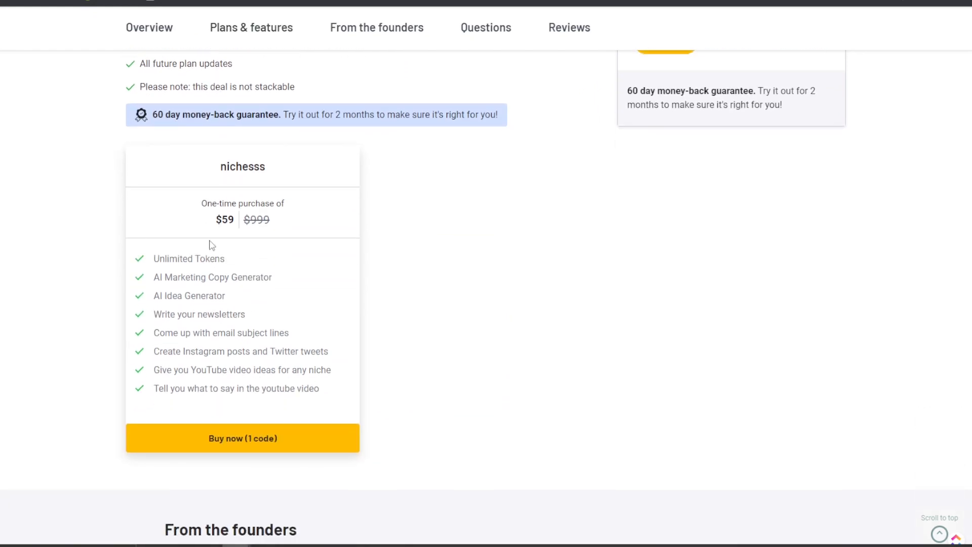
{"action": "left_click_drag", "start_coordinate": [217, 219], "coordinate": [236, 219]}
{"action": "left_click", "coordinate": [179, 263]}
Highlight the Unlimited Tokens, email subject line, Instagram post and YouTube script features.
{"action": "left_click_drag", "start_coordinate": [180, 263], "coordinate": [220, 271]}
{"action": "left_click", "coordinate": [194, 280]}
{"action": "left_click_drag", "start_coordinate": [191, 316], "coordinate": [249, 336]}
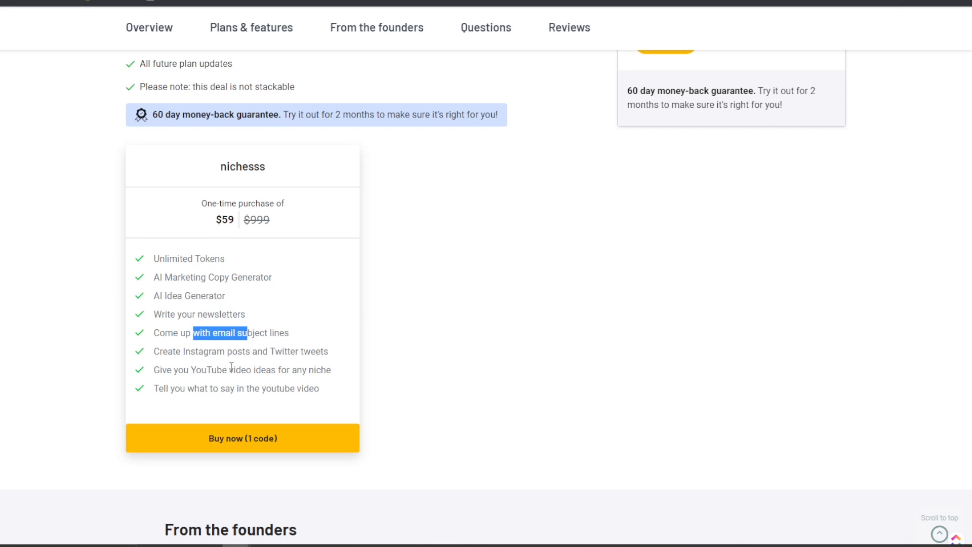
{"action": "left_click_drag", "start_coordinate": [196, 352], "coordinate": [262, 376]}
{"action": "left_click", "coordinate": [303, 381]}
{"action": "left_click_drag", "start_coordinate": [208, 389], "coordinate": [266, 389]}
{"action": "scroll", "coordinate": [482, 324], "scroll_direction": "up", "scroll_amount": 5}
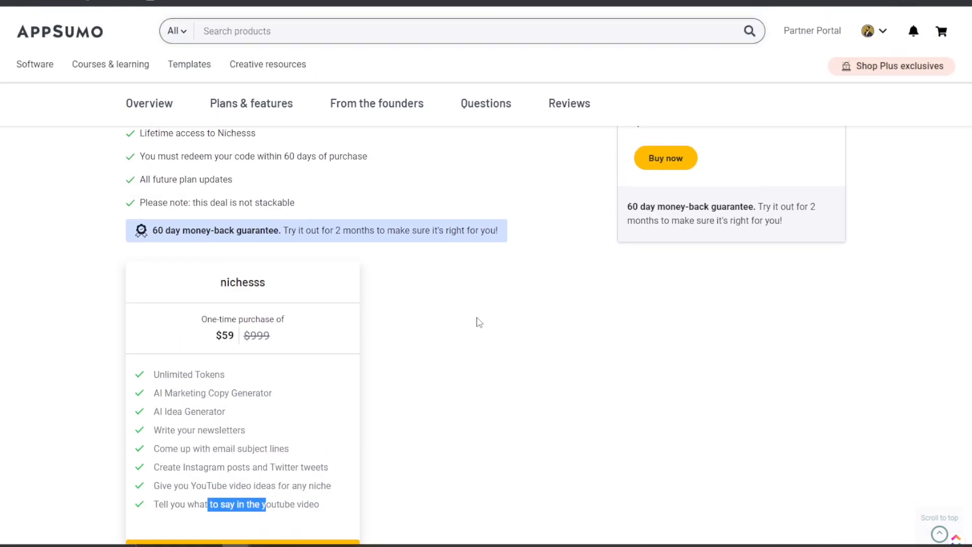
{"action": "scroll", "coordinate": [274, 328], "scroll_direction": "up", "scroll_amount": 3}
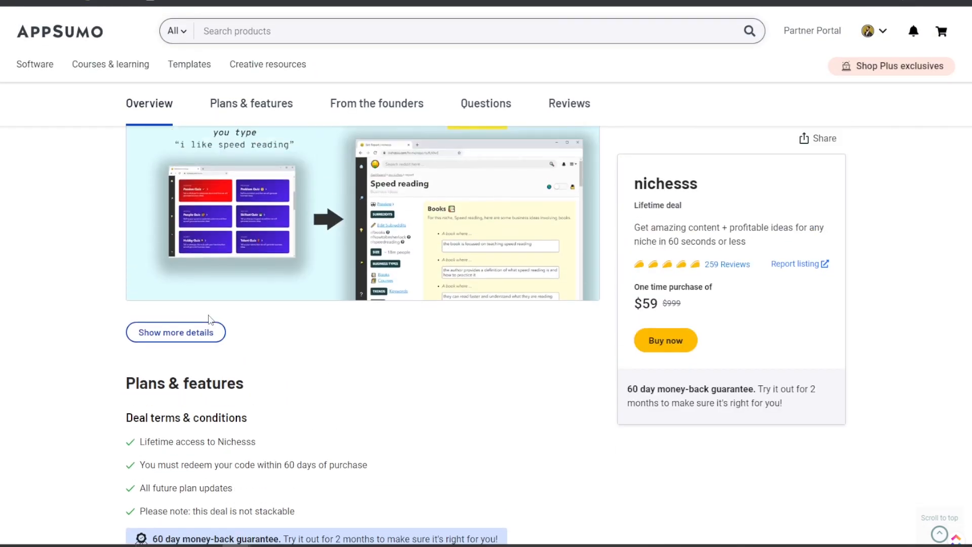
{"action": "scroll", "coordinate": [304, 321], "scroll_direction": "up", "scroll_amount": 7}
{"action": "scroll", "coordinate": [388, 298], "scroll_direction": "up", "scroll_amount": 8}
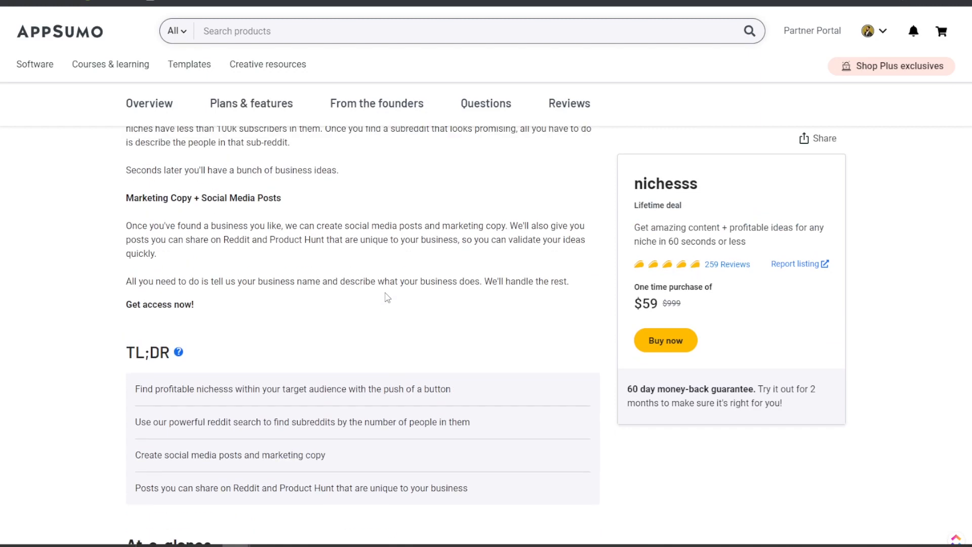
{"action": "scroll", "coordinate": [563, 126], "scroll_direction": "down", "scroll_amount": 4}
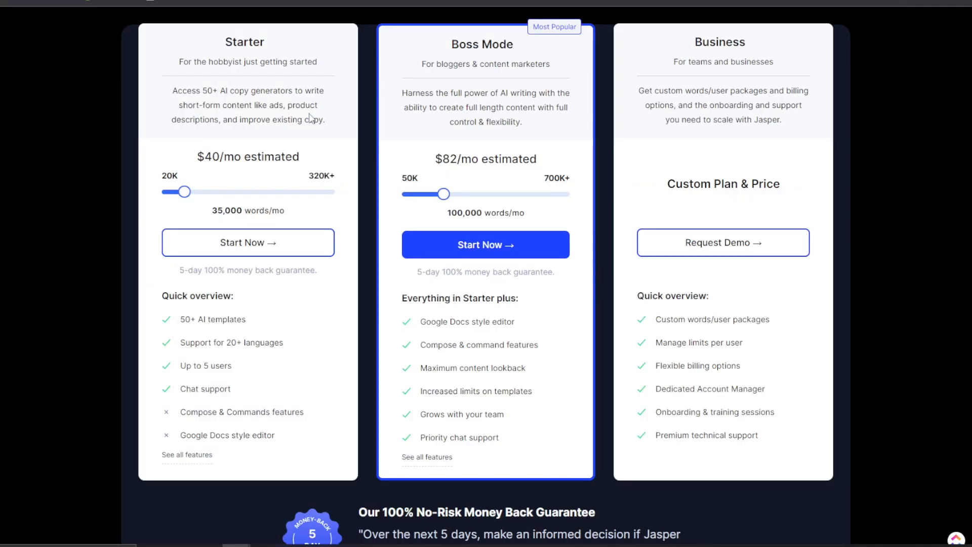
Raise Jasper's Starter plan to 75,000 words/mo, showing $82/mo like Boss Mode.
{"action": "mouse_move", "coordinate": [185, 193]}
{"action": "left_mouse_down"}
{"action": "mouse_move", "coordinate": [228, 192]}
{"action": "mouse_move", "coordinate": [184, 192]}
{"action": "left_mouse_up"}
{"action": "scroll", "coordinate": [338, 142], "scroll_direction": "up", "scroll_amount": 2}
{"action": "scroll", "coordinate": [345, 218], "scroll_direction": "down", "scroll_amount": 1}
{"action": "scroll", "coordinate": [350, 213], "scroll_direction": "up", "scroll_amount": 2}
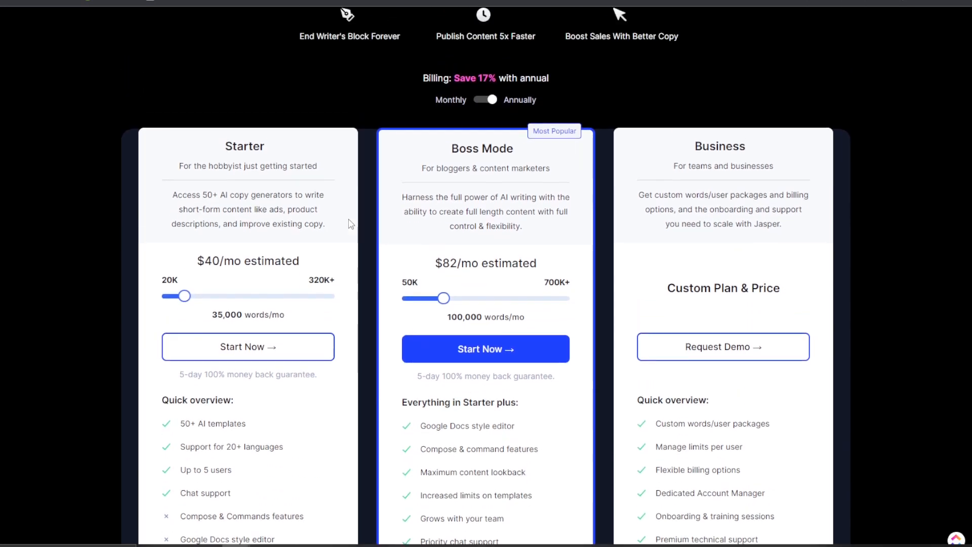
{"action": "scroll", "coordinate": [361, 202], "scroll_direction": "up", "scroll_amount": 3}
{"action": "scroll", "coordinate": [364, 213], "scroll_direction": "down", "scroll_amount": 4}
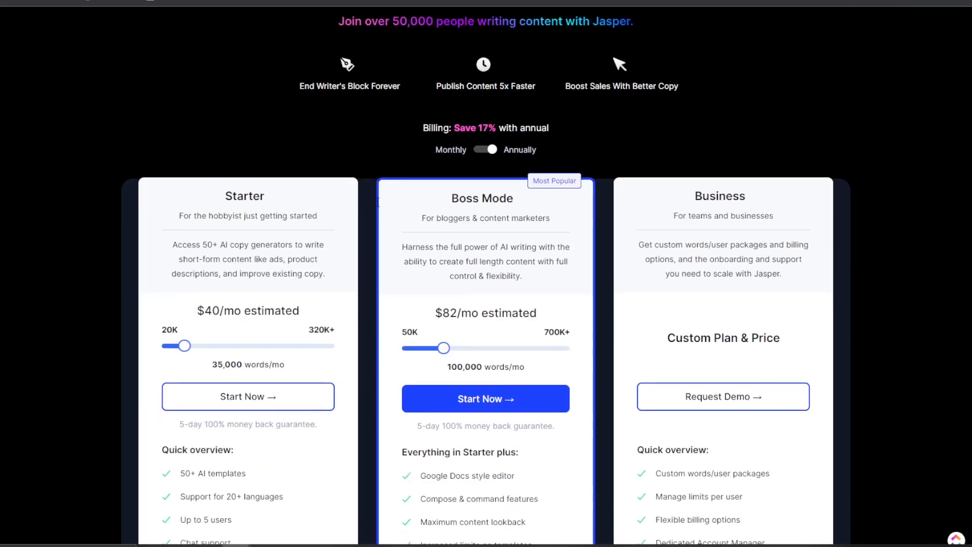
{"action": "scroll", "coordinate": [378, 203], "scroll_direction": "down", "scroll_amount": 1}
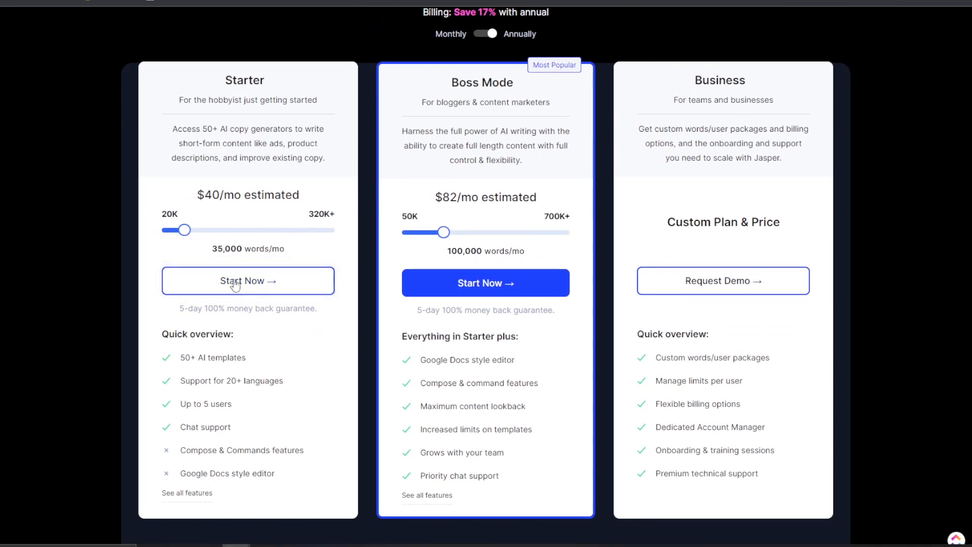
{"action": "left_click_drag", "start_coordinate": [186, 227], "coordinate": [228, 236]}
{"action": "left_click", "coordinate": [193, 227]}
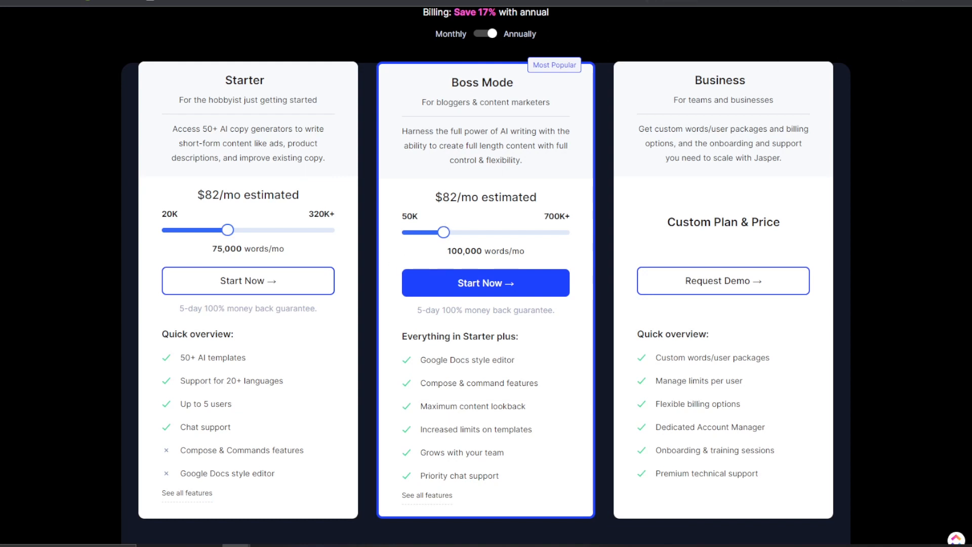
{"action": "key", "text": "ctrl+Tab"}
{"action": "key", "text": "ctrl+Tab"}
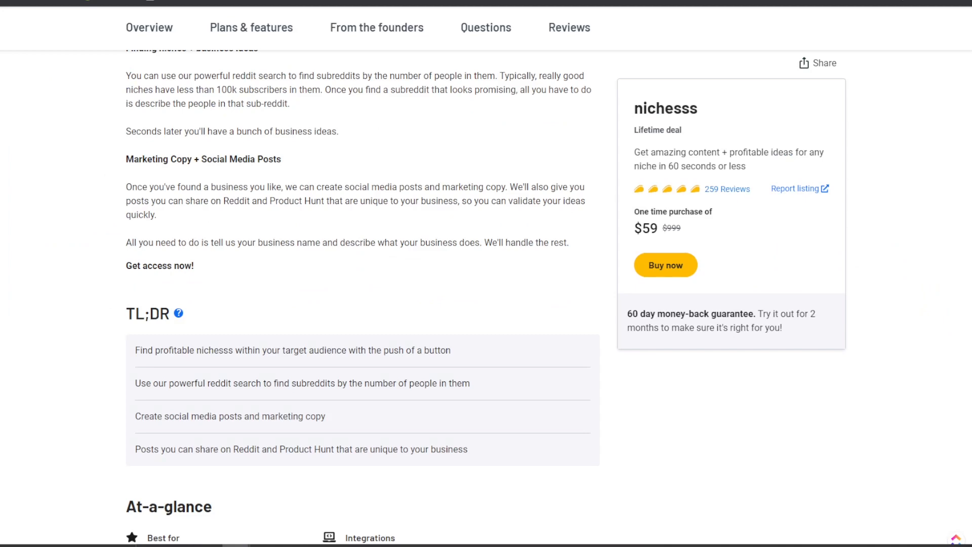
Log in to Nichesss with the account e-mail and password.
{"action": "key", "text": "ctrl+shift+Tab"}
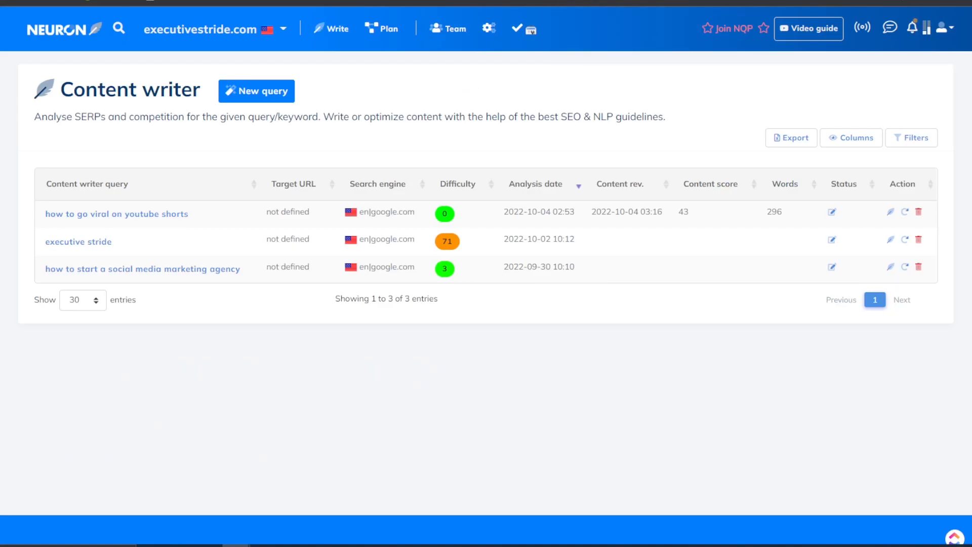
{"action": "key", "text": "ctrl+Tab"}
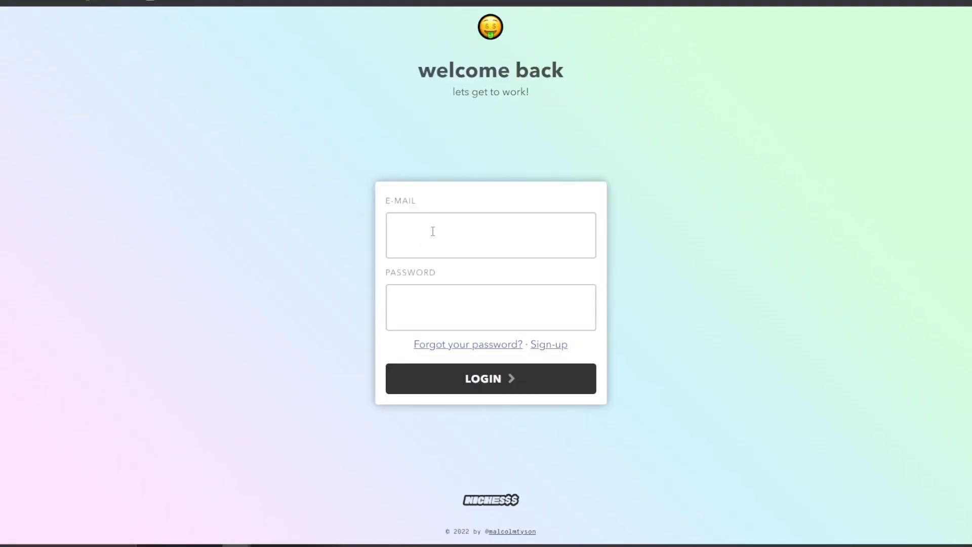
{"action": "left_click", "coordinate": [433, 230]}
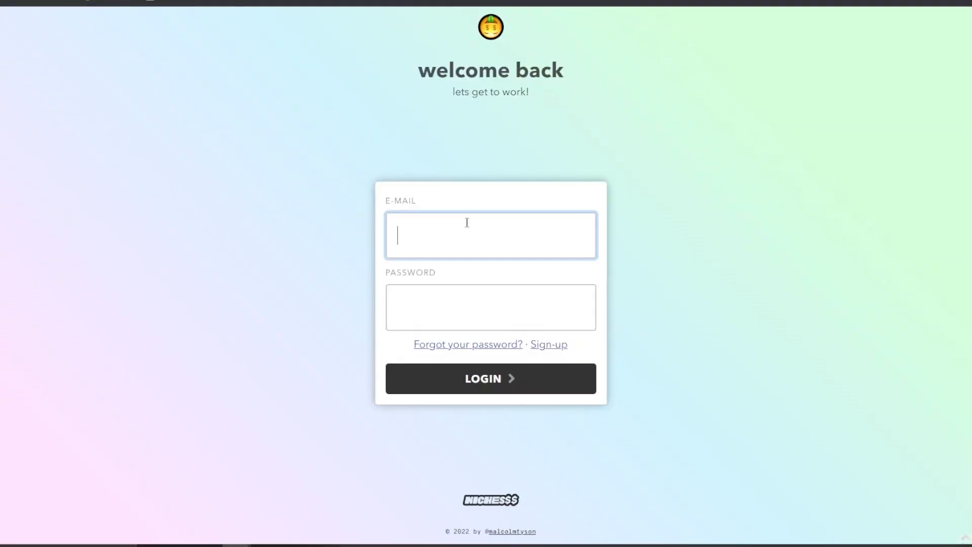
{"action": "key", "text": "Tab"}
{"action": "type", "text": "••••••••••"}
{"action": "key", "text": "Return"}
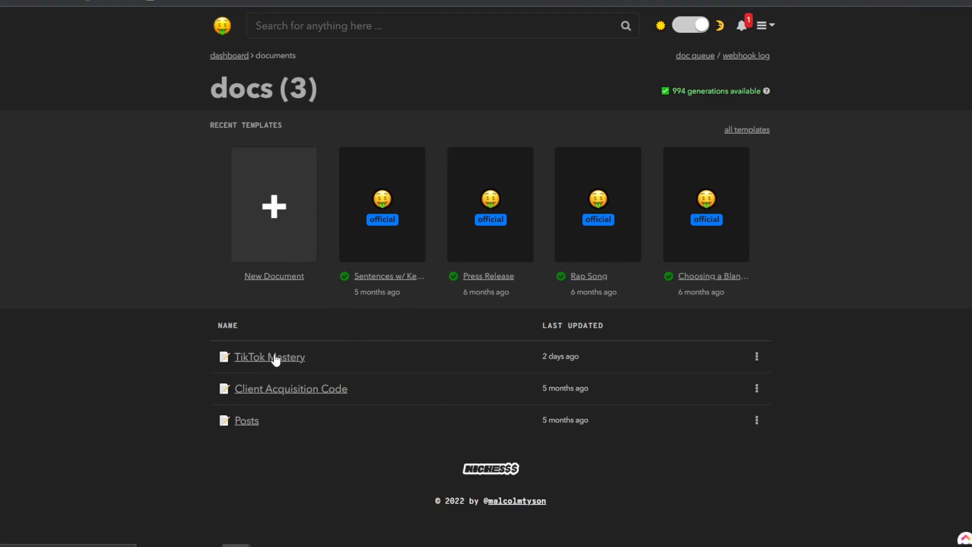
Dismiss the new-document form and open the documents list from the dashboard.
{"action": "left_click", "coordinate": [303, 224]}
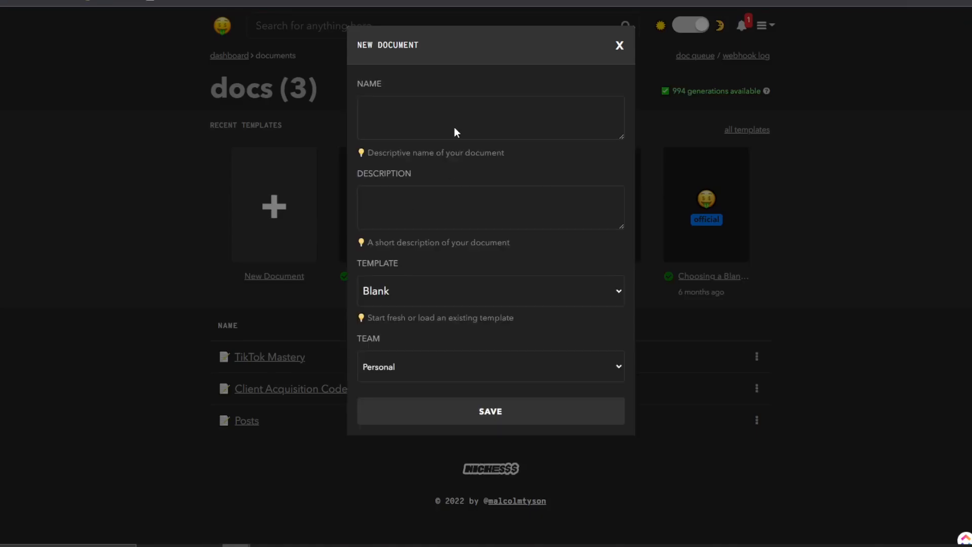
{"action": "left_click", "coordinate": [620, 44]}
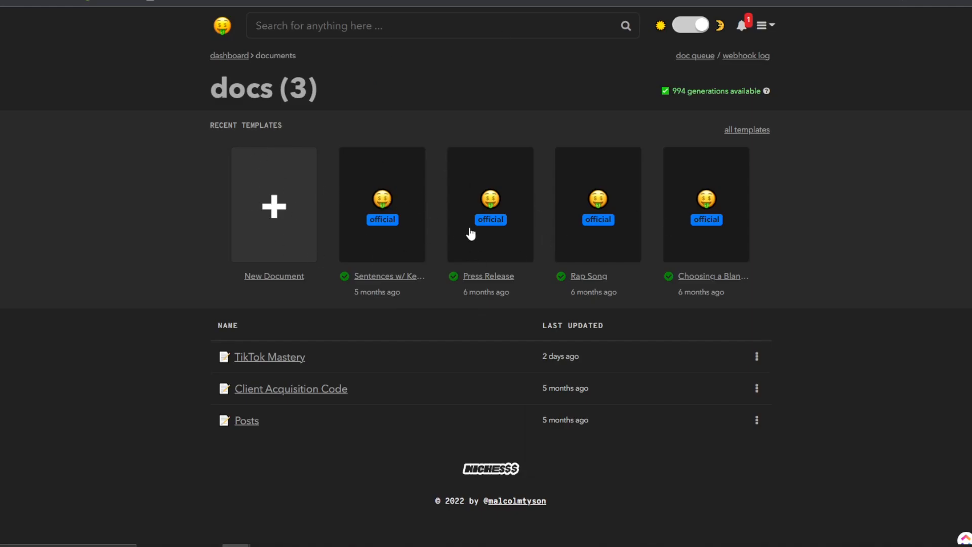
{"action": "left_click", "coordinate": [218, 33]}
{"action": "scroll", "coordinate": [248, 264], "scroll_direction": "down", "scroll_amount": 12}
{"action": "scroll", "coordinate": [274, 278], "scroll_direction": "down", "scroll_amount": 15}
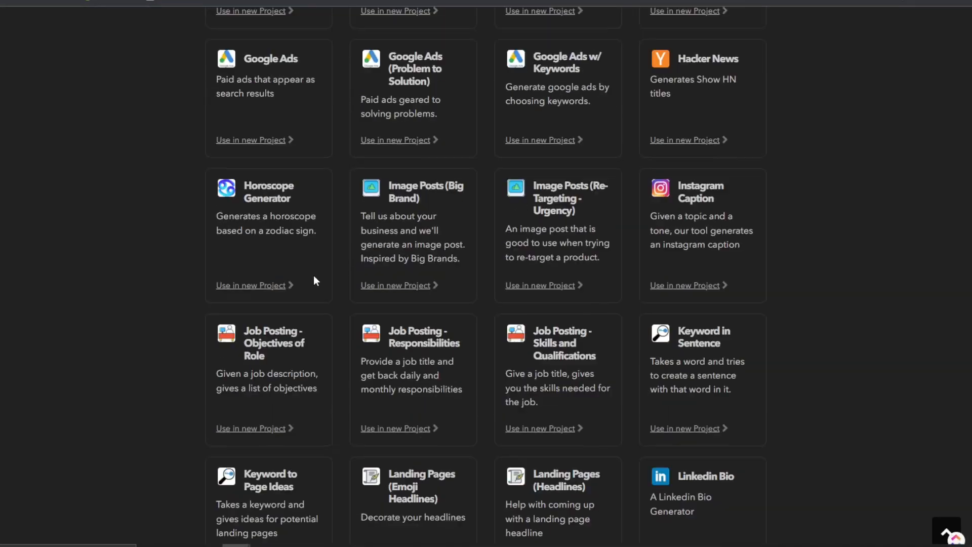
{"action": "scroll", "coordinate": [314, 275], "scroll_direction": "up", "scroll_amount": 8}
{"action": "scroll", "coordinate": [315, 275], "scroll_direction": "up", "scroll_amount": 10}
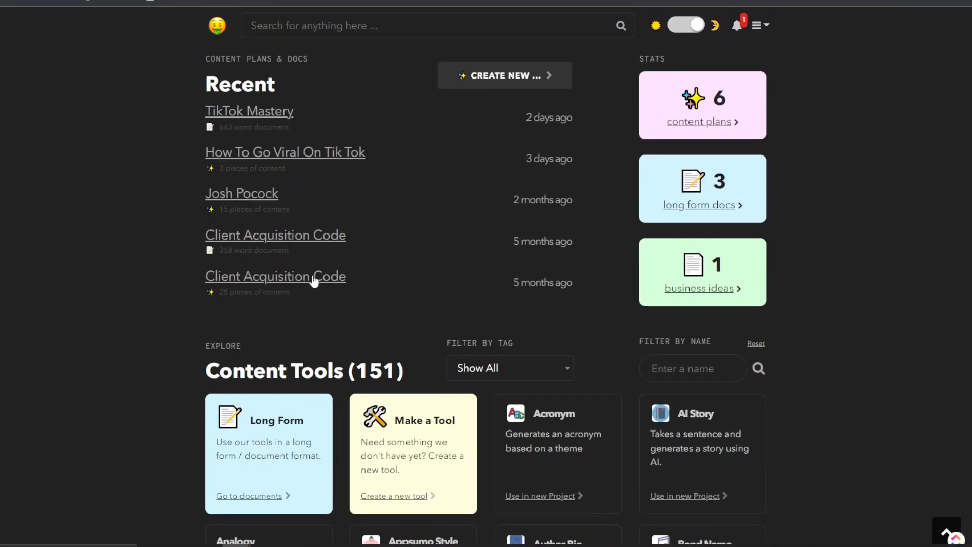
{"action": "scroll", "coordinate": [286, 375], "scroll_direction": "down", "scroll_amount": 2}
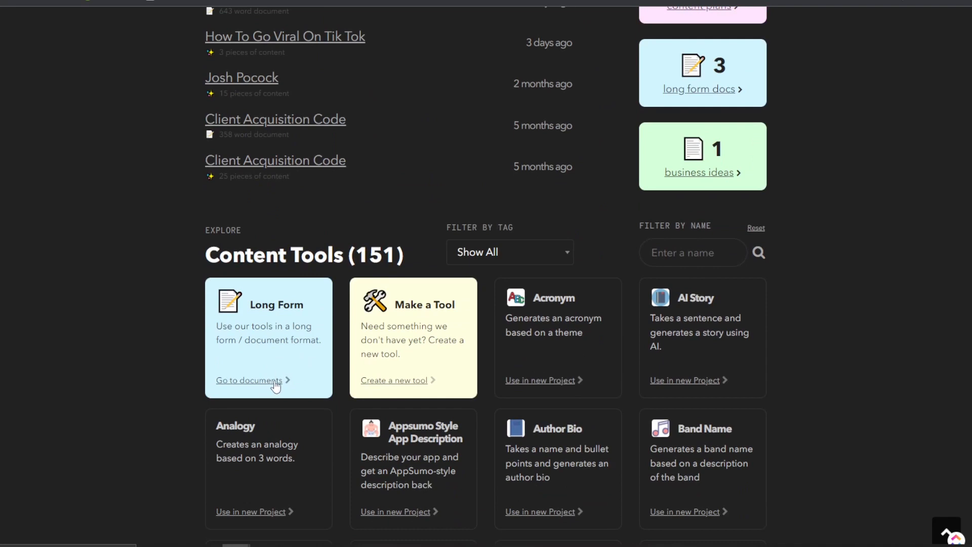
{"action": "left_click", "coordinate": [276, 385]}
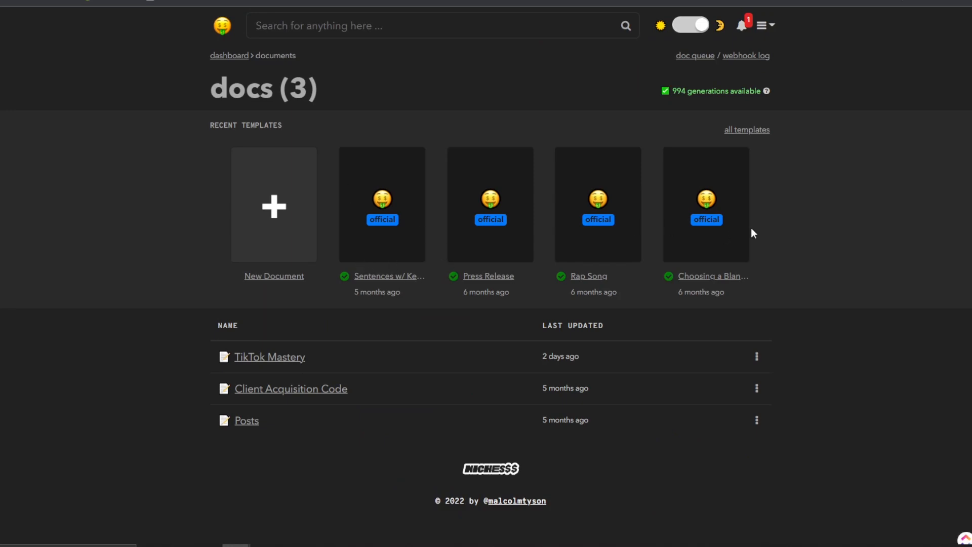
Name a new document 'How to not get restricted when facebook advertising' and select it.
{"action": "left_click", "coordinate": [281, 234]}
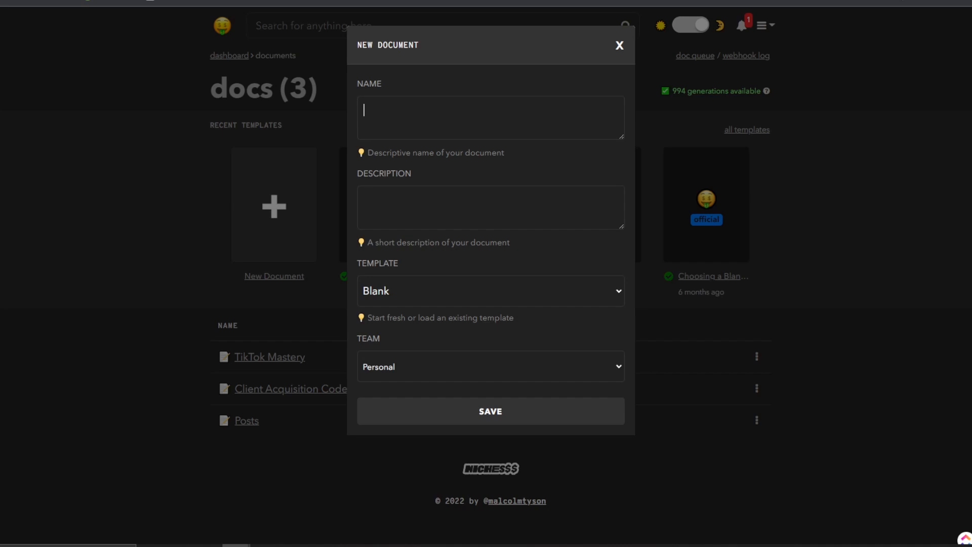
{"action": "type", "text": "How to not get restricted when facebo advc"}
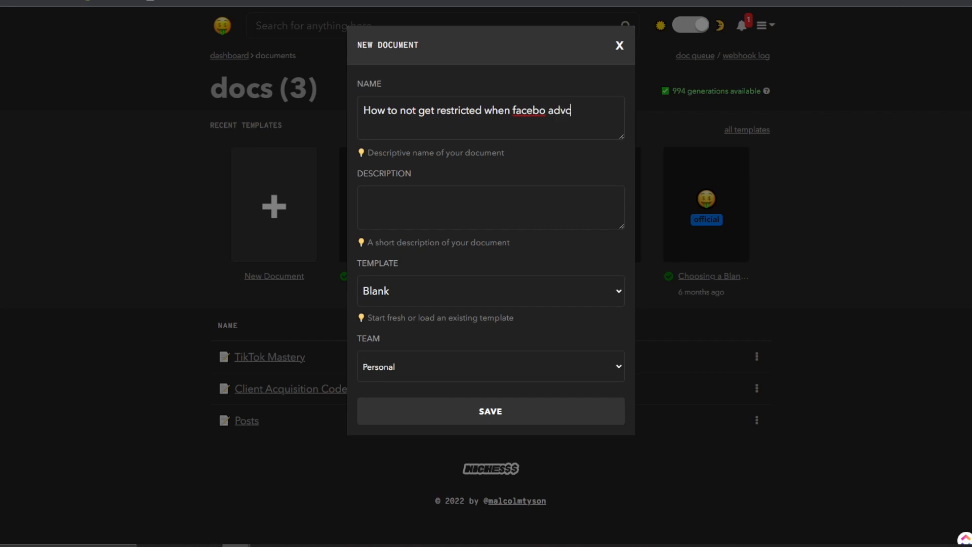
{"action": "key", "text": "BackSpace"}
{"action": "type", "text": "ertising"}
{"action": "key", "text": "ctrl+a"}
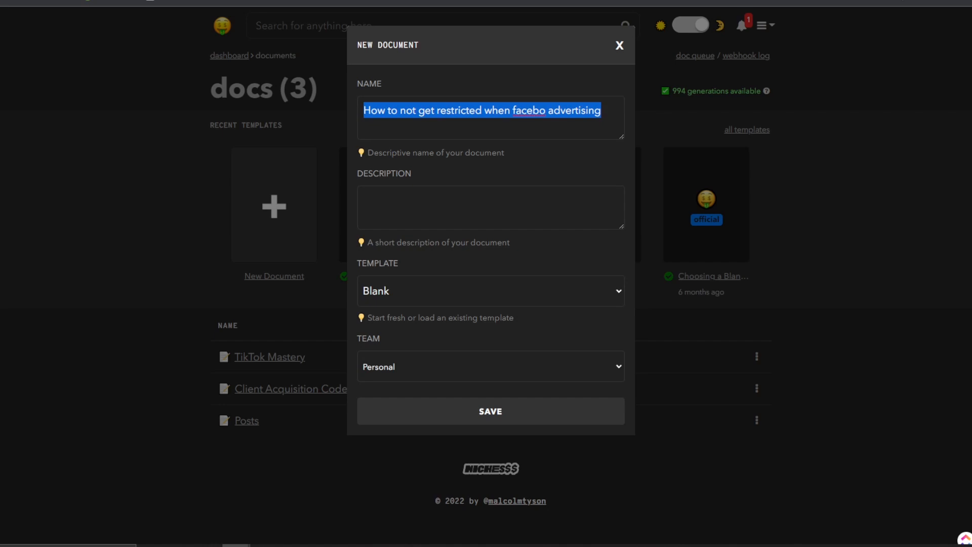
{"action": "left_click", "coordinate": [547, 111]}
{"action": "type", "text": "ok"}
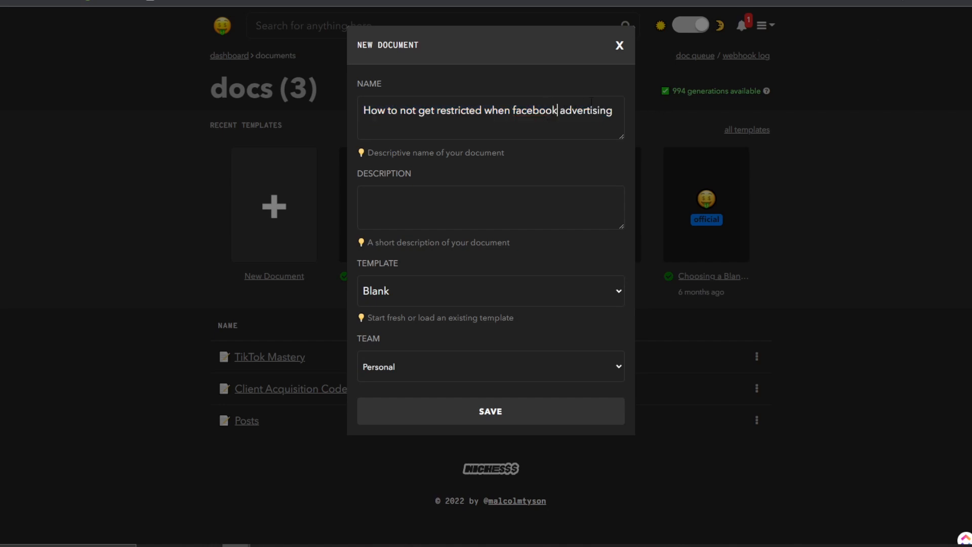
{"action": "key", "text": "ctrl+a"}
{"action": "key", "text": "ctrl+c"}
Open Google's homepage in a new browser tab.
{"action": "key", "text": "ctrl+t"}
{"action": "type", "text": "goo"}
{"action": "key", "text": "Return"}
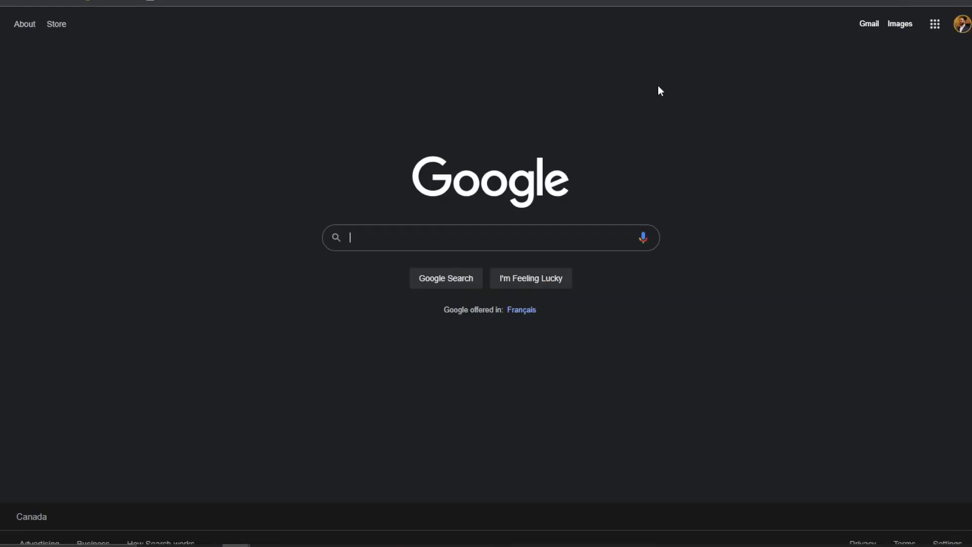
Search Google for the document title, switching to the 'on facebook advertising' phrasing.
{"action": "key", "text": "ctrl+v"}
{"action": "key", "text": "Return"}
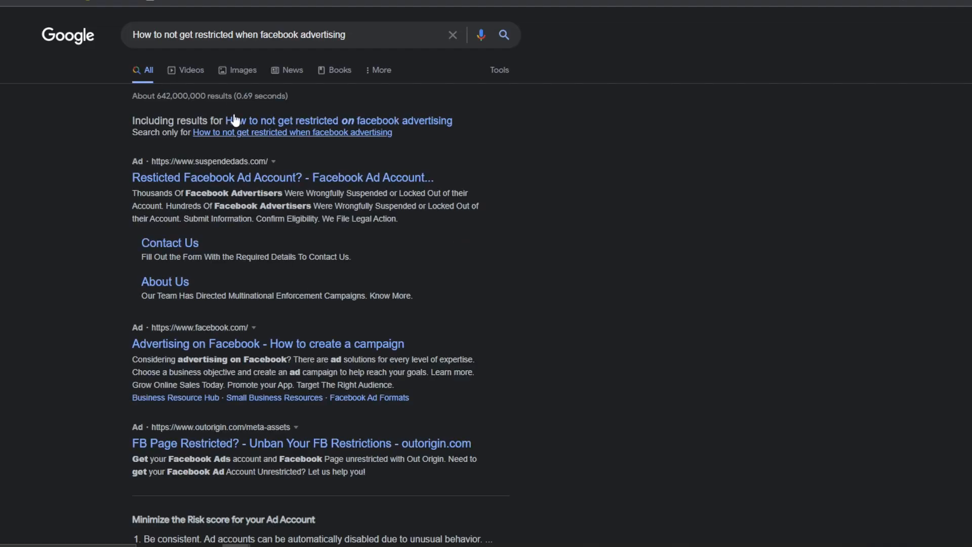
{"action": "left_click", "coordinate": [269, 121]}
Scroll through the search results, then select the query to copy it.
{"action": "scroll", "coordinate": [192, 203], "scroll_direction": "down", "scroll_amount": 2}
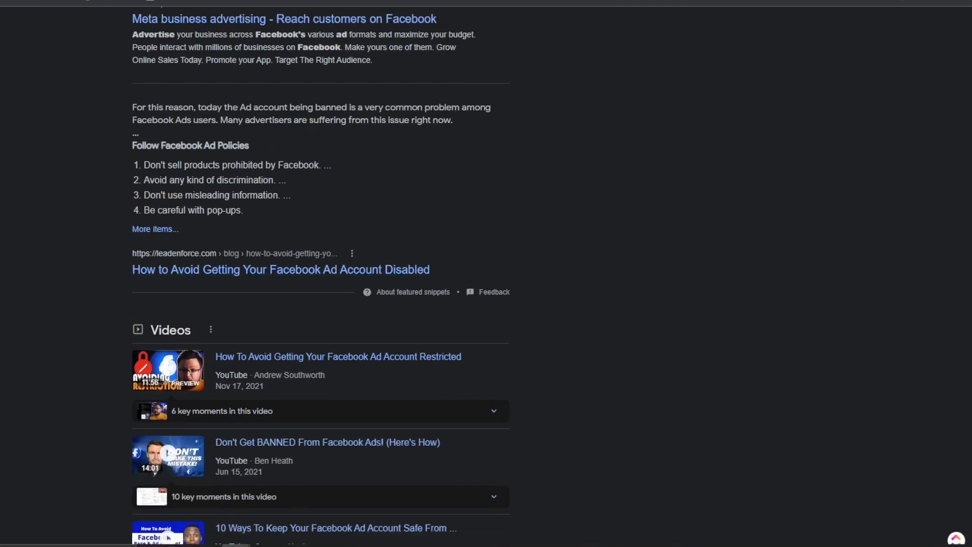
{"action": "scroll", "coordinate": [209, 178], "scroll_direction": "down", "scroll_amount": 7}
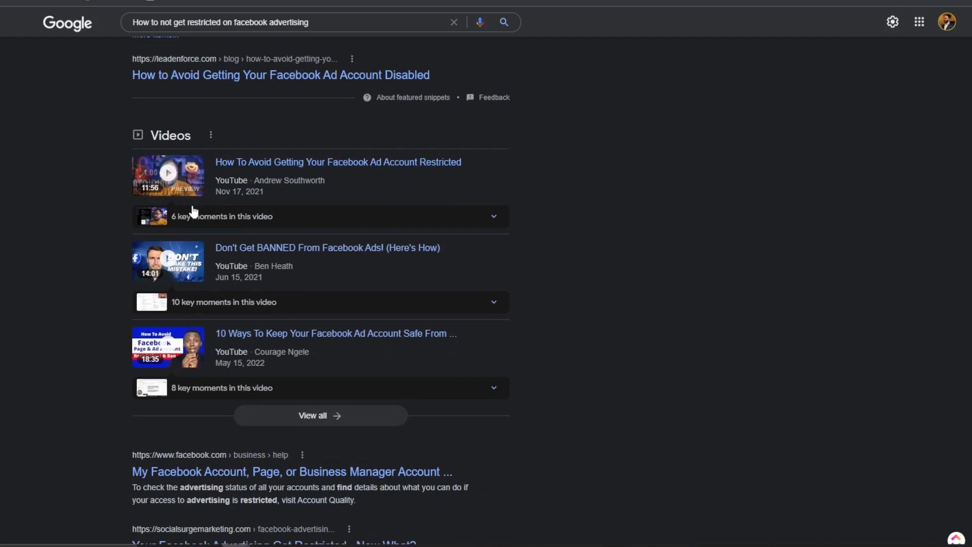
{"action": "scroll", "coordinate": [307, 265], "scroll_direction": "down", "scroll_amount": 4}
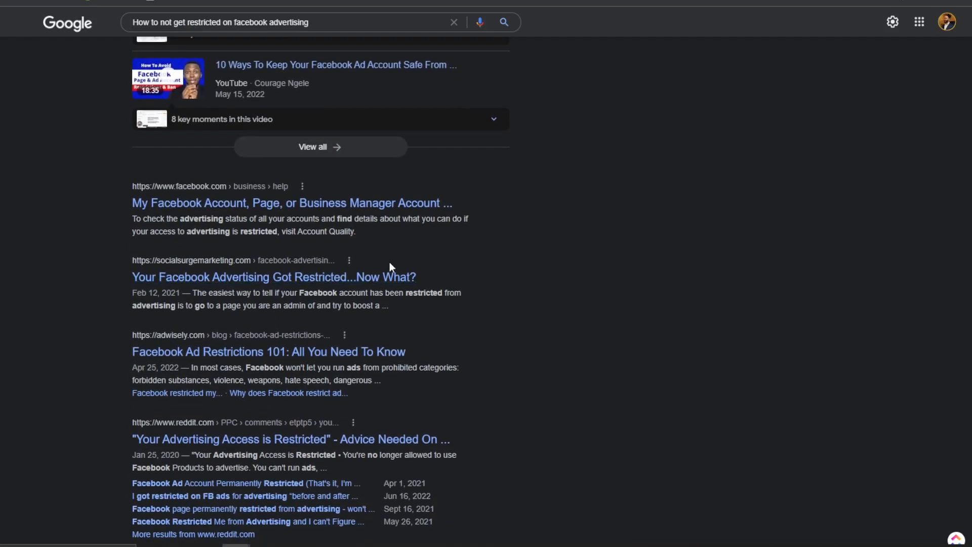
{"action": "scroll", "coordinate": [248, 174], "scroll_direction": "down", "scroll_amount": 1}
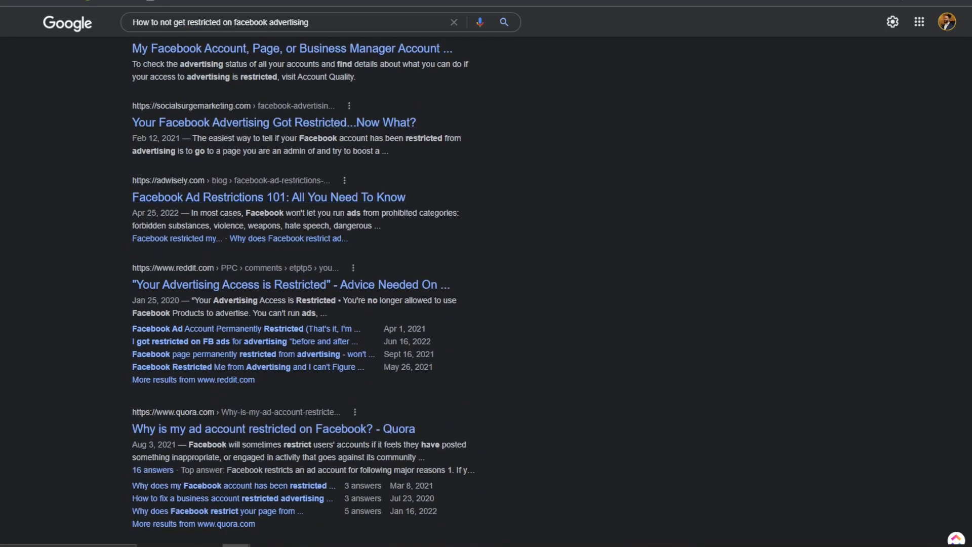
{"action": "scroll", "coordinate": [248, 174], "scroll_direction": "down", "scroll_amount": 1}
{"action": "scroll", "coordinate": [289, 250], "scroll_direction": "down", "scroll_amount": 4}
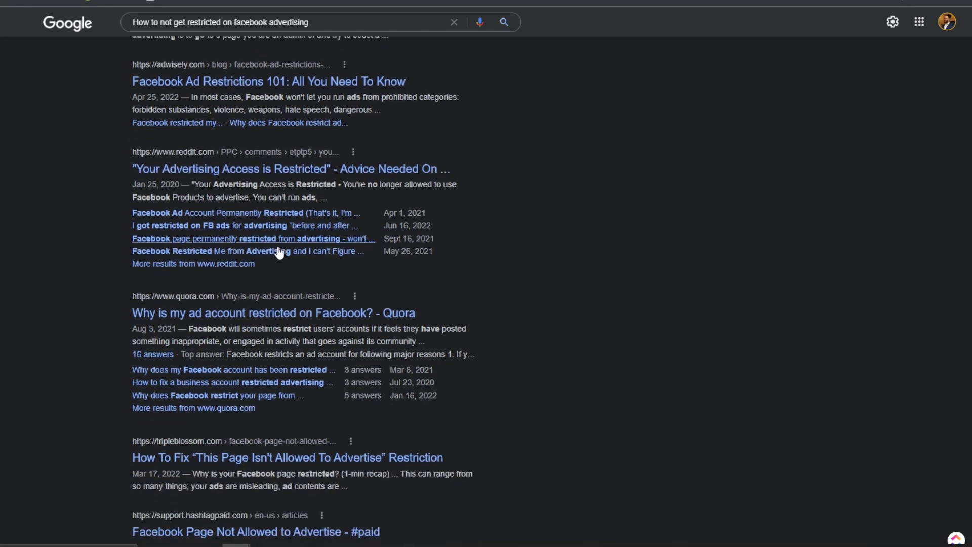
{"action": "scroll", "coordinate": [333, 254], "scroll_direction": "down", "scroll_amount": 5}
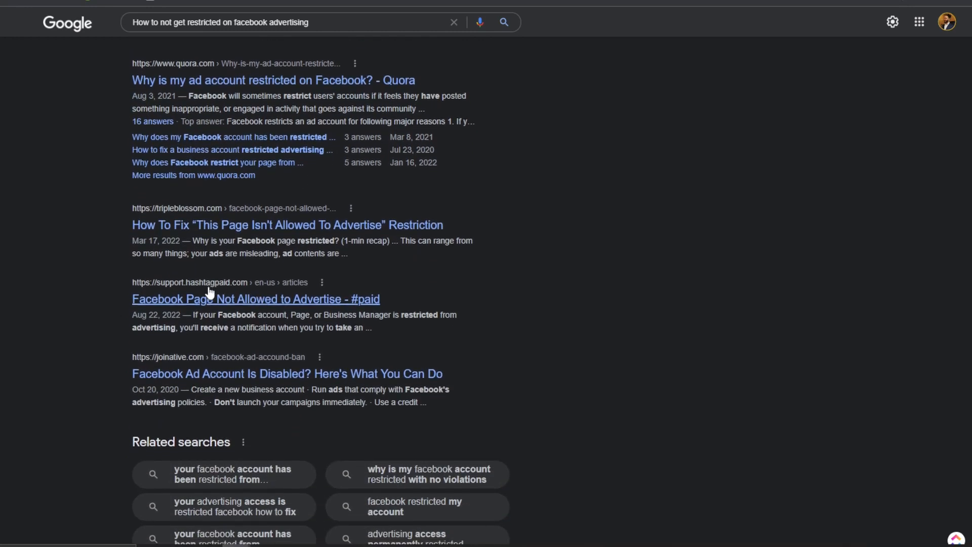
{"action": "scroll", "coordinate": [273, 326], "scroll_direction": "down", "scroll_amount": 1}
{"action": "scroll", "coordinate": [274, 253], "scroll_direction": "up", "scroll_amount": 1}
{"action": "left_click", "coordinate": [289, 25]}
{"action": "key", "text": "ctrl+a"}
{"action": "key", "text": "ctrl+c"}
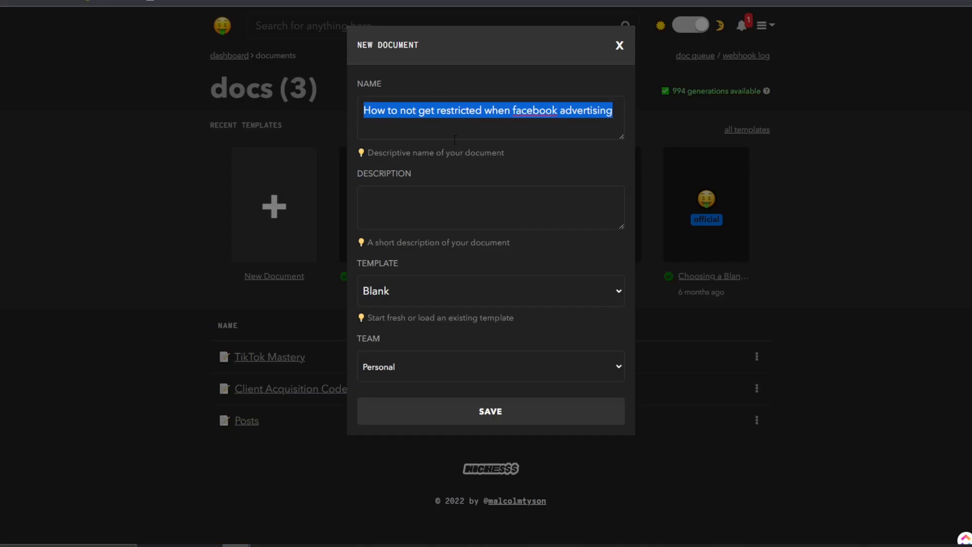
Paste the query into name and description, typing 'account restrictions and how to avoid them'.
{"action": "left_click", "coordinate": [441, 110]}
{"action": "key", "text": "ctrl+a"}
{"action": "key", "text": "ctrl+v"}
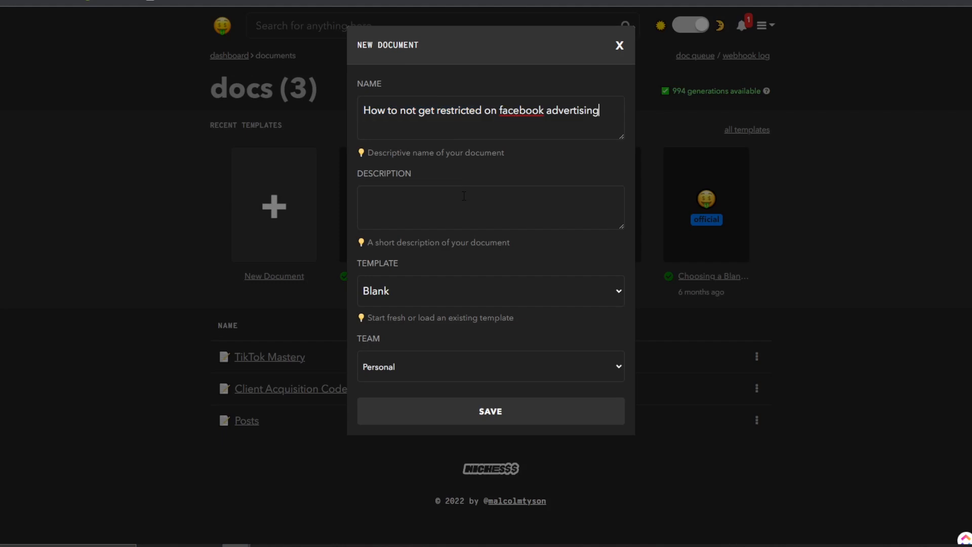
{"action": "key", "text": "ctrl+v"}
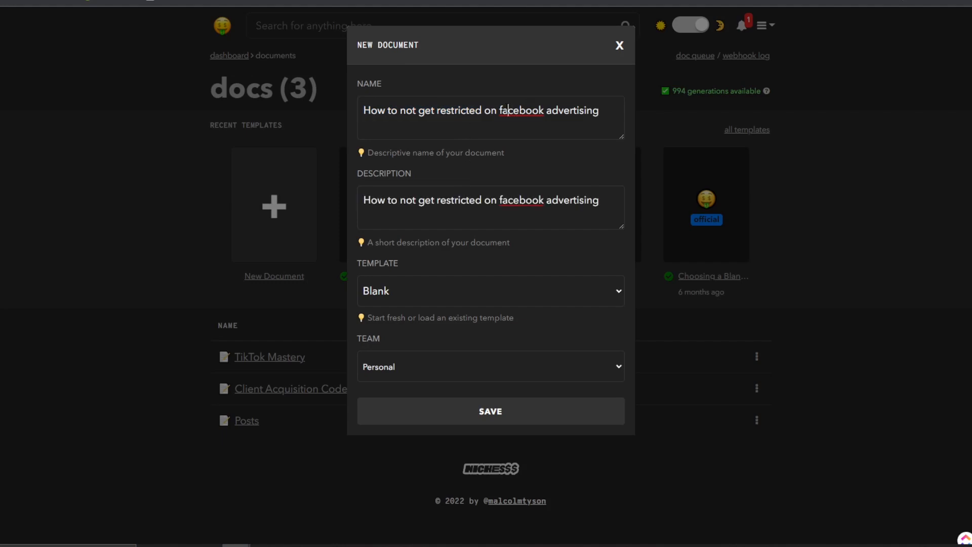
{"action": "left_click_drag", "start_coordinate": [504, 110], "coordinate": [318, 108]}
{"action": "type", "text": "F"}
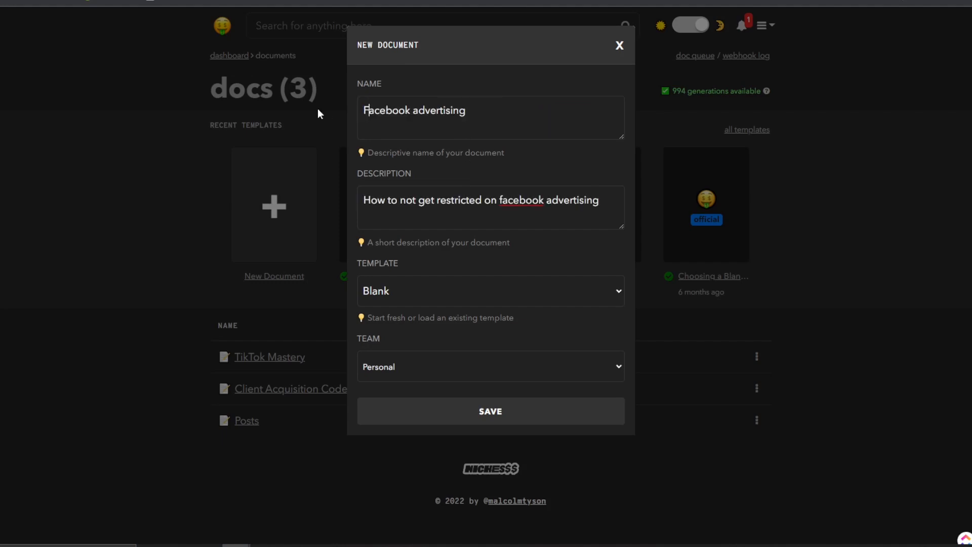
{"action": "type", "text": " account restrictions and how to avoid them"}
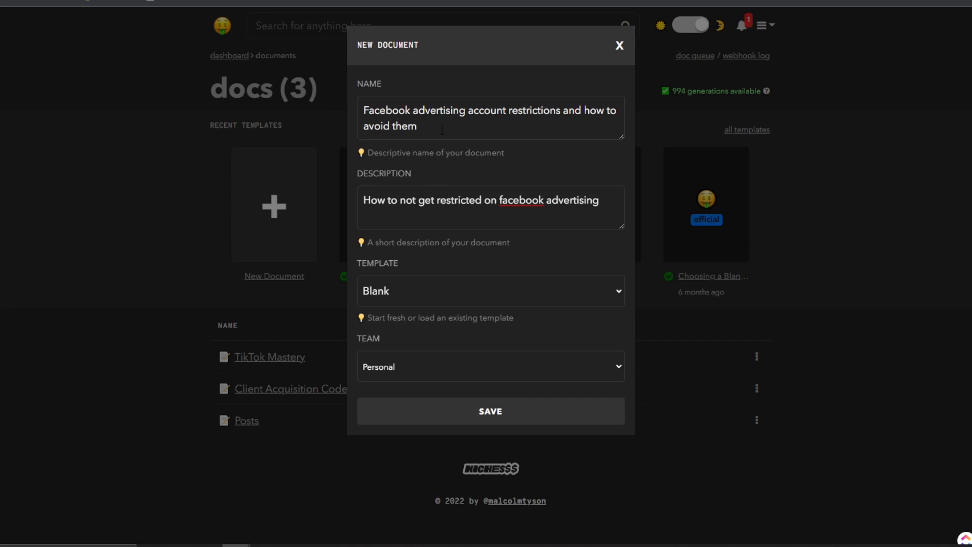
Swap texts so the name reads 'How to not get restricted on facebook advertising'.
{"action": "key", "text": "ctrl+a"}
{"action": "key", "text": "ctrl+c"}
{"action": "left_click", "coordinate": [605, 206]}
{"action": "key", "text": "ctrl+v"}
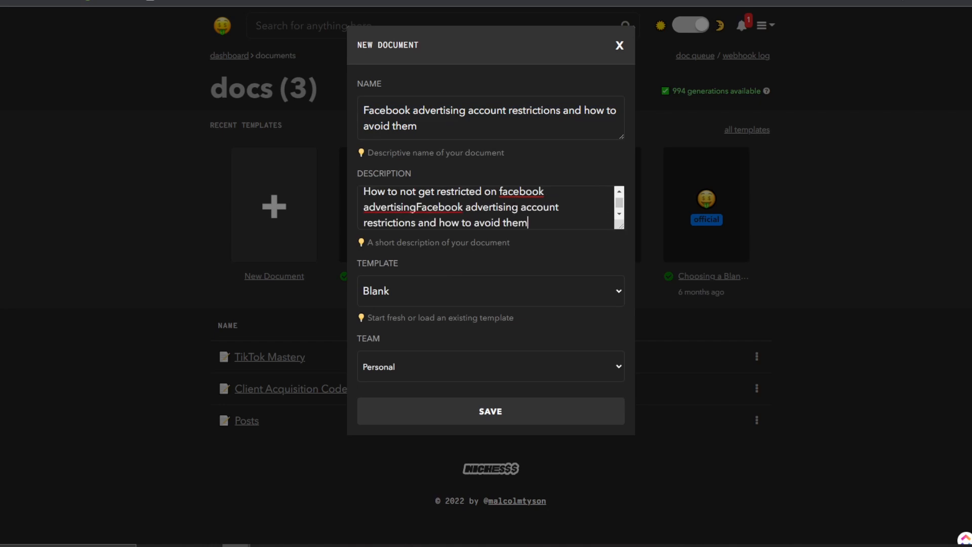
{"action": "key", "text": "ctrl+shift+Home"}
{"action": "key", "text": "ctrl+c"}
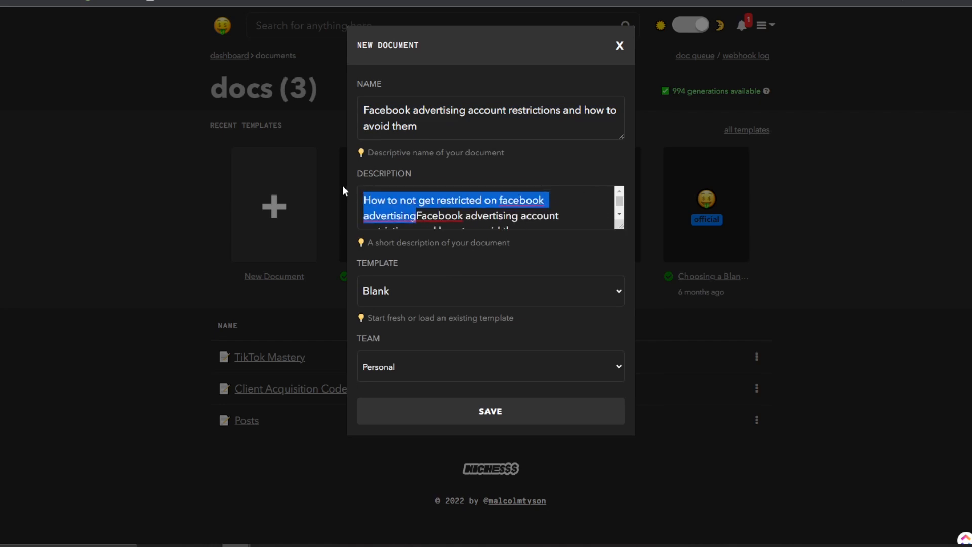
{"action": "key", "text": "BackSpace"}
{"action": "key", "text": "ctrl+a"}
{"action": "key", "text": "ctrl+v"}
Choose the Blog Post template, keep Team as Personal, and save the document.
{"action": "left_click", "coordinate": [408, 288]}
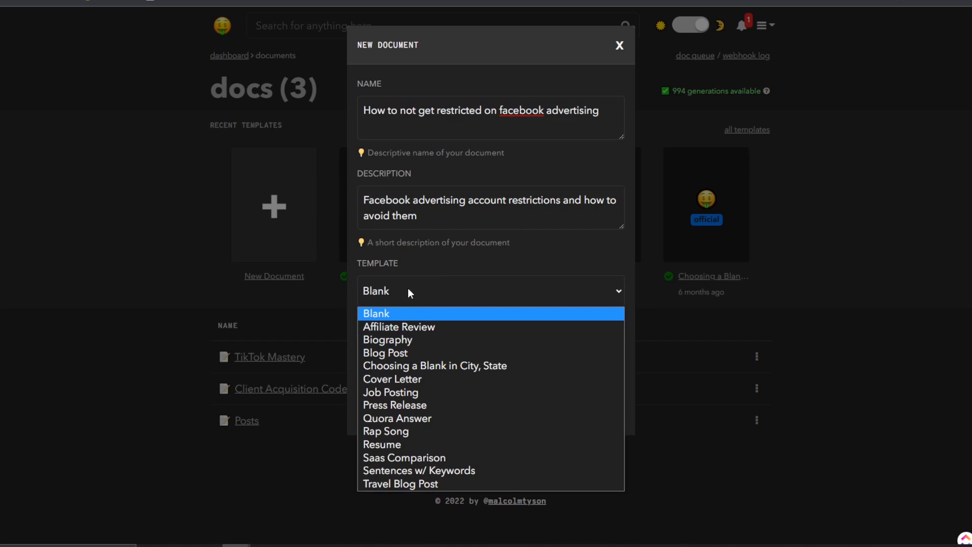
{"action": "left_click", "coordinate": [415, 354]}
{"action": "left_click", "coordinate": [417, 363]}
{"action": "left_click", "coordinate": [417, 363]}
{"action": "left_click", "coordinate": [399, 403]}
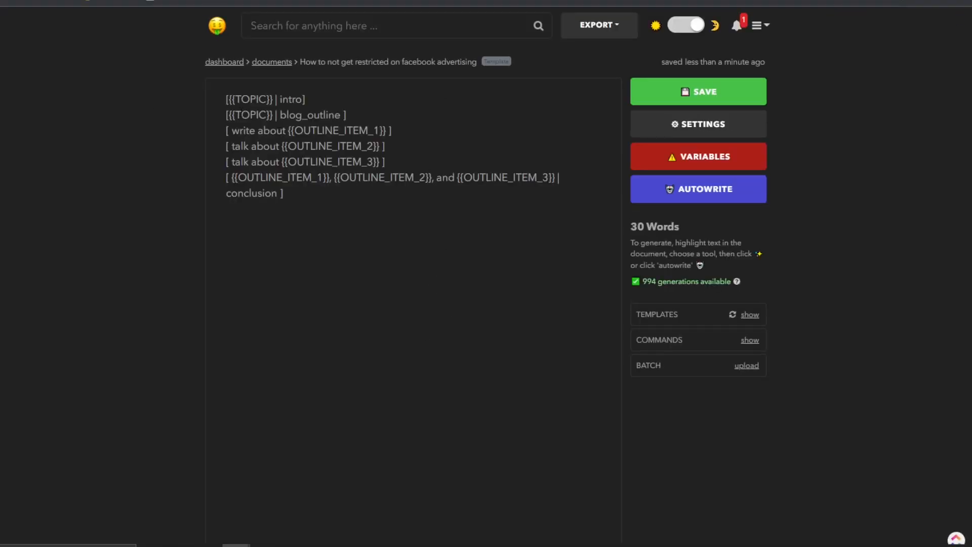
Set the TOPIC variable to 'Facebook Advertising account restrictions and bans' and begin OUTLINE_ITEM_1.
{"action": "left_click_drag", "start_coordinate": [229, 99], "coordinate": [284, 193]}
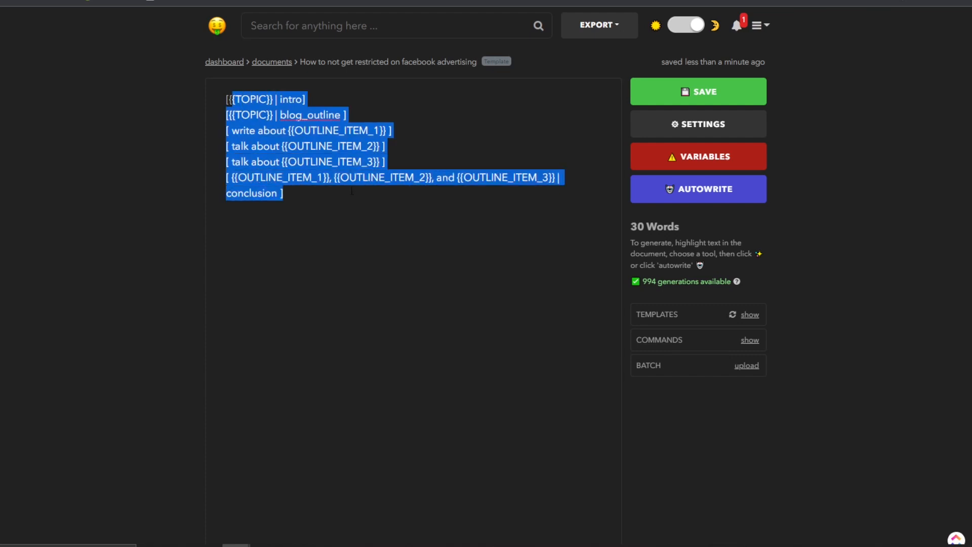
{"action": "left_click", "coordinate": [282, 193]}
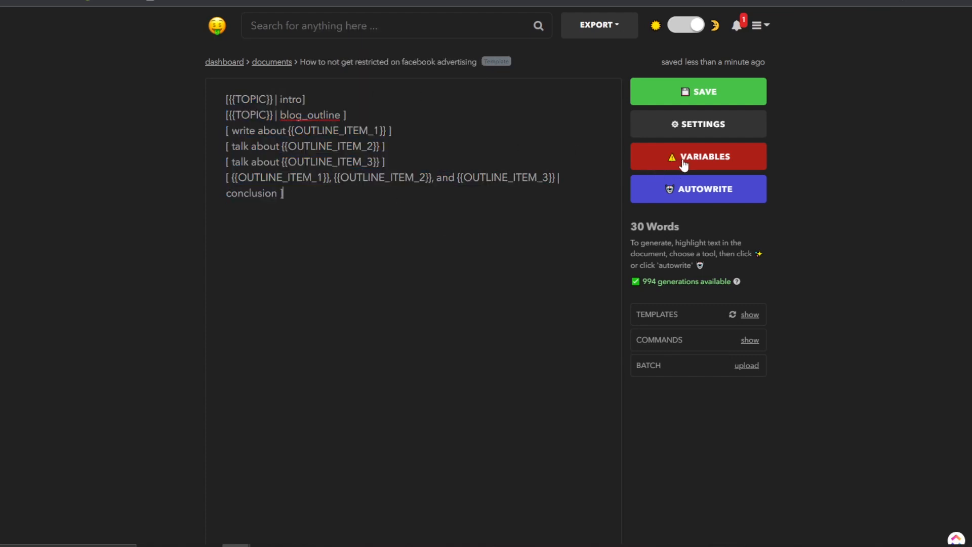
{"action": "left_click", "coordinate": [677, 158]}
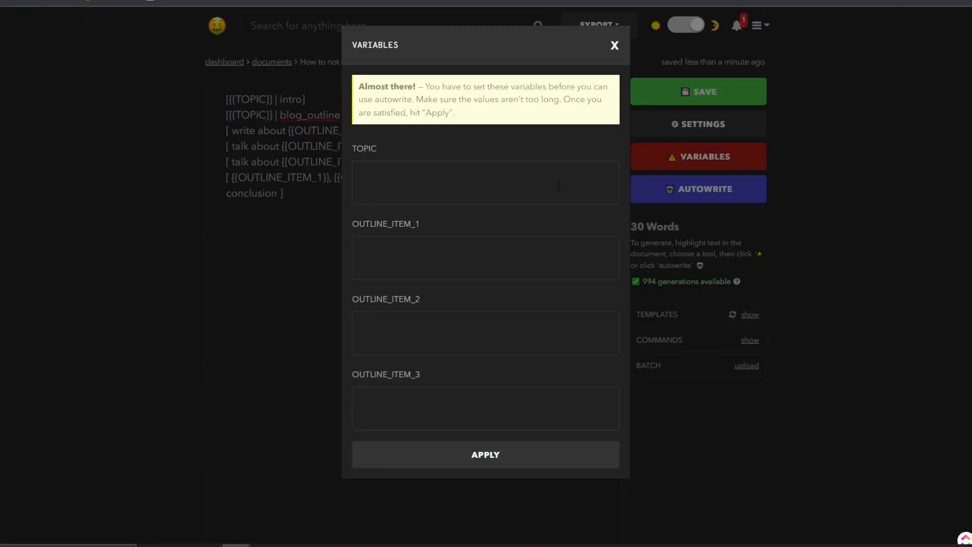
{"action": "left_click", "coordinate": [506, 186]}
{"action": "type", "text": "Fa"}
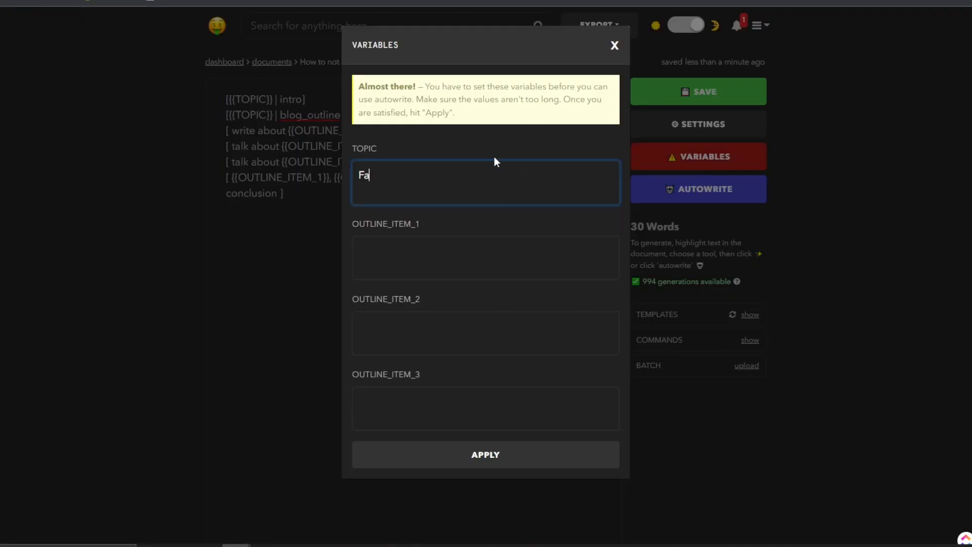
{"action": "type", "text": "cebook Advertisin"}
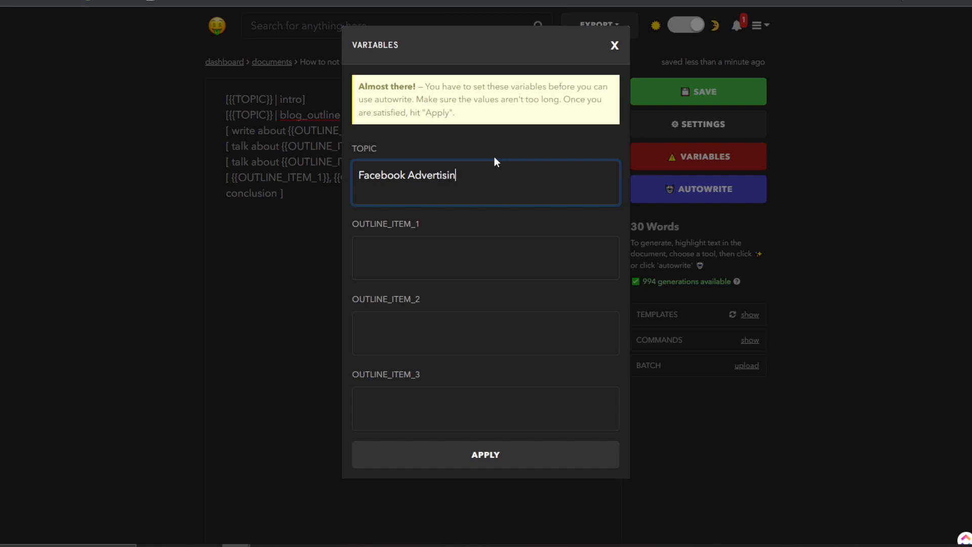
{"action": "type", "text": "g account restrictions and bans"}
{"action": "key", "text": "Tab"}
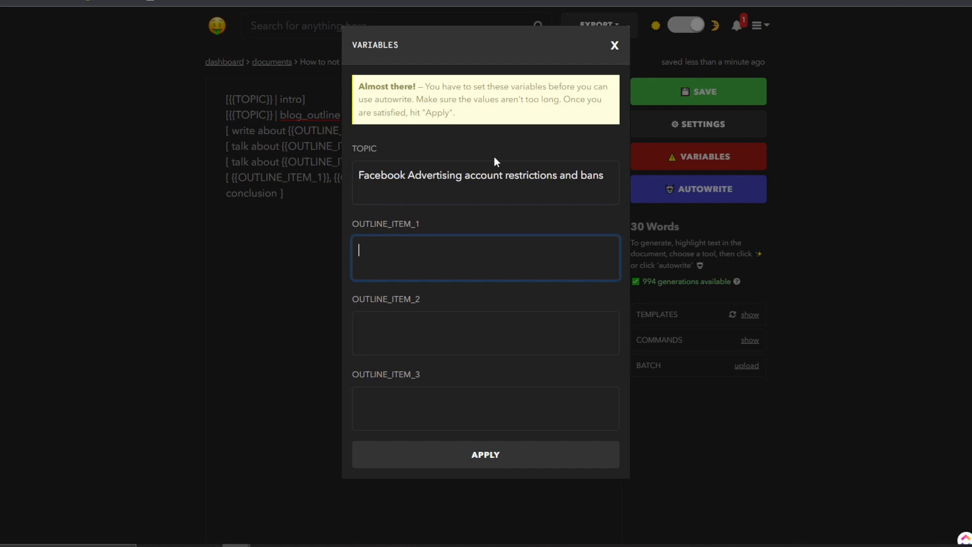
{"action": "type", "text": "How to avoid get"}
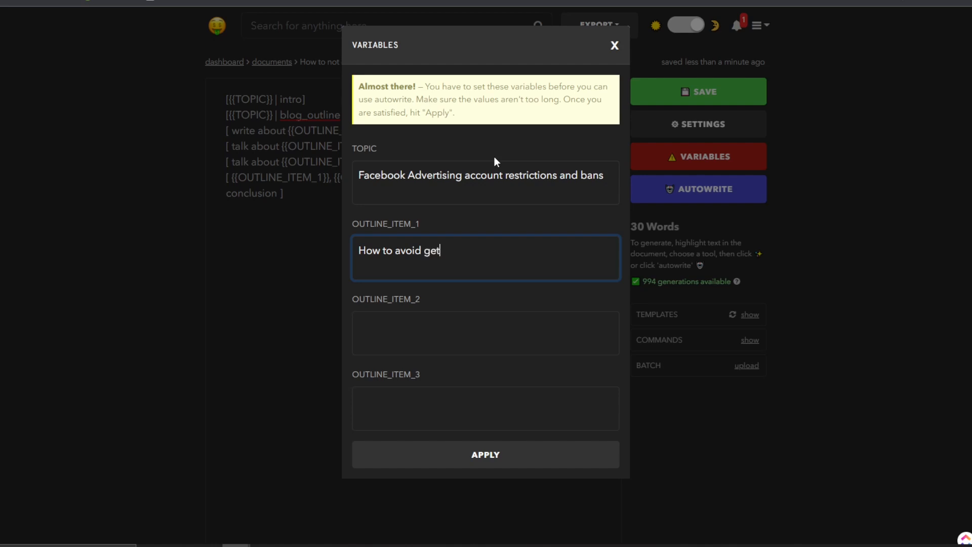
Finish outline item 1 as 'How to avoid getting your facebook advertising account restricted'.
{"action": "type", "text": "ting your faceboook a"}
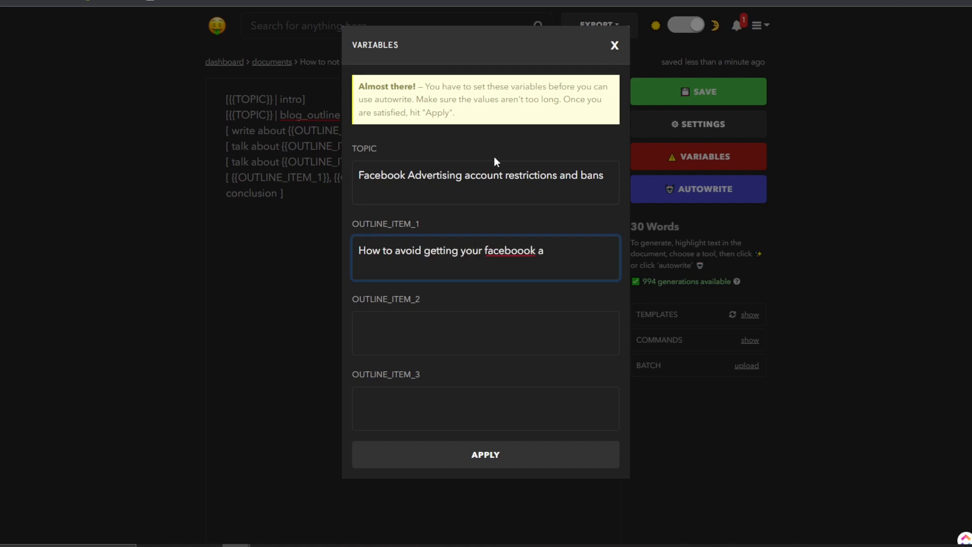
{"action": "key", "text": "BackSpace"}
{"action": "key", "text": "BackSpace"}
{"action": "key", "text": "BackSpace"}
{"action": "key", "text": "BackSpace"}
{"action": "type", "text": "k advertising account res"}
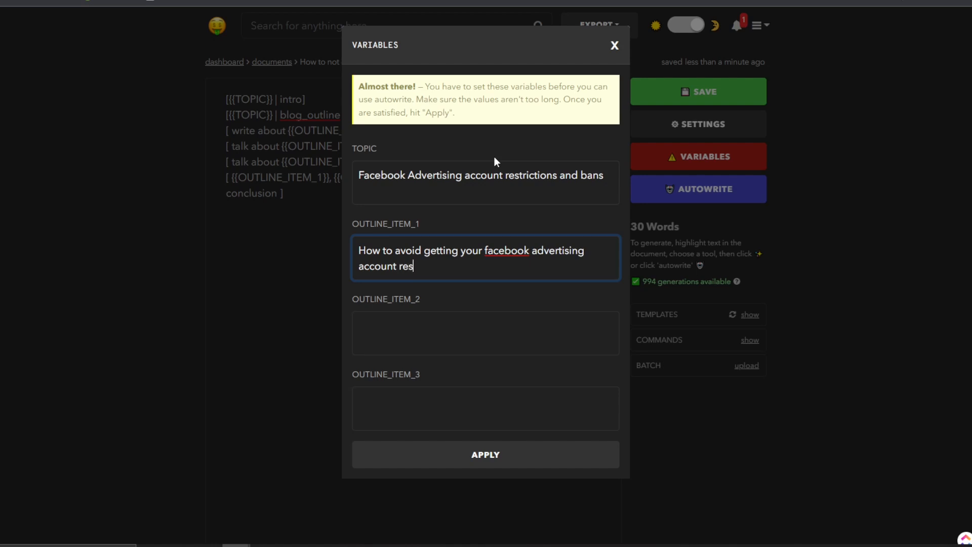
{"action": "type", "text": "tricted"}
Write outline item 2 on what to do if the account gets restricted, and begin item 3 with 'How'.
{"action": "key", "text": "Tab"}
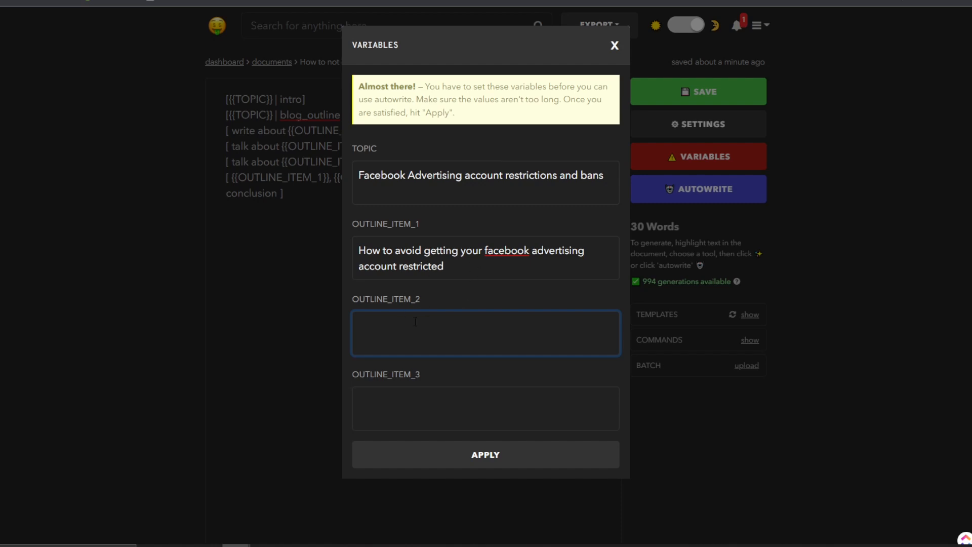
{"action": "type", "text": "do if your facebook advertising account get"}
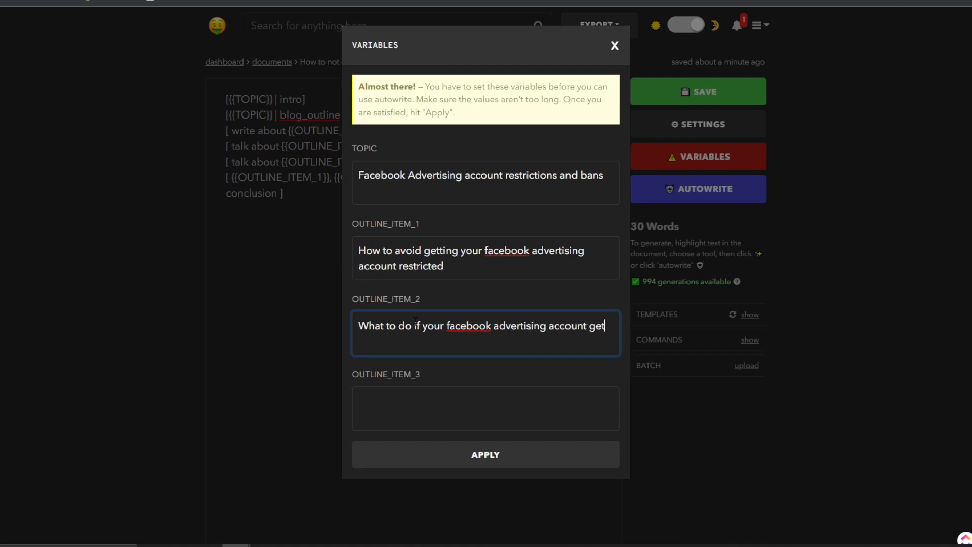
{"action": "type", "text": "s restricted"}
{"action": "key", "text": "Tab"}
{"action": "type", "text": "How"}
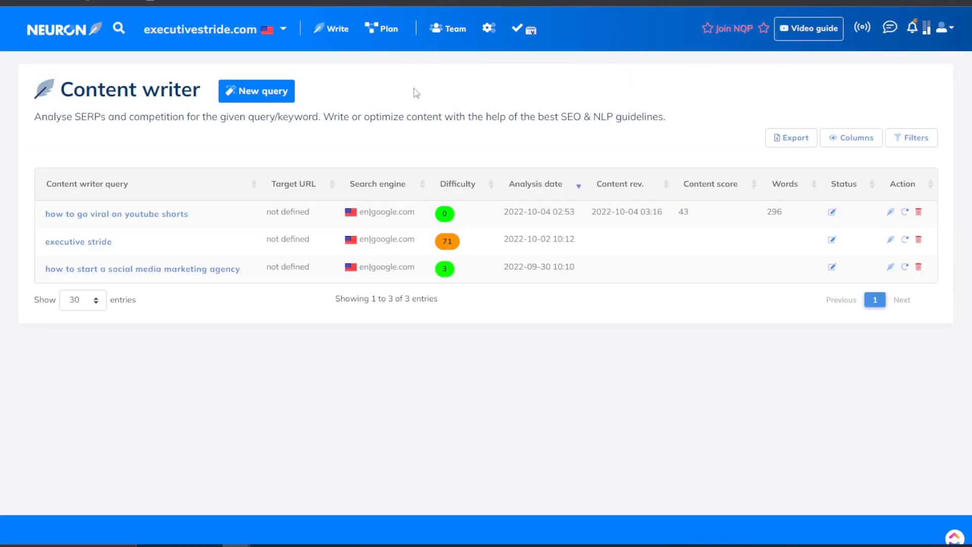
Start a new NeuronWriter query using the first outline heading about avoiding Facebook ad account restriction.
{"action": "left_click", "coordinate": [279, 94]}
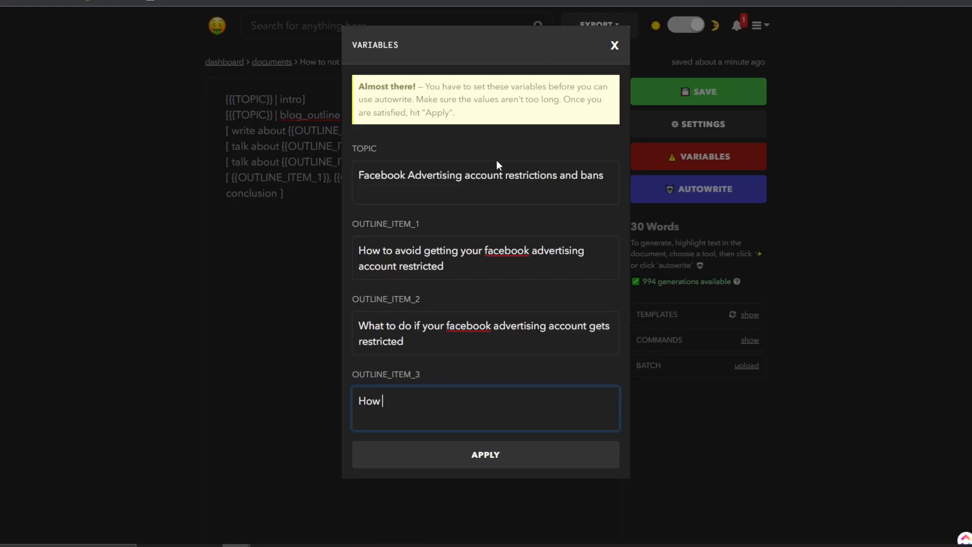
{"action": "left_click", "coordinate": [512, 178]}
{"action": "key", "text": "Tab"}
{"action": "key", "text": "ctrl+a"}
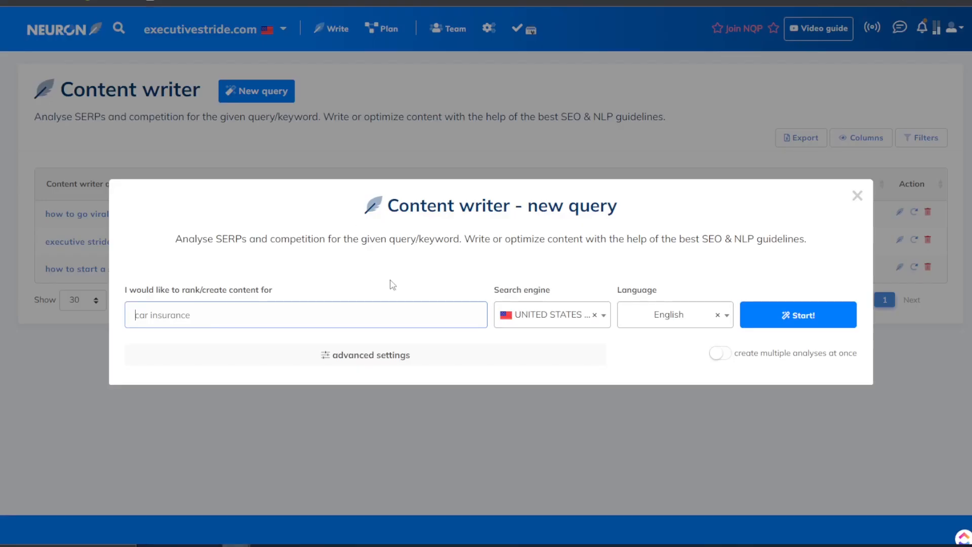
{"action": "type", "text": "How to avoid getting your facebook advertising account restricted"}
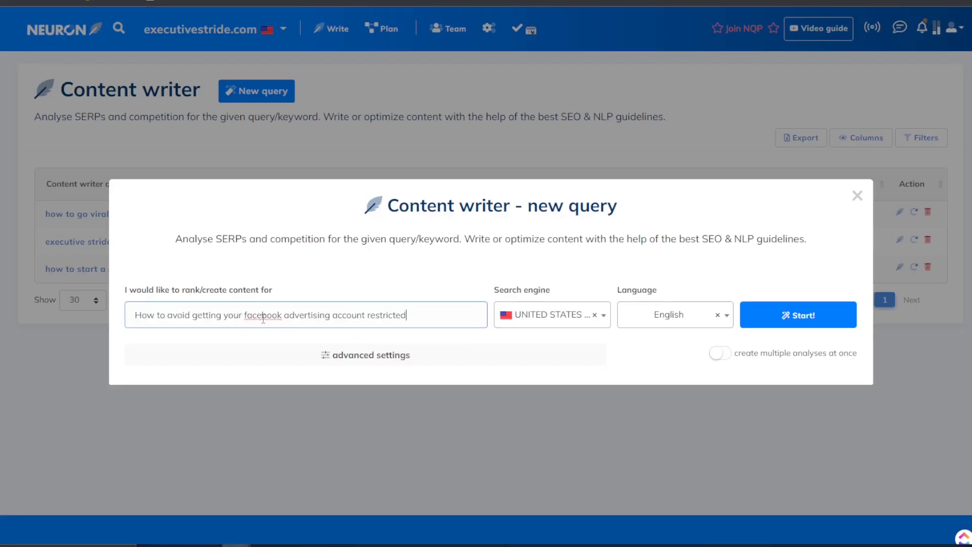
{"action": "left_click", "coordinate": [753, 318]}
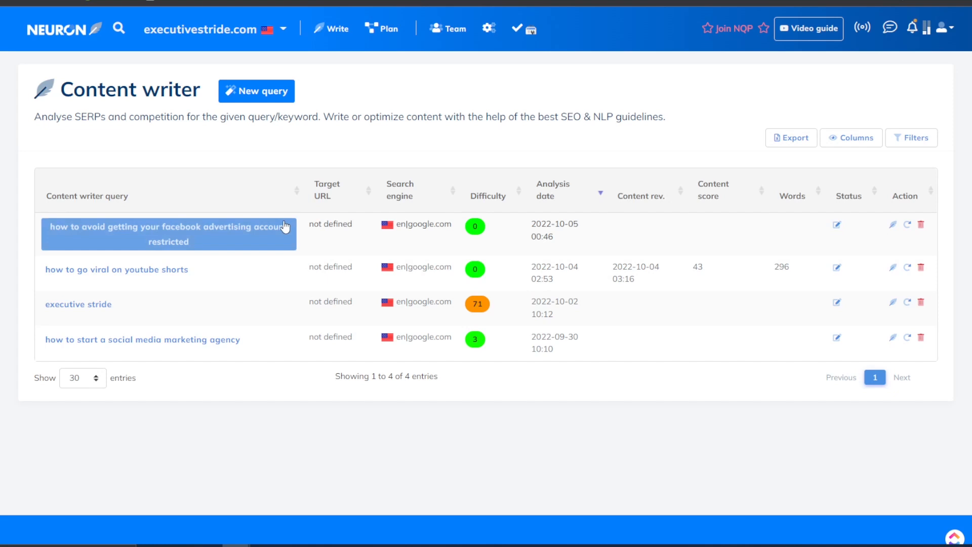
Open the new query's competitor list and exclude the rank 9 competitor.
{"action": "left_click", "coordinate": [247, 226]}
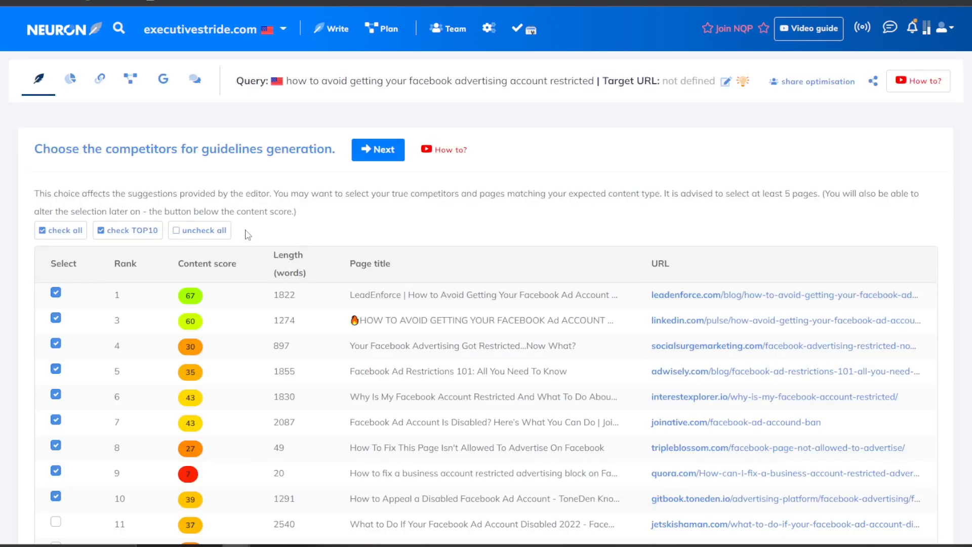
{"action": "scroll", "coordinate": [293, 226], "scroll_direction": "down", "scroll_amount": 3}
{"action": "scroll", "coordinate": [321, 235], "scroll_direction": "down", "scroll_amount": 1}
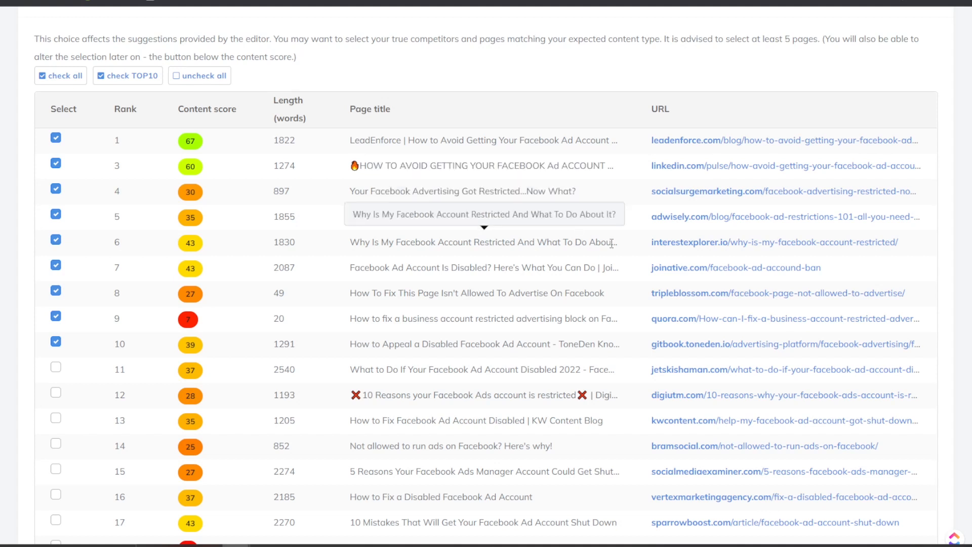
{"action": "scroll", "coordinate": [471, 276], "scroll_direction": "down", "scroll_amount": 1}
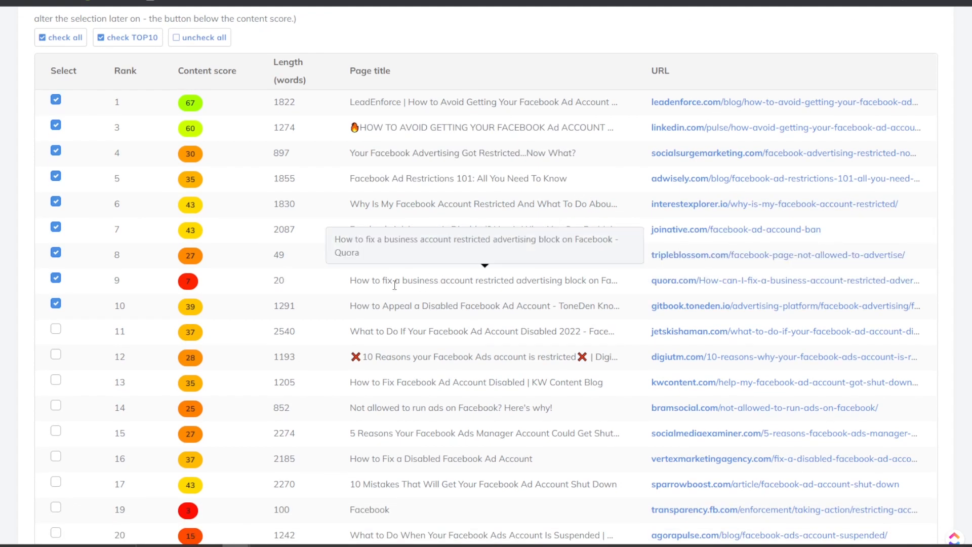
{"action": "left_click", "coordinate": [56, 278]}
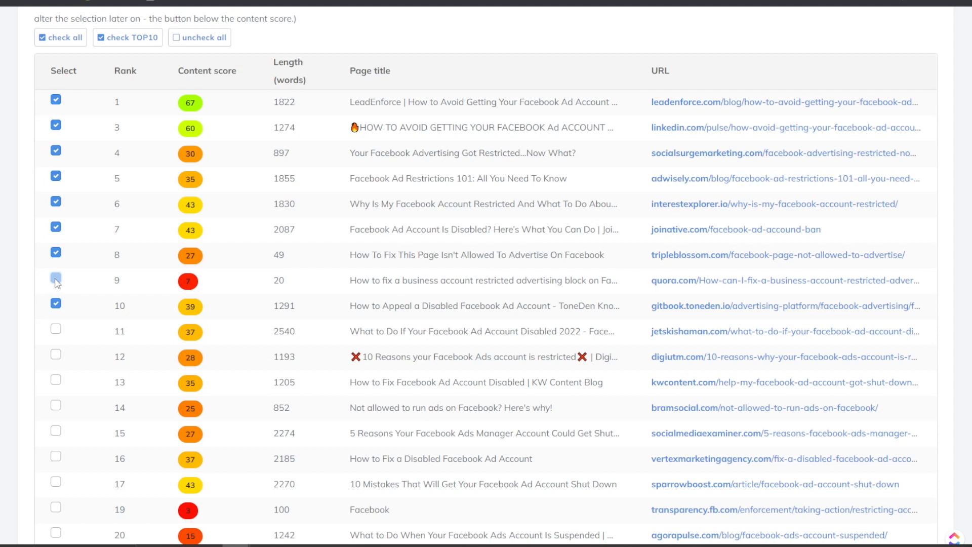
Include the competitors ranked 11 through 17.
{"action": "scroll", "coordinate": [507, 276], "scroll_direction": "down", "scroll_amount": 2}
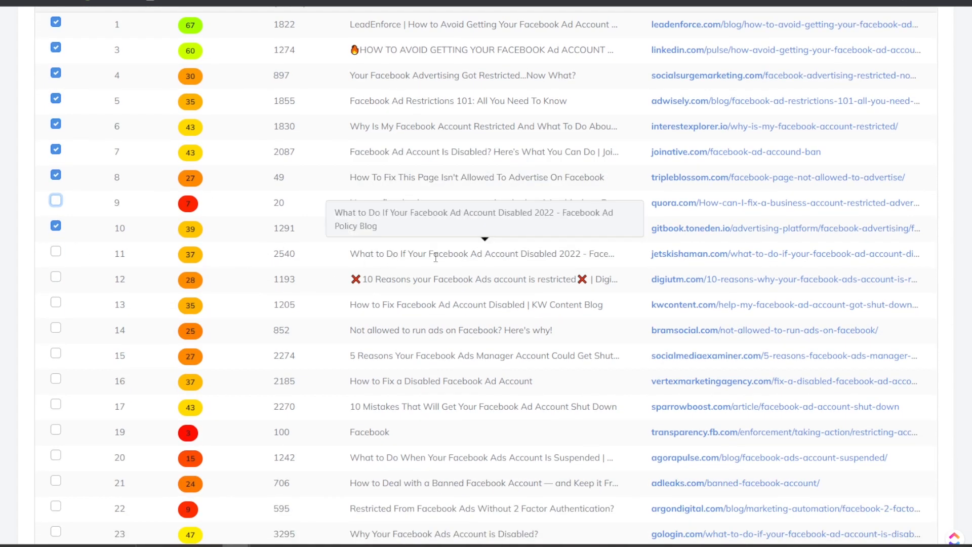
{"action": "left_click", "coordinate": [56, 252]}
{"action": "scroll", "coordinate": [59, 261], "scroll_direction": "down", "scroll_amount": 1}
{"action": "scroll", "coordinate": [59, 272], "scroll_direction": "down", "scroll_amount": 1}
{"action": "left_click", "coordinate": [55, 201]}
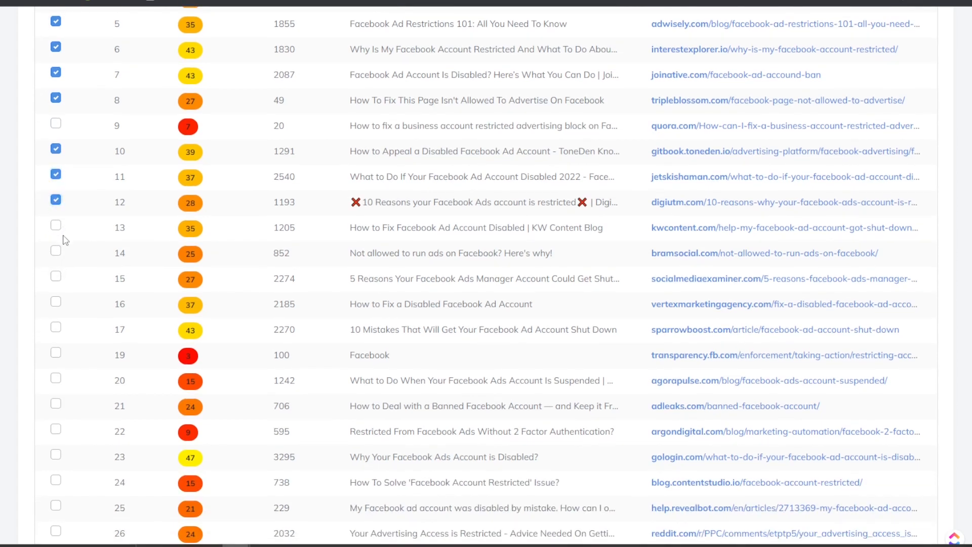
{"action": "left_click", "coordinate": [56, 226]}
{"action": "left_click", "coordinate": [56, 252]}
{"action": "scroll", "coordinate": [63, 283], "scroll_direction": "down", "scroll_amount": 1}
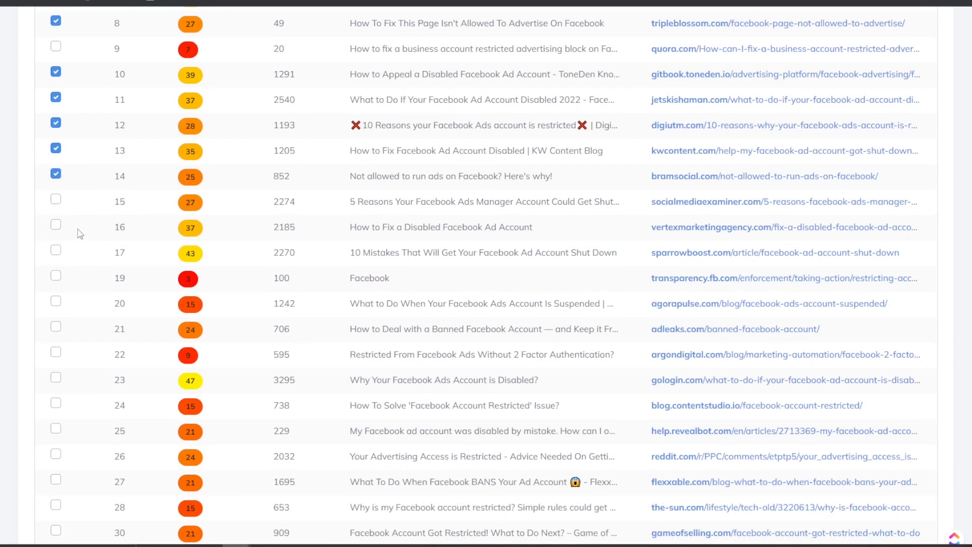
{"action": "left_click", "coordinate": [57, 225]}
{"action": "left_click", "coordinate": [56, 200]}
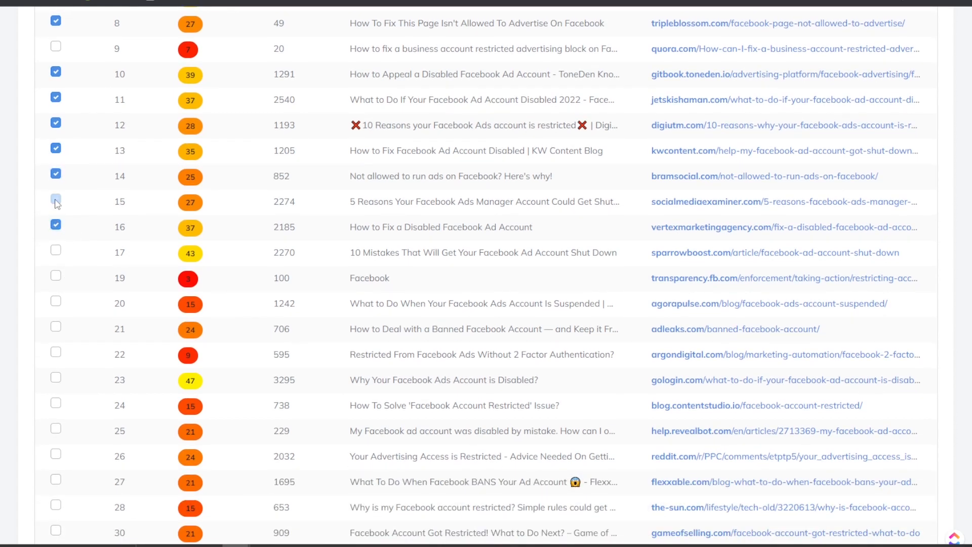
{"action": "left_click", "coordinate": [56, 252]}
Include competitors ranked 20 through 30 and update the competitor selection.
{"action": "scroll", "coordinate": [58, 256], "scroll_direction": "down", "scroll_amount": 1}
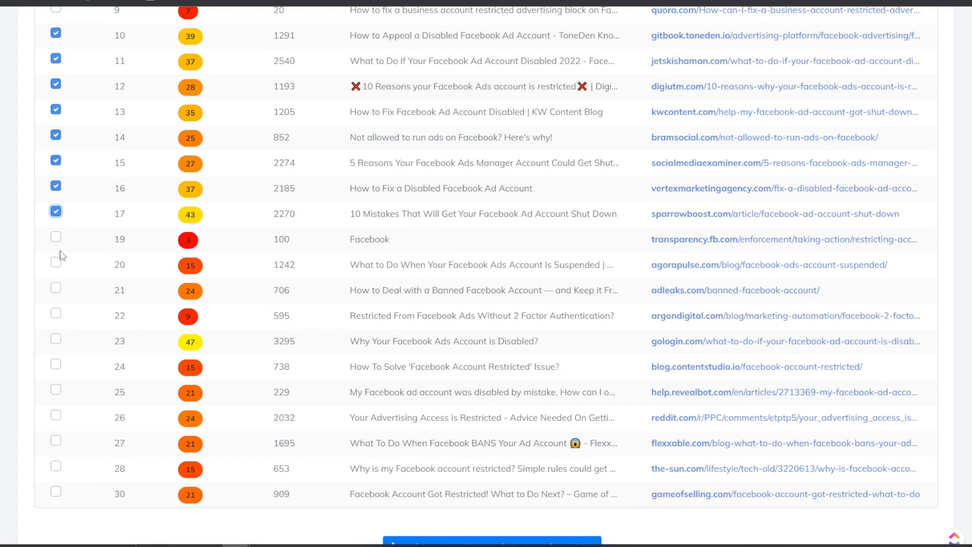
{"action": "left_click", "coordinate": [56, 263]}
{"action": "scroll", "coordinate": [76, 384], "scroll_direction": "down", "scroll_amount": 1}
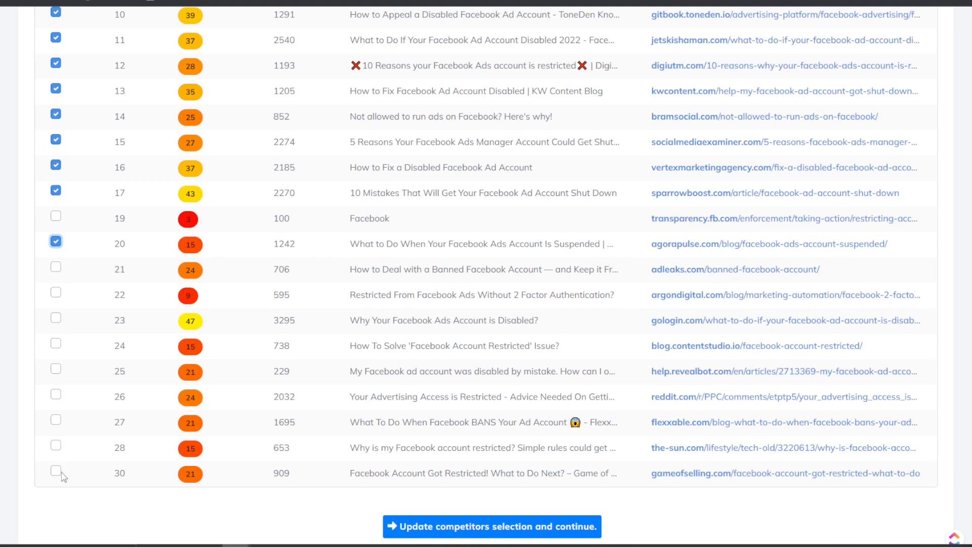
{"action": "left_click", "coordinate": [61, 473]}
{"action": "left_click", "coordinate": [55, 421]}
{"action": "left_click", "coordinate": [55, 446]}
{"action": "left_click", "coordinate": [56, 395]}
{"action": "left_click", "coordinate": [57, 370]}
{"action": "left_click", "coordinate": [56, 345]}
{"action": "left_click", "coordinate": [56, 319]}
{"action": "left_click", "coordinate": [56, 293]}
{"action": "left_click", "coordinate": [56, 268]}
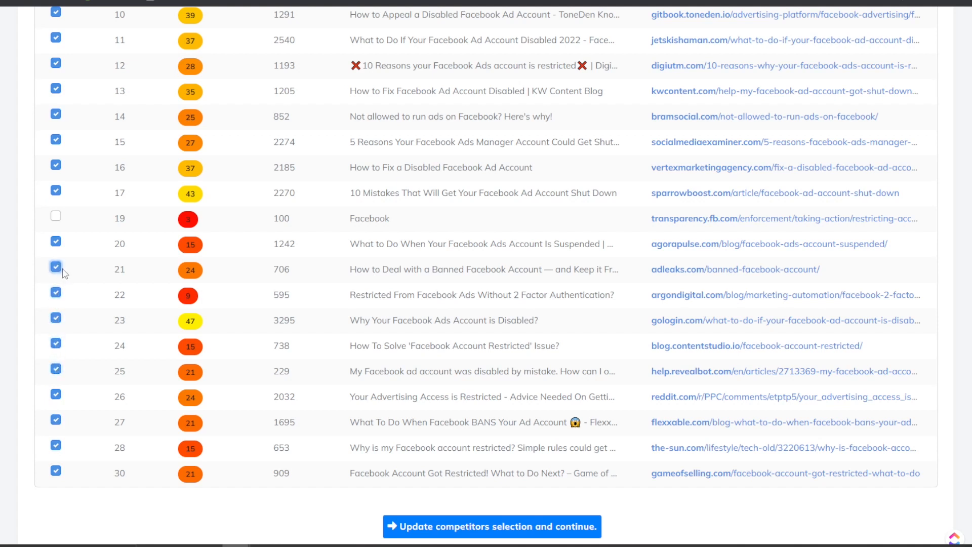
{"action": "left_click", "coordinate": [525, 527]}
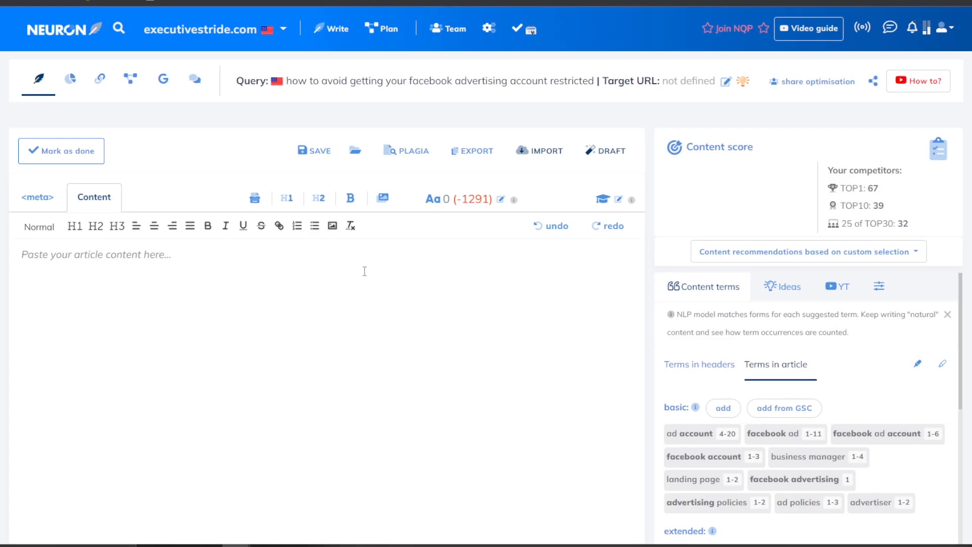
Scroll the freshly loaded editor to review the content score of 0 and suggested terms.
{"action": "scroll", "coordinate": [647, 319], "scroll_direction": "down", "scroll_amount": 4}
{"action": "scroll", "coordinate": [651, 304], "scroll_direction": "up", "scroll_amount": 4}
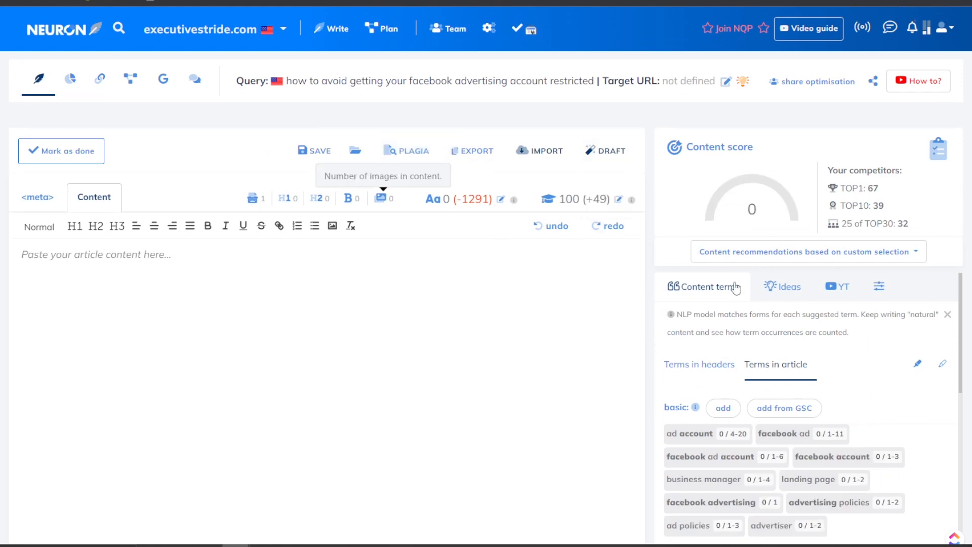
Open the content draft builder and list H3 headers alongside H2 in content ideas.
{"action": "left_click", "coordinate": [615, 159]}
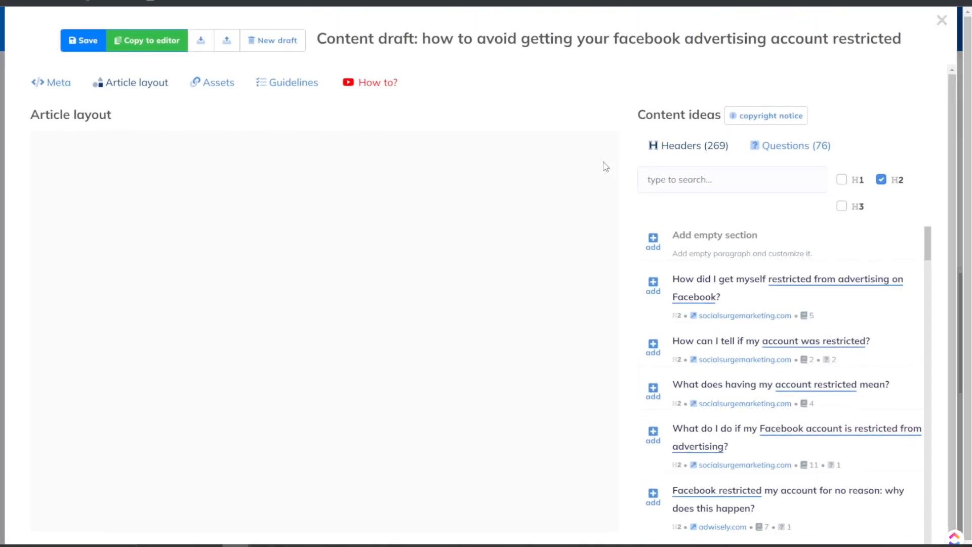
{"action": "scroll", "coordinate": [703, 251], "scroll_direction": "down", "scroll_amount": 5}
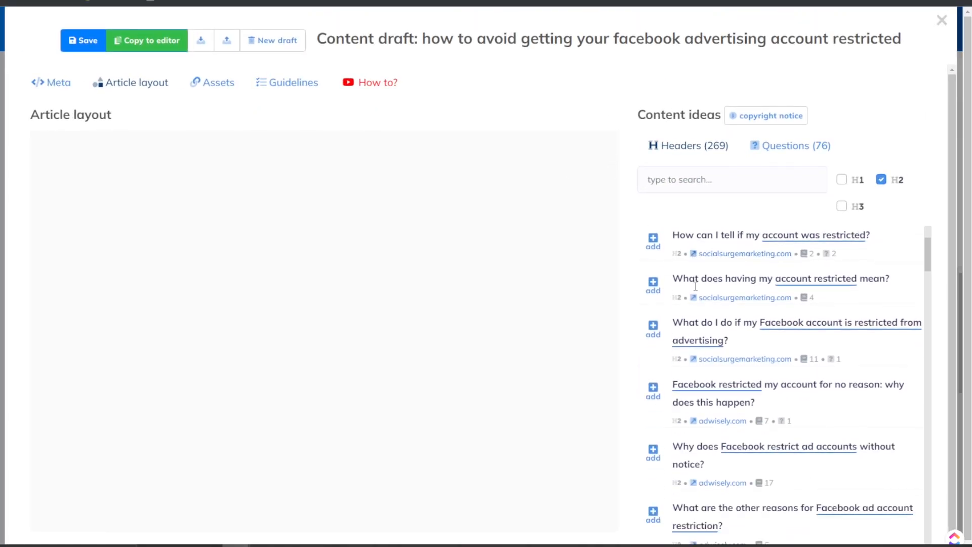
{"action": "scroll", "coordinate": [740, 290], "scroll_direction": "down", "scroll_amount": 2}
{"action": "scroll", "coordinate": [725, 329], "scroll_direction": "up", "scroll_amount": 5}
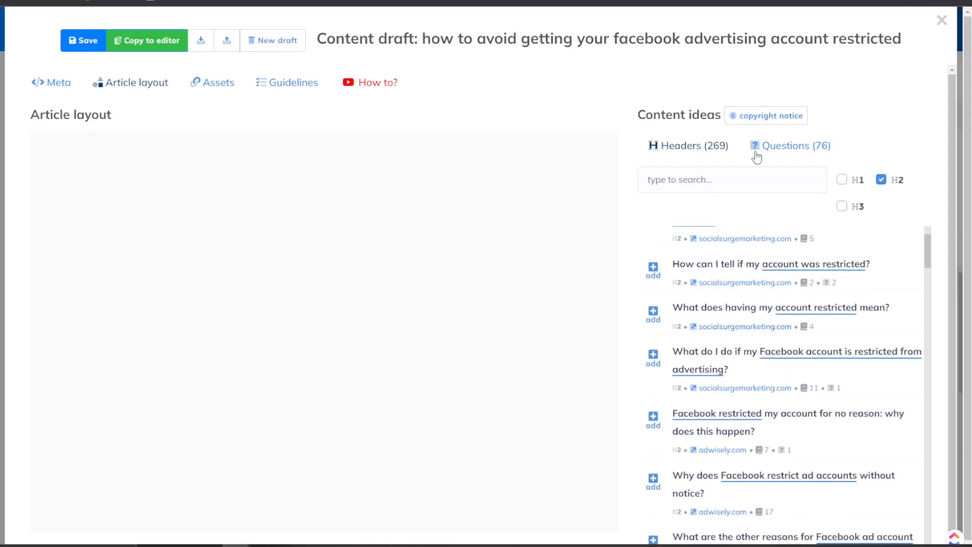
{"action": "left_click", "coordinate": [849, 207]}
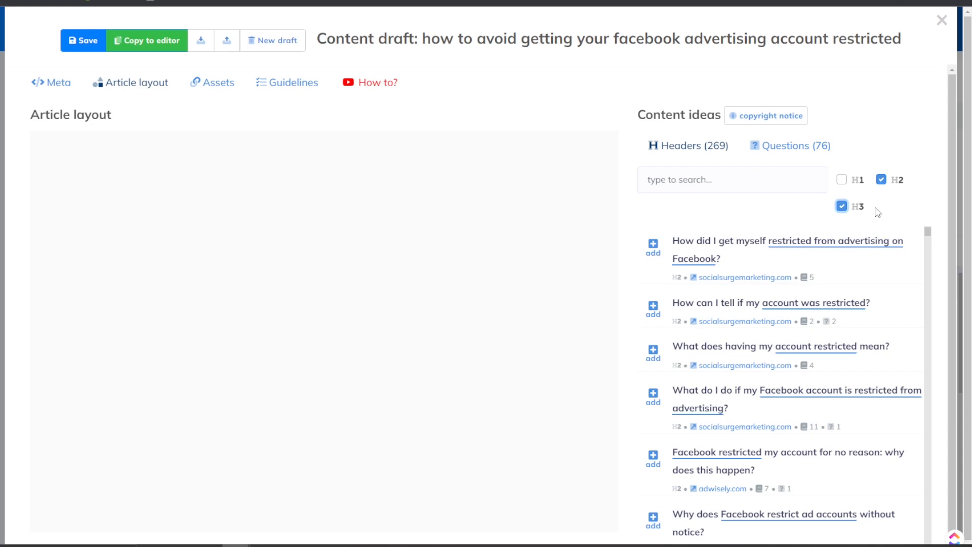
Add headers on spotting and understanding restrictions, no-reason and no-notice restrictions, and final thoughts.
{"action": "left_click", "coordinate": [658, 252]}
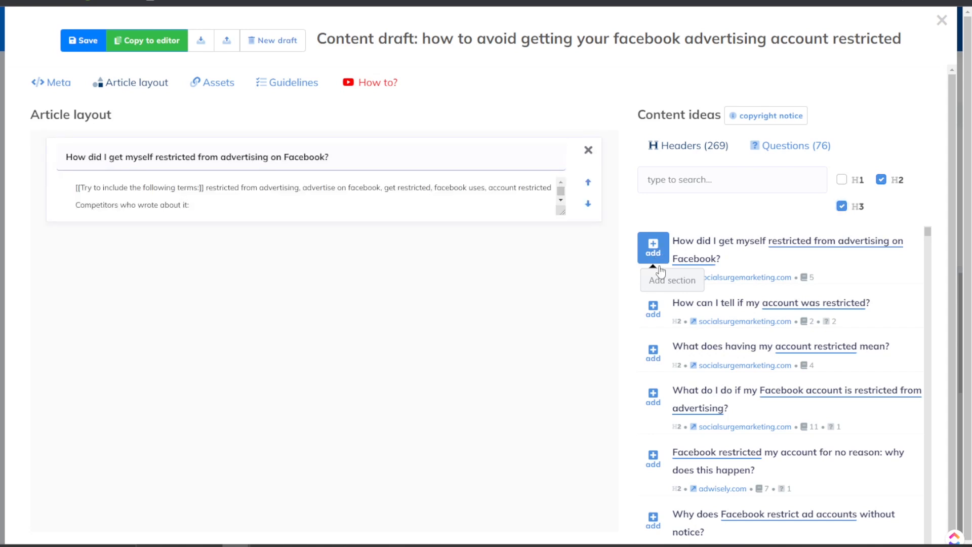
{"action": "left_click", "coordinate": [652, 310]}
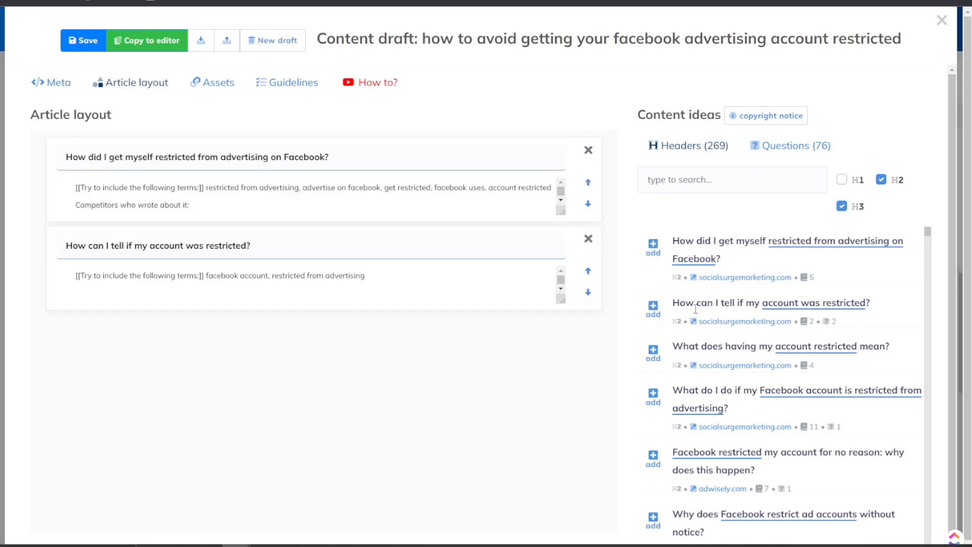
{"action": "scroll", "coordinate": [653, 347], "scroll_direction": "down", "scroll_amount": 1}
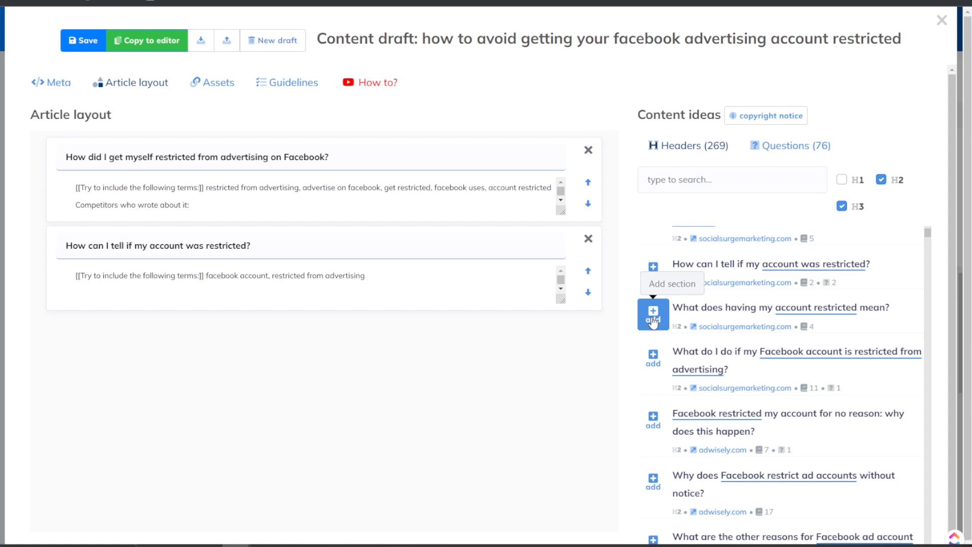
{"action": "left_click", "coordinate": [652, 315]}
{"action": "scroll", "coordinate": [658, 329], "scroll_direction": "down", "scroll_amount": 1}
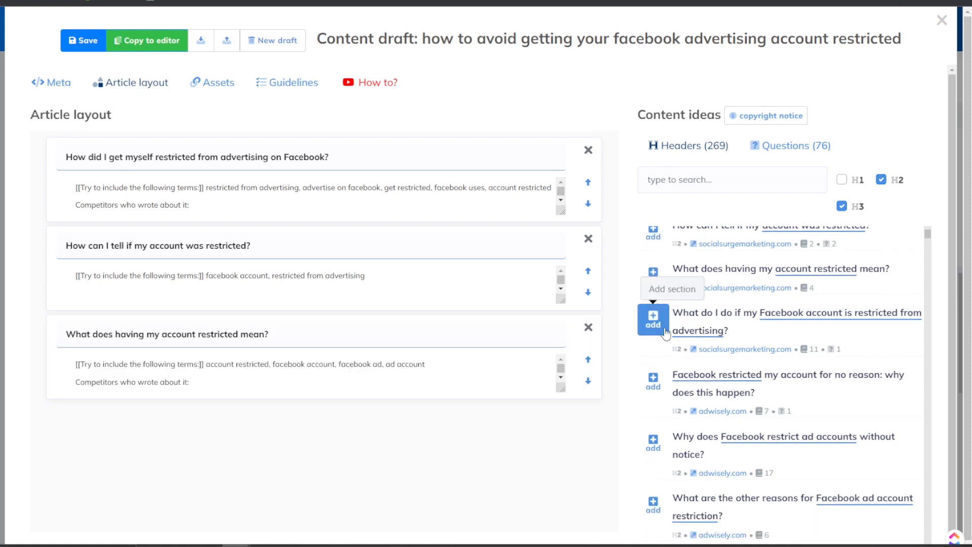
{"action": "left_click", "coordinate": [666, 332]}
{"action": "scroll", "coordinate": [664, 334], "scroll_direction": "down", "scroll_amount": 1}
{"action": "left_click", "coordinate": [659, 350]}
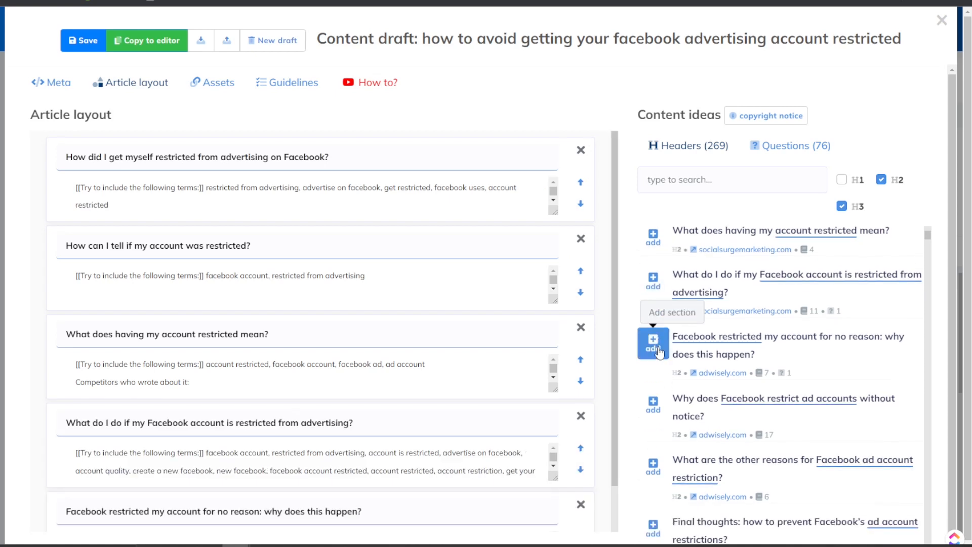
{"action": "left_click", "coordinate": [664, 407]}
{"action": "scroll", "coordinate": [663, 402], "scroll_direction": "down", "scroll_amount": 2}
{"action": "scroll", "coordinate": [661, 398], "scroll_direction": "down", "scroll_amount": 2}
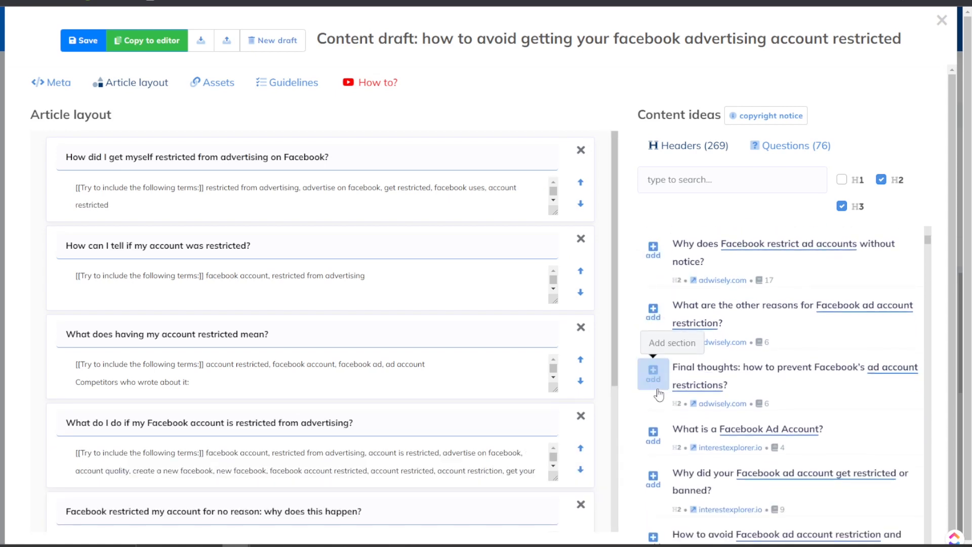
{"action": "left_click", "coordinate": [660, 444]}
Add headers on why accounts get restricted, next steps, recovering disabled accounts and rejected appeals.
{"action": "scroll", "coordinate": [661, 375], "scroll_direction": "down", "scroll_amount": 3}
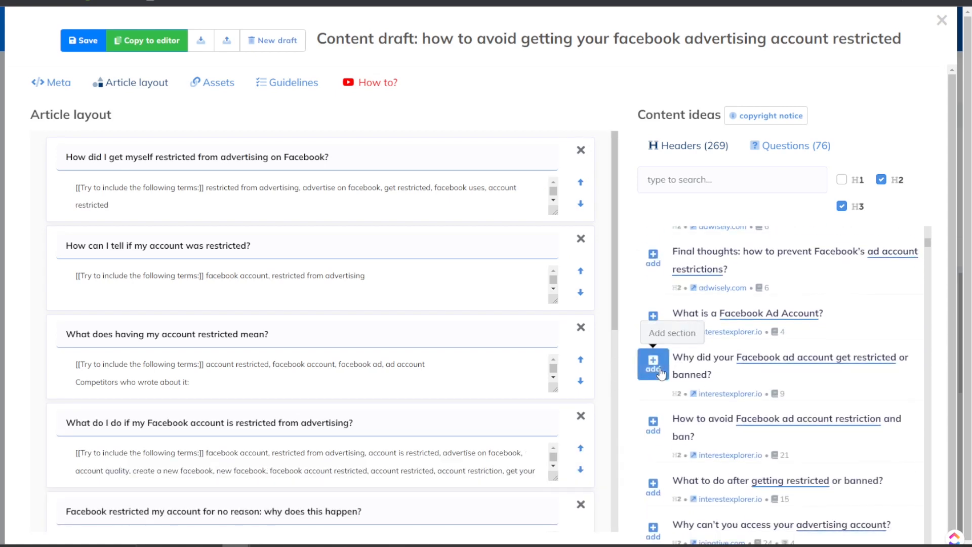
{"action": "scroll", "coordinate": [653, 430], "scroll_direction": "down", "scroll_amount": 2}
{"action": "left_click", "coordinate": [653, 405]}
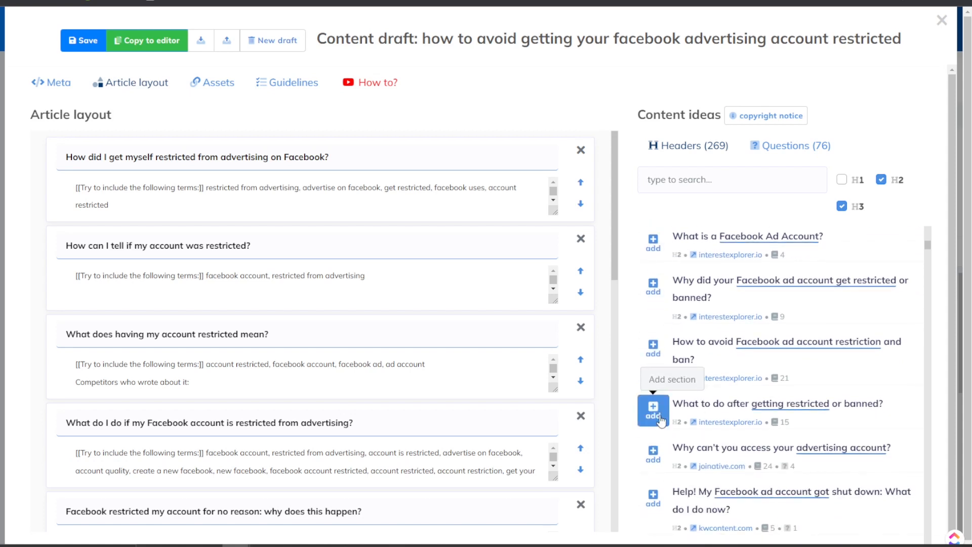
{"action": "scroll", "coordinate": [659, 405], "scroll_direction": "down", "scroll_amount": 2}
{"action": "left_click", "coordinate": [665, 388]}
{"action": "scroll", "coordinate": [658, 400], "scroll_direction": "down", "scroll_amount": 2}
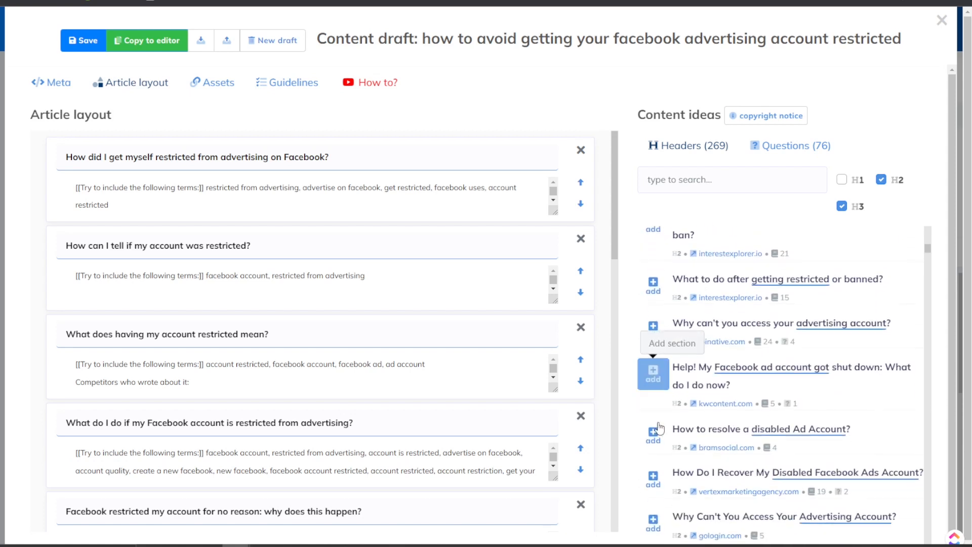
{"action": "scroll", "coordinate": [658, 403], "scroll_direction": "down", "scroll_amount": 1}
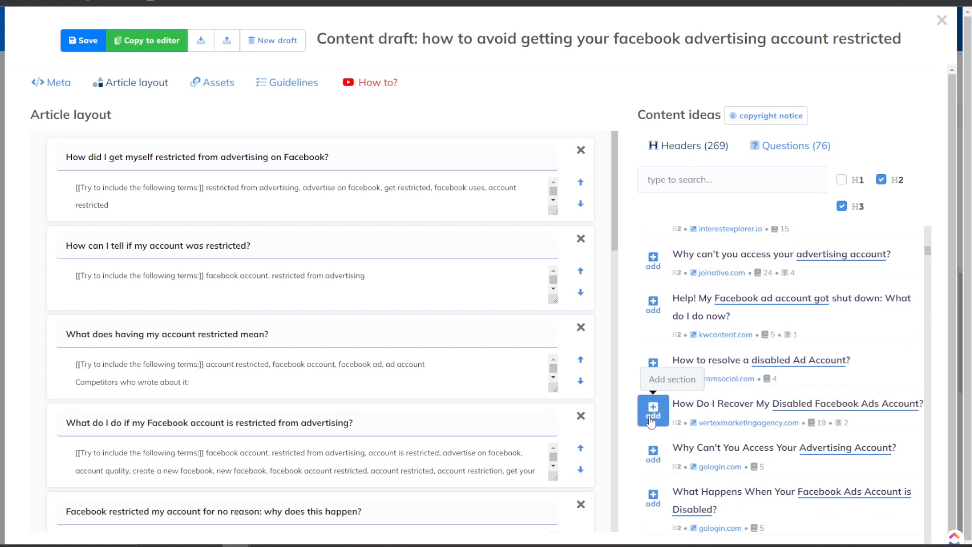
{"action": "left_click", "coordinate": [653, 412]}
{"action": "scroll", "coordinate": [656, 405], "scroll_direction": "down", "scroll_amount": 2}
{"action": "scroll", "coordinate": [658, 420], "scroll_direction": "down", "scroll_amount": 2}
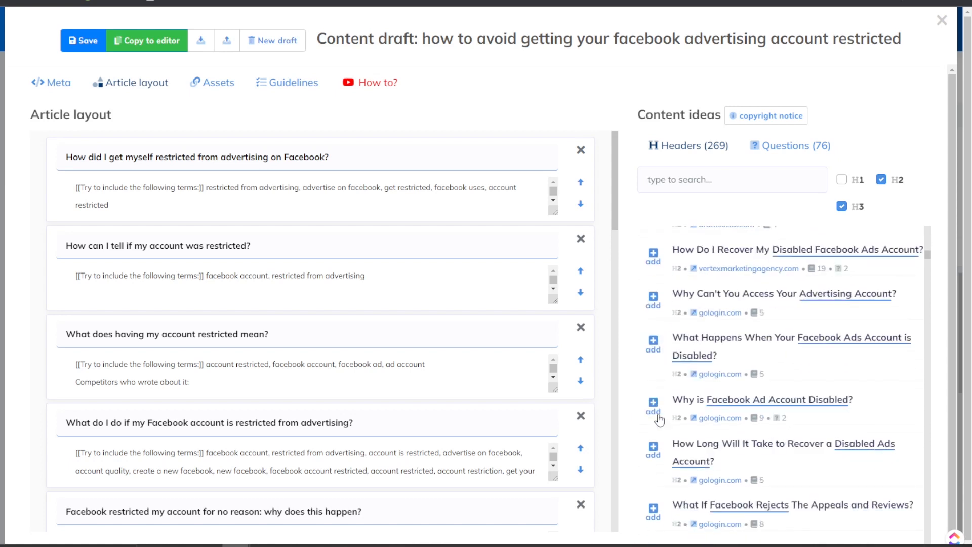
{"action": "scroll", "coordinate": [656, 407], "scroll_direction": "down", "scroll_amount": 2}
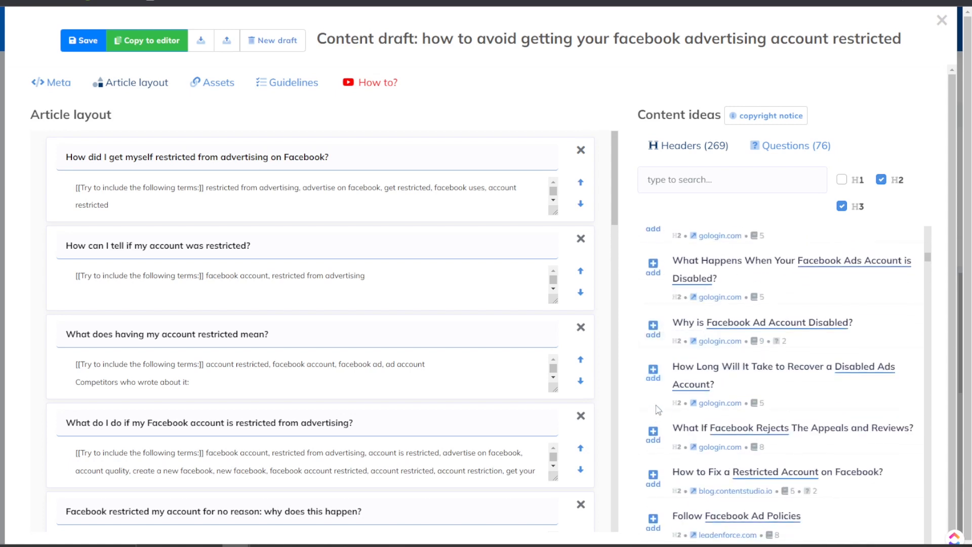
{"action": "left_click", "coordinate": [654, 436]}
{"action": "scroll", "coordinate": [656, 430], "scroll_direction": "down", "scroll_amount": 4}
Add headers on following ad policies, lowering risk score, appeal steps 1–2 and contacting Facebook.
{"action": "left_click", "coordinate": [652, 369]}
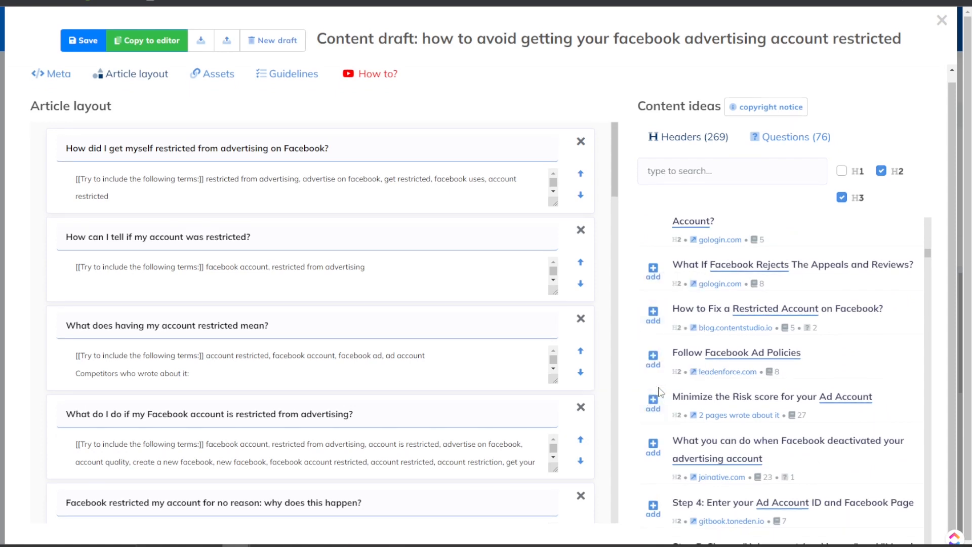
{"action": "left_click", "coordinate": [650, 446]}
{"action": "scroll", "coordinate": [659, 486], "scroll_direction": "down", "scroll_amount": 3}
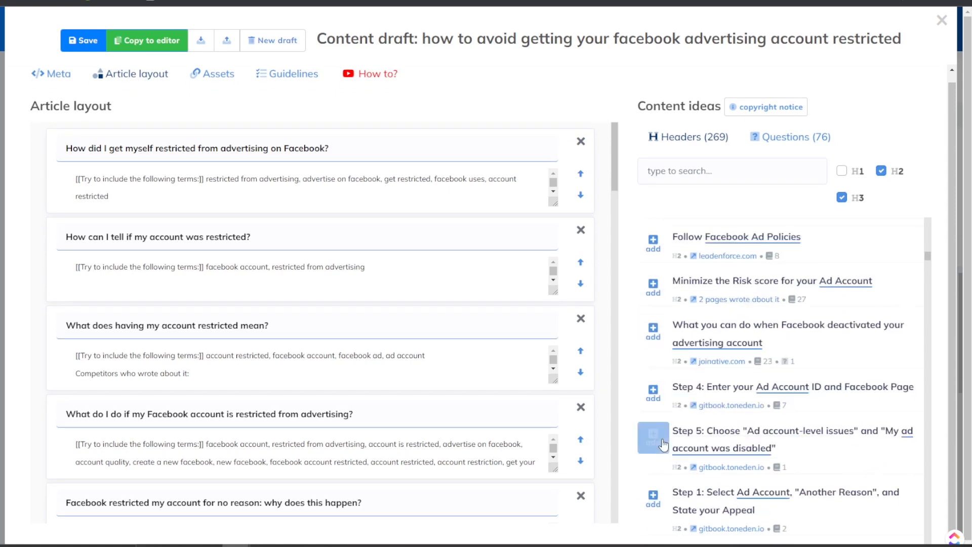
{"action": "left_click", "coordinate": [653, 498]}
{"action": "scroll", "coordinate": [656, 456], "scroll_direction": "down", "scroll_amount": 3}
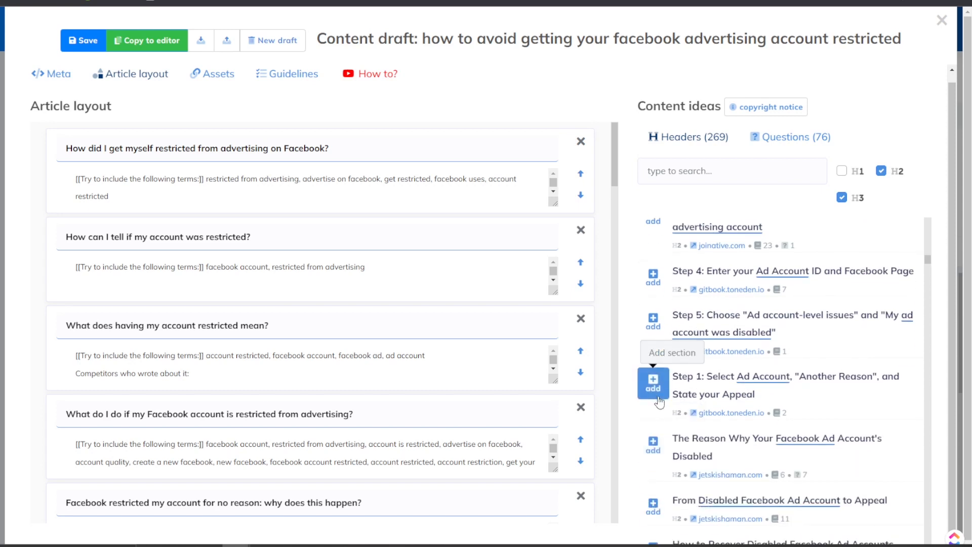
{"action": "left_click", "coordinate": [653, 445]}
{"action": "scroll", "coordinate": [658, 443], "scroll_direction": "down", "scroll_amount": 3}
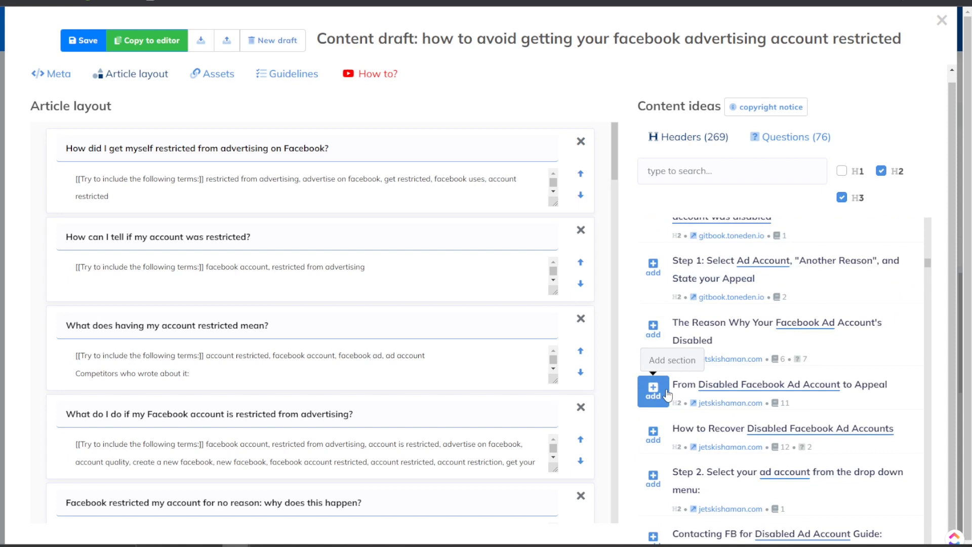
{"action": "scroll", "coordinate": [656, 425], "scroll_direction": "down", "scroll_amount": 1}
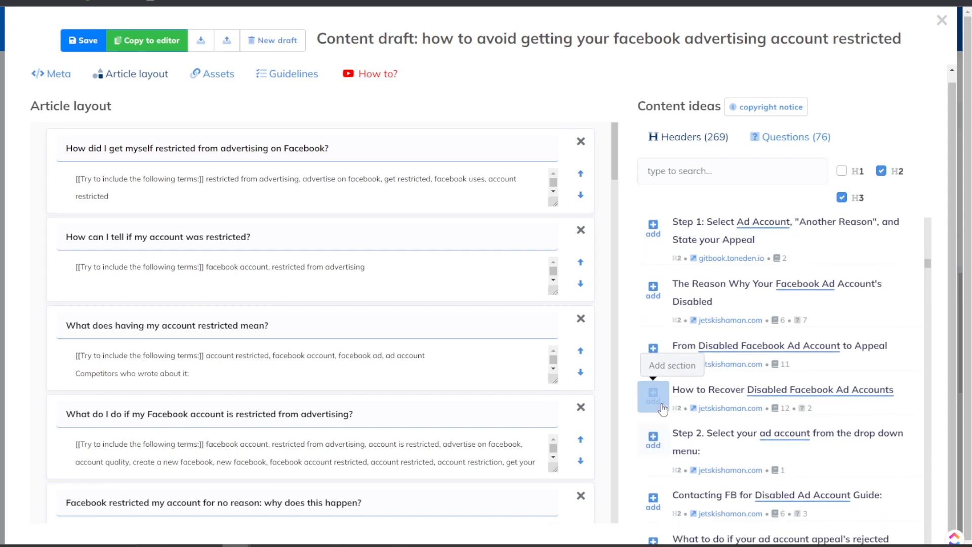
{"action": "left_click", "coordinate": [657, 446]}
{"action": "scroll", "coordinate": [659, 458], "scroll_direction": "down", "scroll_amount": 2}
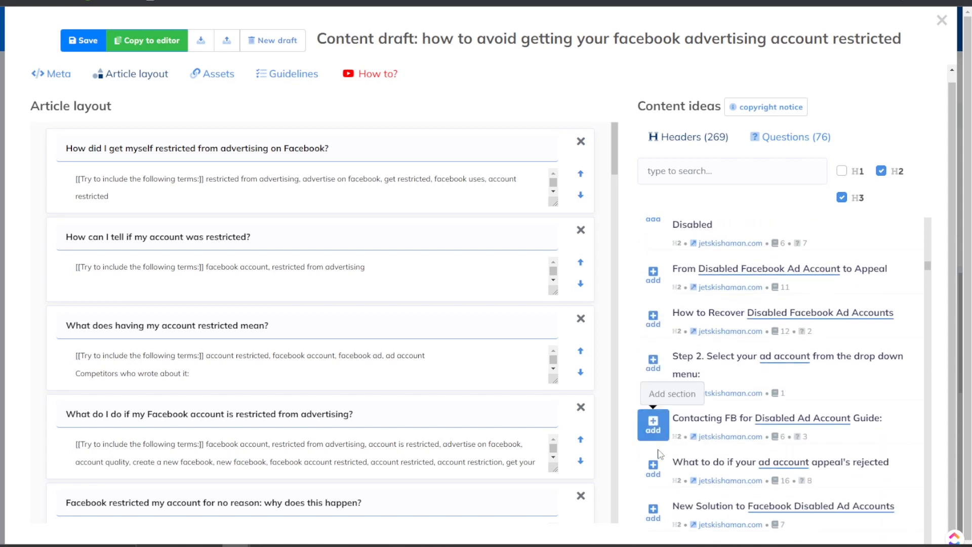
{"action": "left_click", "coordinate": [655, 474]}
{"action": "scroll", "coordinate": [655, 475], "scroll_direction": "down", "scroll_amount": 2}
{"action": "left_click", "coordinate": [657, 437]}
{"action": "left_click", "coordinate": [657, 483]}
{"action": "scroll", "coordinate": [536, 358], "scroll_direction": "down", "scroll_amount": 1}
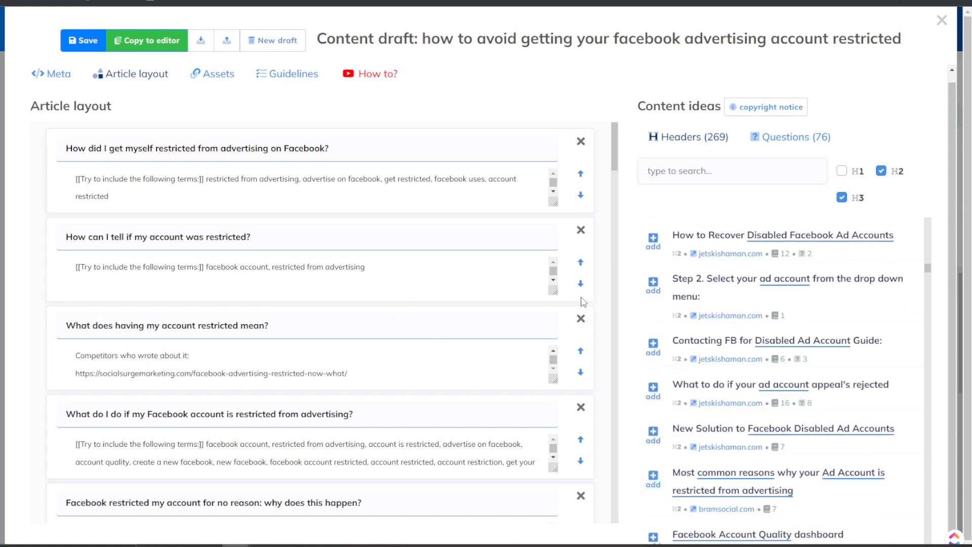
{"action": "scroll", "coordinate": [587, 311], "scroll_direction": "down", "scroll_amount": 3}
{"action": "scroll", "coordinate": [587, 314], "scroll_direction": "down", "scroll_amount": 10}
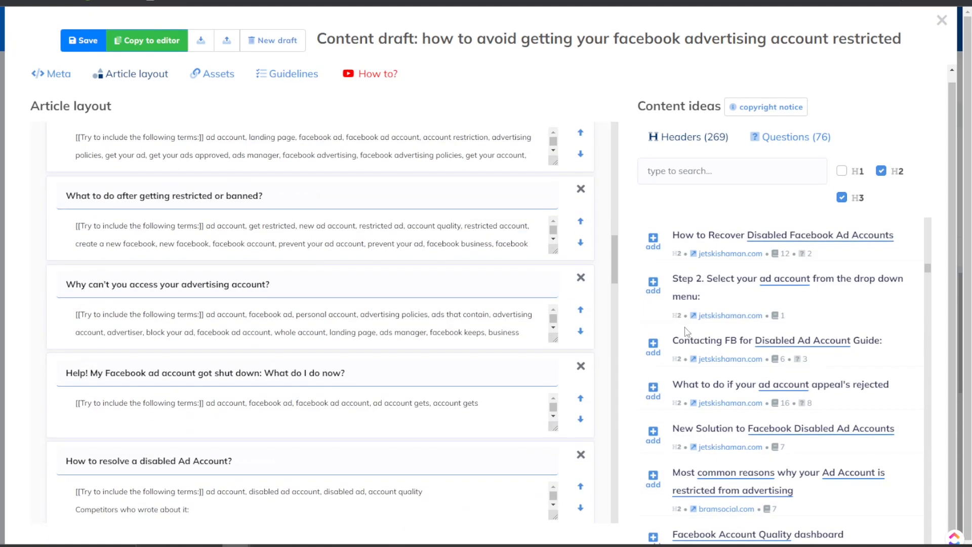
{"action": "scroll", "coordinate": [692, 178], "scroll_direction": "down", "scroll_amount": 1}
{"action": "scroll", "coordinate": [603, 415], "scroll_direction": "down", "scroll_amount": 2}
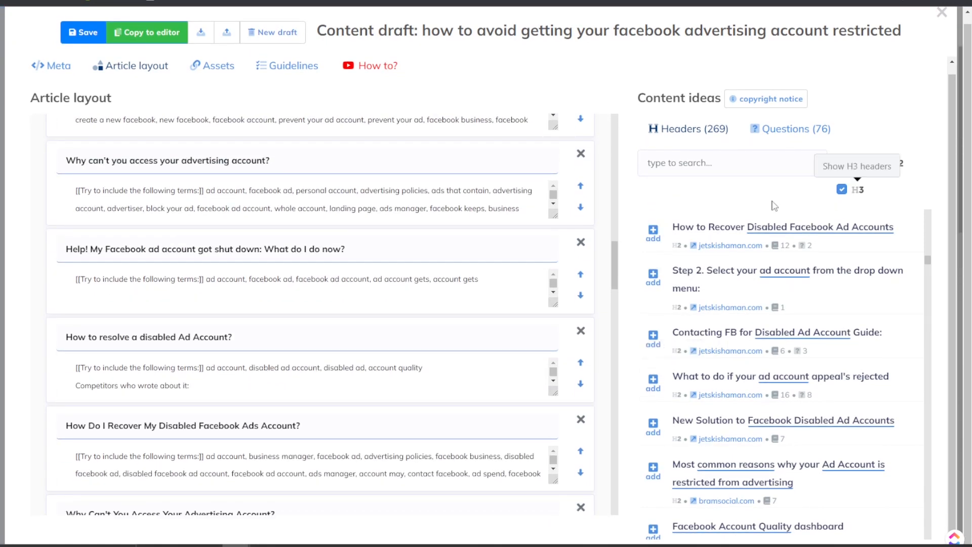
{"action": "scroll", "coordinate": [624, 283], "scroll_direction": "down", "scroll_amount": 2}
{"action": "scroll", "coordinate": [653, 486], "scroll_direction": "down", "scroll_amount": 2}
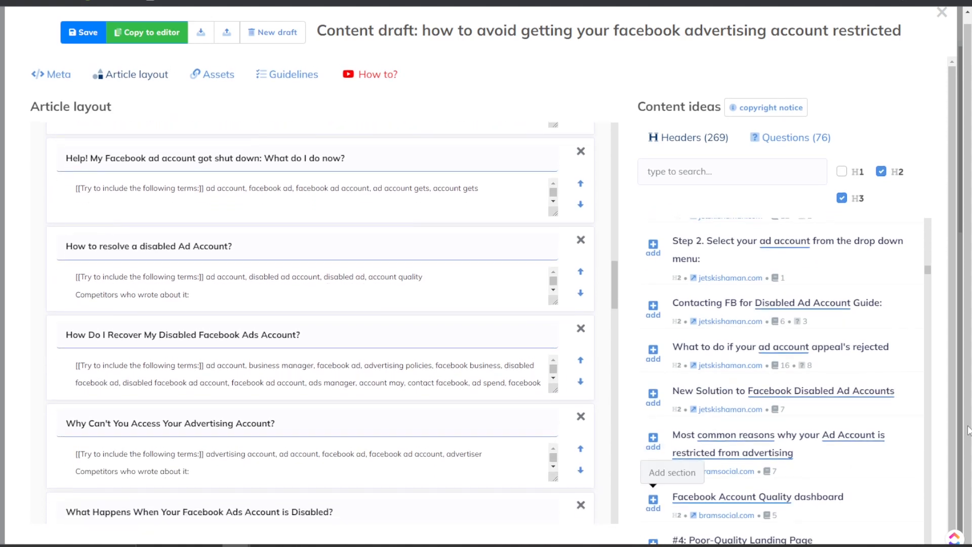
{"action": "scroll", "coordinate": [810, 319], "scroll_direction": "down", "scroll_amount": 20}
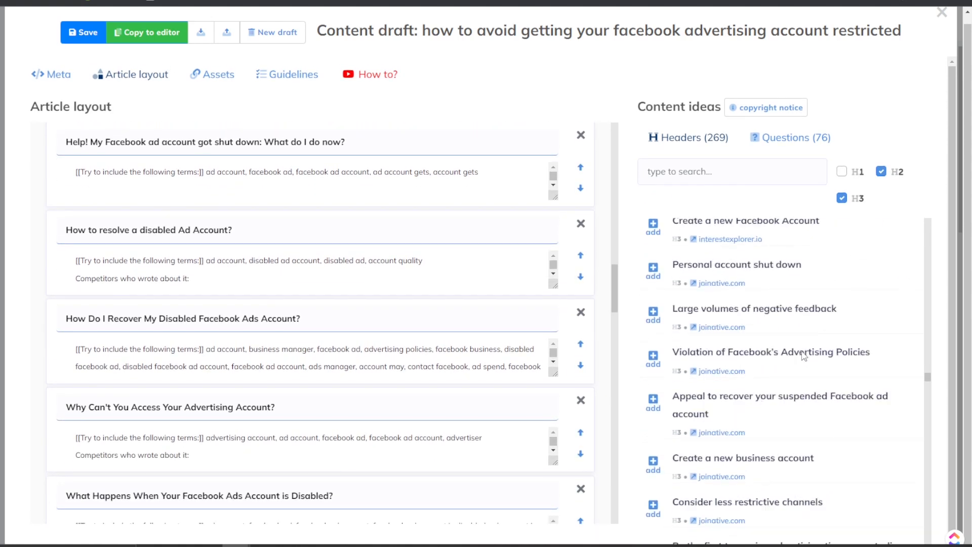
{"action": "scroll", "coordinate": [783, 292], "scroll_direction": "down", "scroll_amount": 15}
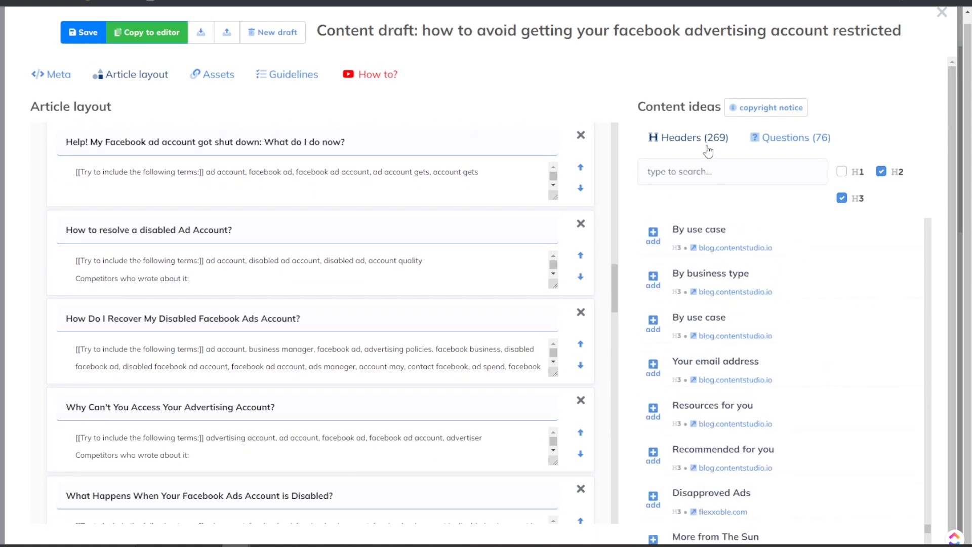
{"action": "scroll", "coordinate": [590, 102], "scroll_direction": "down", "scroll_amount": 2}
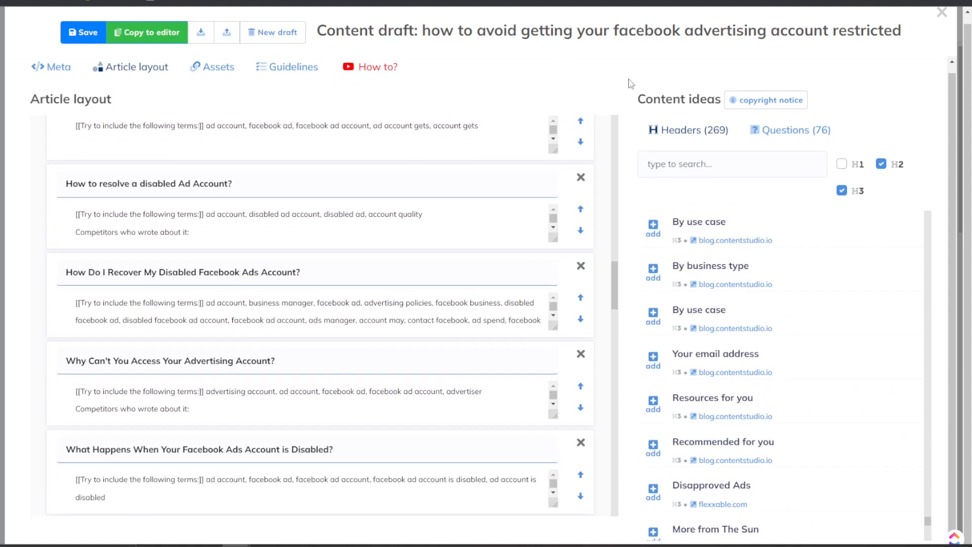
{"action": "scroll", "coordinate": [302, 152], "scroll_direction": "up", "scroll_amount": 6}
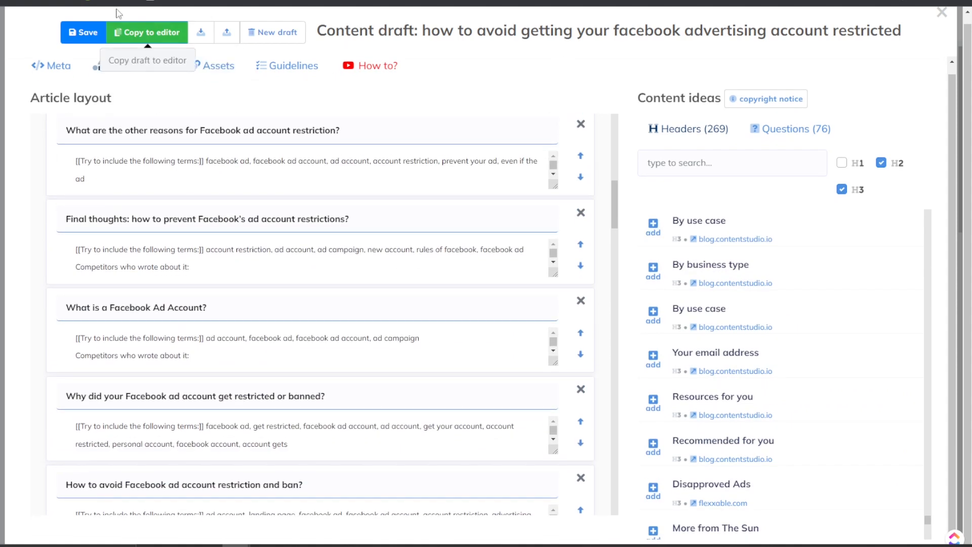
Save the content draft and copy its section headings into the editor.
{"action": "left_click", "coordinate": [87, 36]}
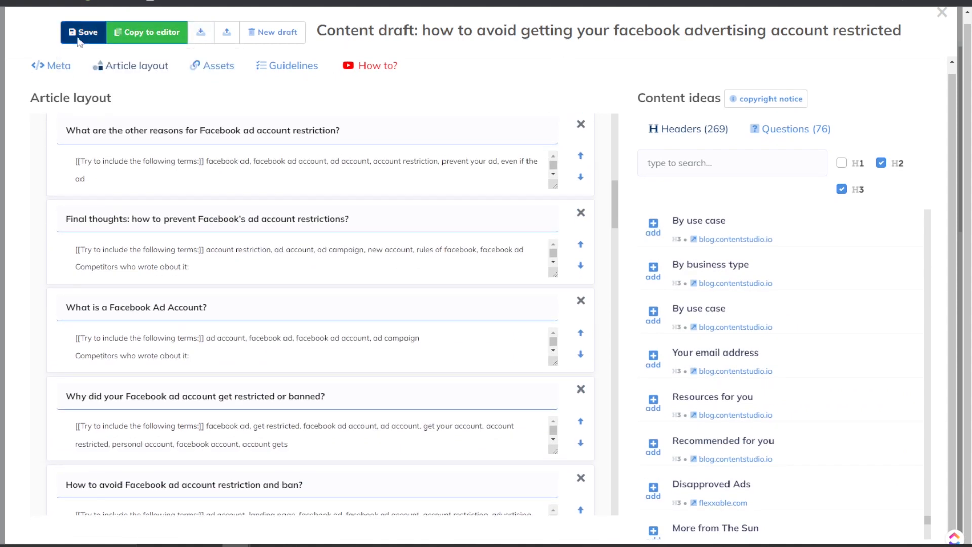
{"action": "left_click", "coordinate": [129, 33]}
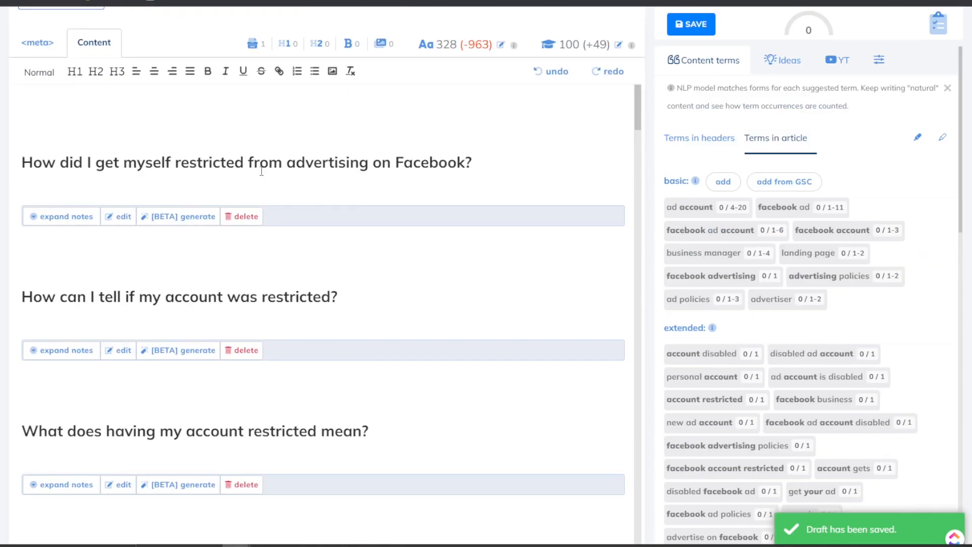
{"action": "scroll", "coordinate": [281, 193], "scroll_direction": "down", "scroll_amount": 10}
{"action": "scroll", "coordinate": [284, 193], "scroll_direction": "down", "scroll_amount": 20}
{"action": "scroll", "coordinate": [293, 196], "scroll_direction": "up", "scroll_amount": 20}
{"action": "scroll", "coordinate": [306, 196], "scroll_direction": "up", "scroll_amount": 10}
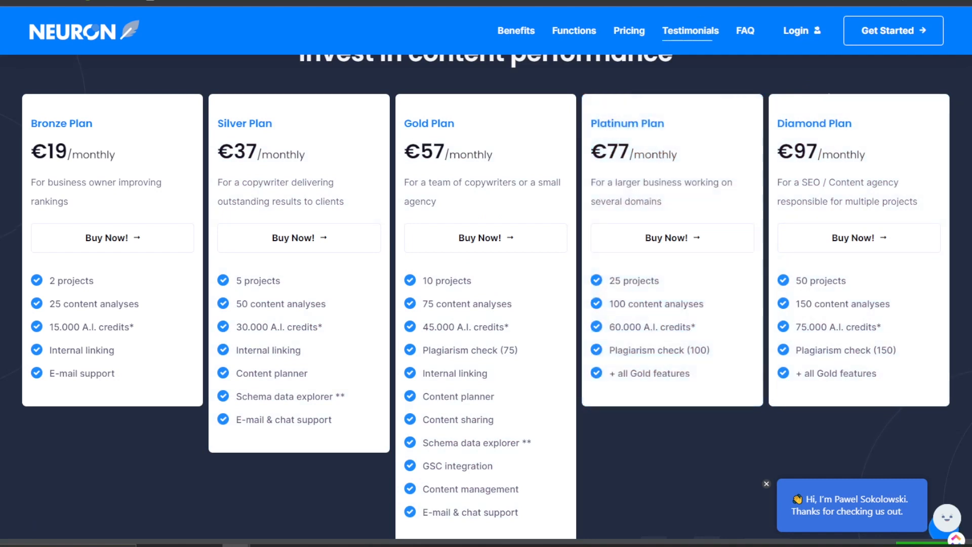
Return to the NeuronWriter editor and place the cursor at the end of the first question heading.
{"action": "left_click", "coordinate": [658, 1]}
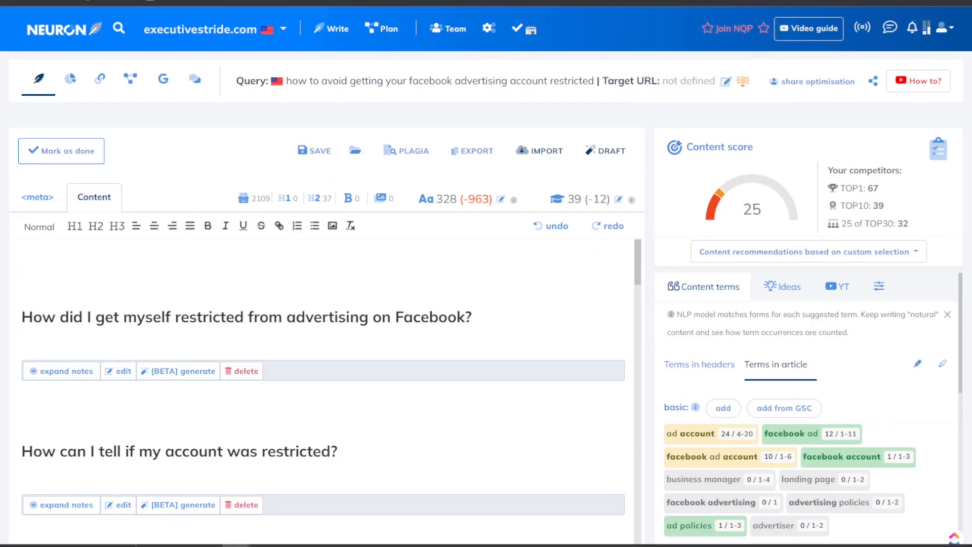
{"action": "left_click", "coordinate": [60, 306]}
{"action": "left_click", "coordinate": [474, 320]}
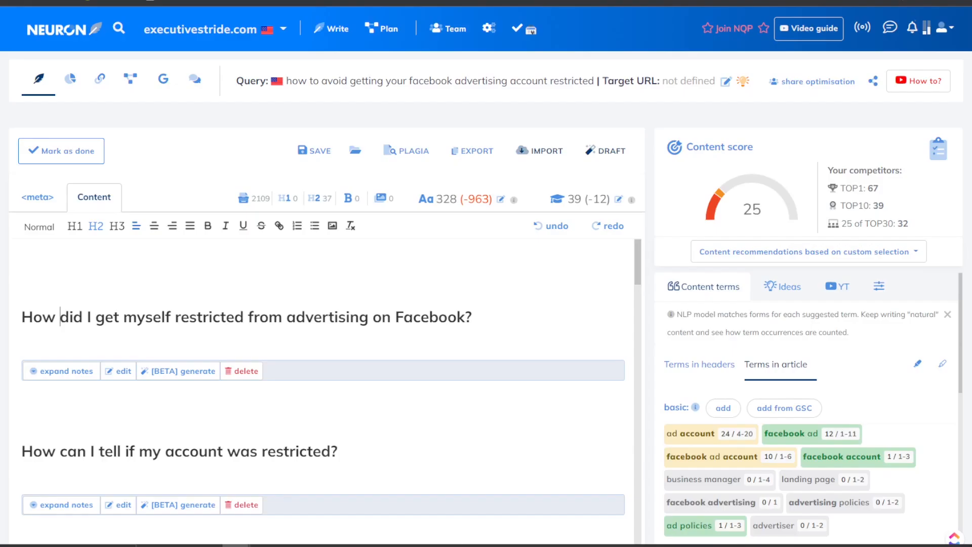
Scroll the NeuronWriter editor's list of question headings.
{"action": "scroll", "coordinate": [376, 373], "scroll_direction": "down", "scroll_amount": 3}
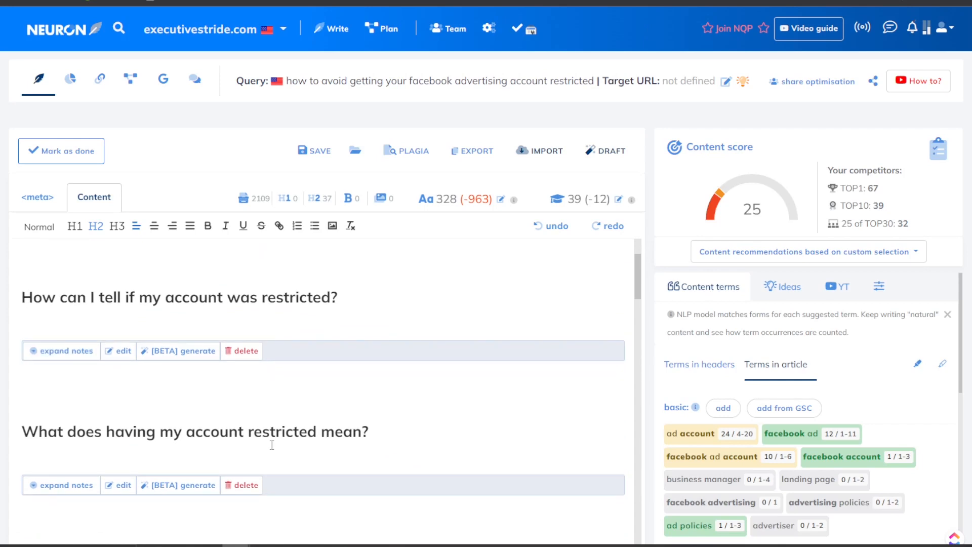
Find and select the heading 'Why does Facebook restrict ad accounts without notice?' in the editor.
{"action": "scroll", "coordinate": [370, 432], "scroll_direction": "down", "scroll_amount": 4}
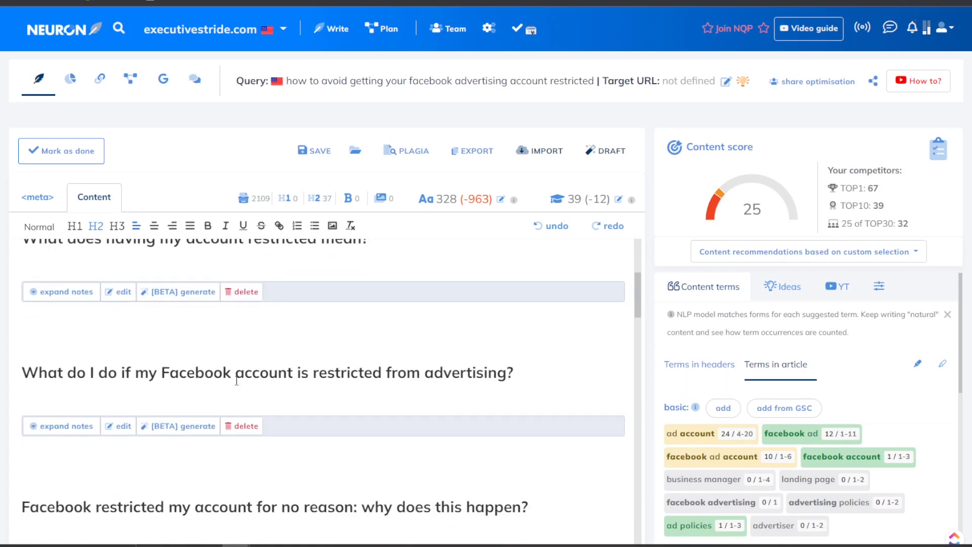
{"action": "scroll", "coordinate": [422, 394], "scroll_direction": "down", "scroll_amount": 3}
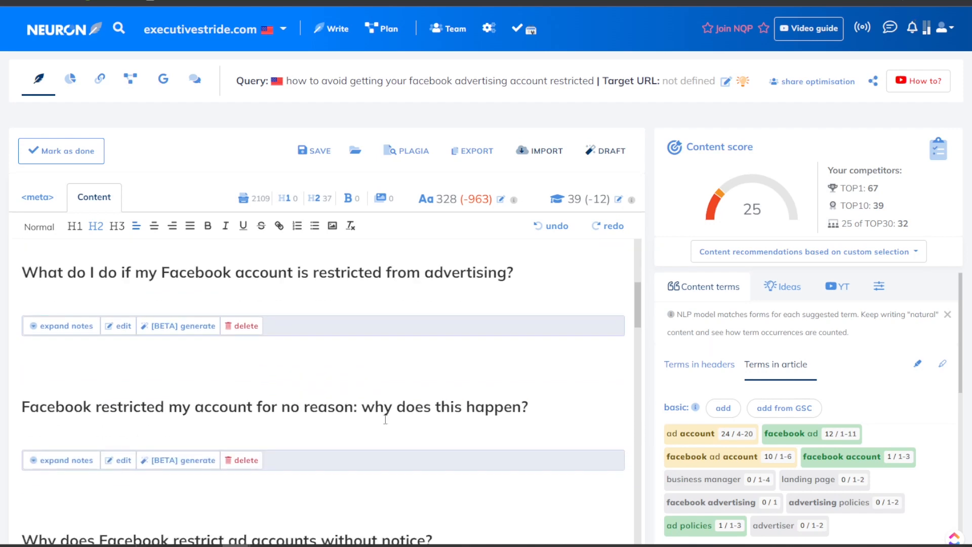
{"action": "scroll", "coordinate": [462, 353], "scroll_direction": "up", "scroll_amount": 1}
{"action": "scroll", "coordinate": [462, 353], "scroll_direction": "down", "scroll_amount": 5}
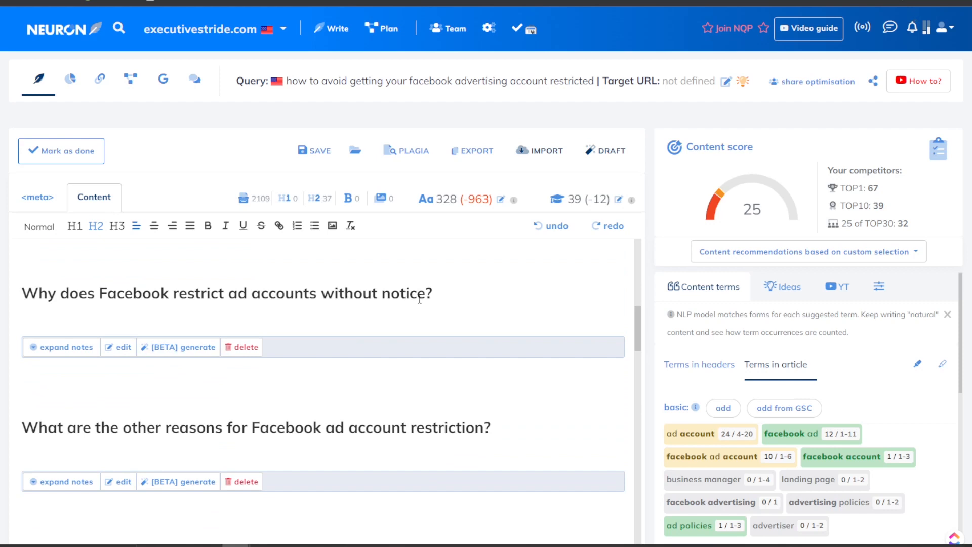
{"action": "scroll", "coordinate": [393, 332], "scroll_direction": "down", "scroll_amount": 1}
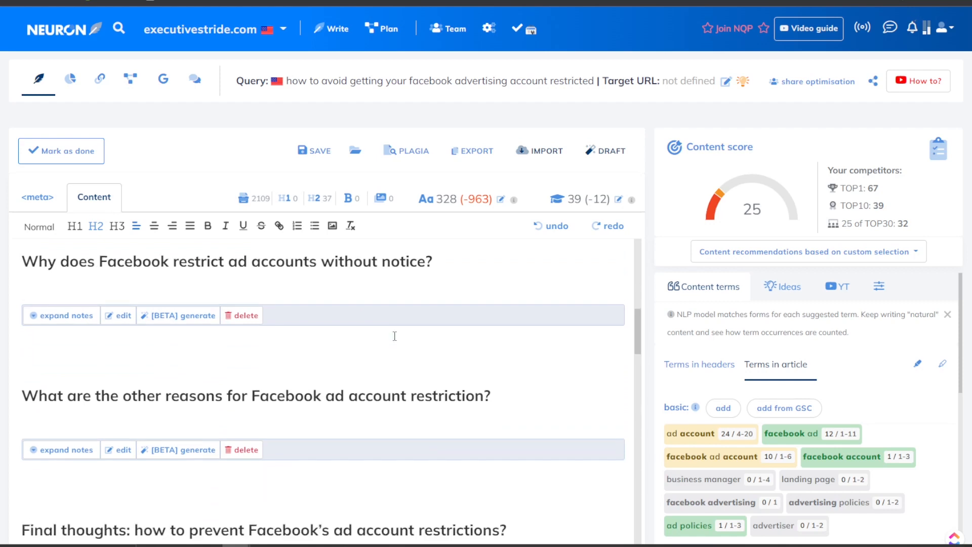
{"action": "scroll", "coordinate": [415, 308], "scroll_direction": "up", "scroll_amount": 1}
{"action": "left_click_drag", "start_coordinate": [434, 293], "coordinate": [21, 294]}
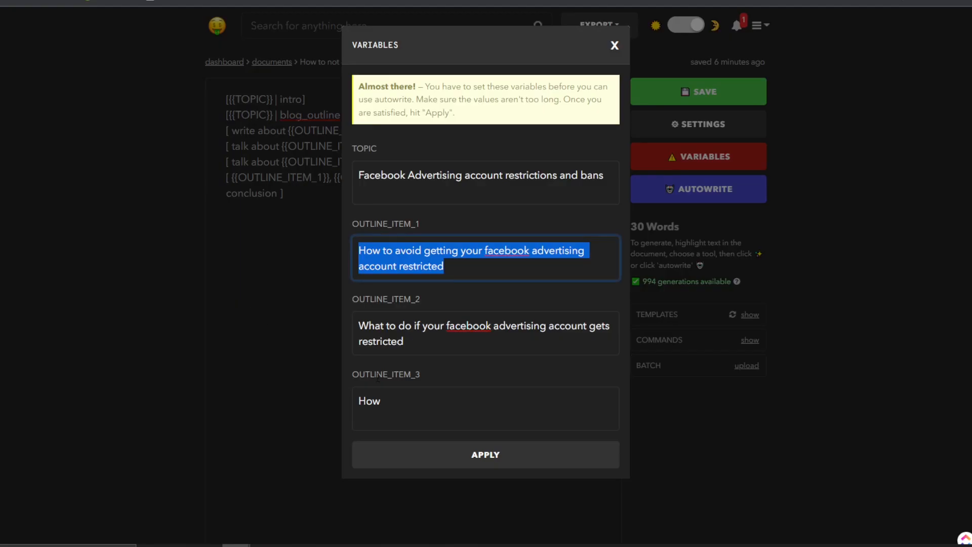
Set outline item 3 to 'Why does Facebook restrict ad accounts without notice?' and Autowrite a 513-word draft.
{"action": "left_click", "coordinate": [383, 400]}
{"action": "key", "text": "ctrl+a"}
{"action": "key", "text": "ctrl+v"}
{"action": "left_click", "coordinate": [419, 459]}
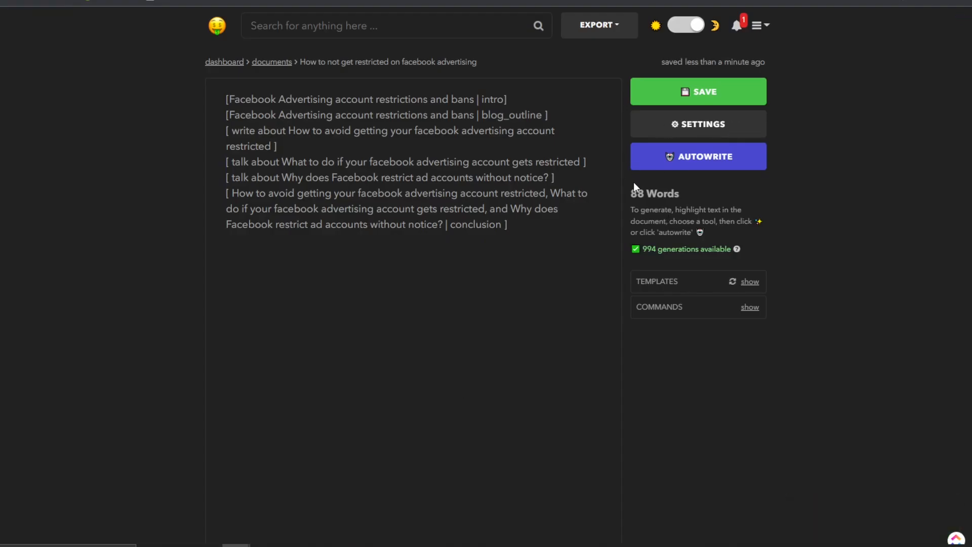
{"action": "left_click", "coordinate": [671, 162]}
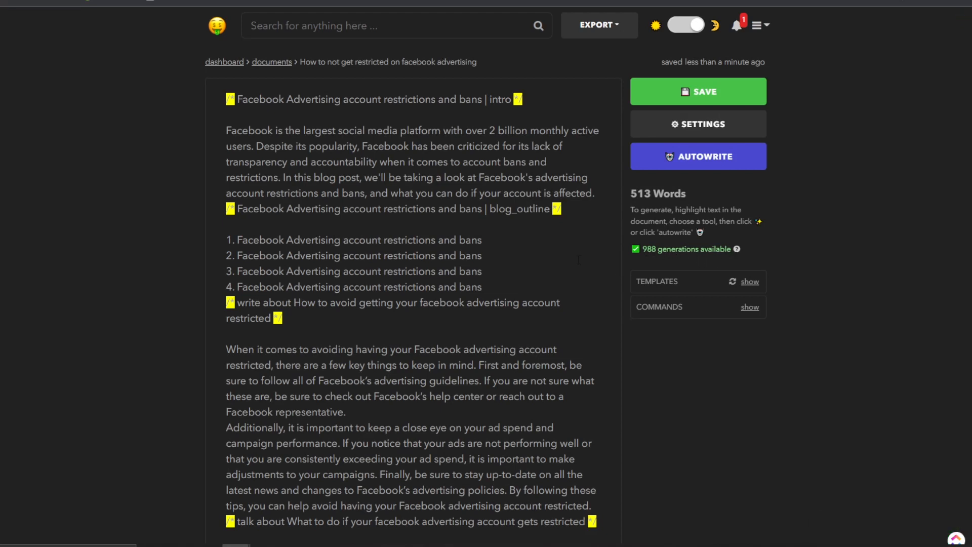
{"action": "scroll", "coordinate": [544, 237], "scroll_direction": "down", "scroll_amount": 2}
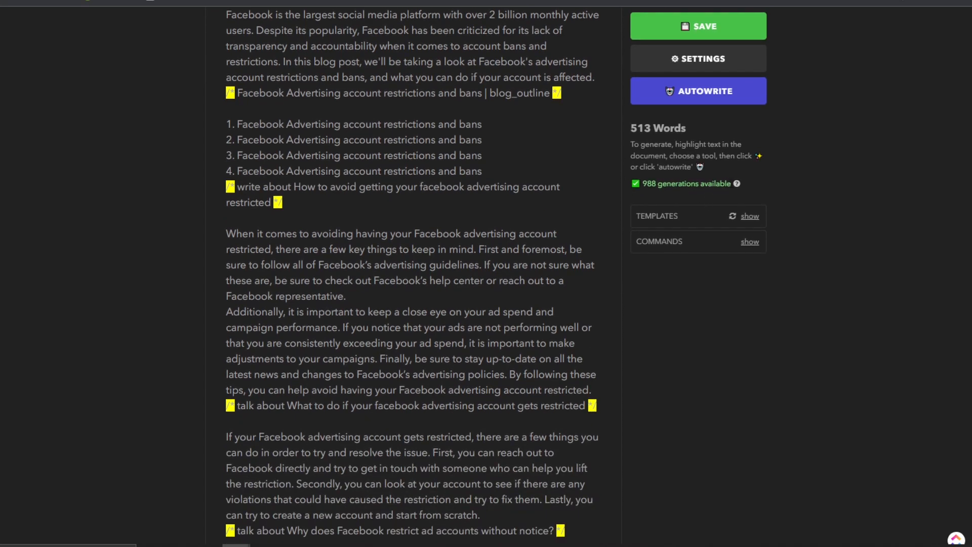
{"action": "left_click", "coordinate": [737, 185]}
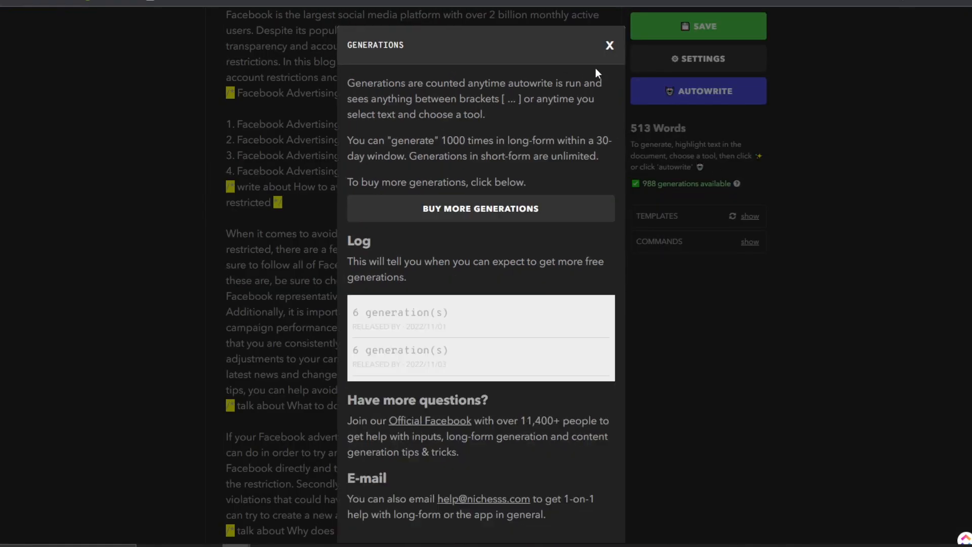
{"action": "left_click", "coordinate": [609, 45]}
{"action": "scroll", "coordinate": [554, 165], "scroll_direction": "up", "scroll_amount": 2}
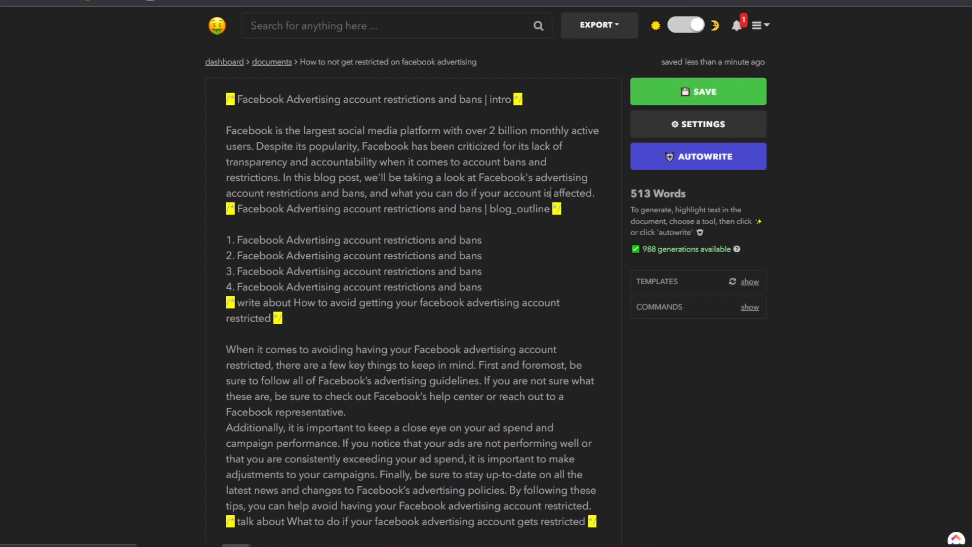
{"action": "scroll", "coordinate": [552, 193], "scroll_direction": "down", "scroll_amount": 5}
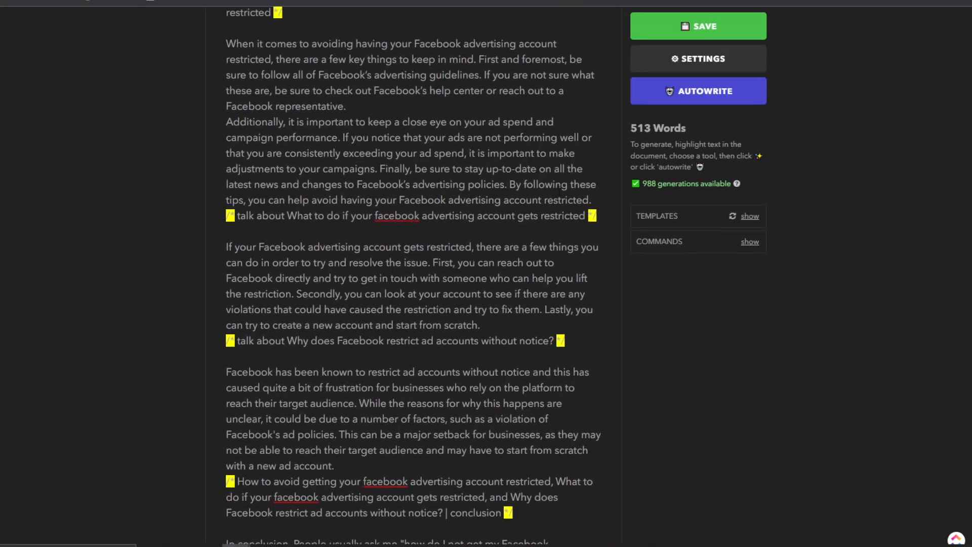
{"action": "scroll", "coordinate": [370, 168], "scroll_direction": "up", "scroll_amount": 3}
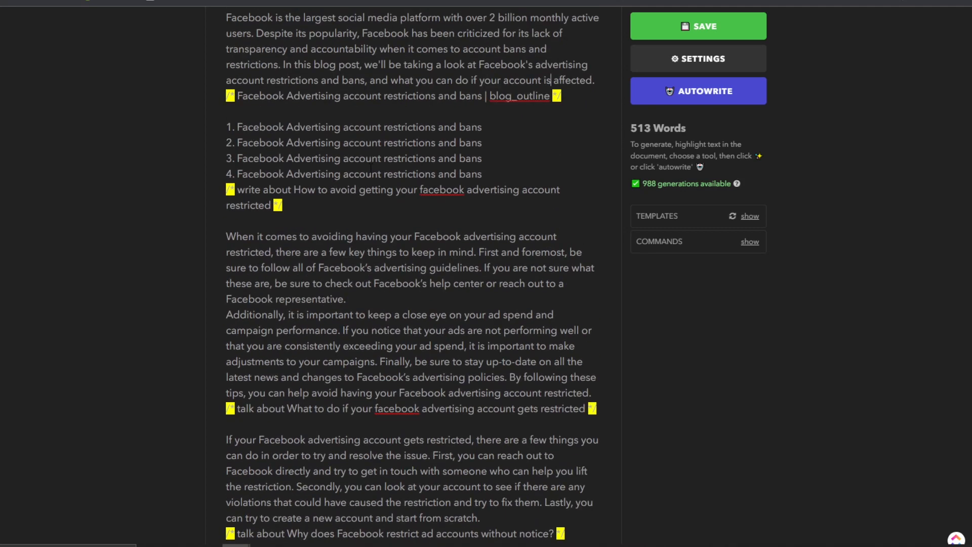
{"action": "scroll", "coordinate": [243, 66], "scroll_direction": "up", "scroll_amount": 2}
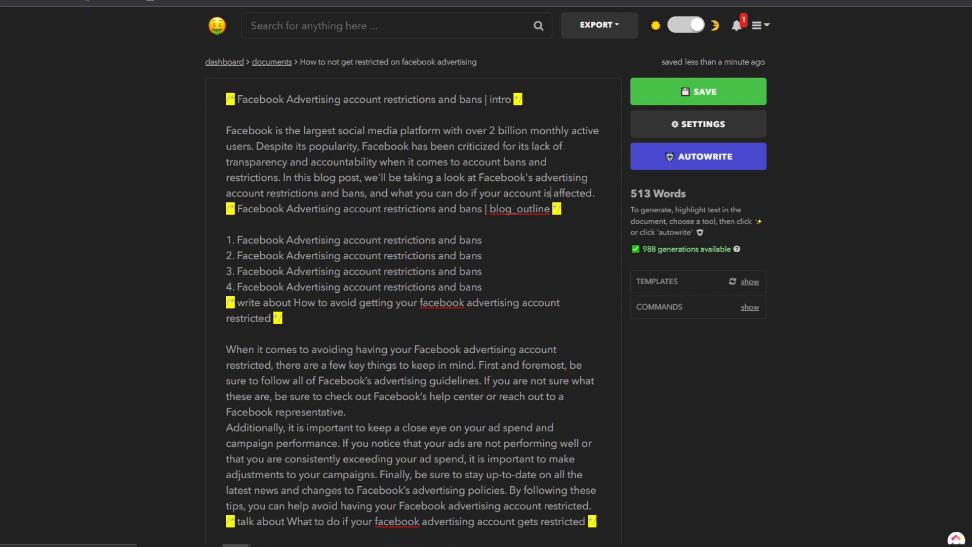
{"action": "scroll", "coordinate": [276, 220], "scroll_direction": "down", "scroll_amount": 2}
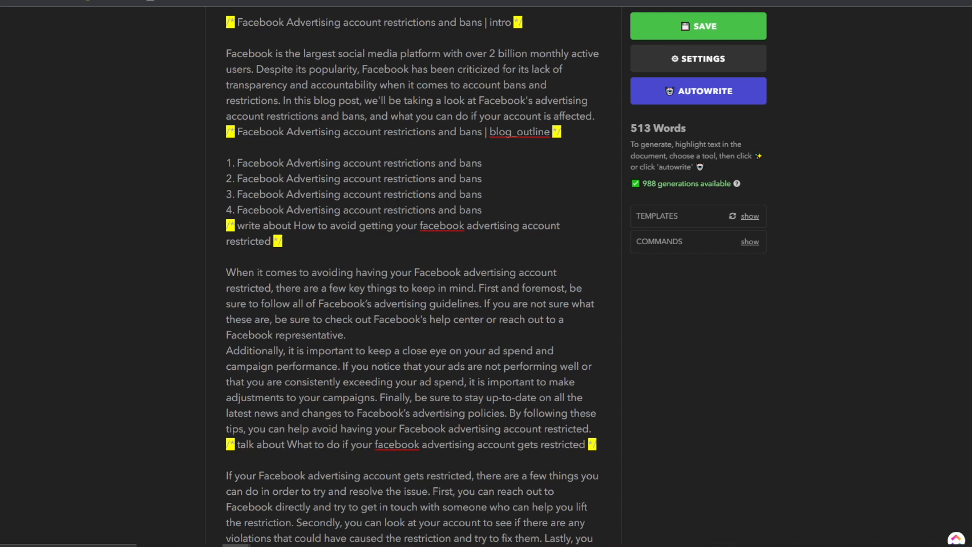
{"action": "scroll", "coordinate": [430, 213], "scroll_direction": "down", "scroll_amount": 3}
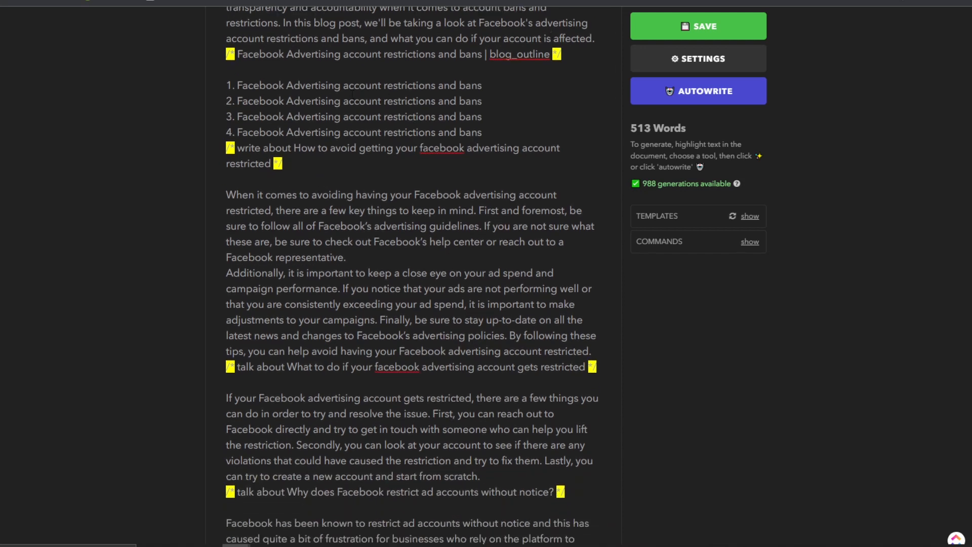
Delete the repeated blog outline block, the intro prompt line and the empty lines above the draft.
{"action": "left_click_drag", "start_coordinate": [299, 163], "coordinate": [226, 99]}
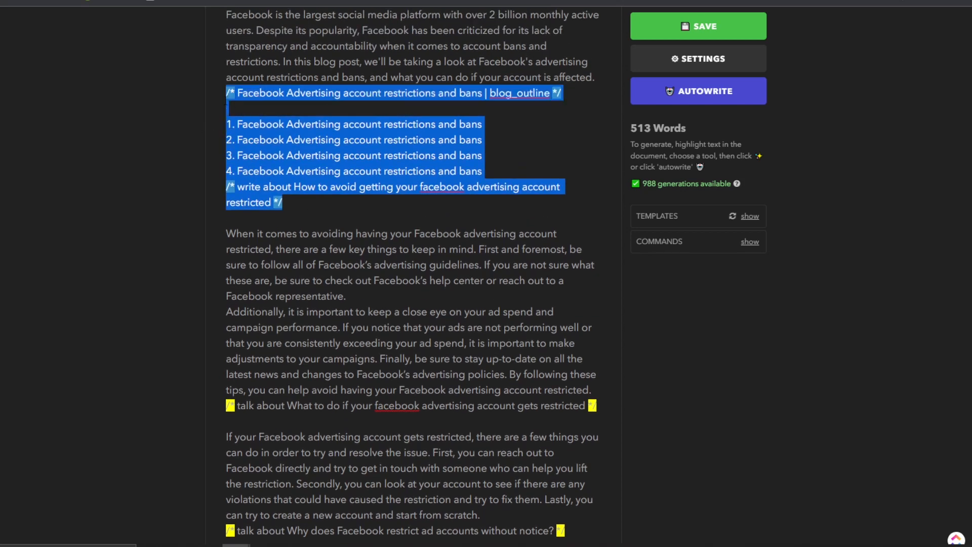
{"action": "key", "text": "BackSpace"}
{"action": "scroll", "coordinate": [529, 72], "scroll_direction": "up", "scroll_amount": 2}
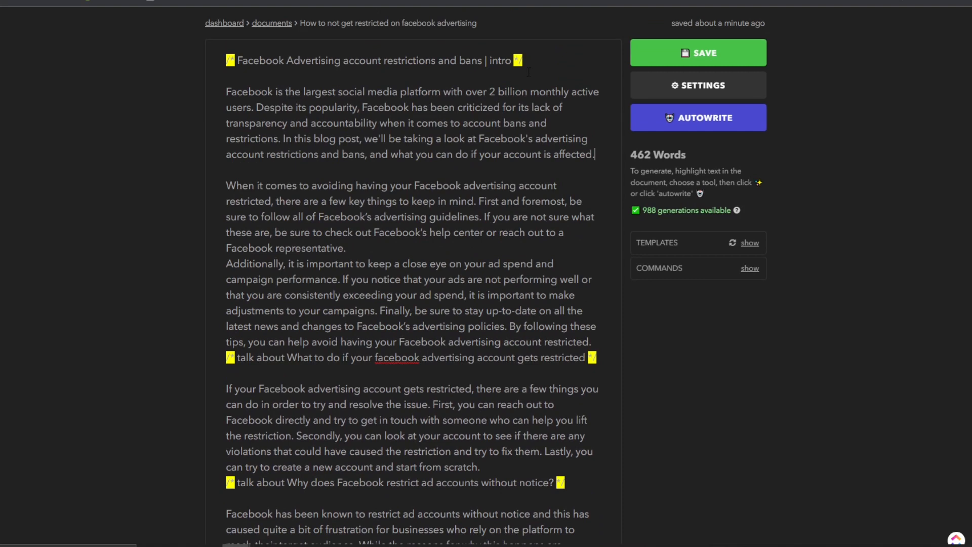
{"action": "left_click_drag", "start_coordinate": [528, 59], "coordinate": [226, 61]}
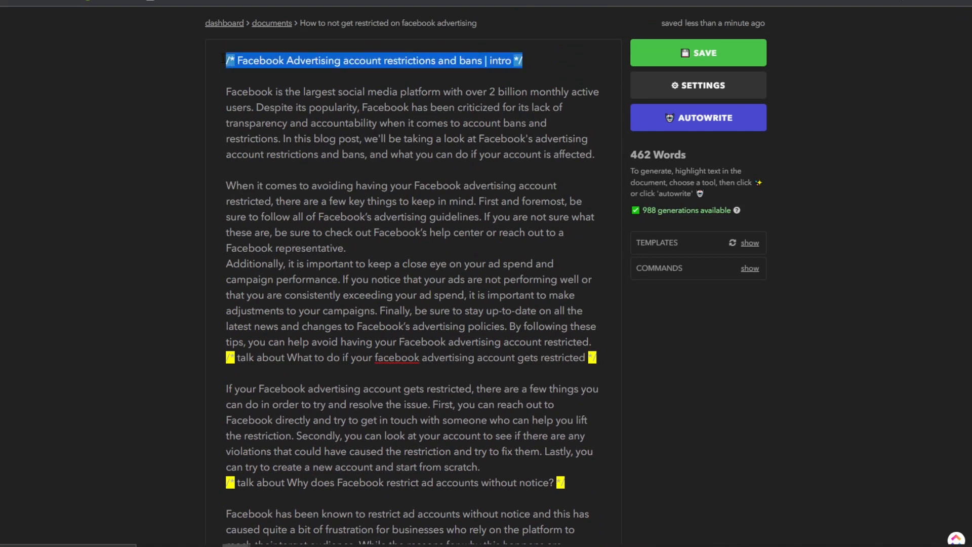
{"action": "key", "text": "BackSpace"}
{"action": "key", "text": "Delete"}
{"action": "key", "text": "Delete"}
{"action": "scroll", "coordinate": [488, 279], "scroll_direction": "up", "scroll_amount": 1}
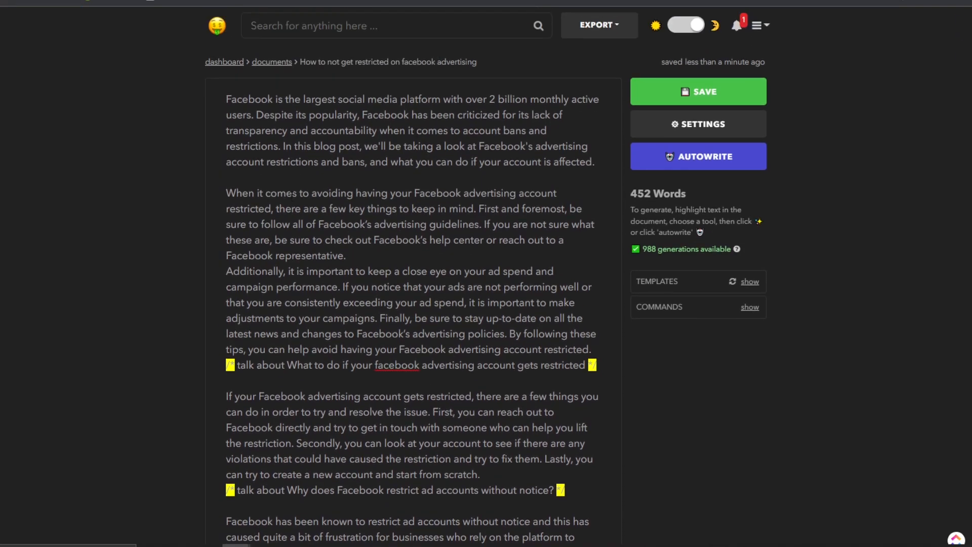
Start the 'Additionally' paragraph on a new line after 'representative.'.
{"action": "left_click", "coordinate": [270, 193]}
{"action": "scroll", "coordinate": [270, 193], "scroll_direction": "down", "scroll_amount": 1}
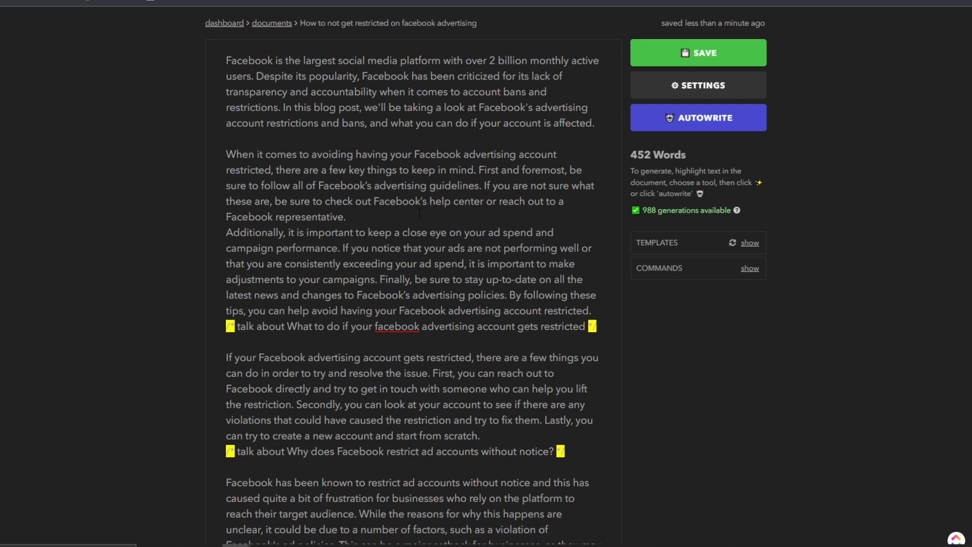
{"action": "left_click", "coordinate": [382, 215]}
{"action": "key", "text": "Return"}
{"action": "scroll", "coordinate": [382, 215], "scroll_direction": "down", "scroll_amount": 2}
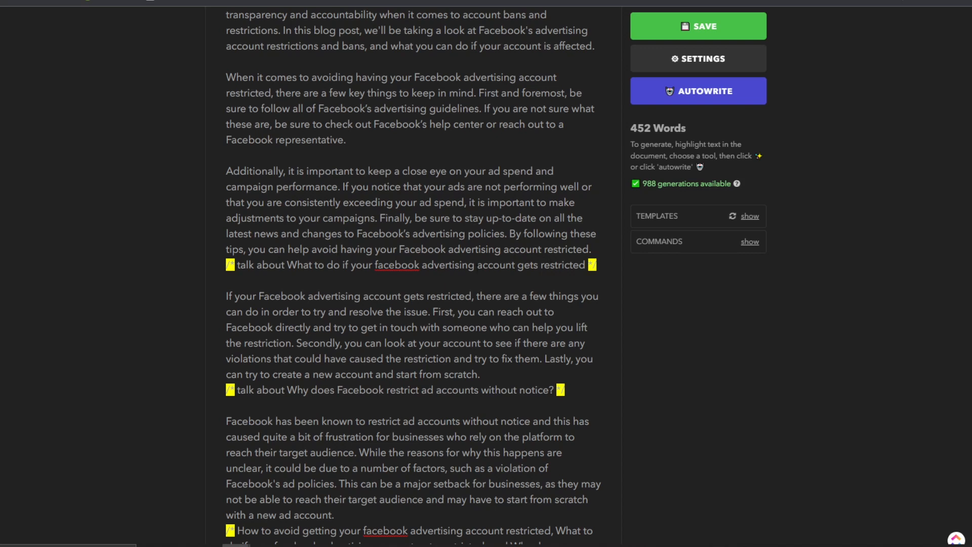
Delete the restricted-account and without-notice prompt lines from the draft.
{"action": "left_click_drag", "start_coordinate": [598, 265], "coordinate": [185, 270]}
{"action": "key", "text": "BackSpace"}
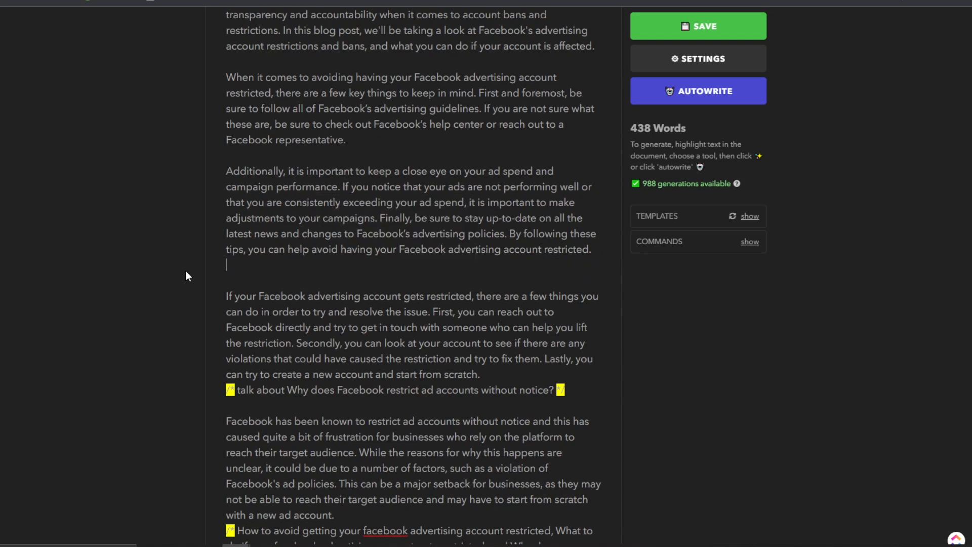
{"action": "key", "text": "BackSpace"}
{"action": "scroll", "coordinate": [373, 276], "scroll_direction": "down", "scroll_amount": 2}
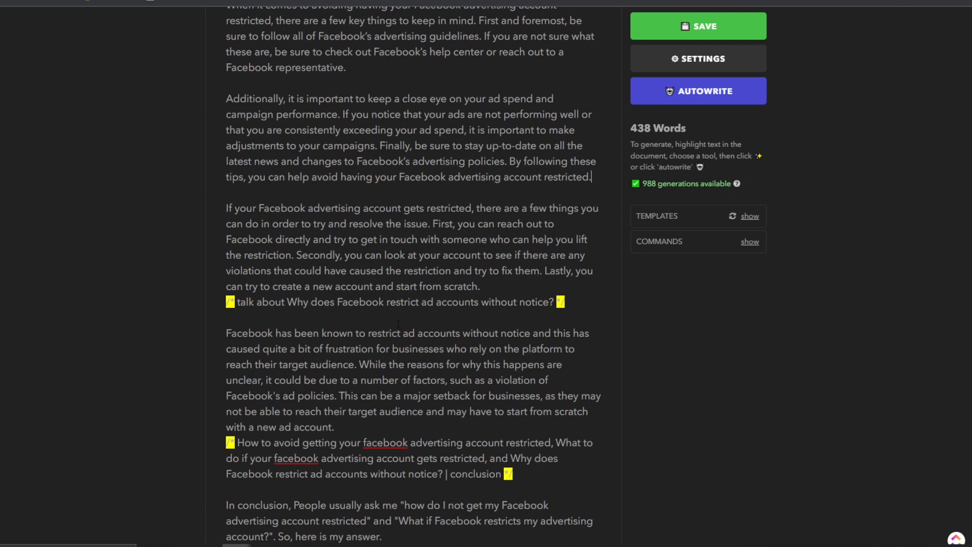
{"action": "left_click_drag", "start_coordinate": [584, 297], "coordinate": [226, 302]}
{"action": "key", "text": "BackSpace"}
{"action": "key", "text": "BackSpace"}
Delete the conclusion prompt line, leaving a blank line before the conclusion paragraph.
{"action": "left_click_drag", "start_coordinate": [555, 470], "coordinate": [225, 479]}
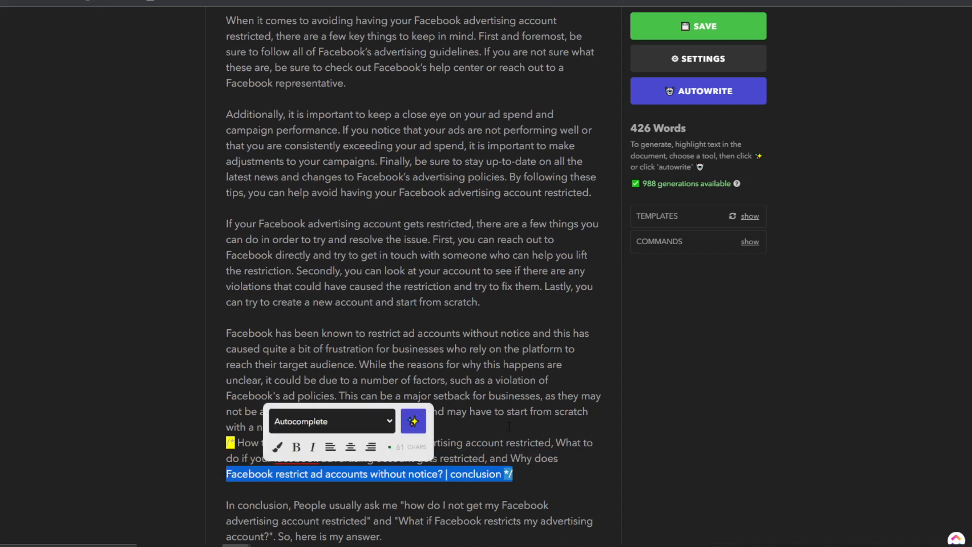
{"action": "left_click", "coordinate": [471, 477]}
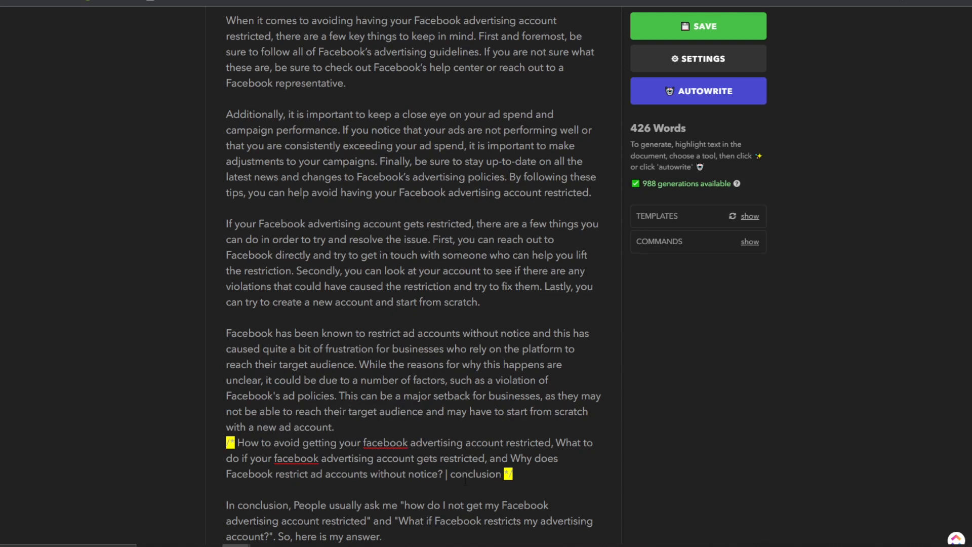
{"action": "left_click_drag", "start_coordinate": [226, 443], "coordinate": [514, 475]}
{"action": "key", "text": "BackSpace"}
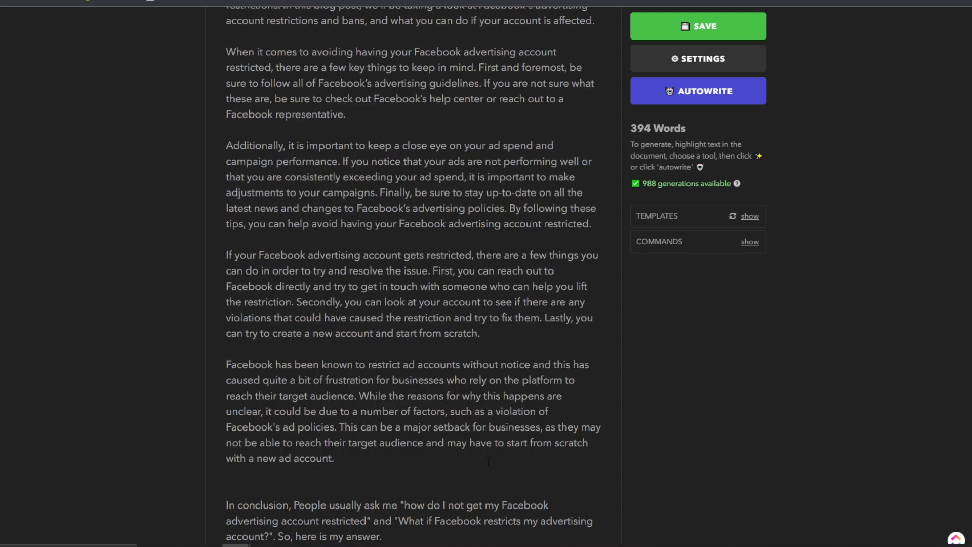
{"action": "key", "text": "BackSpace"}
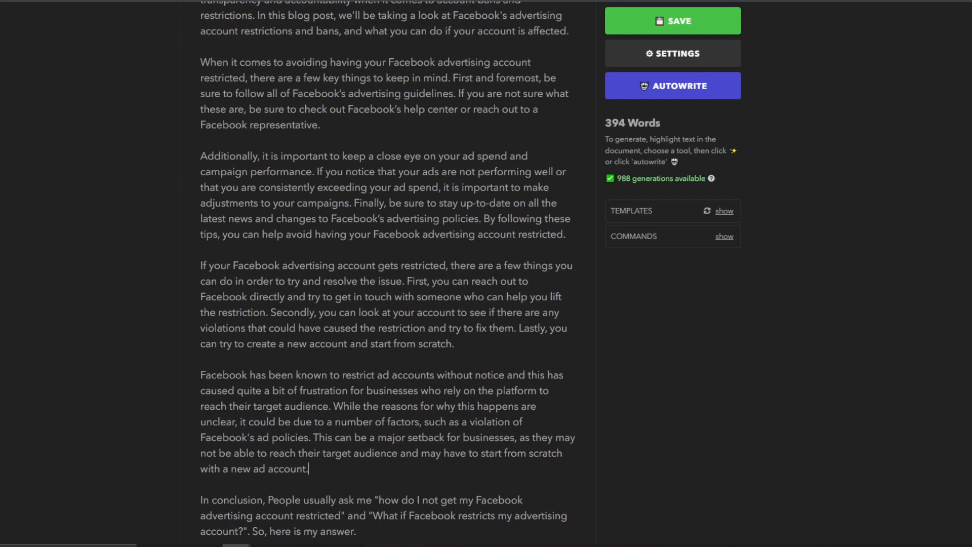
{"action": "scroll", "coordinate": [325, 335], "scroll_direction": "up", "scroll_amount": 3}
{"action": "scroll", "coordinate": [324, 336], "scroll_direction": "down", "scroll_amount": 3}
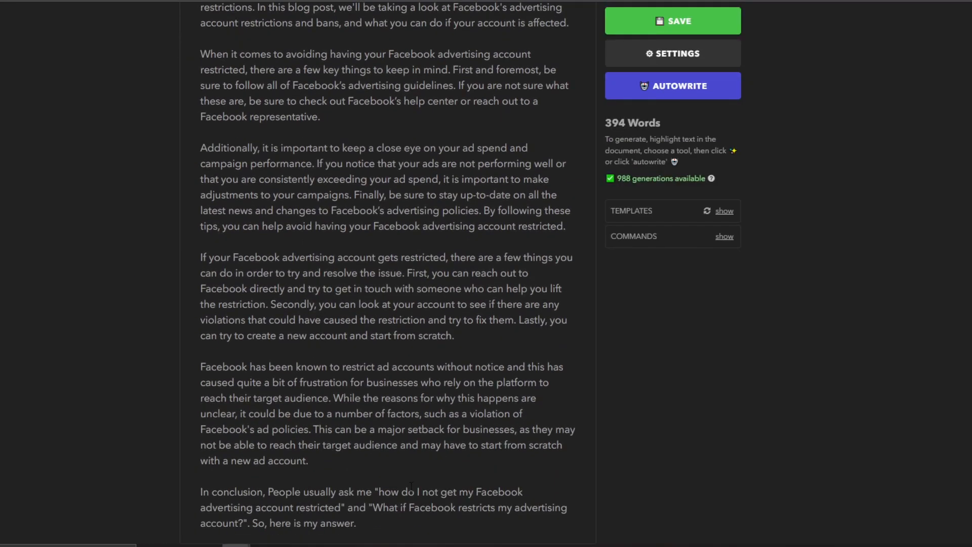
{"action": "key", "text": "Return"}
{"action": "key", "text": "Return"}
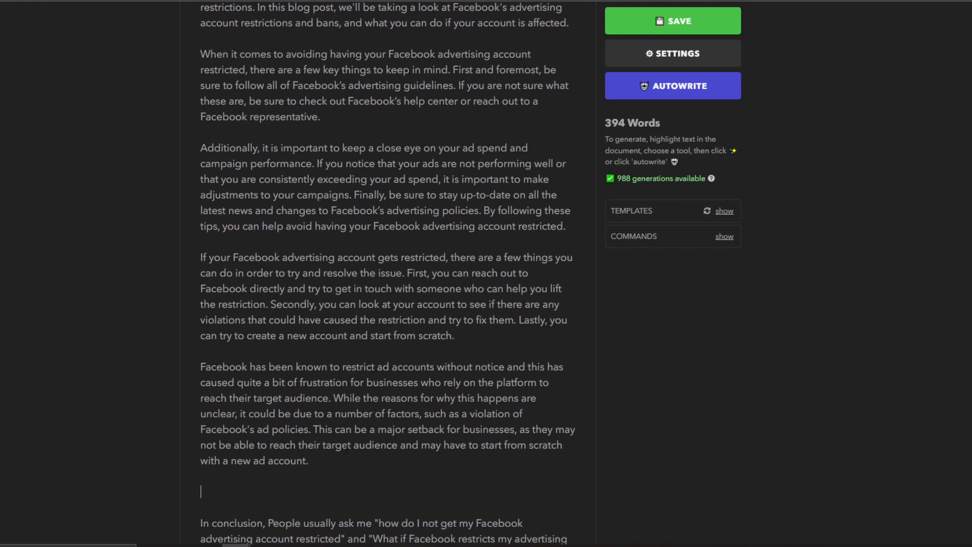
Select the article body from the intro down to the conclusion.
{"action": "scroll", "coordinate": [347, 468], "scroll_direction": "up", "scroll_amount": 1}
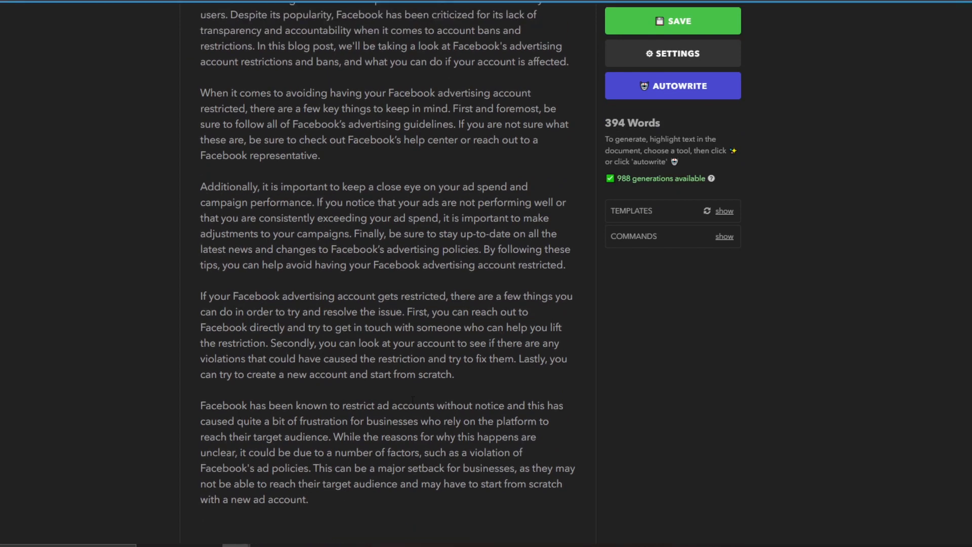
{"action": "scroll", "coordinate": [439, 337], "scroll_direction": "up", "scroll_amount": 2}
{"action": "left_click_drag", "start_coordinate": [292, 159], "coordinate": [357, 527]}
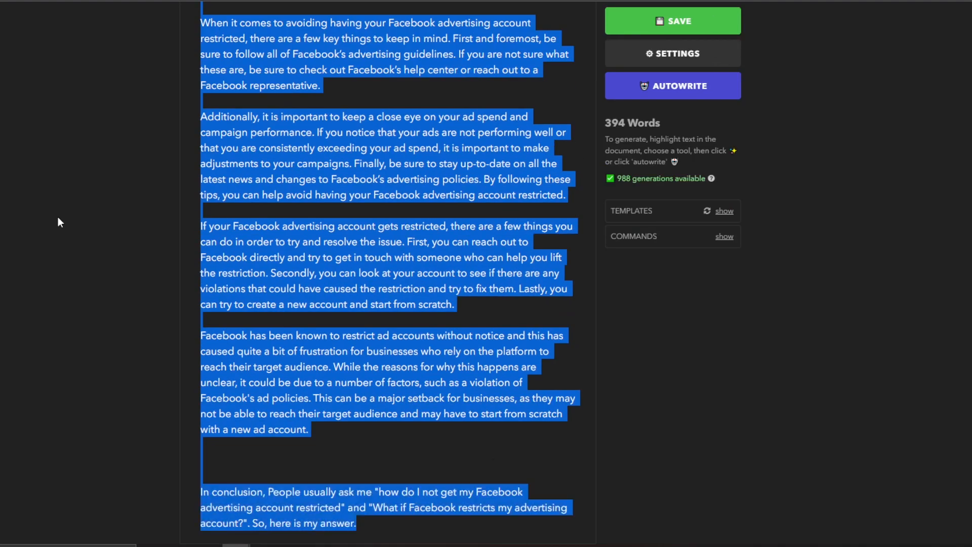
In NeuronWriter, browse the content terms and scroll the editor to the appeal-rejected heading.
{"action": "left_click", "coordinate": [507, 1]}
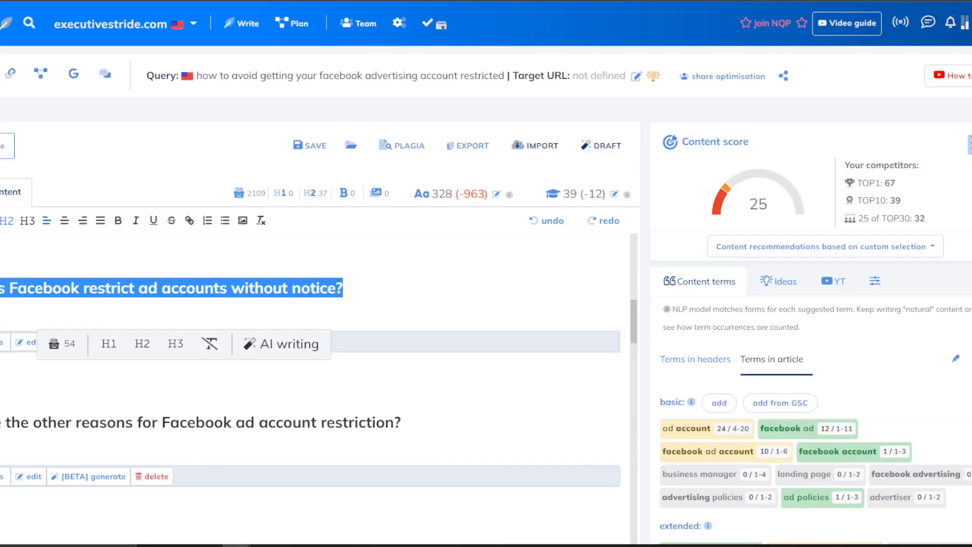
{"action": "left_click", "coordinate": [384, 283]}
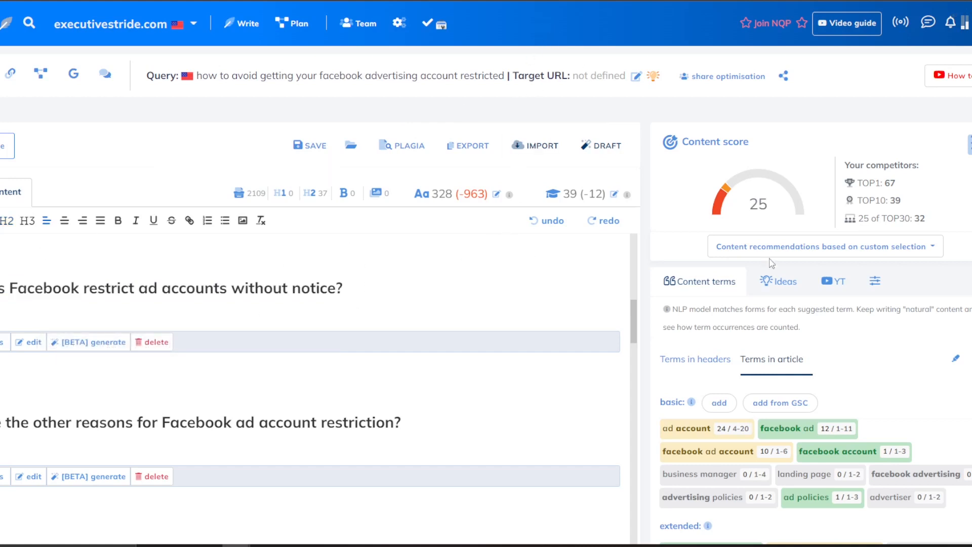
{"action": "scroll", "coordinate": [728, 274], "scroll_direction": "down", "scroll_amount": 8}
{"action": "scroll", "coordinate": [727, 262], "scroll_direction": "down", "scroll_amount": 12}
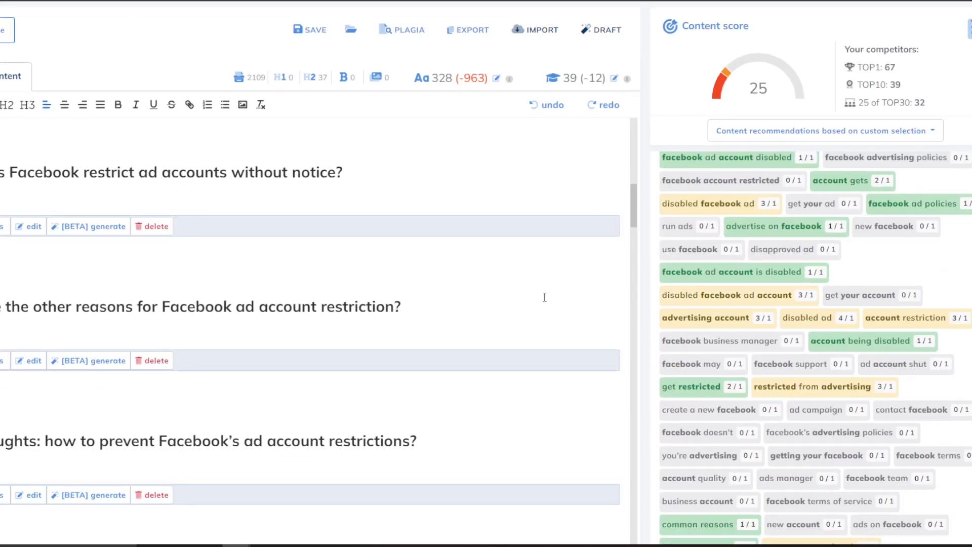
{"action": "scroll", "coordinate": [875, 304], "scroll_direction": "up", "scroll_amount": 10}
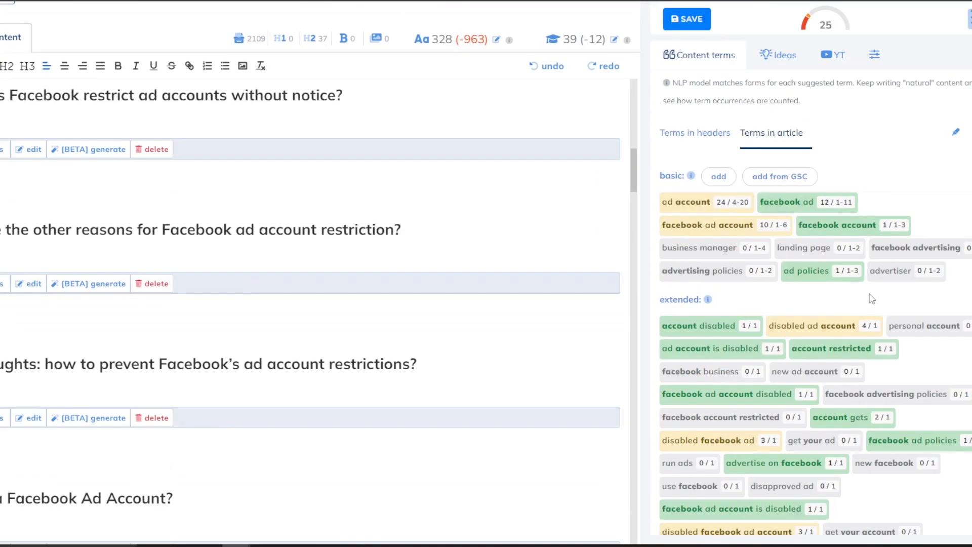
{"action": "scroll", "coordinate": [871, 299], "scroll_direction": "up", "scroll_amount": 2}
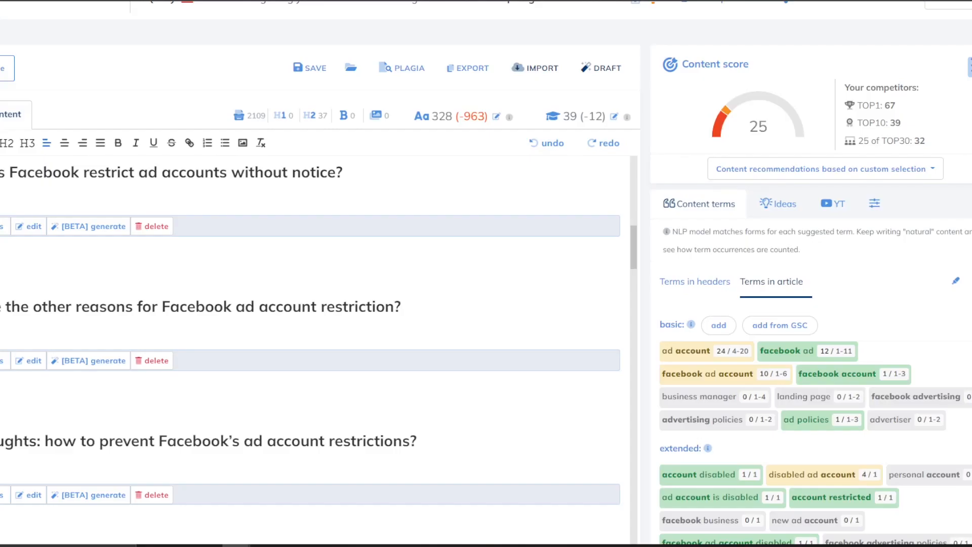
{"action": "scroll", "coordinate": [67, 248], "scroll_direction": "up", "scroll_amount": 2}
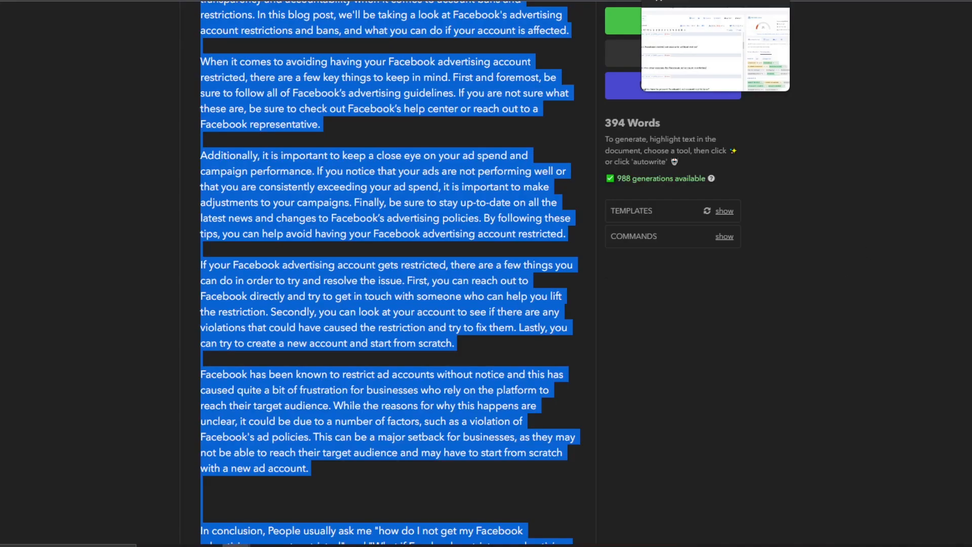
{"action": "left_click", "coordinate": [678, 0]}
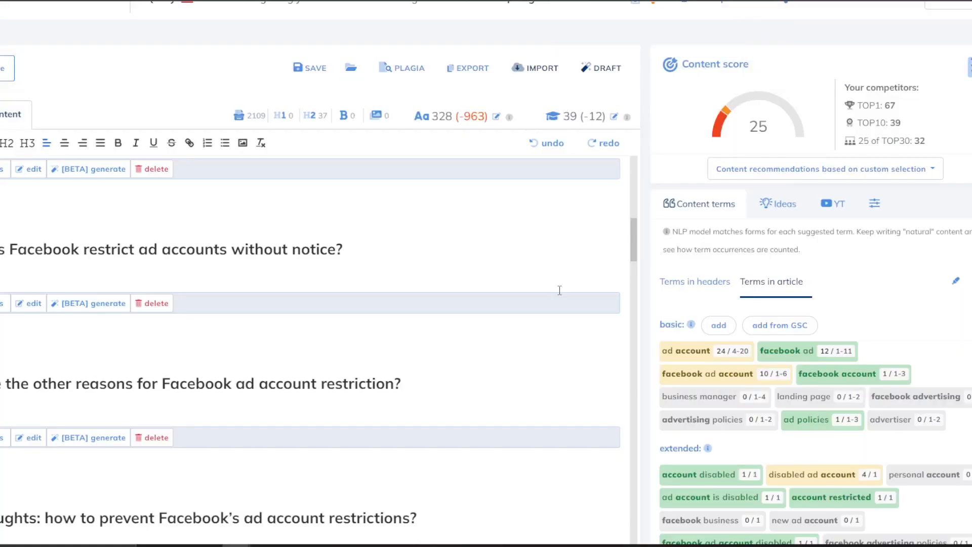
{"action": "scroll", "coordinate": [434, 269], "scroll_direction": "up", "scroll_amount": 5}
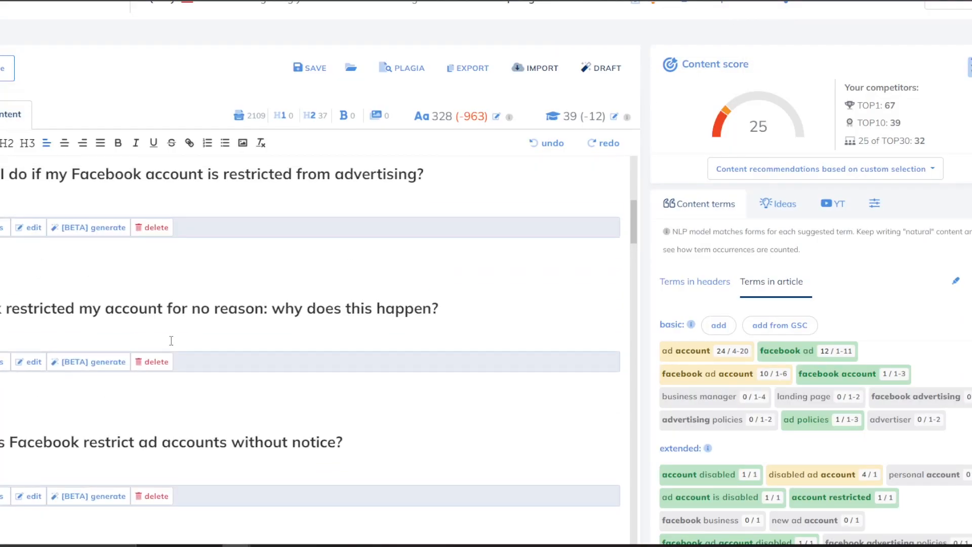
{"action": "scroll", "coordinate": [149, 295], "scroll_direction": "up", "scroll_amount": 7}
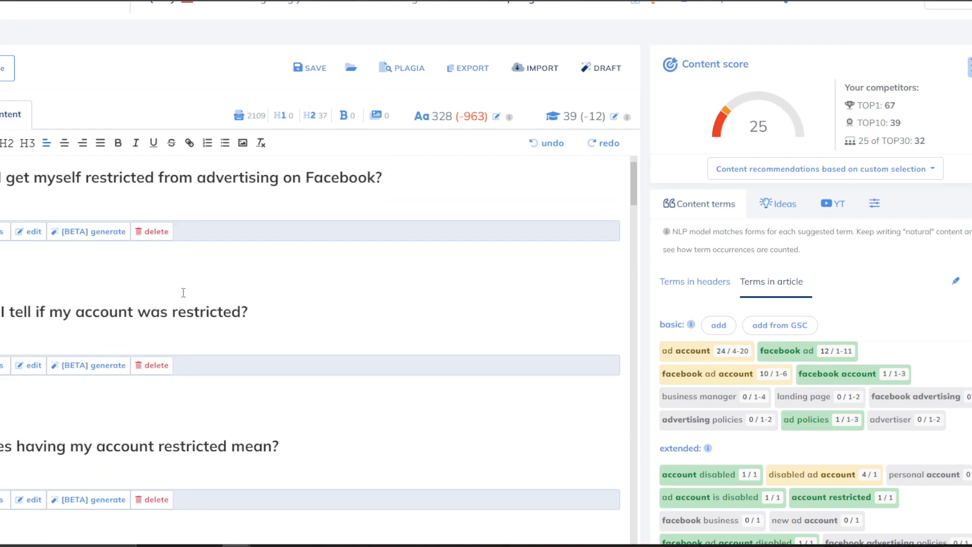
{"action": "scroll", "coordinate": [184, 306], "scroll_direction": "down", "scroll_amount": 20}
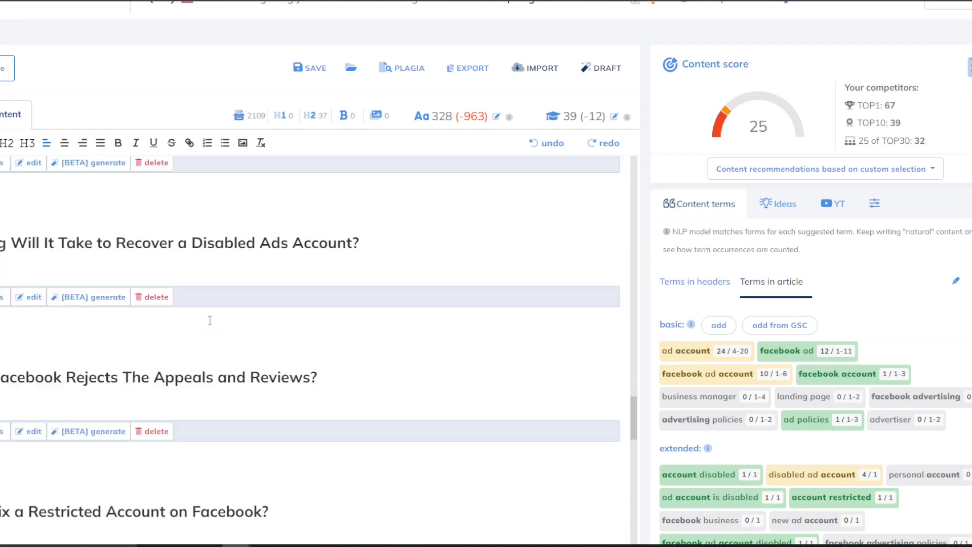
{"action": "scroll", "coordinate": [210, 318], "scroll_direction": "down", "scroll_amount": 3}
{"action": "scroll", "coordinate": [211, 318], "scroll_direction": "down", "scroll_amount": 9}
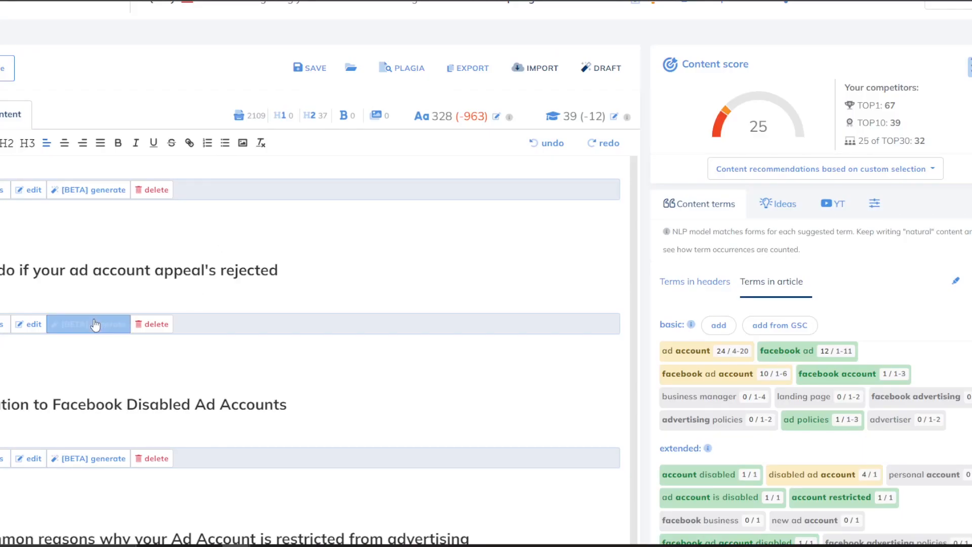
Launch the AI paragraph starter for 'What to do if your ad account appeal's rejected'.
{"action": "left_click", "coordinate": [41, 270]}
{"action": "left_click_drag", "start_coordinate": [1, 271], "coordinate": [312, 279]}
{"action": "left_click", "coordinate": [209, 269]}
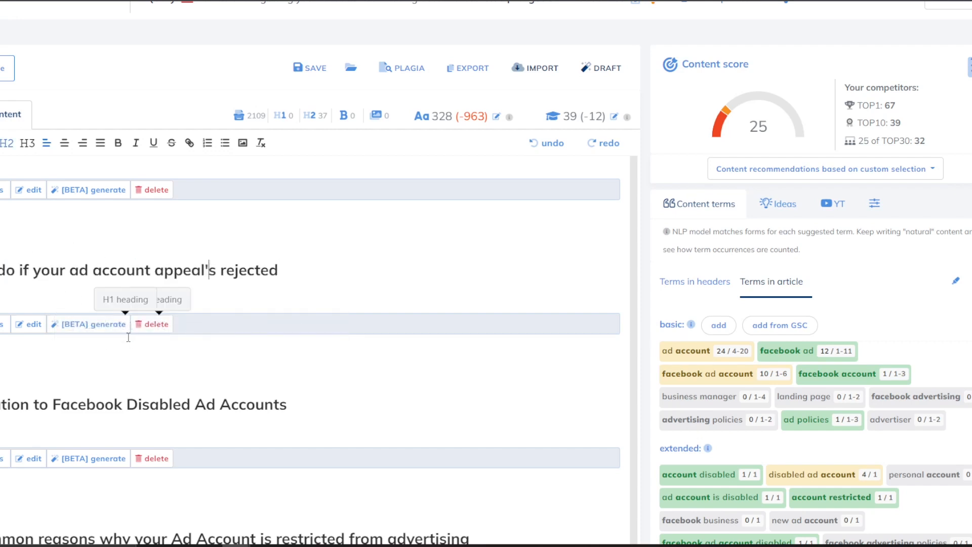
{"action": "left_click", "coordinate": [94, 324]}
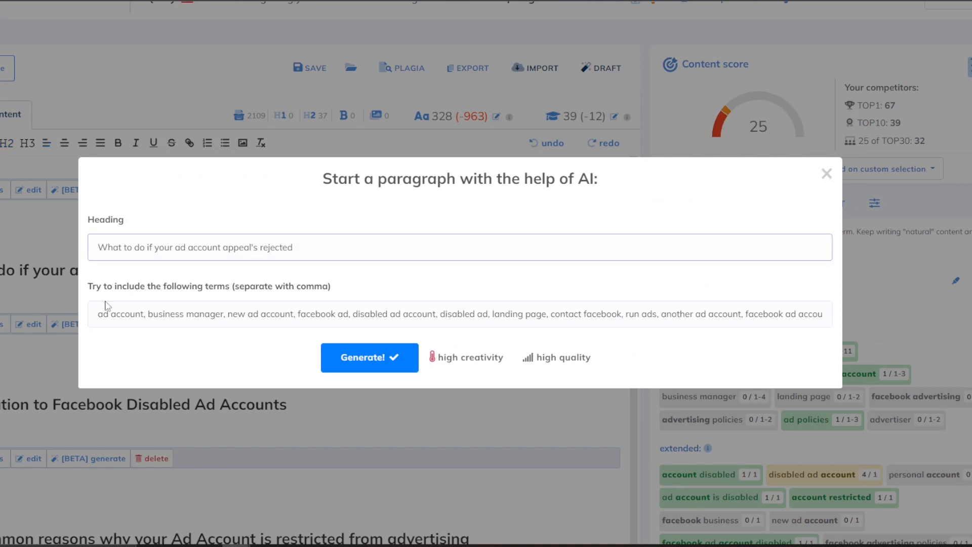
Review the prefilled suggested terms and the Heading field text.
{"action": "mouse_move", "coordinate": [112, 286]}
{"action": "left_mouse_down"}
{"action": "mouse_move", "coordinate": [276, 292]}
{"action": "mouse_move", "coordinate": [256, 294]}
{"action": "left_mouse_up"}
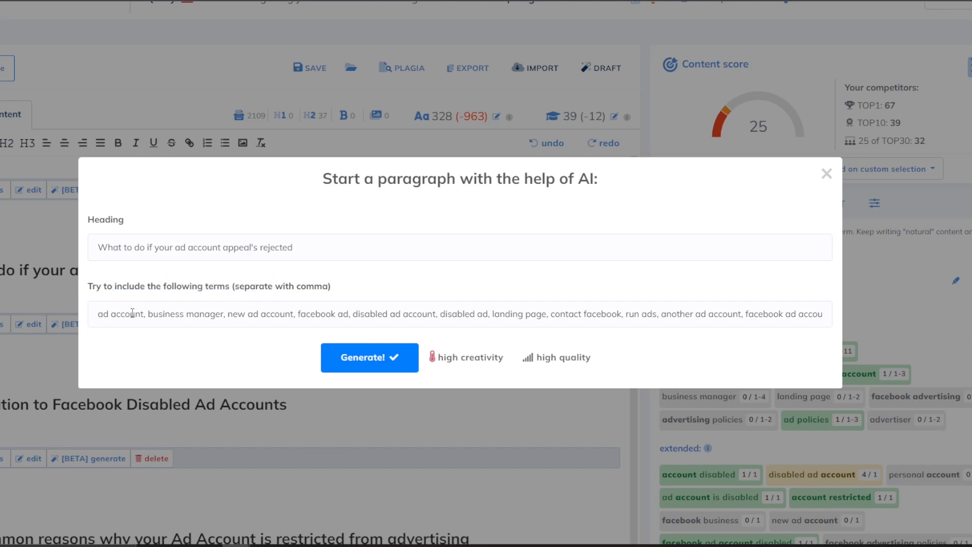
{"action": "left_click_drag", "start_coordinate": [131, 314], "coordinate": [830, 303]}
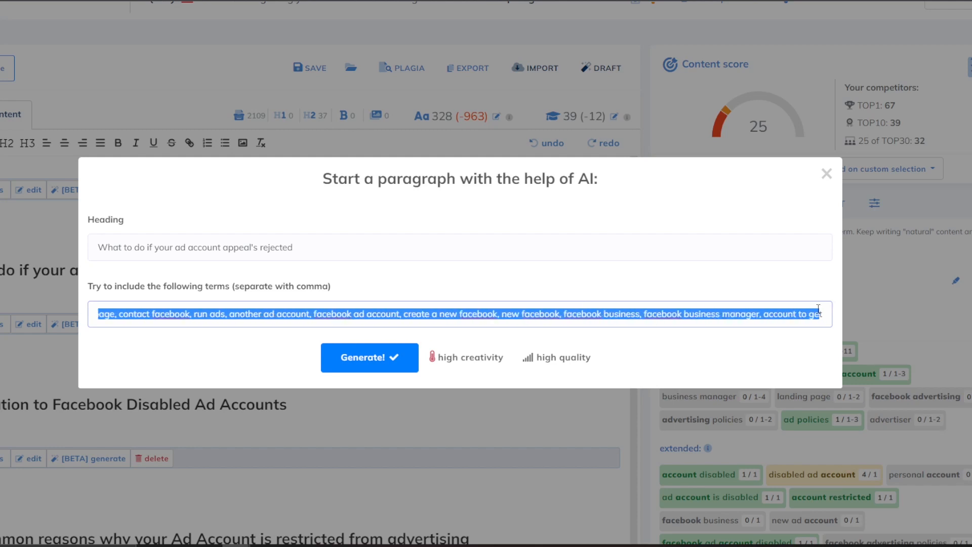
{"action": "left_click", "coordinate": [716, 310]}
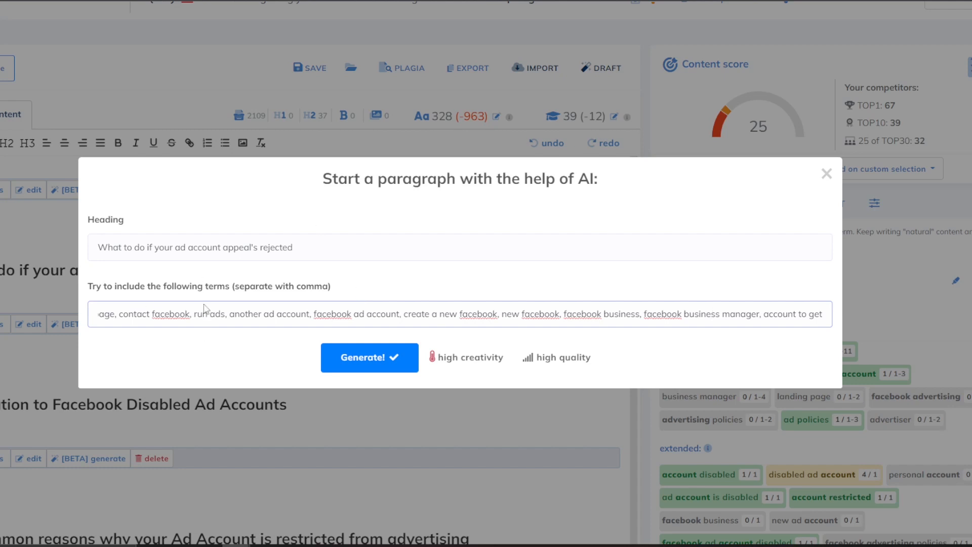
{"action": "left_click", "coordinate": [167, 248]}
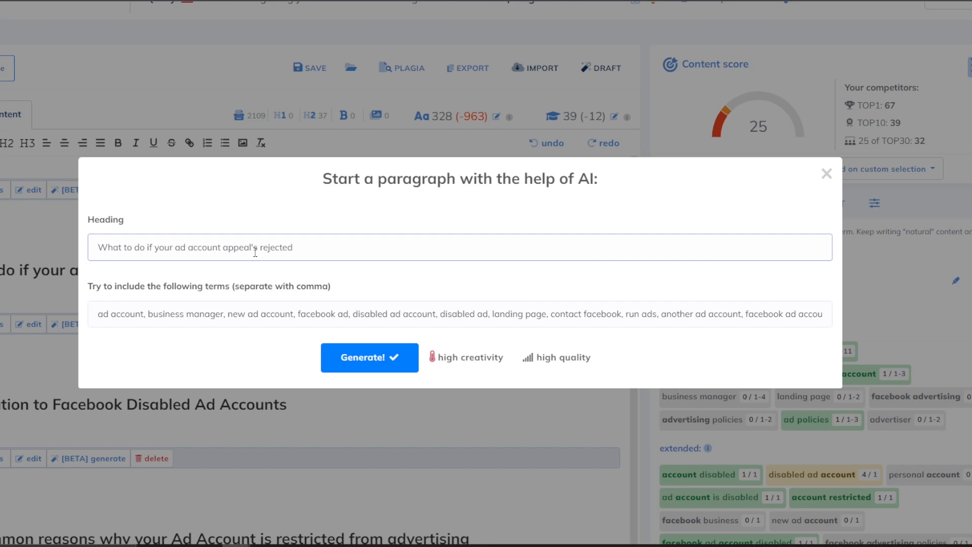
{"action": "left_click_drag", "start_coordinate": [239, 248], "coordinate": [186, 248]}
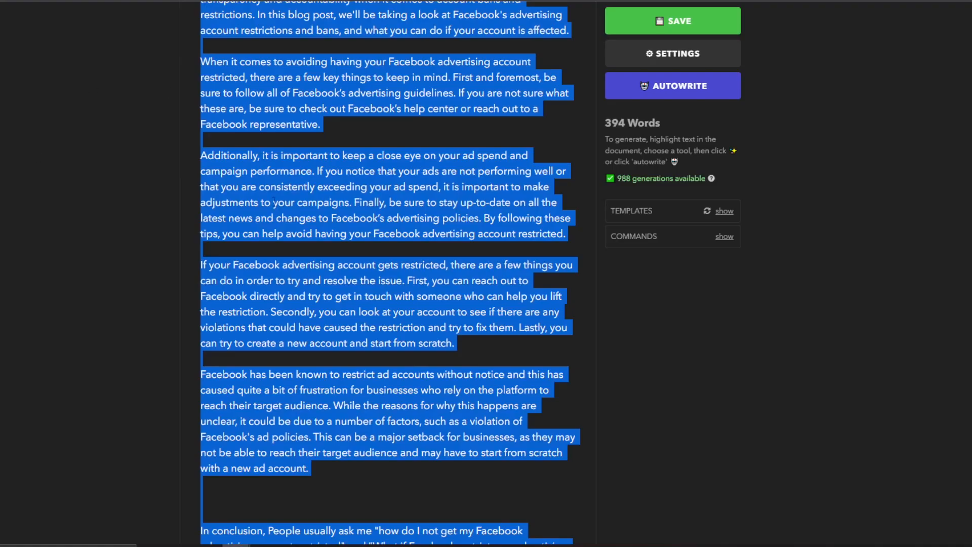
{"action": "scroll", "coordinate": [361, 177], "scroll_direction": "up", "scroll_amount": 3}
{"action": "left_click", "coordinate": [364, 171]}
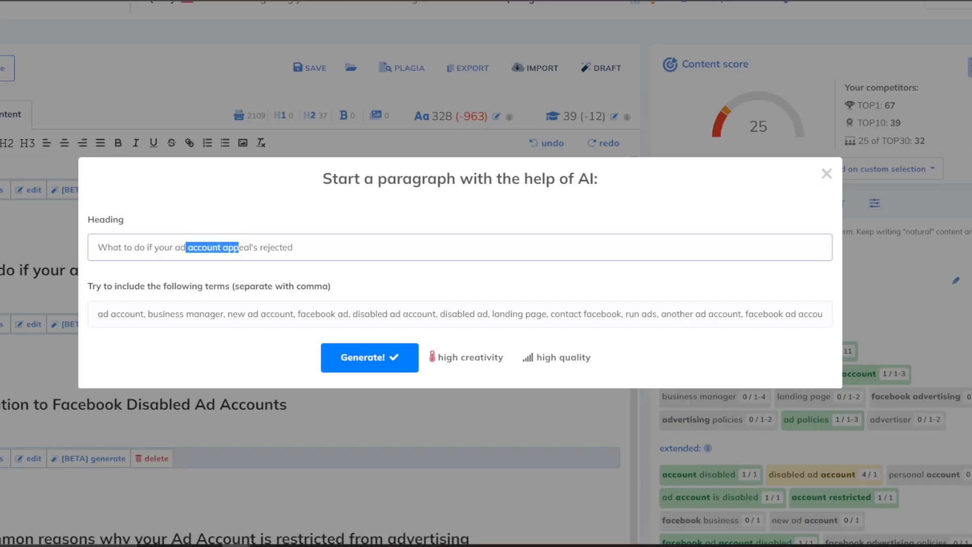
{"action": "left_click", "coordinate": [299, 273]}
{"action": "left_click", "coordinate": [190, 315]}
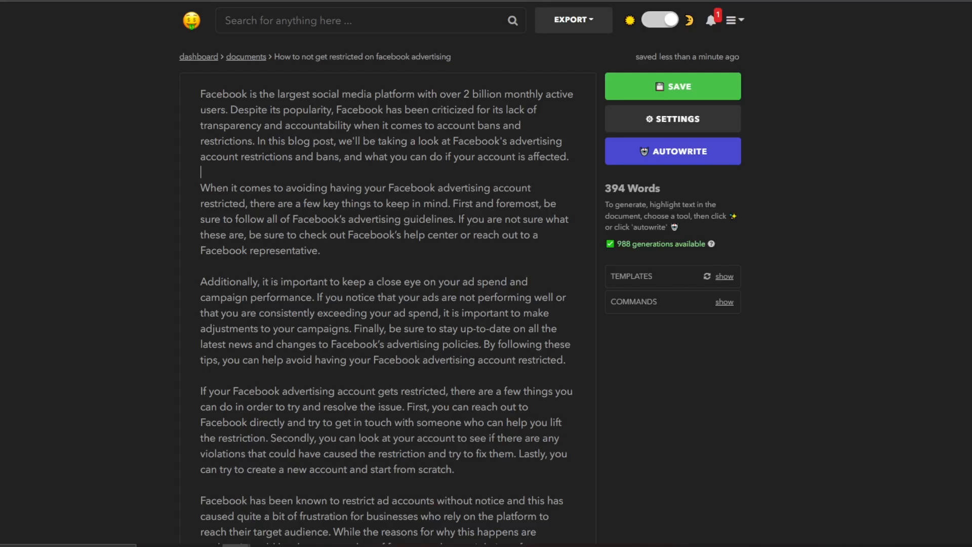
{"action": "left_click_drag", "start_coordinate": [328, 56], "coordinate": [369, 52]}
{"action": "left_click", "coordinate": [414, 45]}
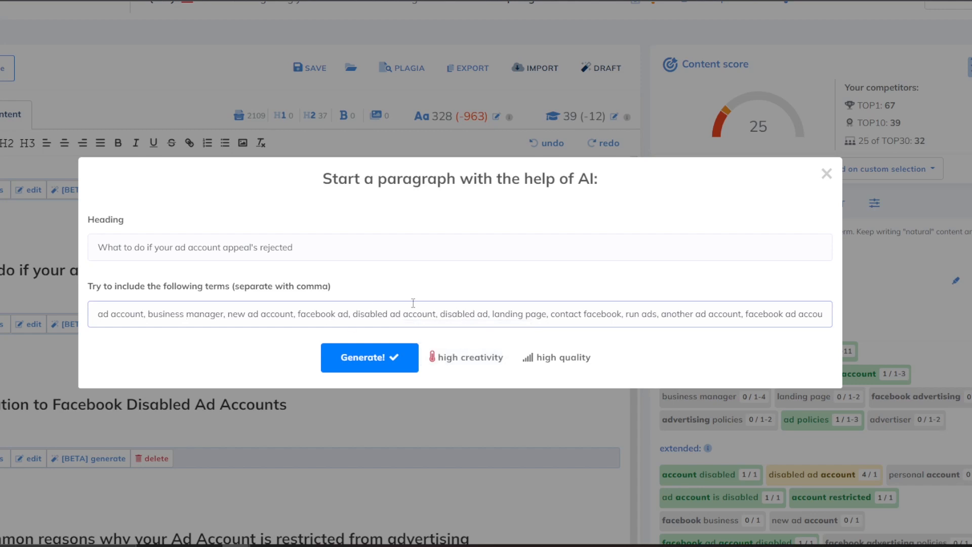
Keep the creativity level and generation quality both set to high.
{"action": "left_click", "coordinate": [458, 358]}
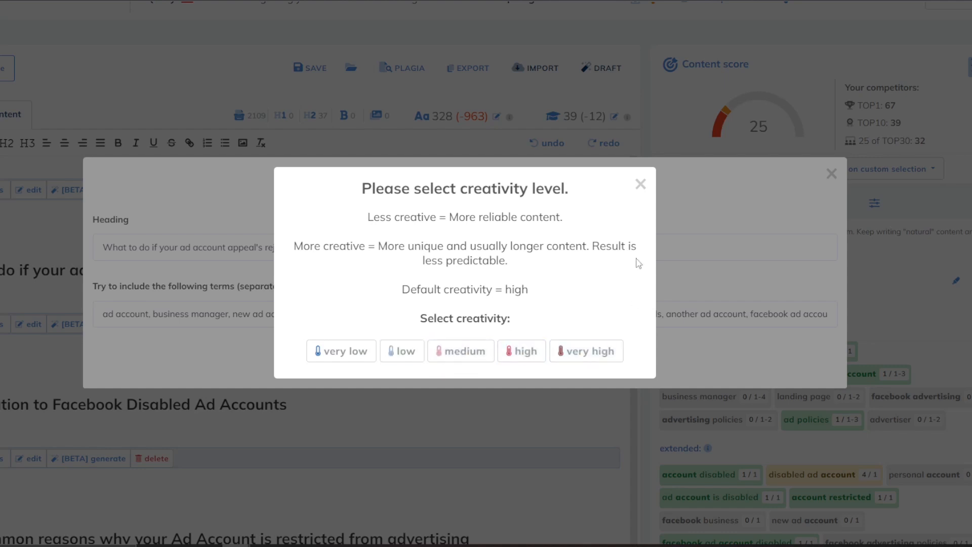
{"action": "left_click", "coordinate": [650, 185]}
{"action": "left_click", "coordinate": [554, 354]}
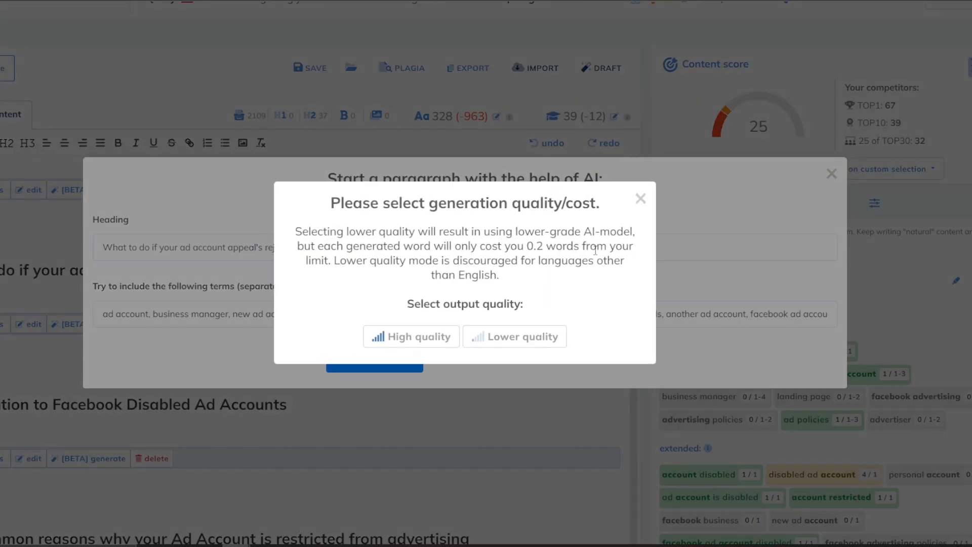
{"action": "left_click", "coordinate": [641, 198]}
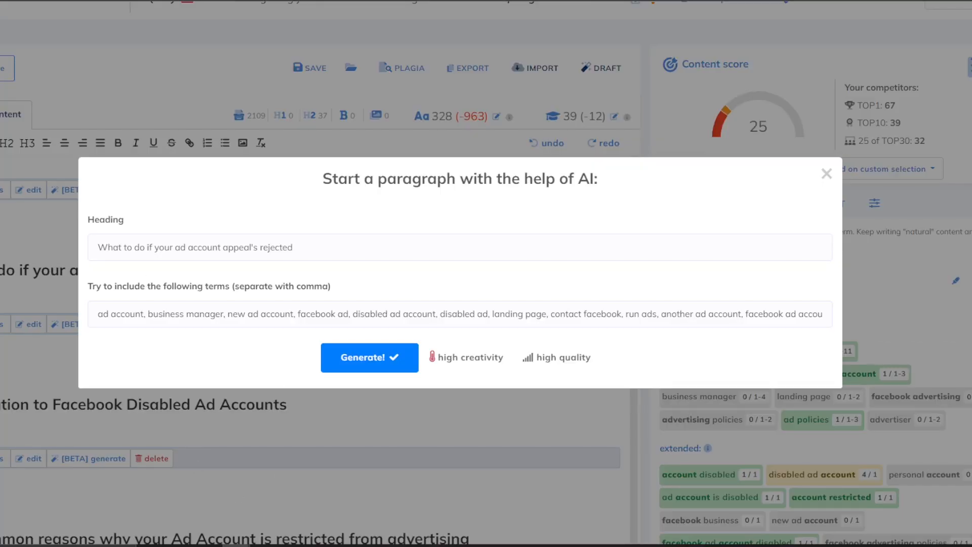
Leave the heading 'What to do if your ad account appeal's rejected' unchanged and select it all.
{"action": "left_click", "coordinate": [164, 248]}
{"action": "left_click_drag", "start_coordinate": [264, 248], "coordinate": [375, 233]}
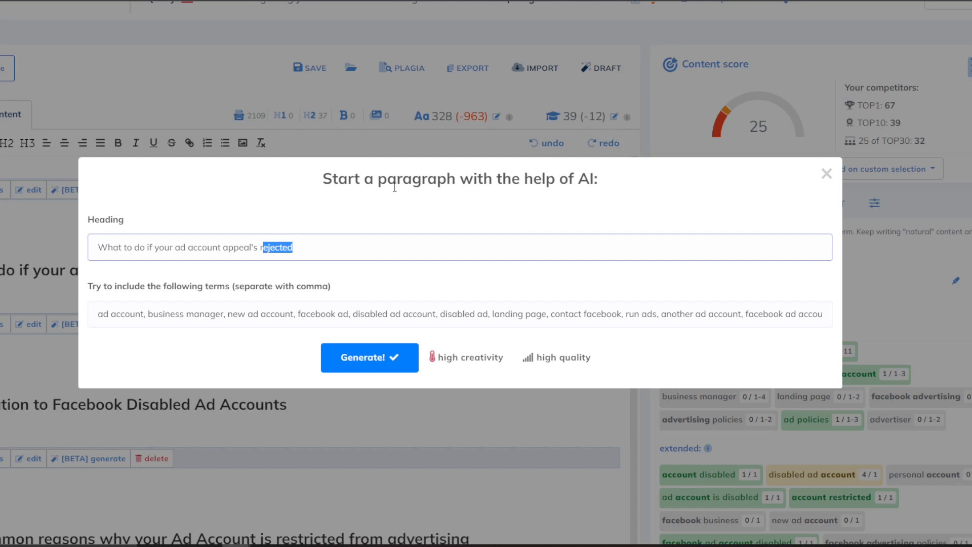
{"action": "left_click", "coordinate": [328, 246]}
{"action": "left_click", "coordinate": [173, 248]}
{"action": "type", "text": "Fac"}
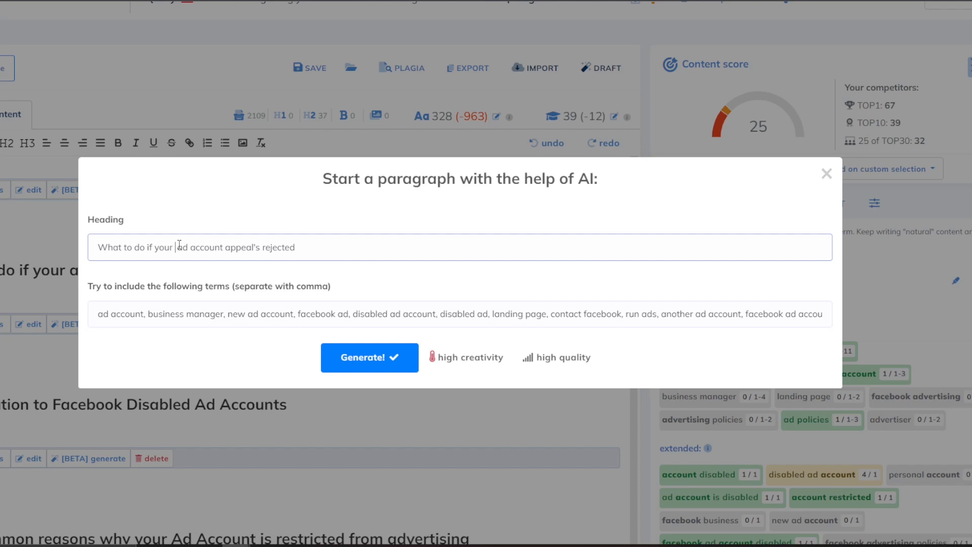
{"action": "type", "text": "ebo"}
{"action": "key", "text": "BackSpace"}
{"action": "key", "text": "BackSpace"}
{"action": "key", "text": "BackSpace"}
{"action": "key", "text": "BackSpace"}
{"action": "key", "text": "BackSpace"}
{"action": "key", "text": "BackSpace"}
{"action": "key", "text": "BackSpace"}
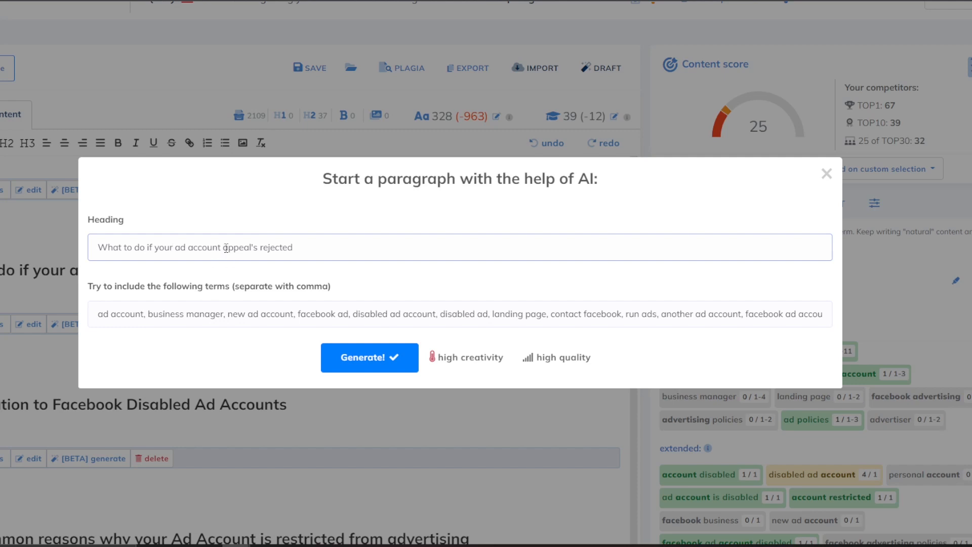
{"action": "key", "text": "ctrl+a"}
{"action": "key", "text": "ctrl+c"}
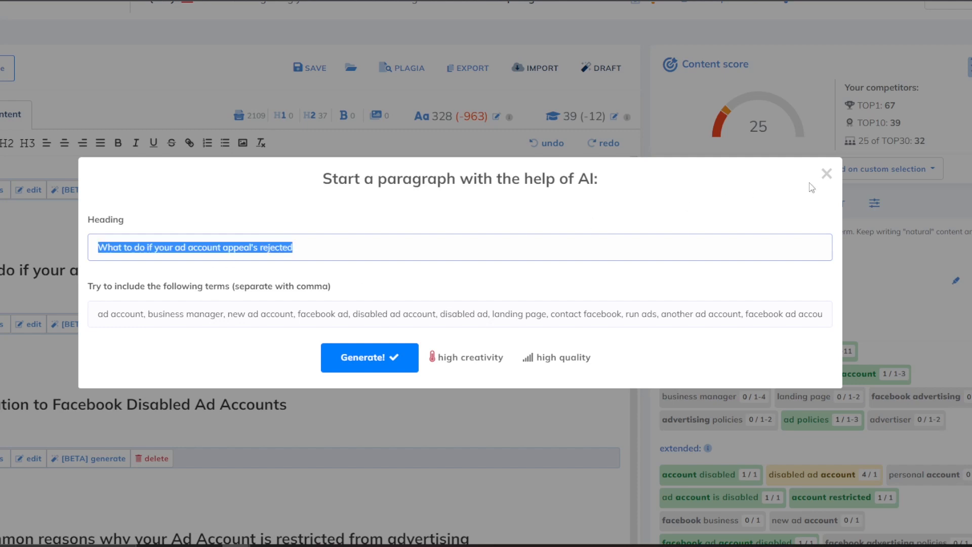
Paste the appeal-rejected heading into the Nichesss post above the 'Facebook has been known' paragraph.
{"action": "left_click", "coordinate": [827, 174]}
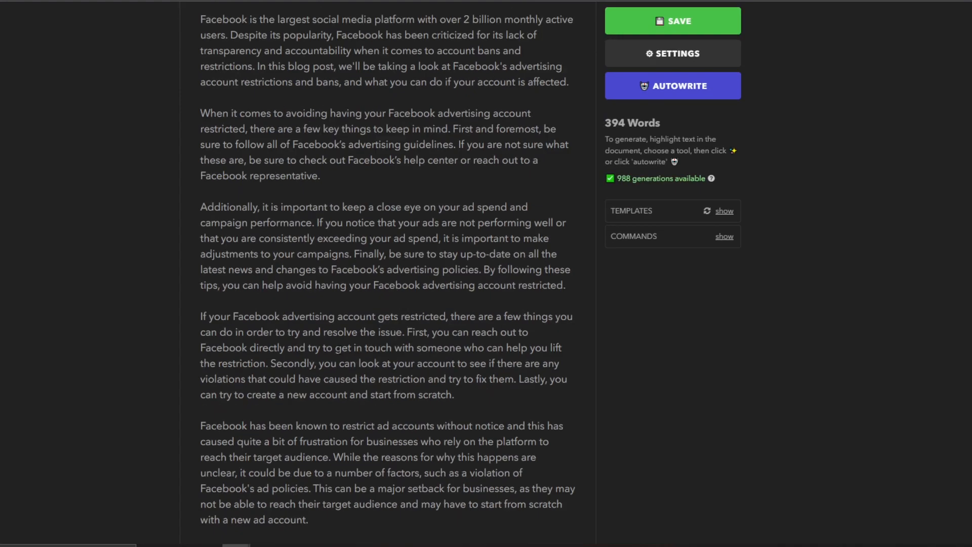
{"action": "scroll", "coordinate": [318, 172], "scroll_direction": "down", "scroll_amount": 1}
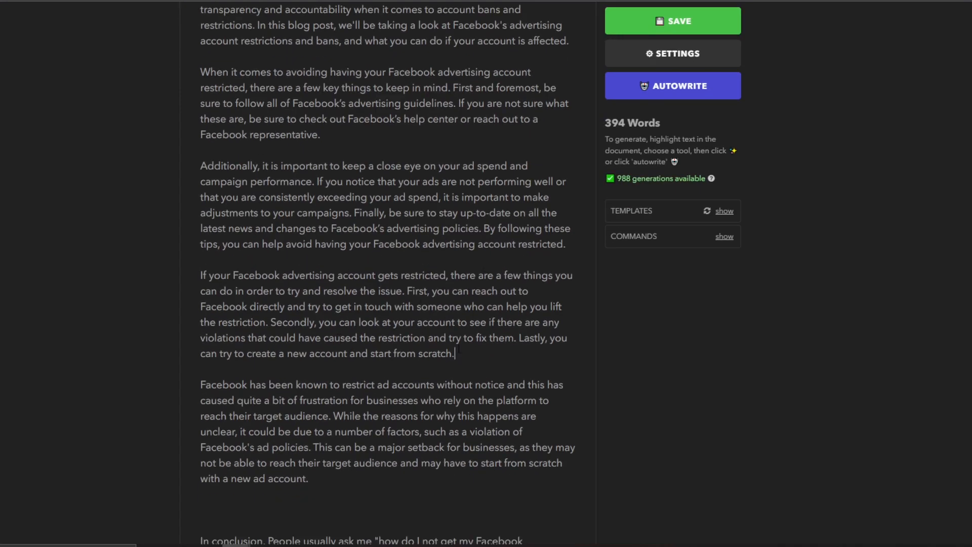
{"action": "key", "text": "Return"}
{"action": "key", "text": "Return"}
{"action": "key", "text": "ctrl+v"}
Expand the appeal-rejected heading into a paragraph with the Expander tool.
{"action": "left_click_drag", "start_coordinate": [426, 385], "coordinate": [203, 386]}
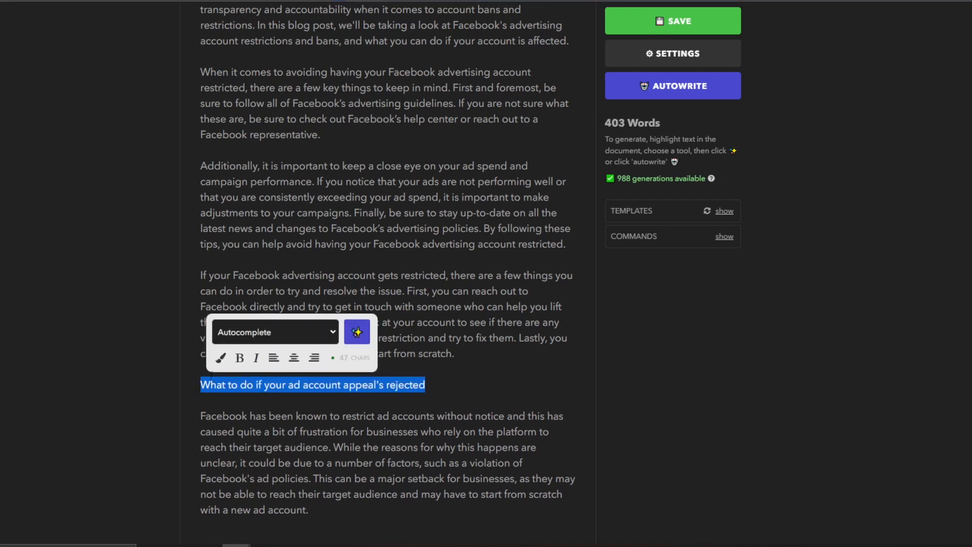
{"action": "left_click", "coordinate": [301, 332]}
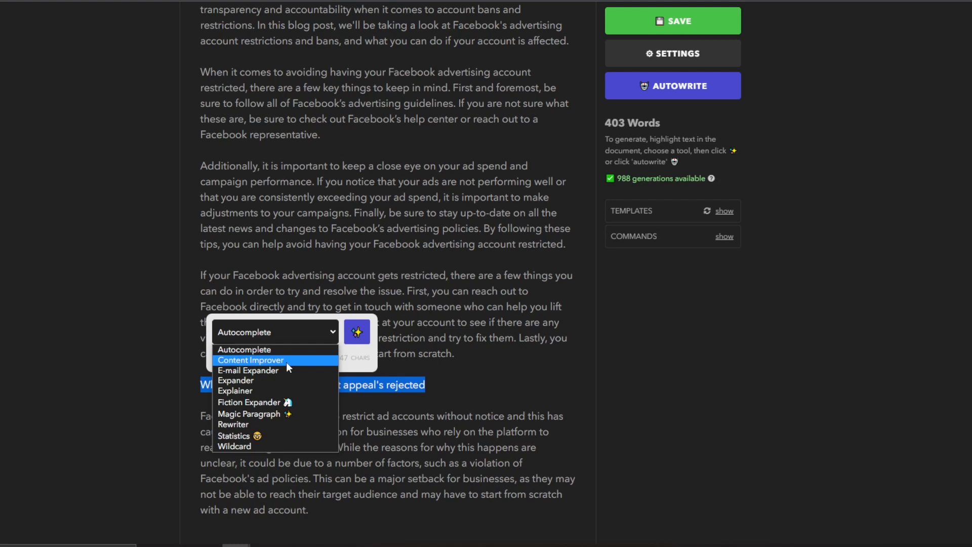
{"action": "left_click", "coordinate": [263, 380]}
{"action": "left_click", "coordinate": [357, 332]}
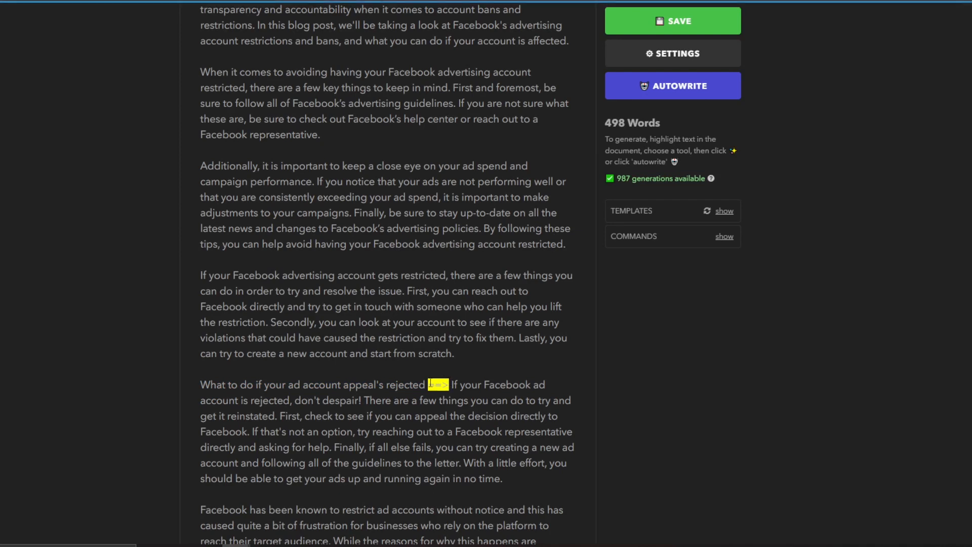
Replace the ==> marker so the heading sits on its own line above its paragraph.
{"action": "double_click", "coordinate": [440, 385]}
{"action": "key", "text": "Return"}
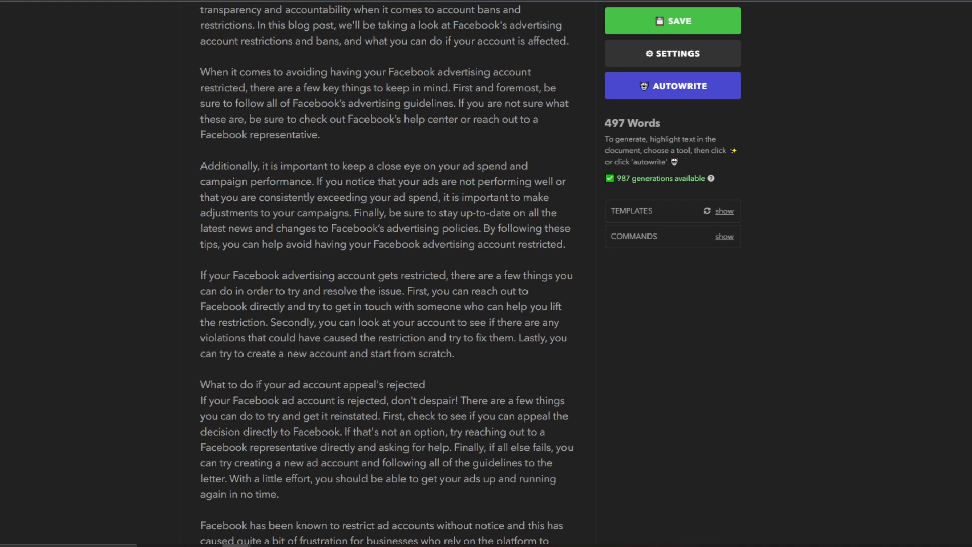
{"action": "scroll", "coordinate": [454, 192], "scroll_direction": "up", "scroll_amount": 2}
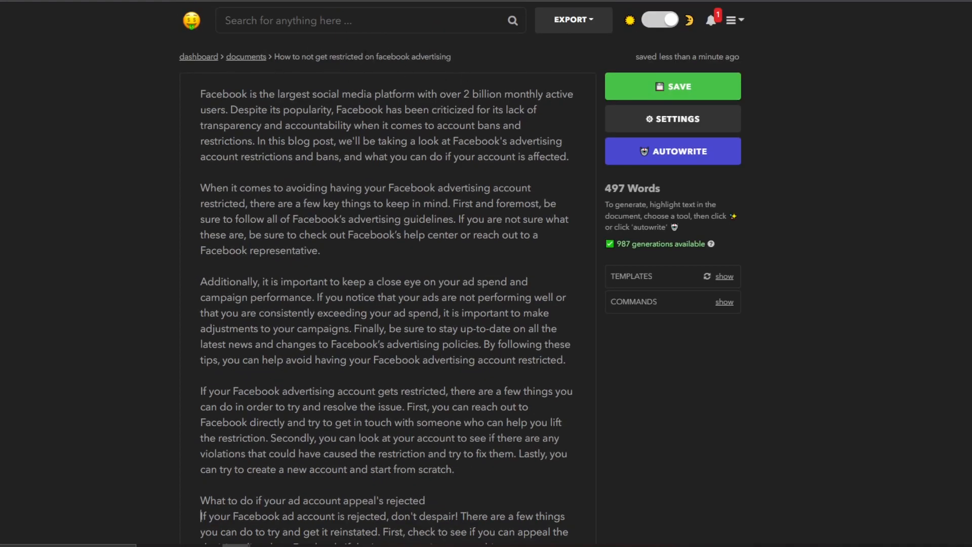
{"action": "scroll", "coordinate": [452, 376], "scroll_direction": "down", "scroll_amount": 3}
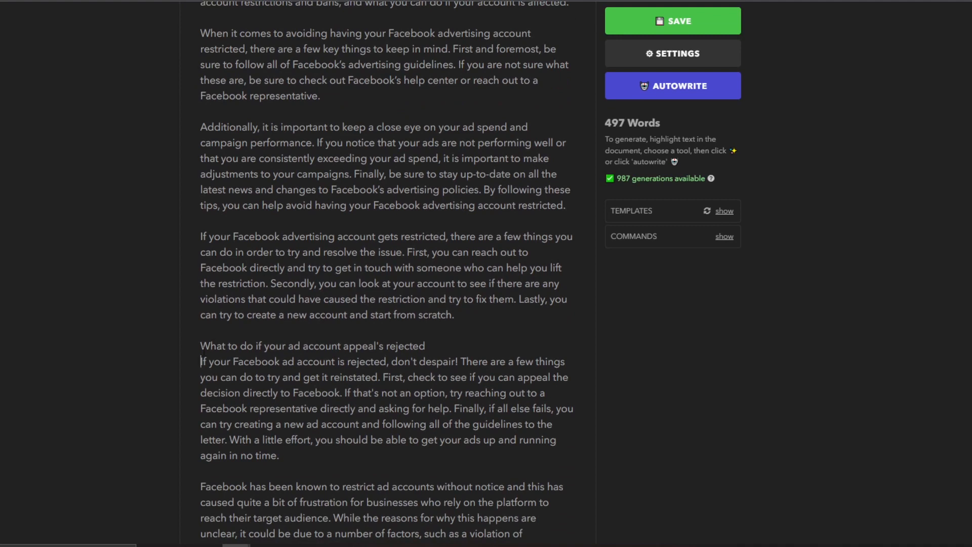
{"action": "left_click_drag", "start_coordinate": [227, 362], "coordinate": [299, 361]}
{"action": "left_click", "coordinate": [299, 362]}
Select the entire 497-word post for copying.
{"action": "left_click", "coordinate": [383, 452]}
{"action": "scroll", "coordinate": [456, 405], "scroll_direction": "down", "scroll_amount": 3}
{"action": "scroll", "coordinate": [548, 349], "scroll_direction": "up", "scroll_amount": 3}
{"action": "scroll", "coordinate": [549, 349], "scroll_direction": "up", "scroll_amount": 2}
{"action": "scroll", "coordinate": [487, 328], "scroll_direction": "down", "scroll_amount": 3}
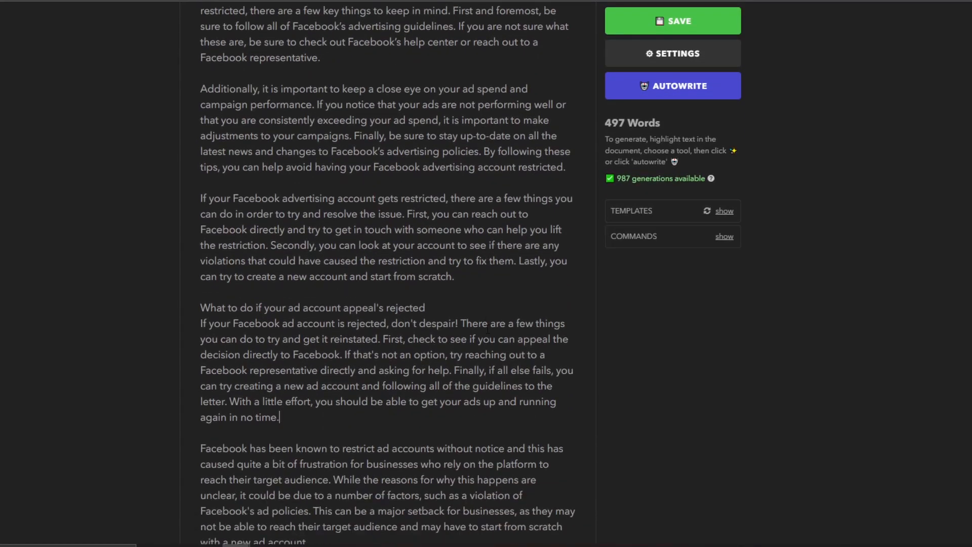
{"action": "scroll", "coordinate": [490, 329], "scroll_direction": "down", "scroll_amount": 2}
{"action": "scroll", "coordinate": [489, 330], "scroll_direction": "down", "scroll_amount": 1}
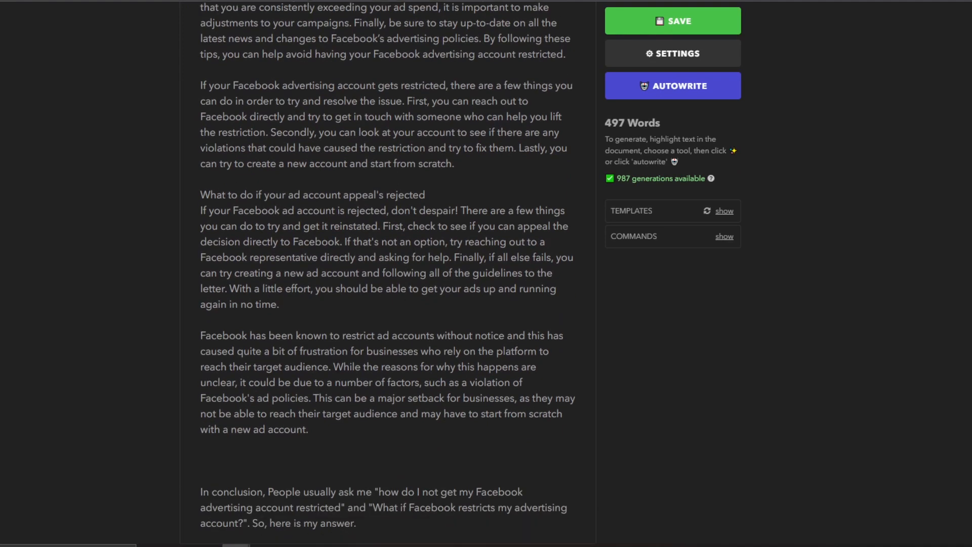
{"action": "scroll", "coordinate": [282, 465], "scroll_direction": "up", "scroll_amount": 5}
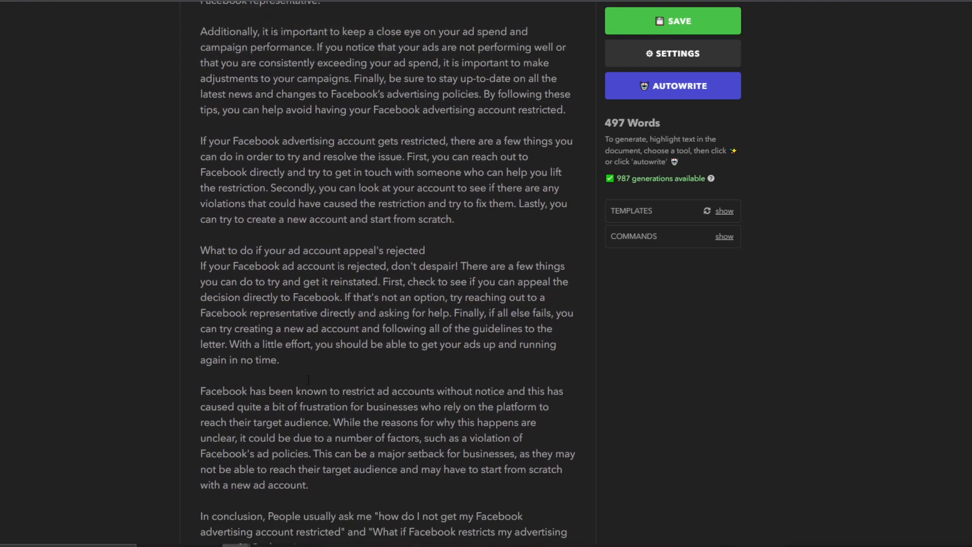
{"action": "key", "text": "ctrl+a"}
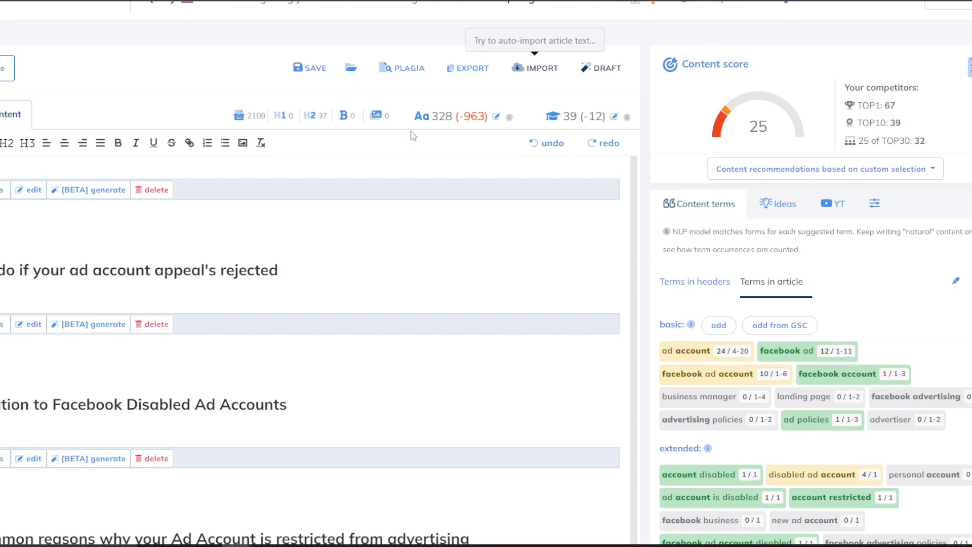
Make a blank line above 'How did I get myself restricted from advertising on Facebook?'.
{"action": "scroll", "coordinate": [192, 316], "scroll_direction": "up", "scroll_amount": 15}
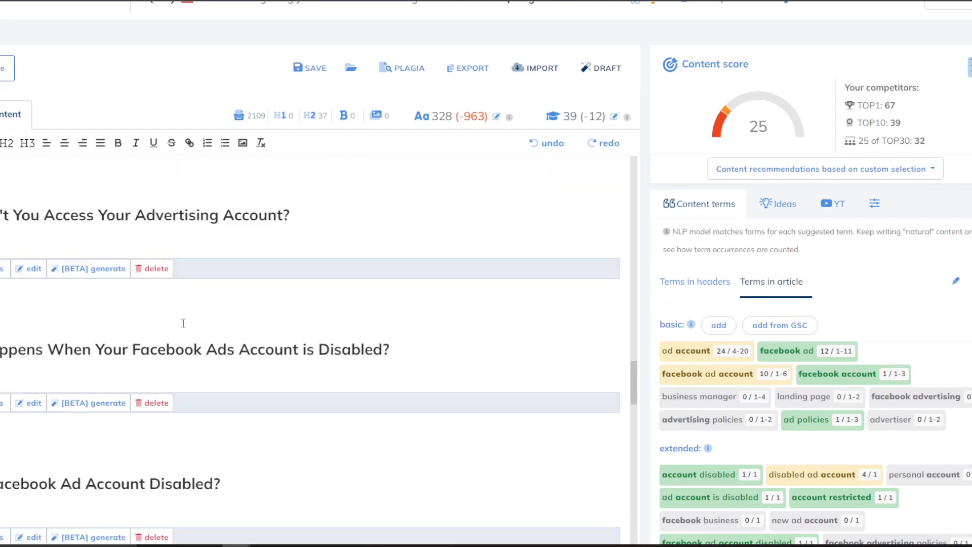
{"action": "scroll", "coordinate": [185, 325], "scroll_direction": "up", "scroll_amount": 5}
{"action": "left_click", "coordinate": [453, 202]}
{"action": "scroll", "coordinate": [180, 195], "scroll_direction": "down", "scroll_amount": 1}
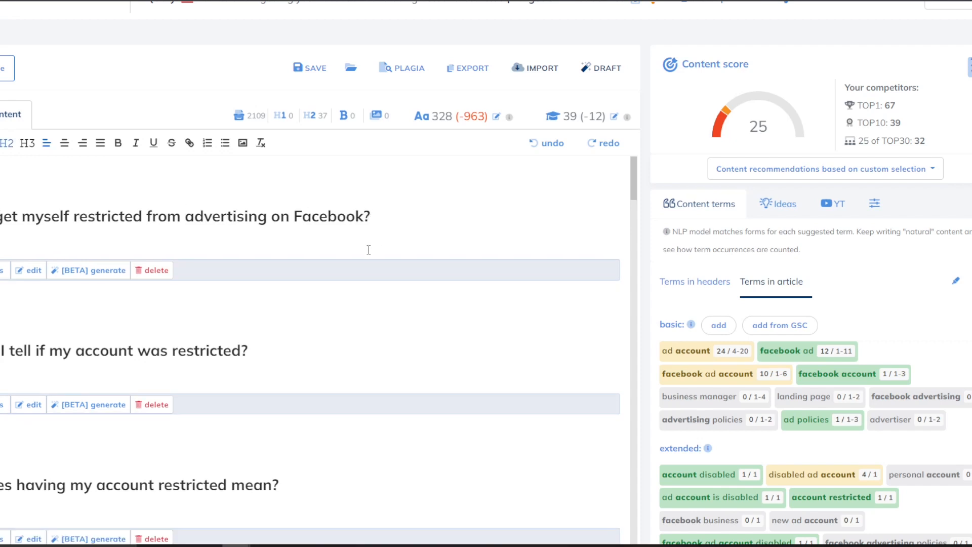
{"action": "key", "text": "ctrl+z"}
{"action": "left_click", "coordinate": [130, 174]}
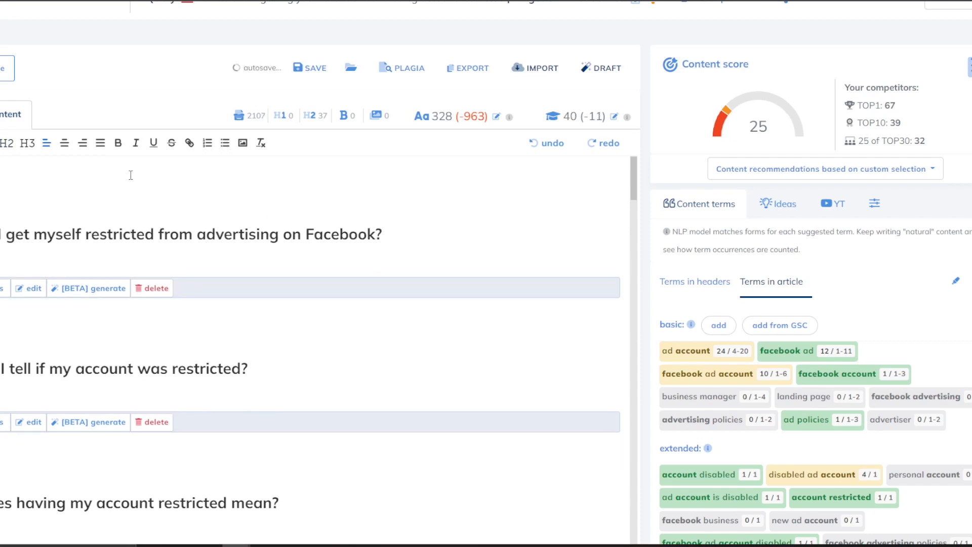
{"action": "scroll", "coordinate": [245, 267], "scroll_direction": "up", "scroll_amount": 3}
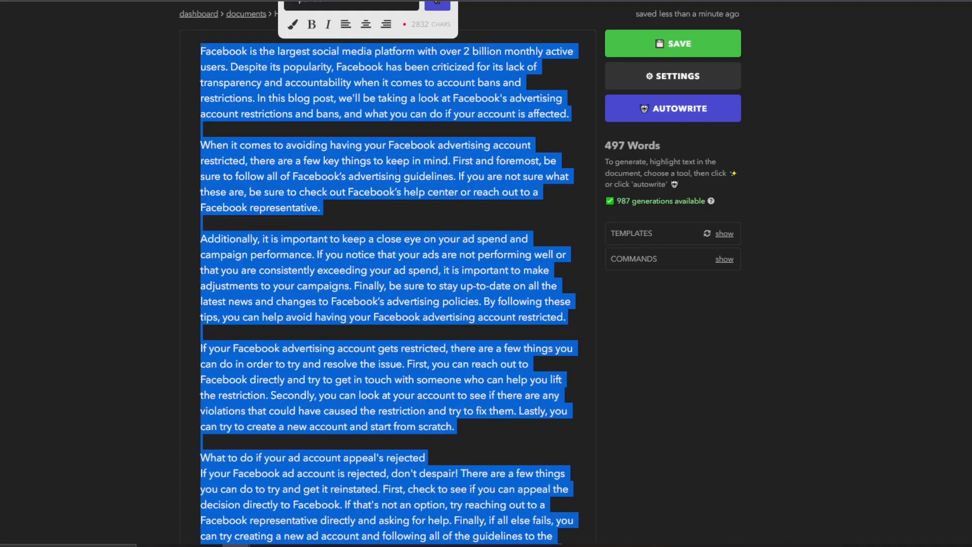
Paste the Nichesss article there, raising the NeuronWriter draft to 824 words and score 31.
{"action": "right_click", "coordinate": [404, 156]}
{"action": "left_click", "coordinate": [420, 200]}
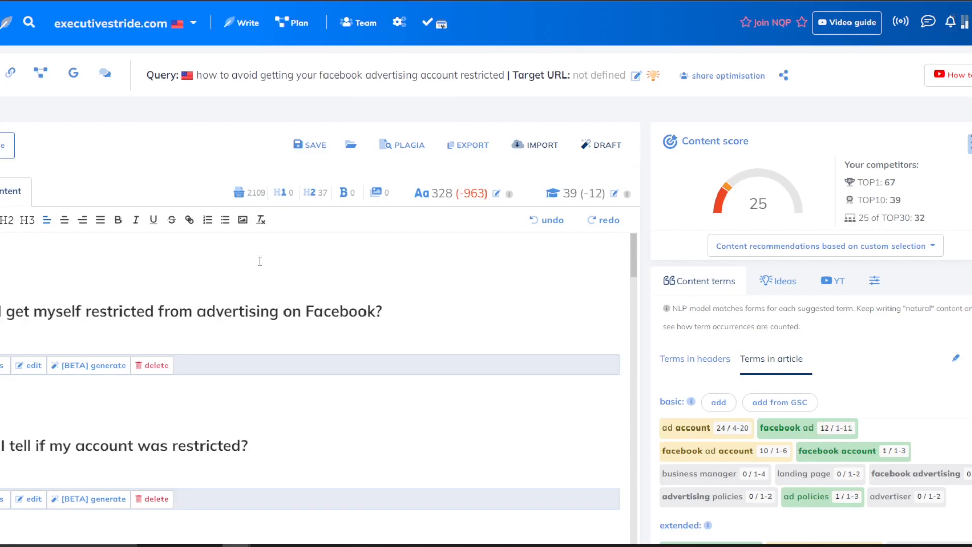
{"action": "key", "text": "ctrl+v"}
{"action": "scroll", "coordinate": [213, 253], "scroll_direction": "up", "scroll_amount": 2}
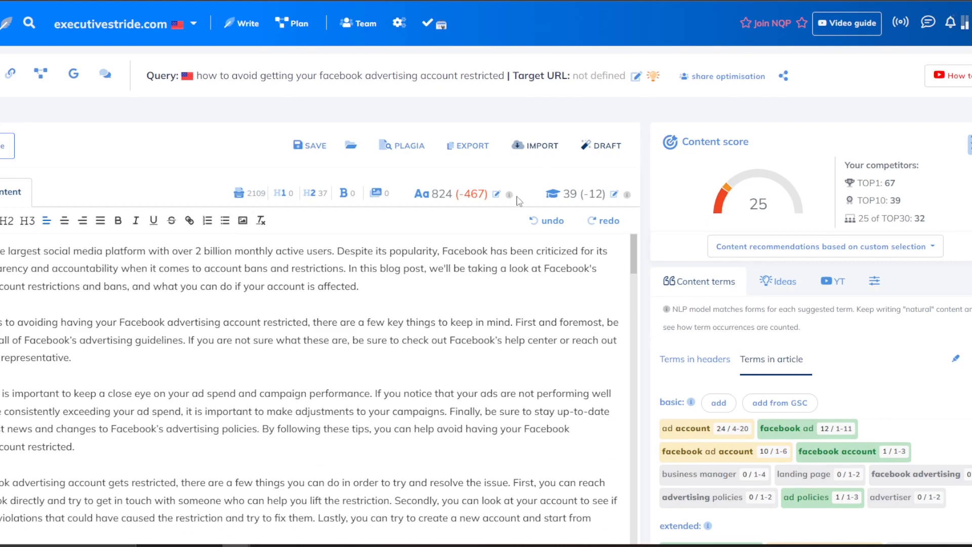
{"action": "scroll", "coordinate": [450, 297], "scroll_direction": "down", "scroll_amount": 1}
{"action": "scroll", "coordinate": [450, 297], "scroll_direction": "down", "scroll_amount": 5}
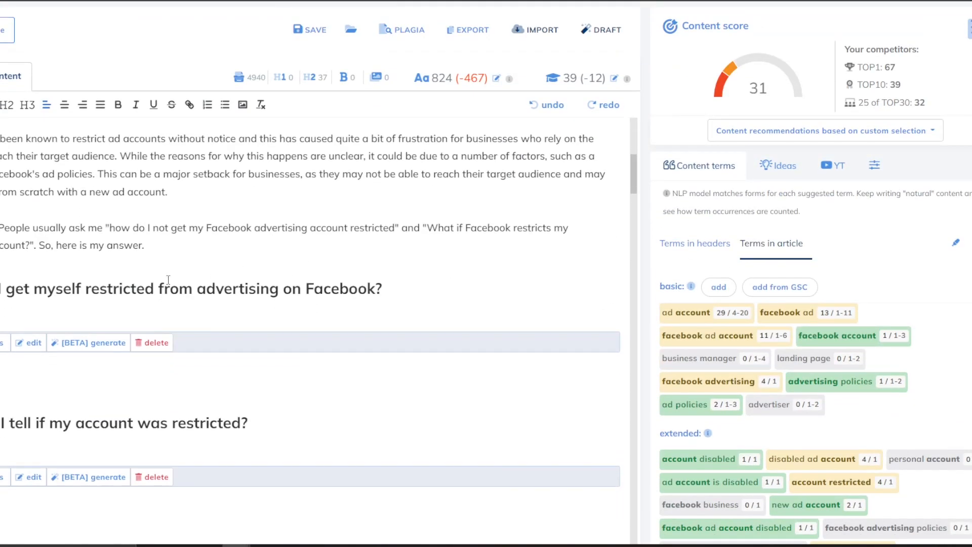
View the notes for the restricted-from-advertising section, then close them.
{"action": "left_click", "coordinate": [35, 343]}
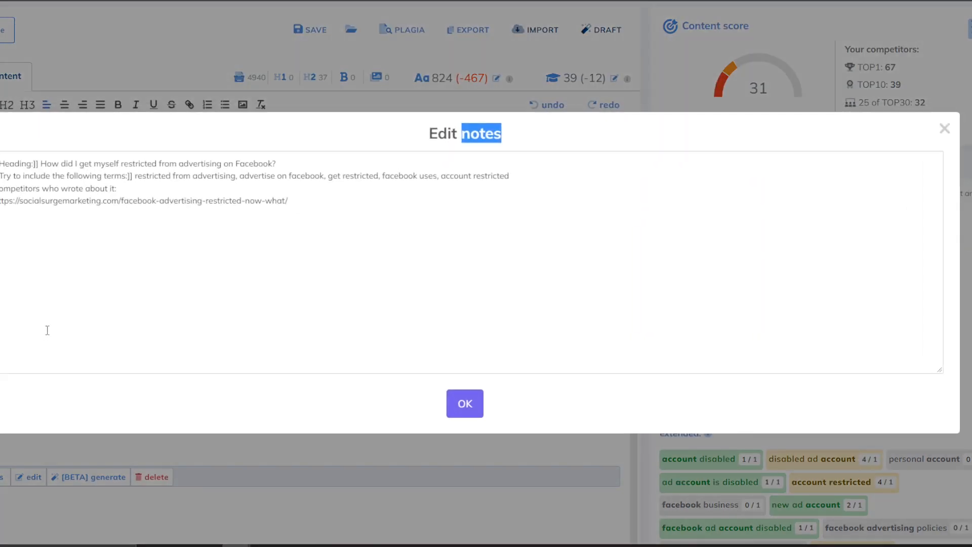
{"action": "left_click", "coordinate": [945, 133]}
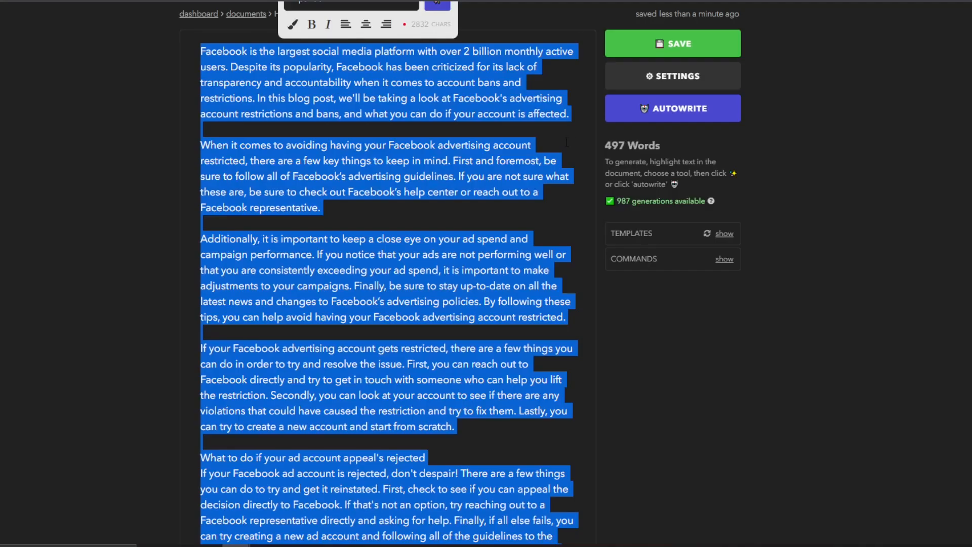
{"action": "left_click", "coordinate": [567, 142]}
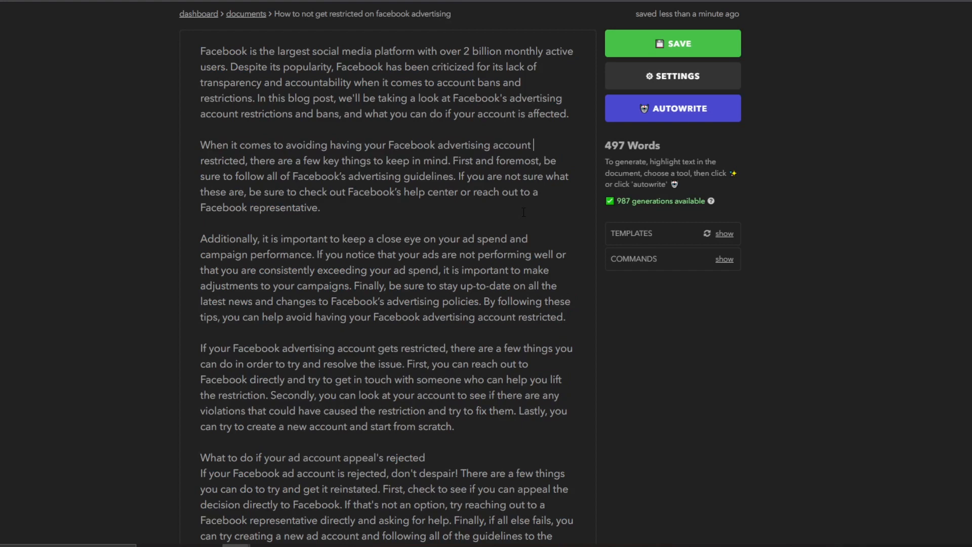
Delete all the text in the Nichesss document.
{"action": "scroll", "coordinate": [470, 282], "scroll_direction": "down", "scroll_amount": 5}
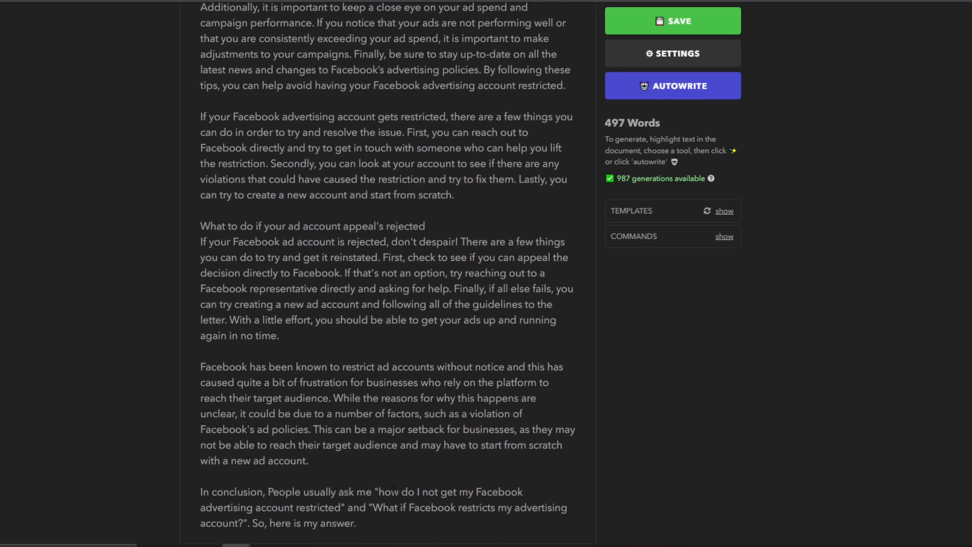
{"action": "key", "text": "ctrl+a"}
{"action": "key", "text": "BackSpace"}
{"action": "scroll", "coordinate": [473, 152], "scroll_direction": "up", "scroll_amount": 2}
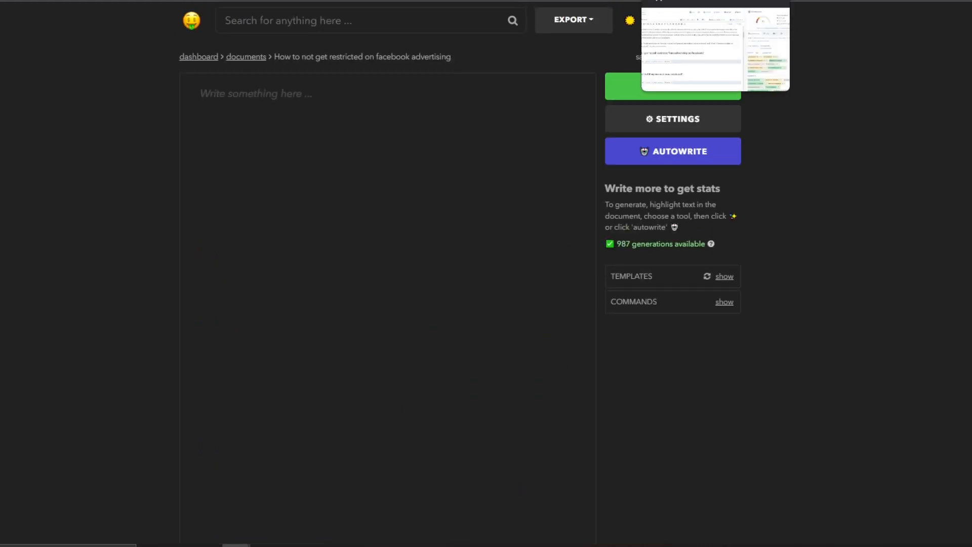
In NeuronWriter, select the heading 'How did I get myself restricted from advertising on Facebook?'.
{"action": "left_click", "coordinate": [676, 1]}
{"action": "left_click_drag", "start_coordinate": [383, 292], "coordinate": [0, 289]}
{"action": "left_click_drag", "start_coordinate": [100, 386], "coordinate": [0, 290]}
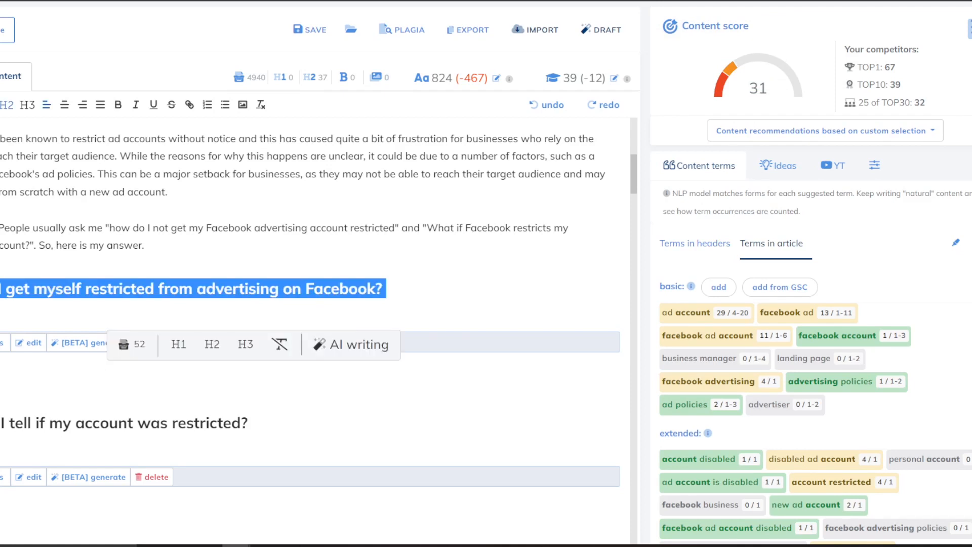
Copy the restricted-from-advertising heading into the empty Nichesss document.
{"action": "left_click", "coordinate": [1, 400]}
{"action": "left_click_drag", "start_coordinate": [389, 289], "coordinate": [1, 289]}
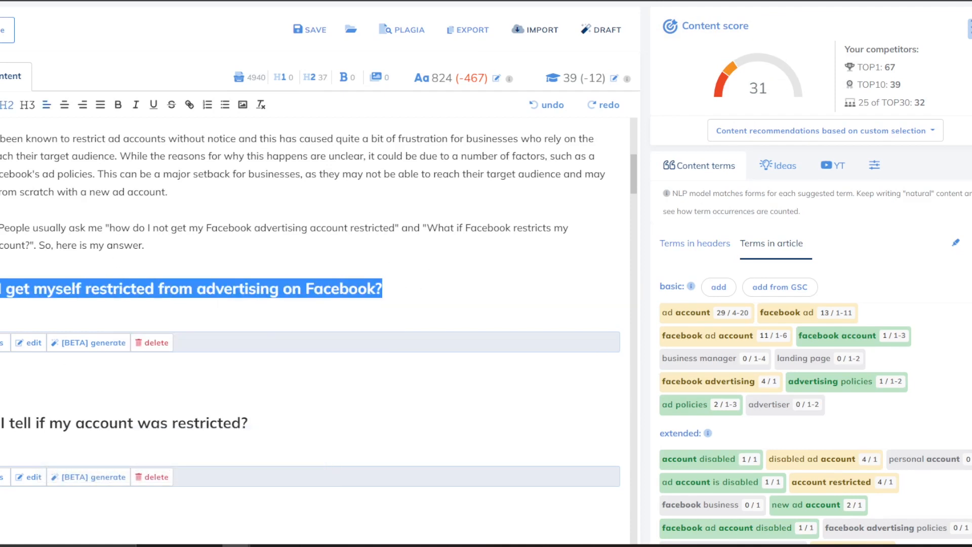
{"action": "key", "text": "alt+Tab"}
{"action": "key", "text": "ctrl+v"}
Generate an expansion paragraph for the heading in Nichesss.
{"action": "mouse_move", "coordinate": [497, 95]}
{"action": "left_mouse_down"}
{"action": "mouse_move", "coordinate": [207, 94]}
{"action": "mouse_move", "coordinate": [496, 94]}
{"action": "left_mouse_up"}
{"action": "left_click", "coordinate": [207, 94]}
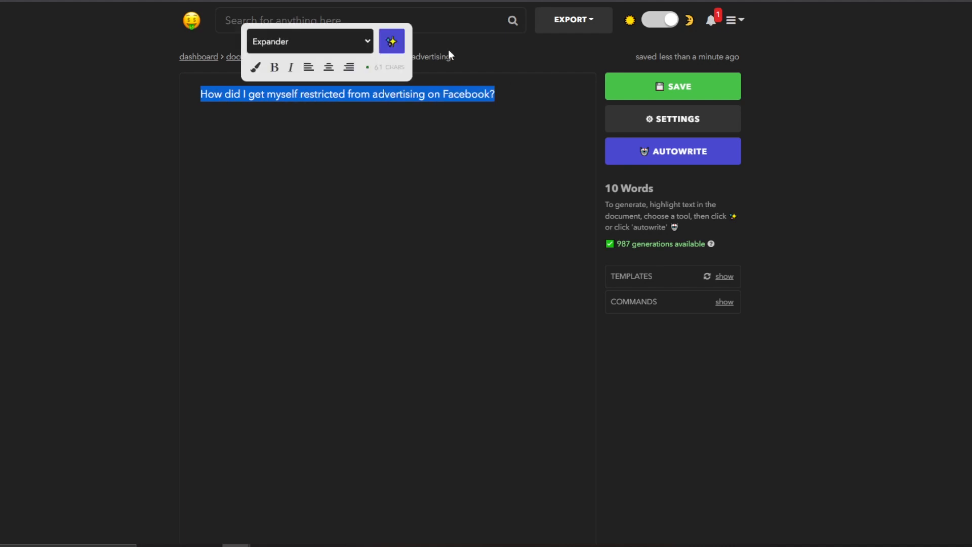
{"action": "left_click", "coordinate": [393, 41]}
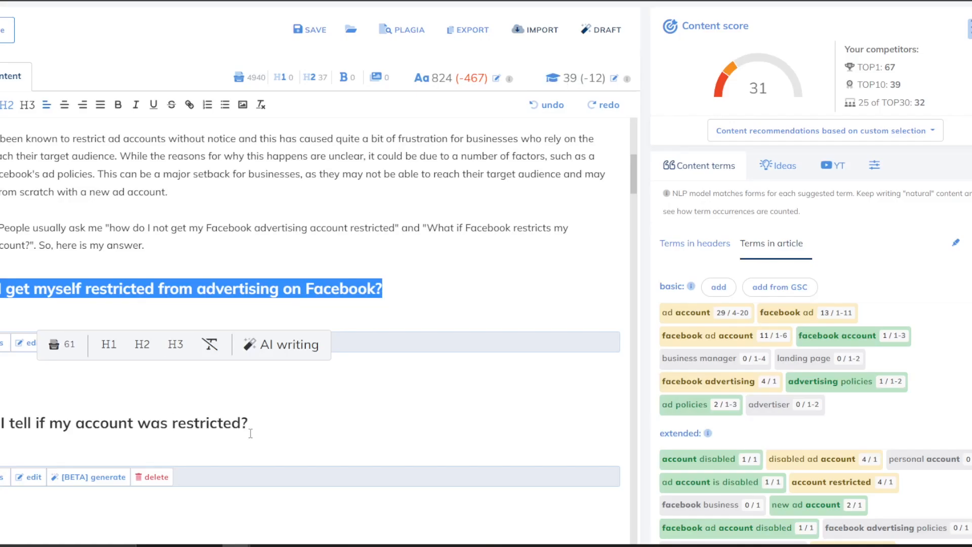
{"action": "left_click_drag", "start_coordinate": [259, 428], "coordinate": [1, 425]}
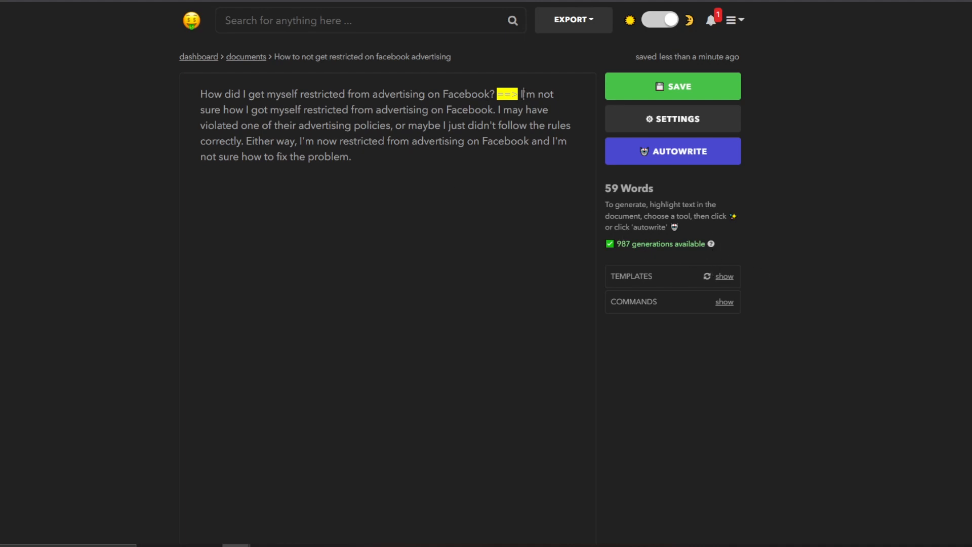
Remove the ==> marker and paste the 58-word expansion under the heading in NeuronWriter.
{"action": "left_click_drag", "start_coordinate": [523, 93], "coordinate": [495, 94]}
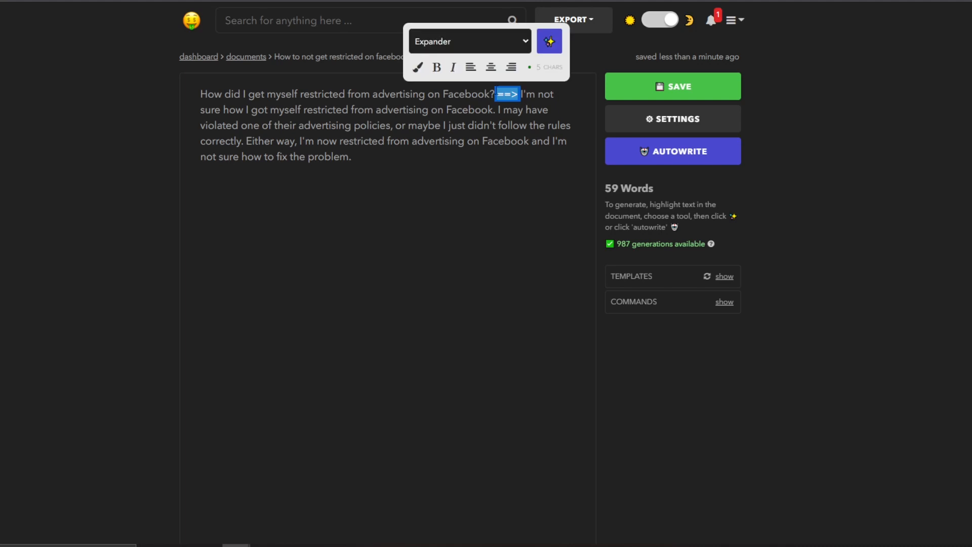
{"action": "key", "text": "Return"}
{"action": "key", "text": "ctrl+a"}
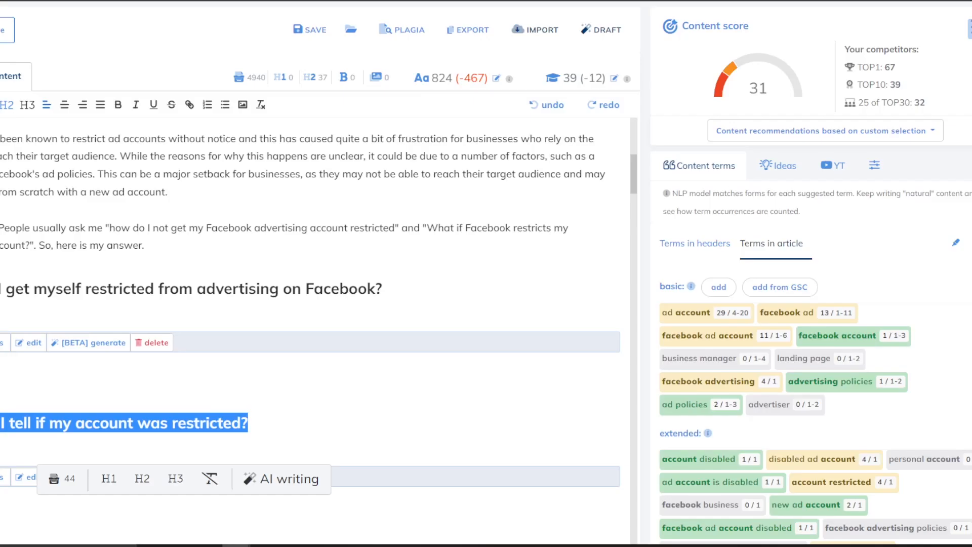
{"action": "left_click", "coordinate": [6, 322]}
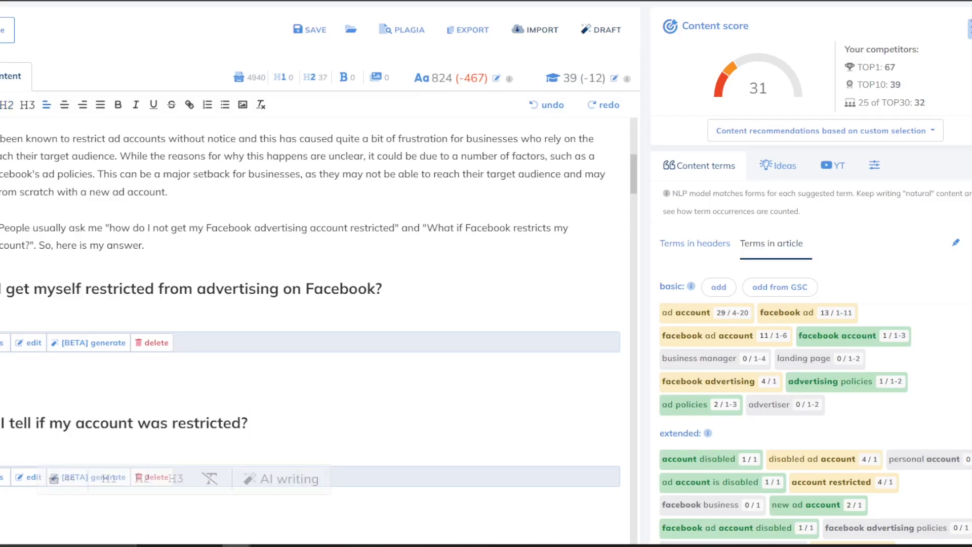
{"action": "key", "text": "ctrl+v"}
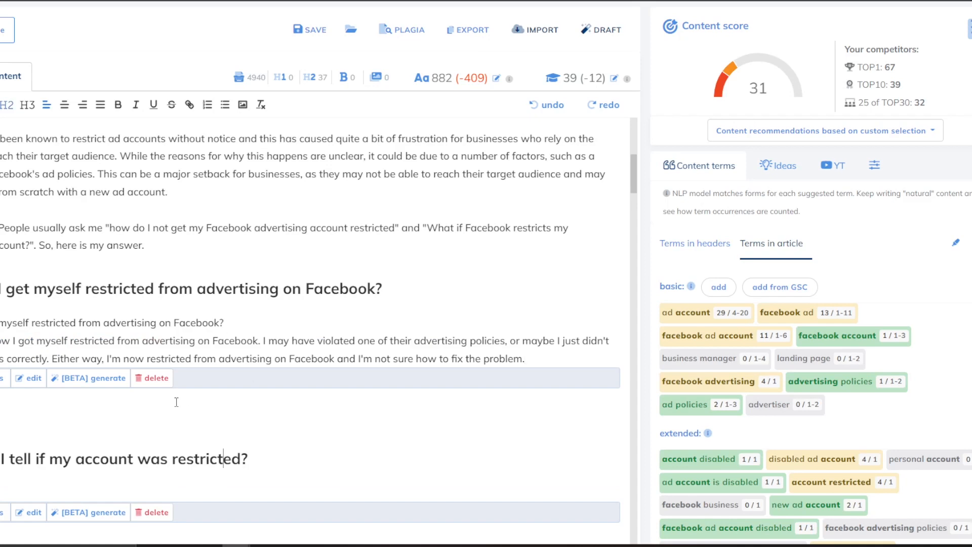
{"action": "left_click", "coordinate": [160, 381]}
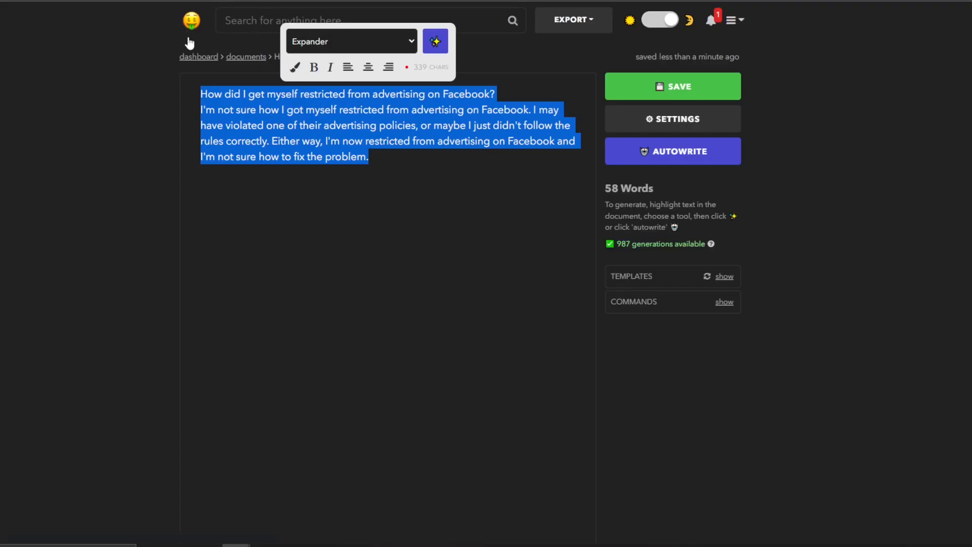
Back on the Nichesss dashboard, browse the tools and open then close the Blog Post Outline form.
{"action": "left_click", "coordinate": [191, 24]}
{"action": "scroll", "coordinate": [313, 98], "scroll_direction": "down", "scroll_amount": 5}
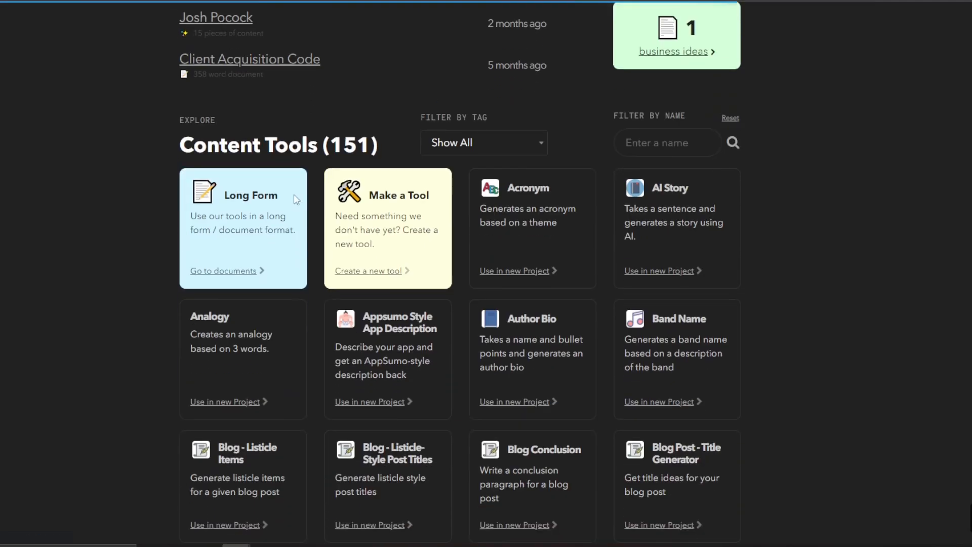
{"action": "scroll", "coordinate": [429, 188], "scroll_direction": "down", "scroll_amount": 4}
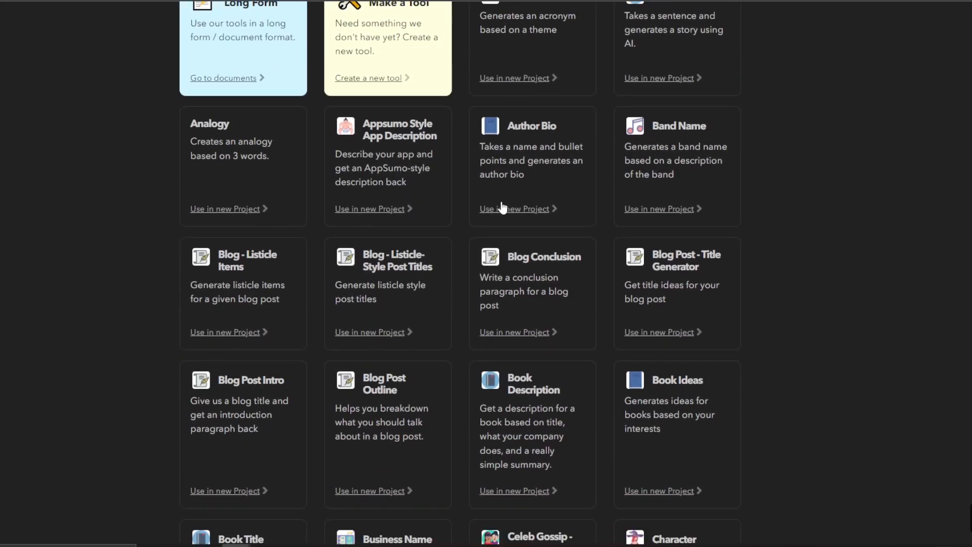
{"action": "scroll", "coordinate": [393, 156], "scroll_direction": "down", "scroll_amount": 8}
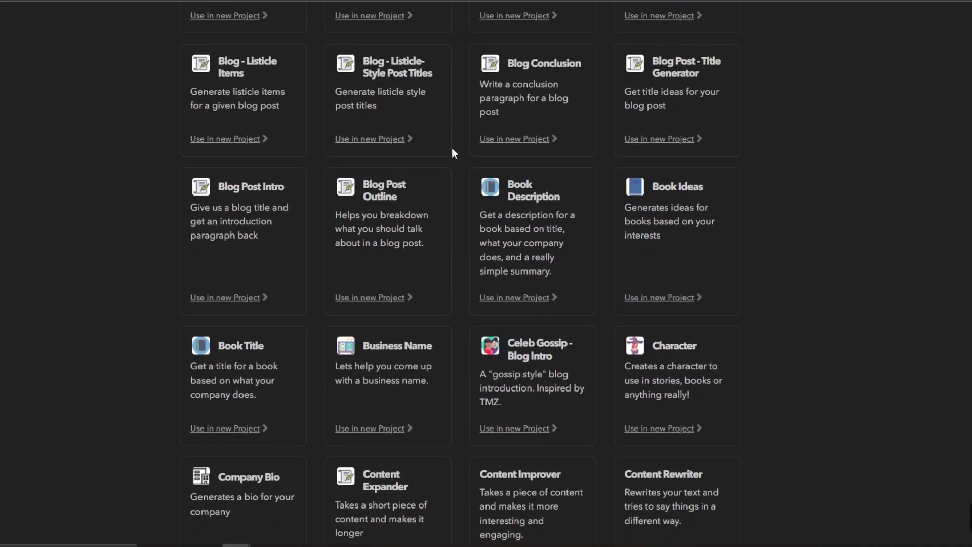
{"action": "scroll", "coordinate": [530, 195], "scroll_direction": "down", "scroll_amount": 6}
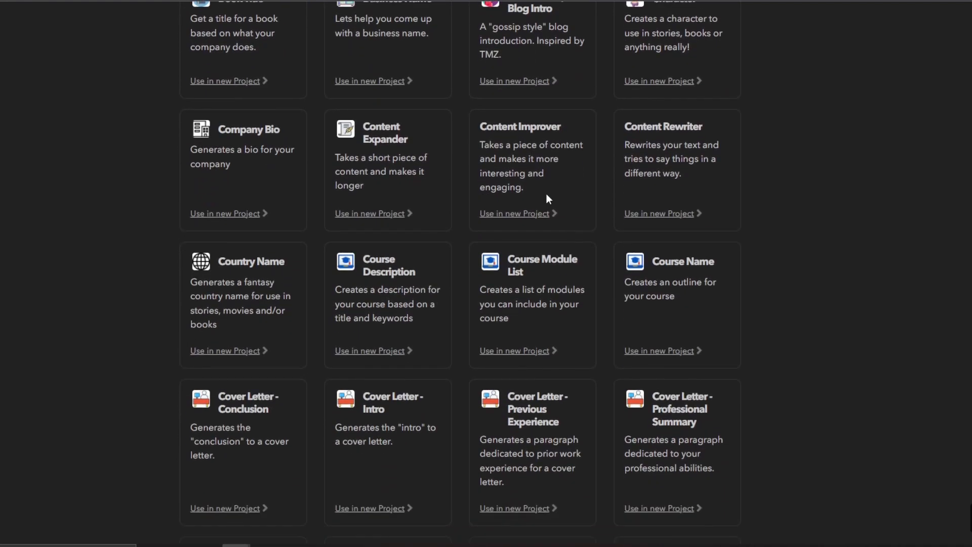
{"action": "scroll", "coordinate": [490, 203], "scroll_direction": "up", "scroll_amount": 8}
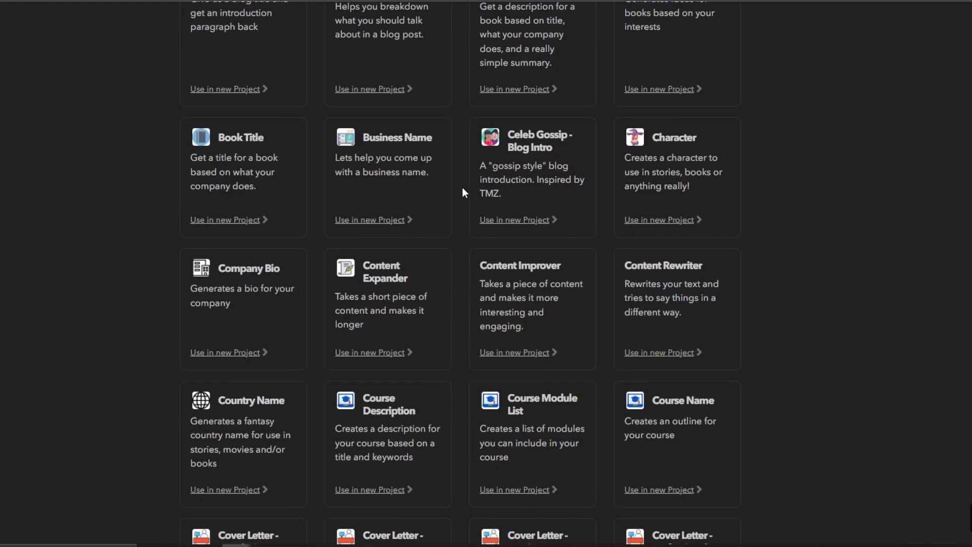
{"action": "scroll", "coordinate": [558, 192], "scroll_direction": "up", "scroll_amount": 2}
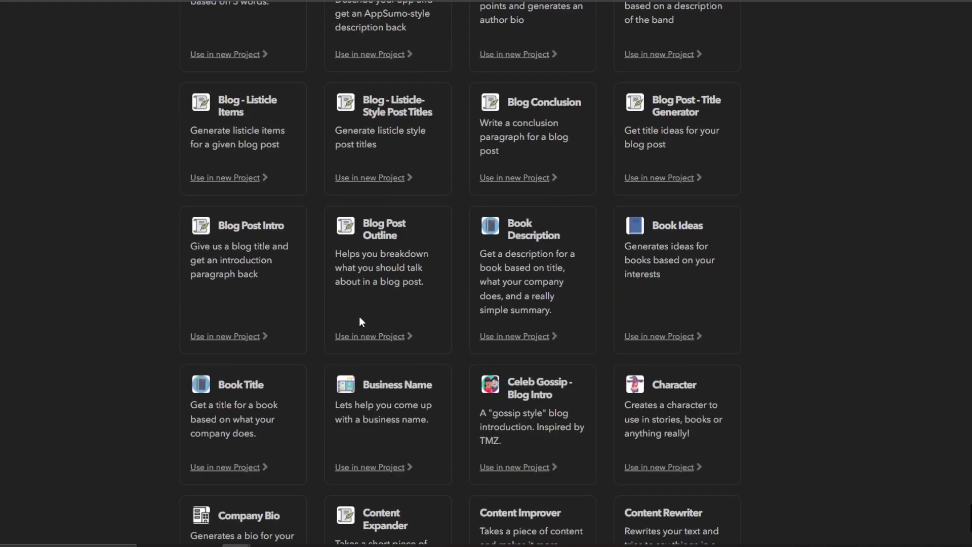
{"action": "left_click", "coordinate": [368, 337]}
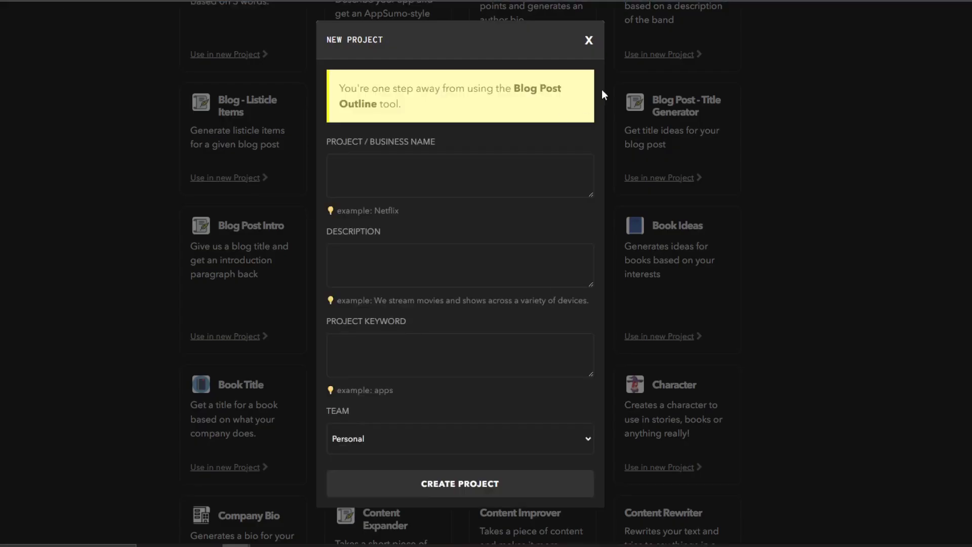
{"action": "left_click", "coordinate": [589, 40]}
Filter the tools by name with 'CONTENT' and start a new Content Expander project.
{"action": "scroll", "coordinate": [589, 181], "scroll_direction": "down", "scroll_amount": 4}
{"action": "scroll", "coordinate": [593, 175], "scroll_direction": "up", "scroll_amount": 3}
{"action": "scroll", "coordinate": [599, 177], "scroll_direction": "up", "scroll_amount": 2}
{"action": "scroll", "coordinate": [596, 178], "scroll_direction": "down", "scroll_amount": 8}
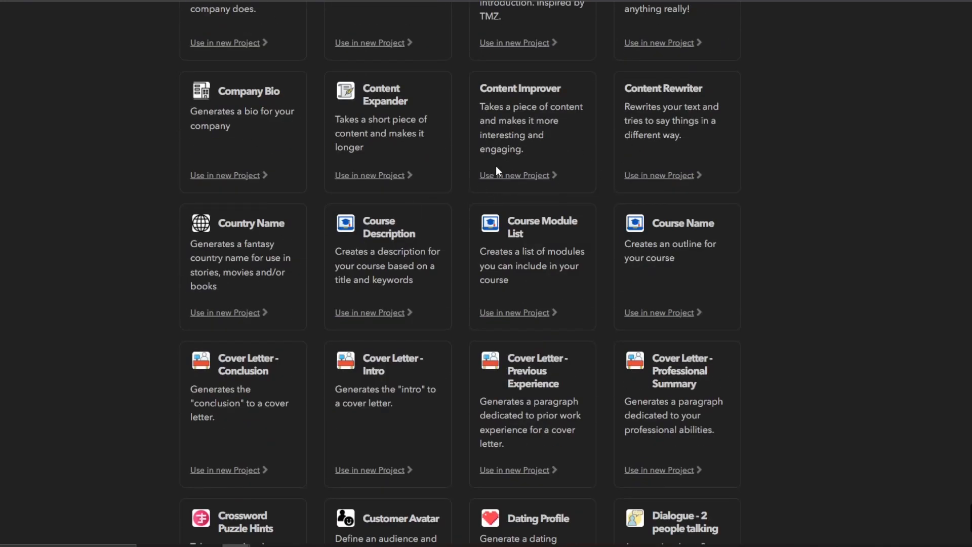
{"action": "scroll", "coordinate": [504, 182], "scroll_direction": "down", "scroll_amount": 2}
{"action": "scroll", "coordinate": [503, 184], "scroll_direction": "down", "scroll_amount": 14}
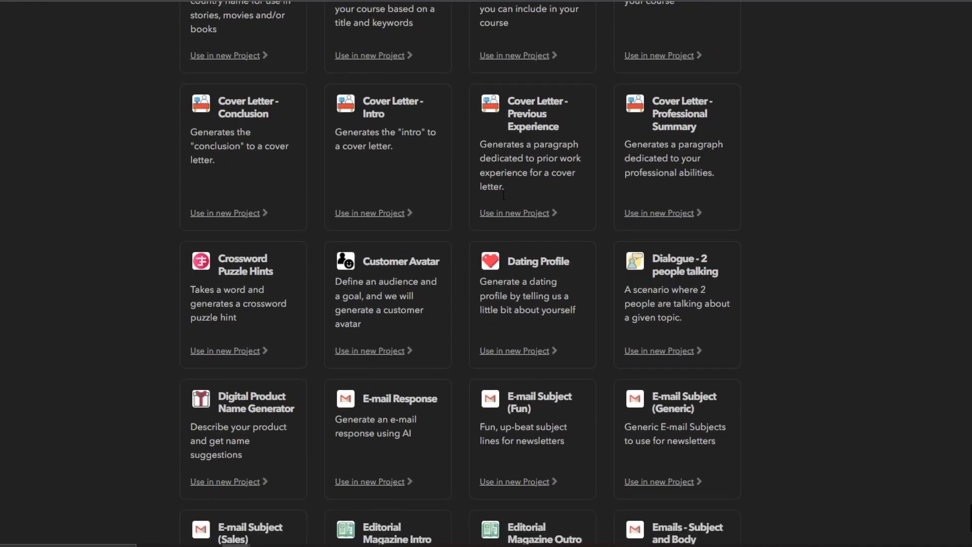
{"action": "scroll", "coordinate": [503, 213], "scroll_direction": "down", "scroll_amount": 2}
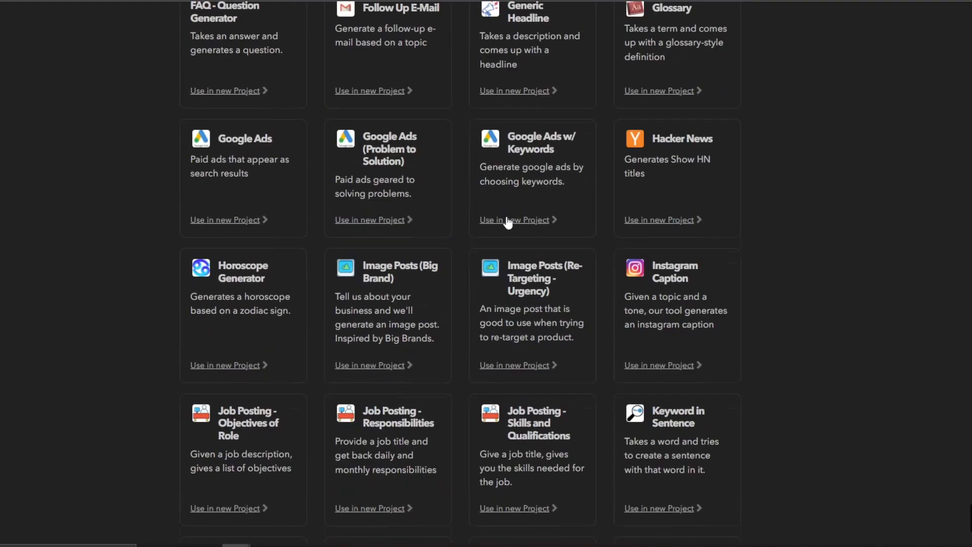
{"action": "scroll", "coordinate": [509, 217], "scroll_direction": "up", "scroll_amount": 20}
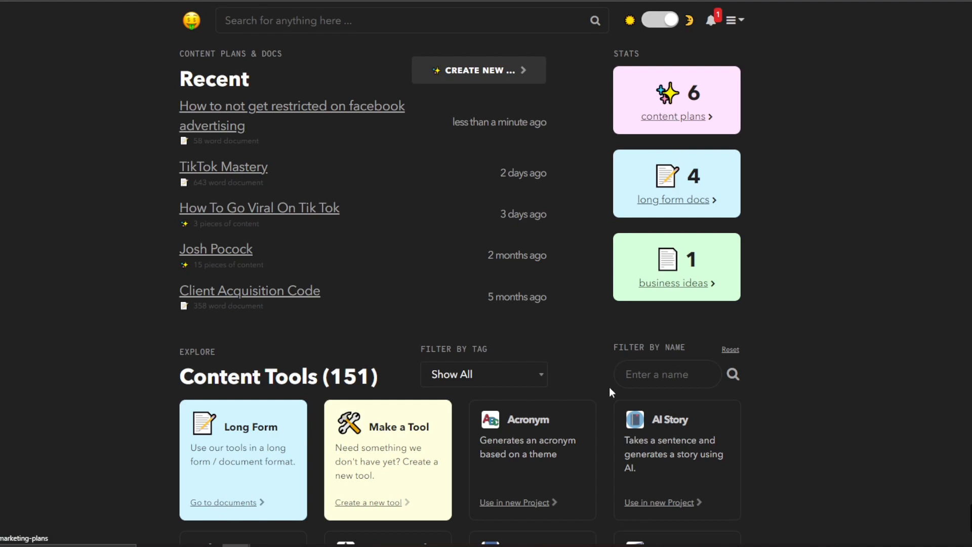
{"action": "left_click", "coordinate": [633, 375]}
{"action": "type", "text": "CONTENT"}
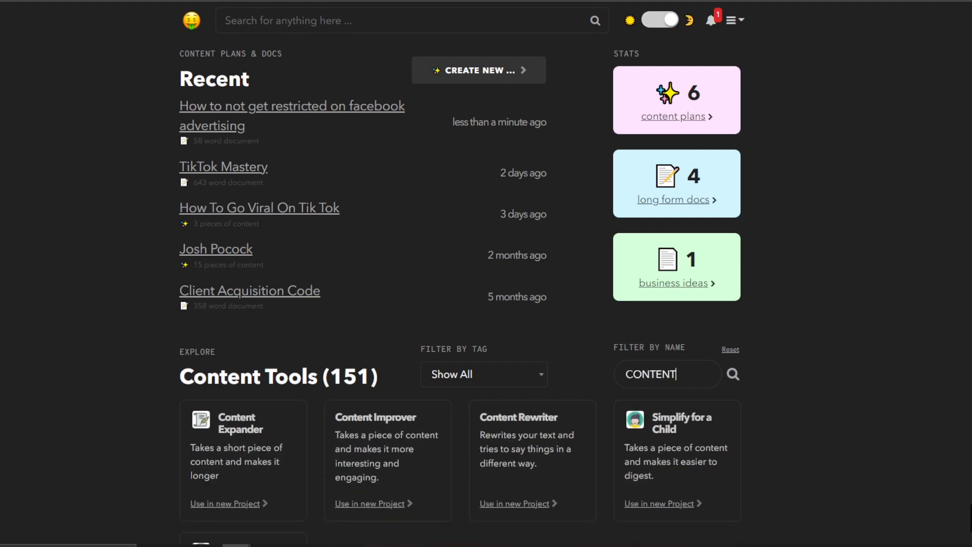
{"action": "scroll", "coordinate": [553, 296], "scroll_direction": "down", "scroll_amount": 4}
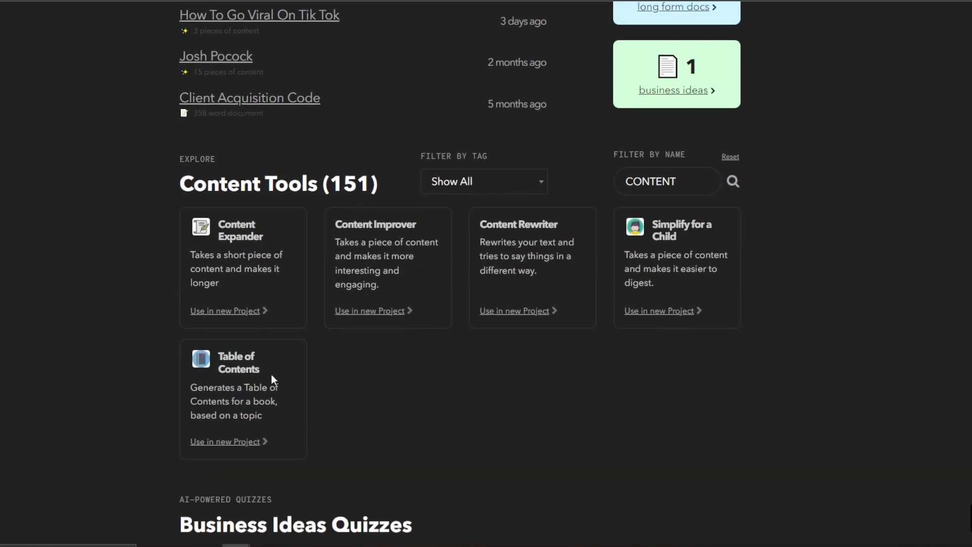
{"action": "left_click", "coordinate": [213, 310]}
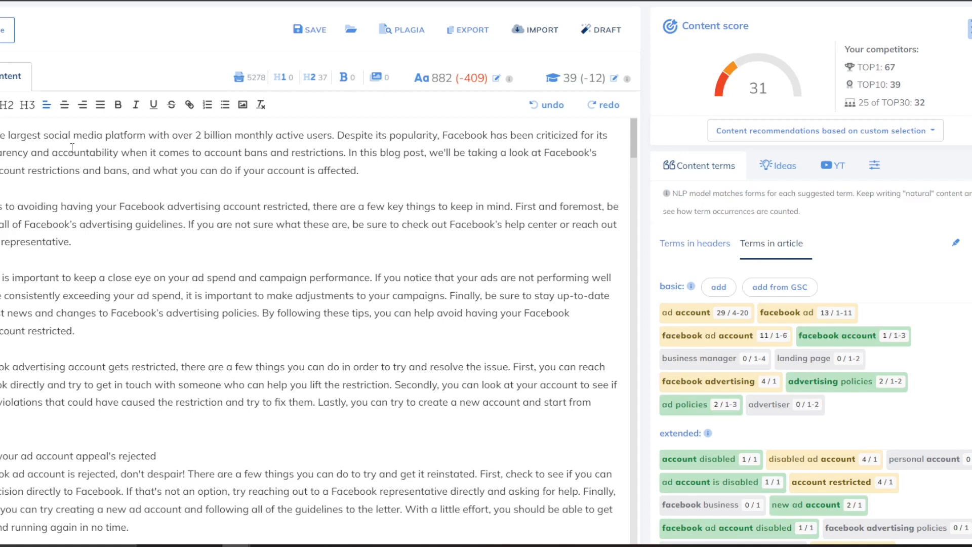
Copy the NeuronWriter query and paste it as the Project/Business Name.
{"action": "scroll", "coordinate": [23, 160], "scroll_direction": "down", "scroll_amount": 2}
{"action": "scroll", "coordinate": [215, 69], "scroll_direction": "up", "scroll_amount": 4}
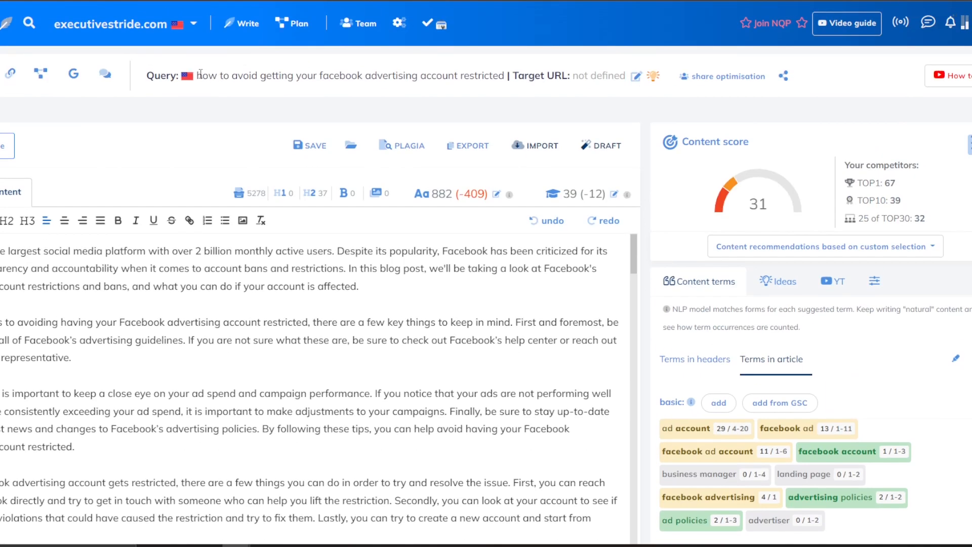
{"action": "left_click_drag", "start_coordinate": [201, 73], "coordinate": [505, 71]}
{"action": "key", "text": "ctrl+c"}
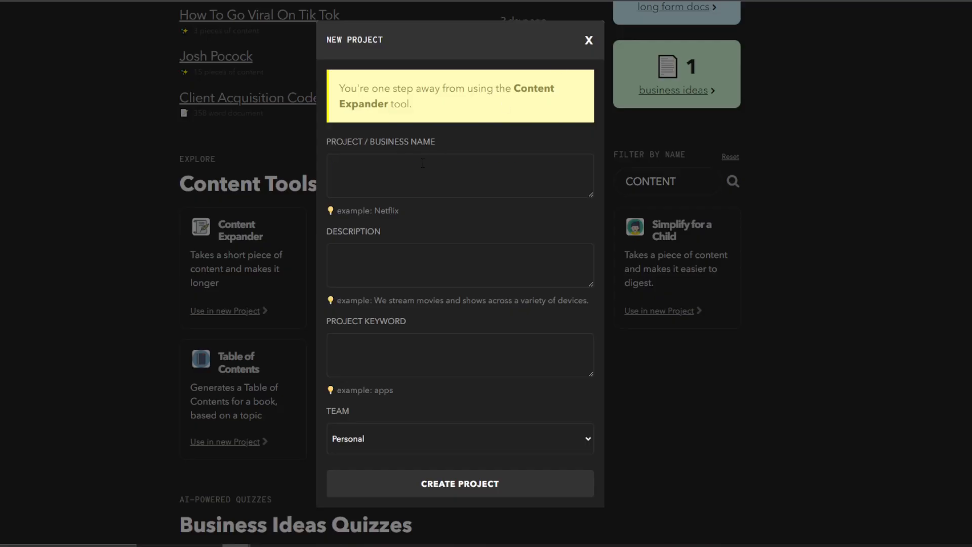
{"action": "left_click", "coordinate": [423, 162]}
{"action": "key", "text": "ctrl+v"}
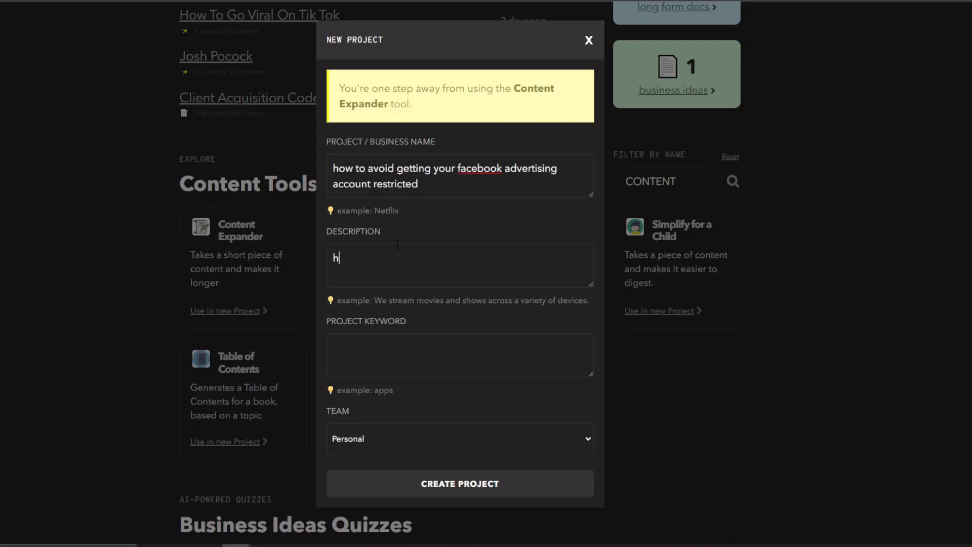
Enter 'Avoiding Facebook advertising account bans' as the project description.
{"action": "left_click", "coordinate": [398, 245]}
{"action": "type", "text": "aVOI"}
{"action": "key", "text": "BackSpace"}
{"action": "key", "text": "BackSpace"}
{"action": "key", "text": "BackSpace"}
{"action": "key", "text": "BackSpace"}
{"action": "type", "text": "Avoiding Facebook advertising account bans"}
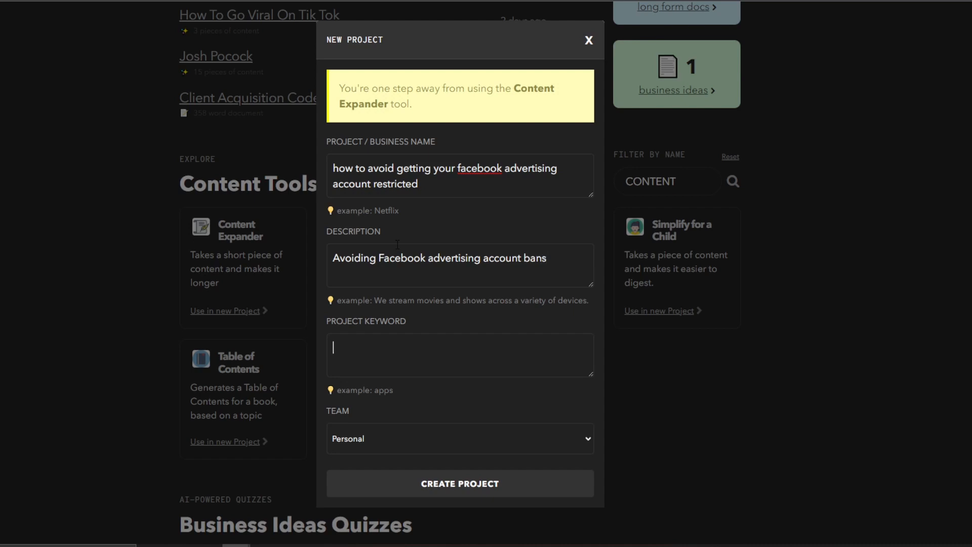
Fill Project Keyword with the copied 'Facebook advertising account' phrase plus 'restriction', then edit its opening word.
{"action": "left_click_drag", "start_coordinate": [379, 258], "coordinate": [521, 258]}
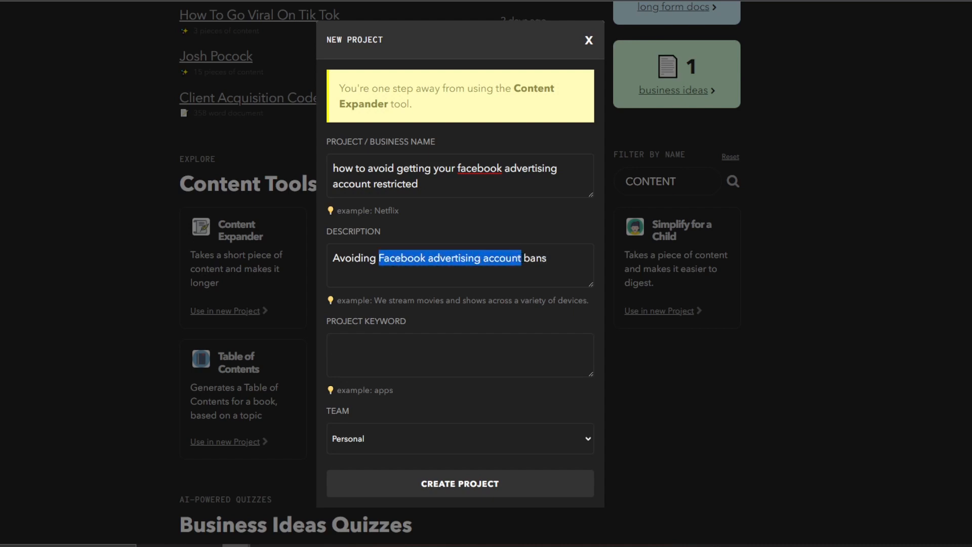
{"action": "key", "text": "ctrl+c"}
{"action": "left_click", "coordinate": [414, 347]}
{"action": "key", "text": "ctrl+v"}
{"action": "type", "text": "restriction"}
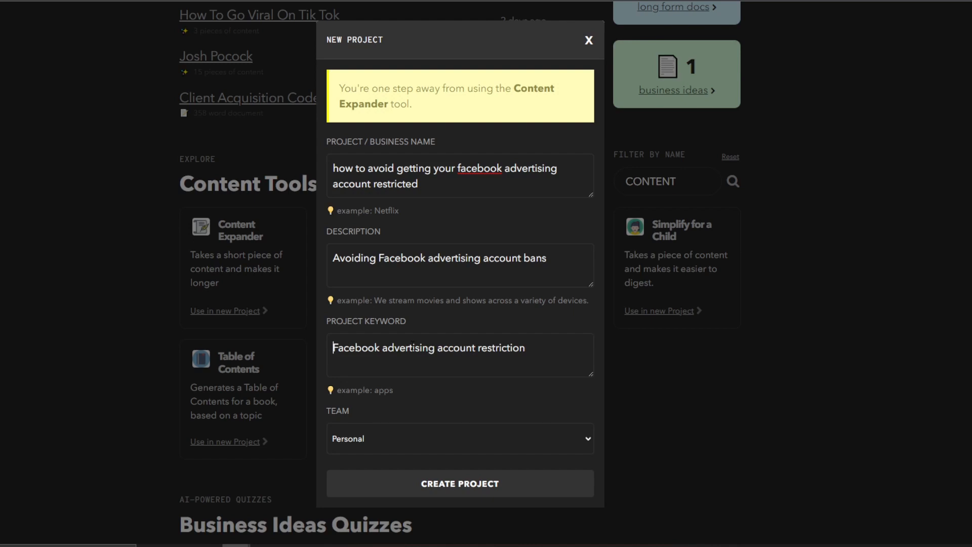
{"action": "key", "text": "Home"}
{"action": "type", "text": "how"}
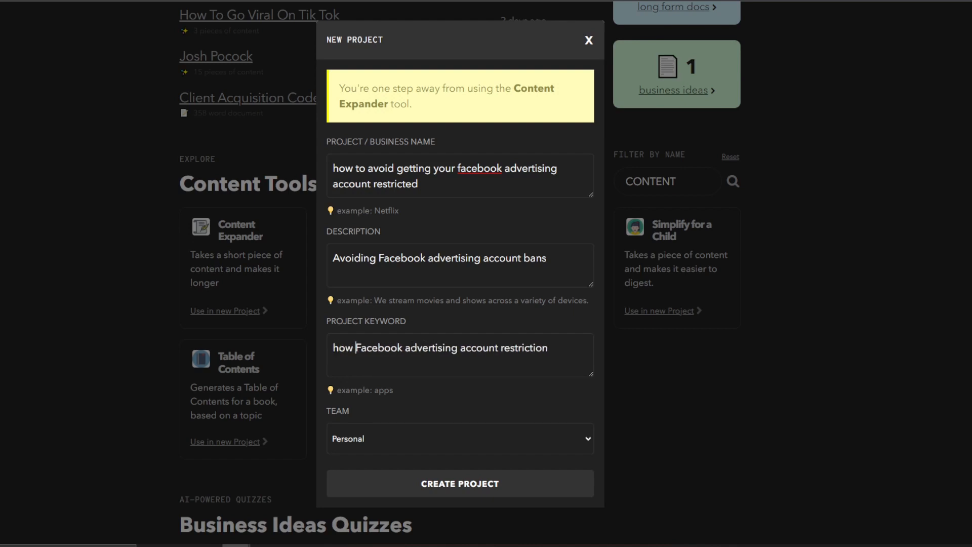
{"action": "key", "text": "BackSpace"}
{"action": "key", "text": "BackSpace"}
{"action": "key", "text": "BackSpace"}
{"action": "key", "text": "BackSpace"}
{"action": "type", "text": "avoingin"}
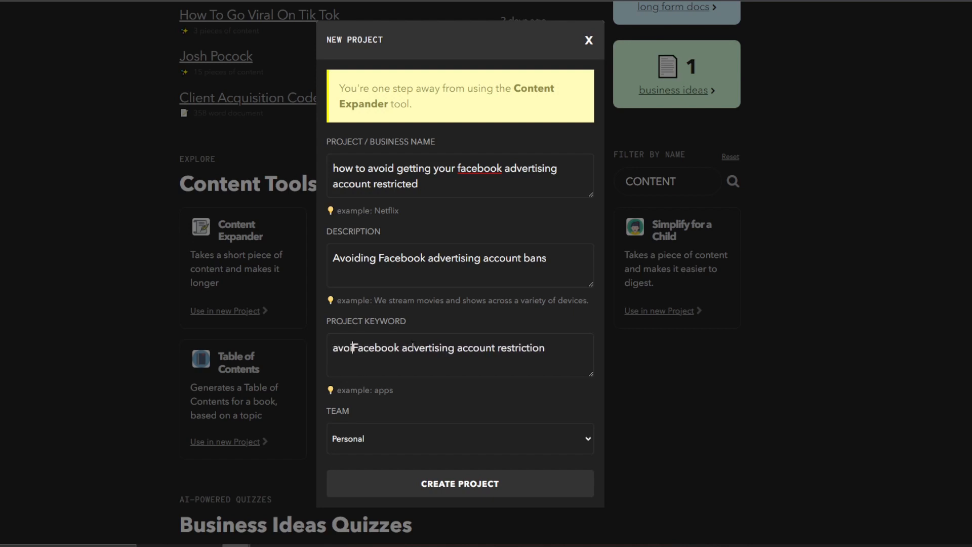
{"action": "key", "text": "BackSpace"}
{"action": "key", "text": "BackSpace"}
{"action": "key", "text": "BackSpace"}
{"action": "key", "text": "BackSpace"}
{"action": "key", "text": "BackSpace"}
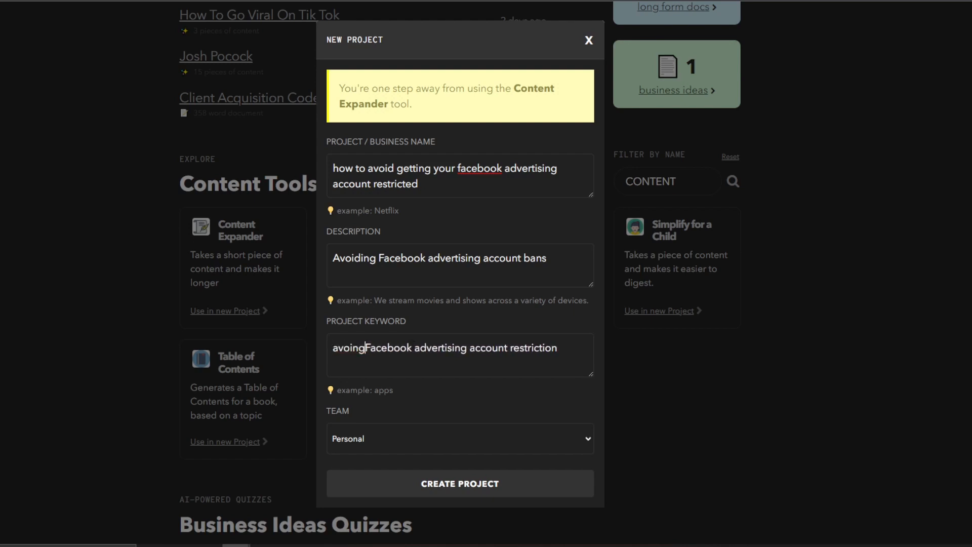
{"action": "type", "text": "ding"}
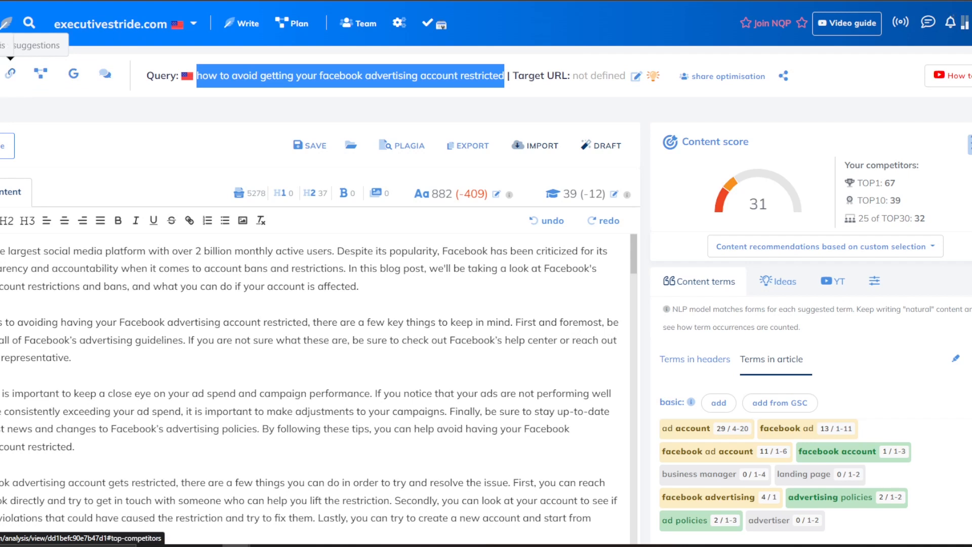
Save the current changes in the NeuronWriter editor.
{"action": "left_click", "coordinate": [41, 74]}
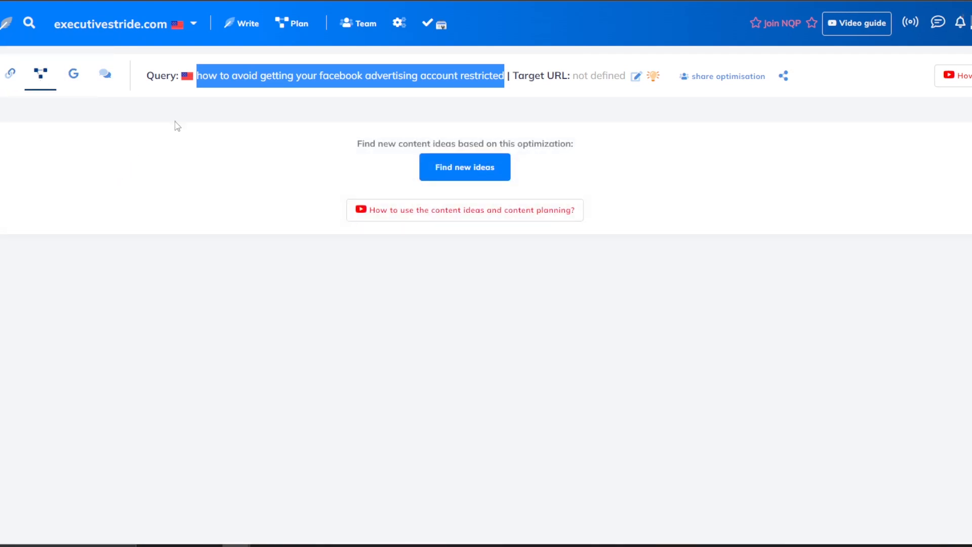
{"action": "left_click", "coordinate": [1, 73]}
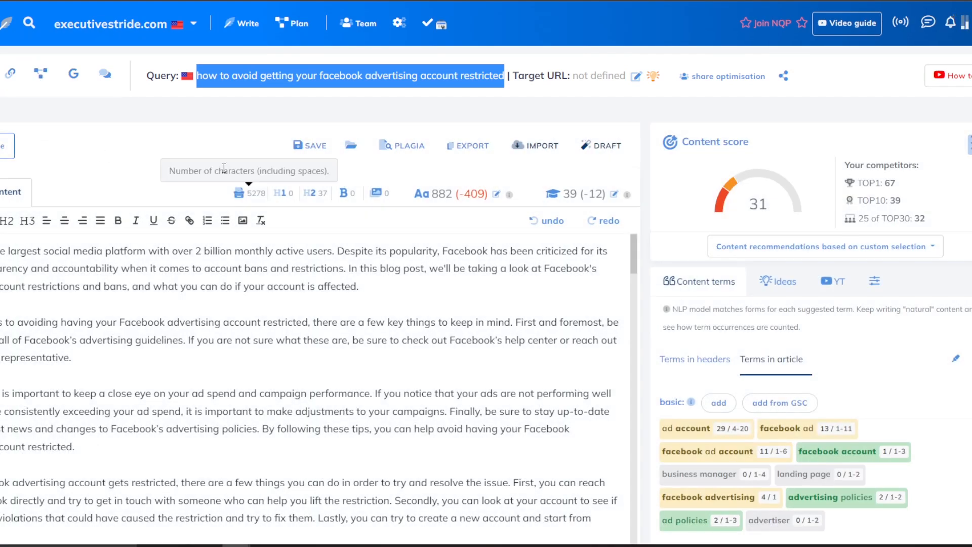
{"action": "left_click", "coordinate": [310, 146]}
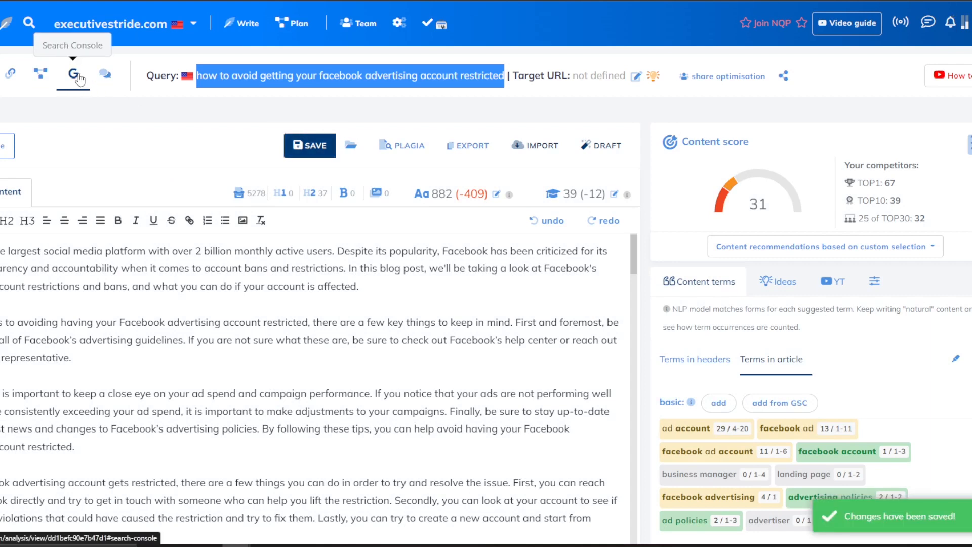
Look through the Search Console and Comments panels, then generate new content ideas from the Plan panel.
{"action": "left_click", "coordinate": [77, 76]}
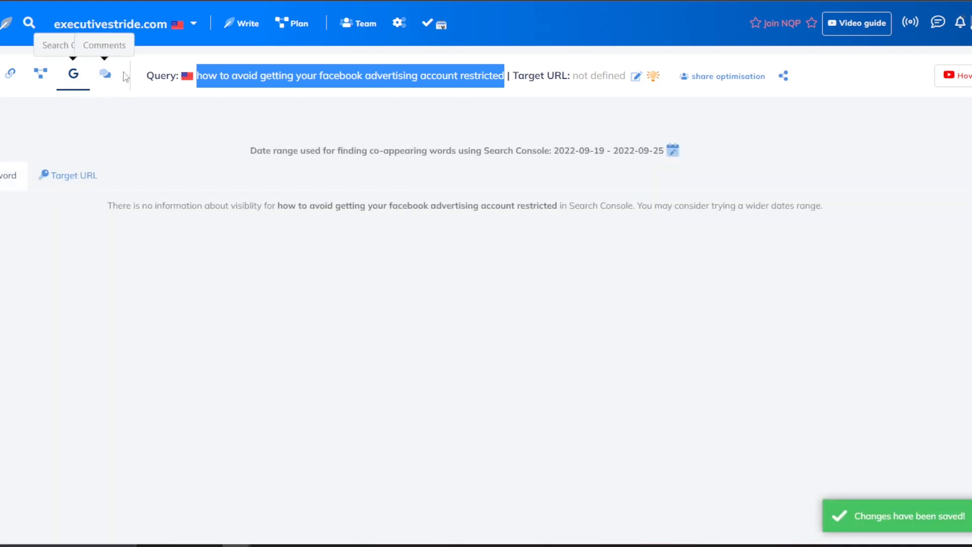
{"action": "left_click", "coordinate": [40, 73]}
{"action": "left_click", "coordinate": [106, 77]}
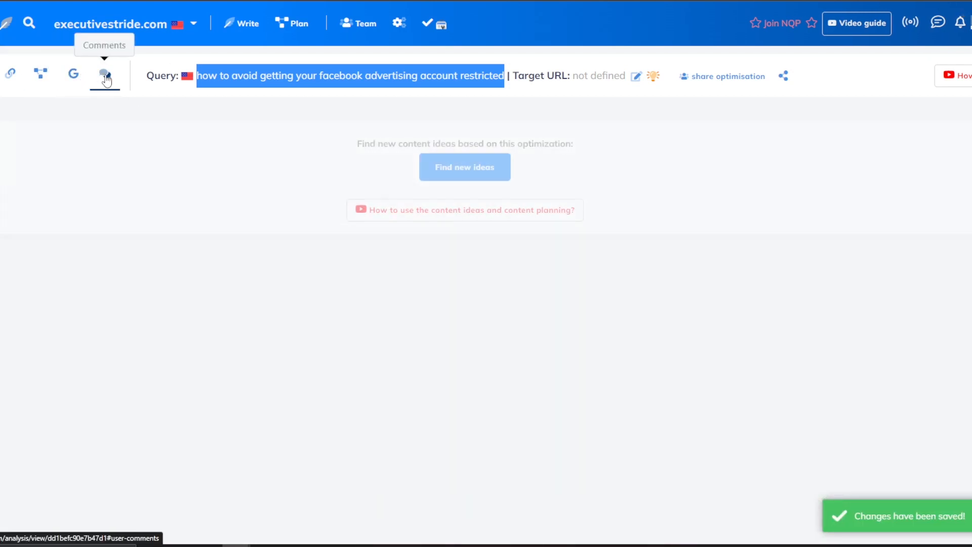
{"action": "left_click", "coordinate": [72, 75]}
{"action": "left_click", "coordinate": [31, 76]}
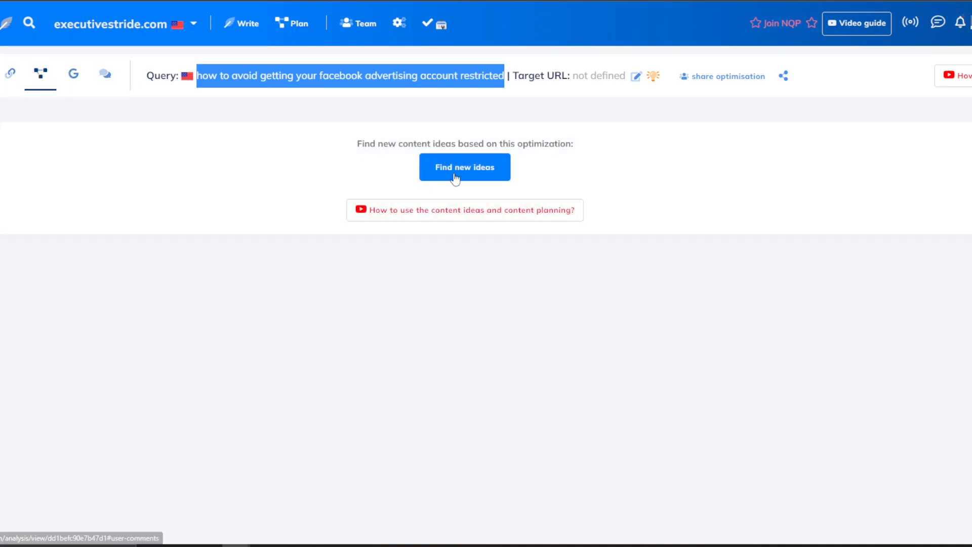
{"action": "left_click", "coordinate": [455, 172]}
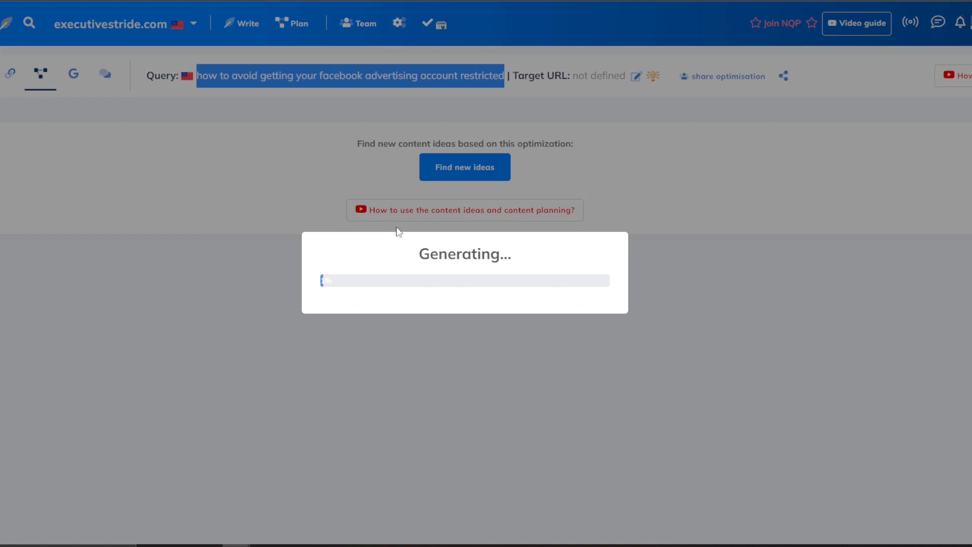
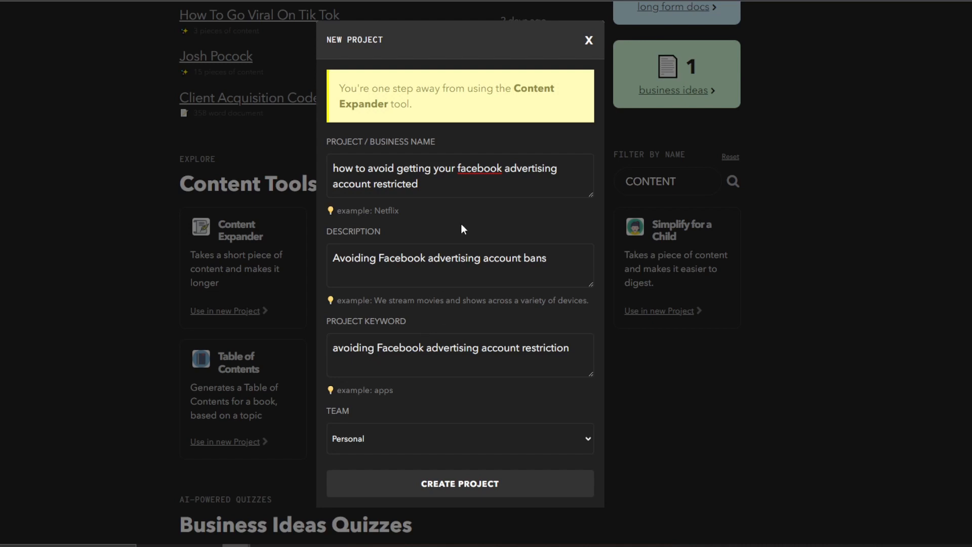
Look over the content ideas, Internal links and SERP competition panels in NeuronWriter.
{"action": "right_click", "coordinate": [474, 162]}
{"action": "left_click", "coordinate": [329, 177]}
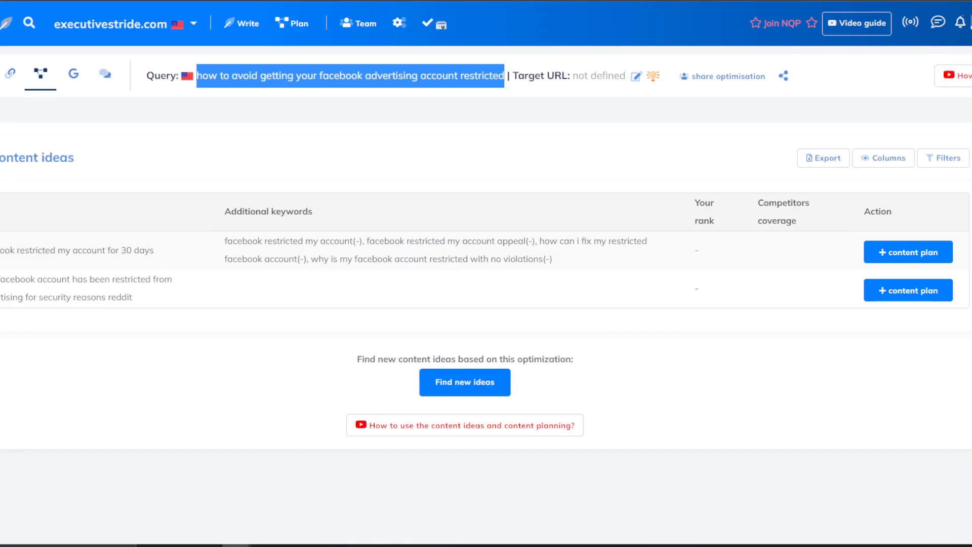
{"action": "left_click_drag", "start_coordinate": [157, 253], "coordinate": [1, 251]}
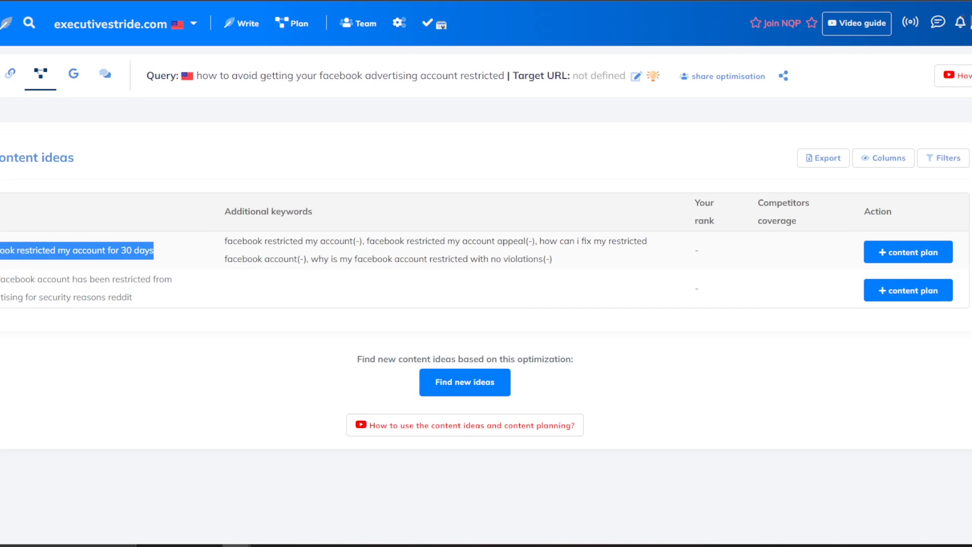
{"action": "left_click", "coordinate": [74, 296]}
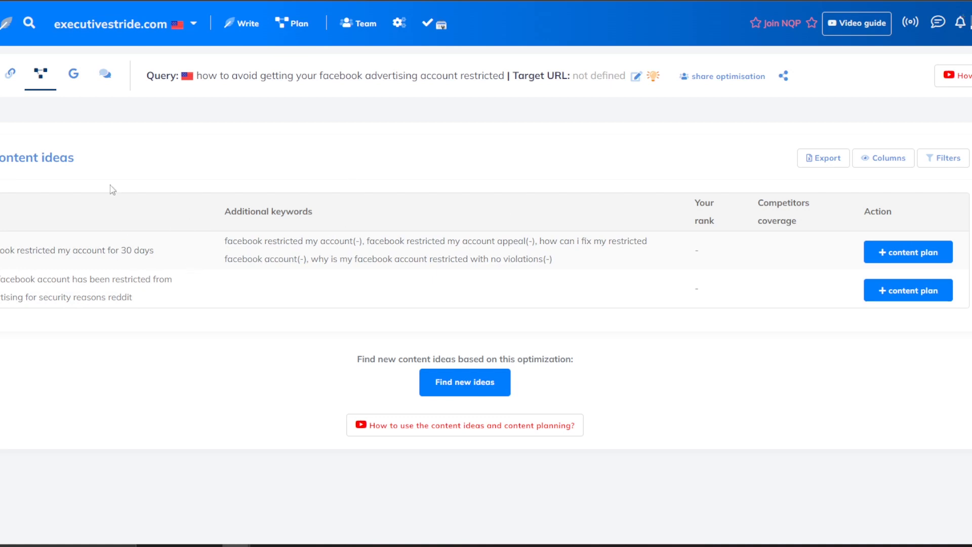
{"action": "left_click", "coordinate": [9, 77]}
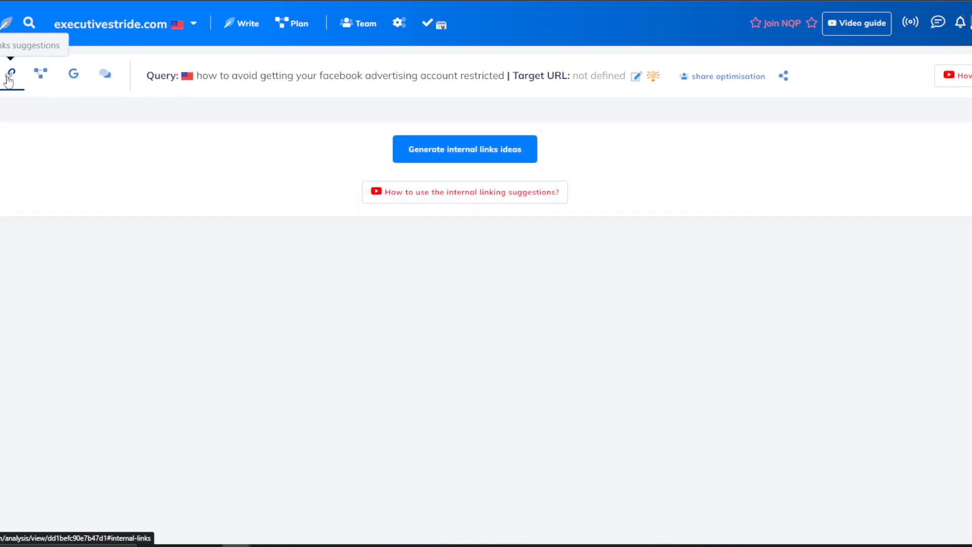
{"action": "left_click", "coordinate": [0, 79]}
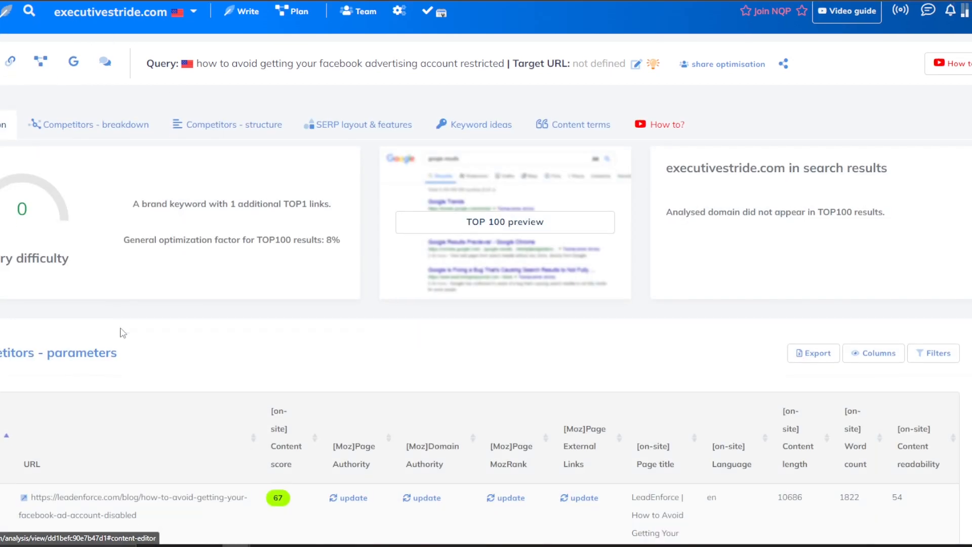
{"action": "scroll", "coordinate": [121, 324], "scroll_direction": "down", "scroll_amount": 4}
{"action": "scroll", "coordinate": [56, 213], "scroll_direction": "up", "scroll_amount": 4}
In the content editor, select the '…I do if my Facebook account is restricted from advertising?' heading.
{"action": "left_click", "coordinate": [0, 76]}
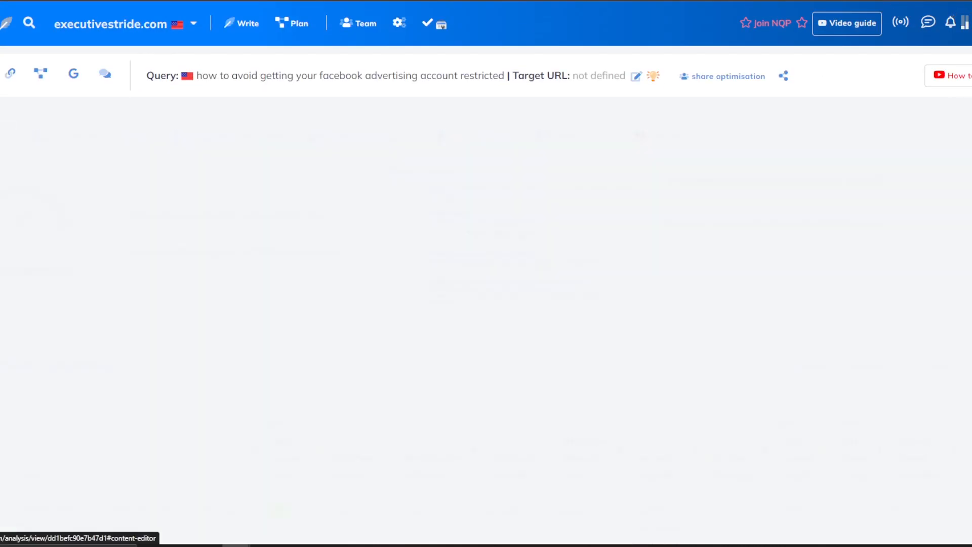
{"action": "scroll", "coordinate": [424, 330], "scroll_direction": "down", "scroll_amount": 7}
{"action": "scroll", "coordinate": [395, 359], "scroll_direction": "down", "scroll_amount": 5}
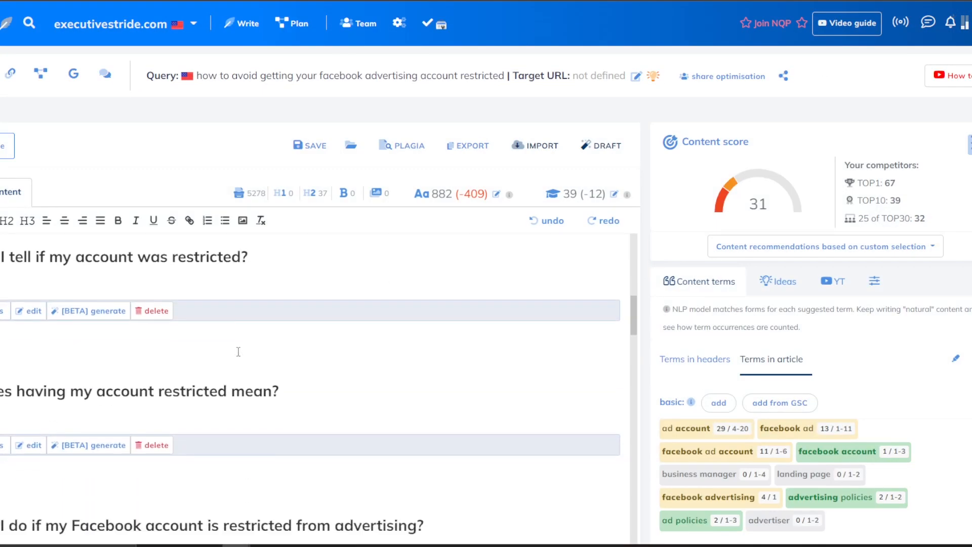
{"action": "left_click_drag", "start_coordinate": [283, 302], "coordinate": [155, 302]}
{"action": "scroll", "coordinate": [363, 280], "scroll_direction": "down", "scroll_amount": 5}
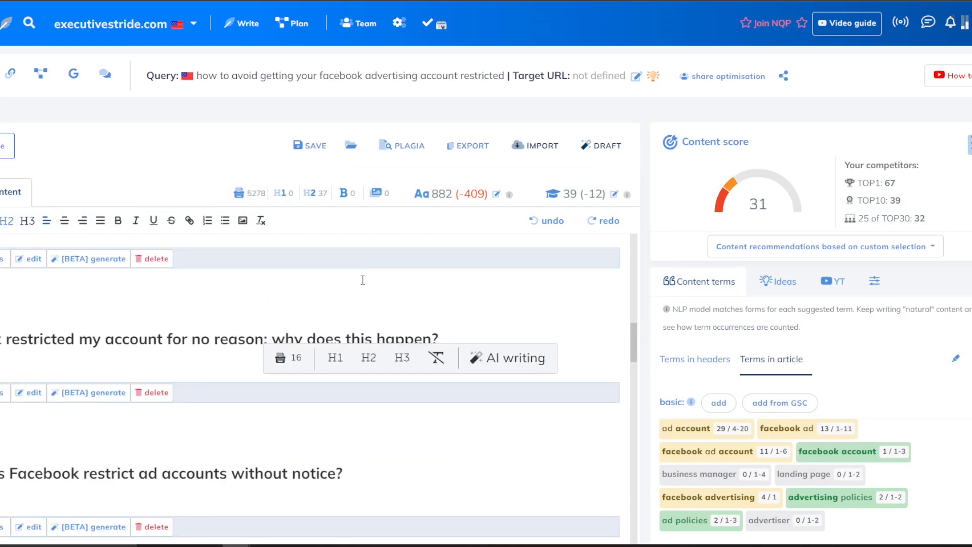
{"action": "scroll", "coordinate": [362, 280], "scroll_direction": "up", "scroll_amount": 1}
{"action": "left_click_drag", "start_coordinate": [424, 282], "coordinate": [0, 282]}
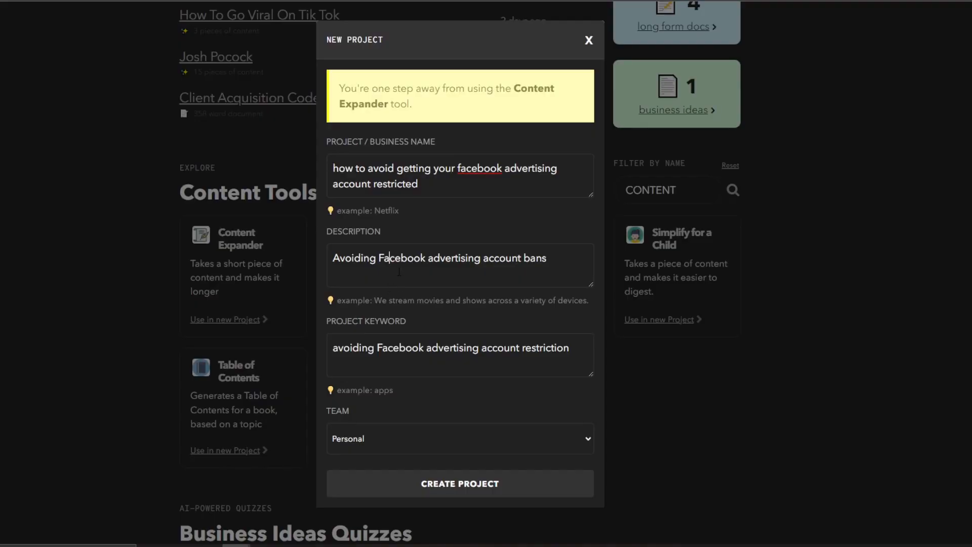
Paste the heading as the description, reword it to 'What to if your Facebook account…', and create the project.
{"action": "key", "text": "ctrl+a"}
{"action": "type", "text": "What do I do if my Facebook account is restricted from advertising?"}
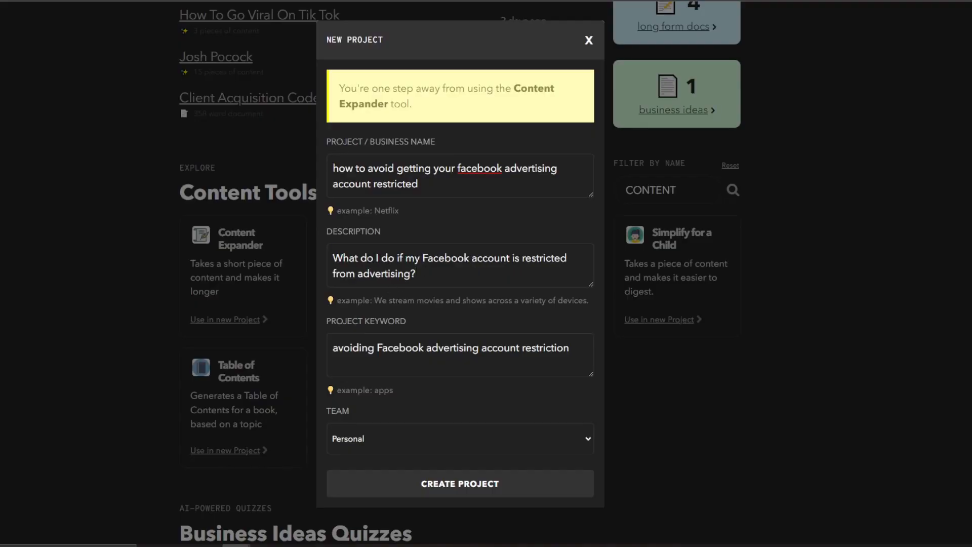
{"action": "left_click_drag", "start_coordinate": [361, 258], "coordinate": [368, 258]}
{"action": "type", "text": "t"}
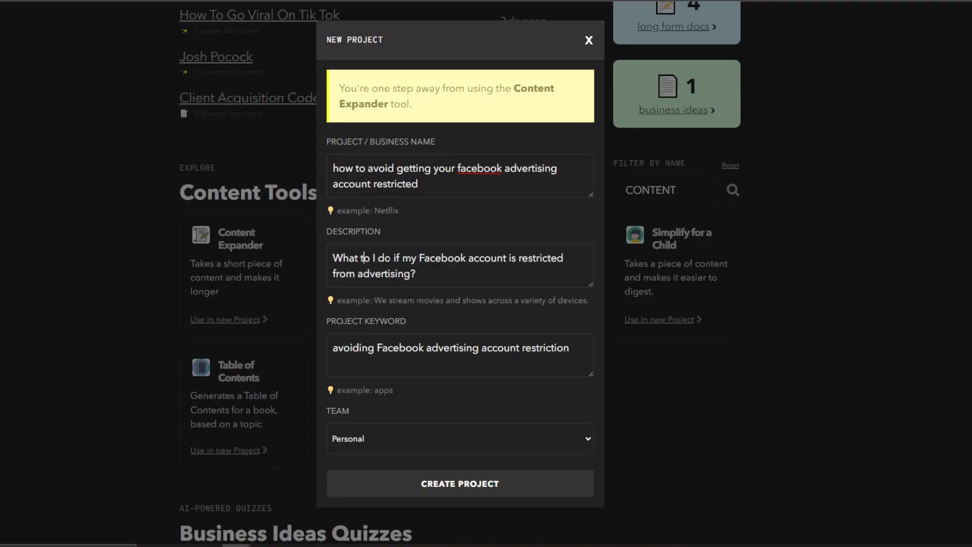
{"action": "left_click_drag", "start_coordinate": [373, 258], "coordinate": [412, 259]}
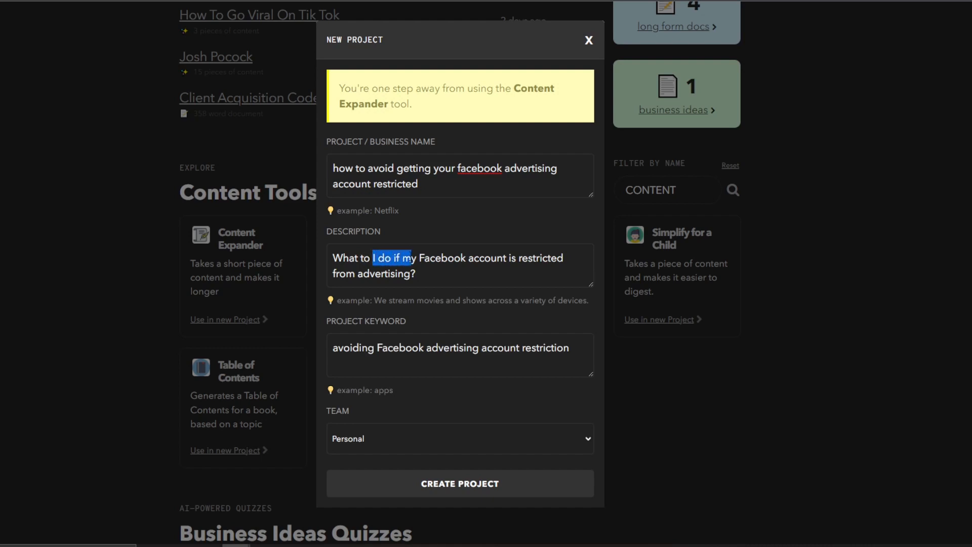
{"action": "type", "text": "if your"}
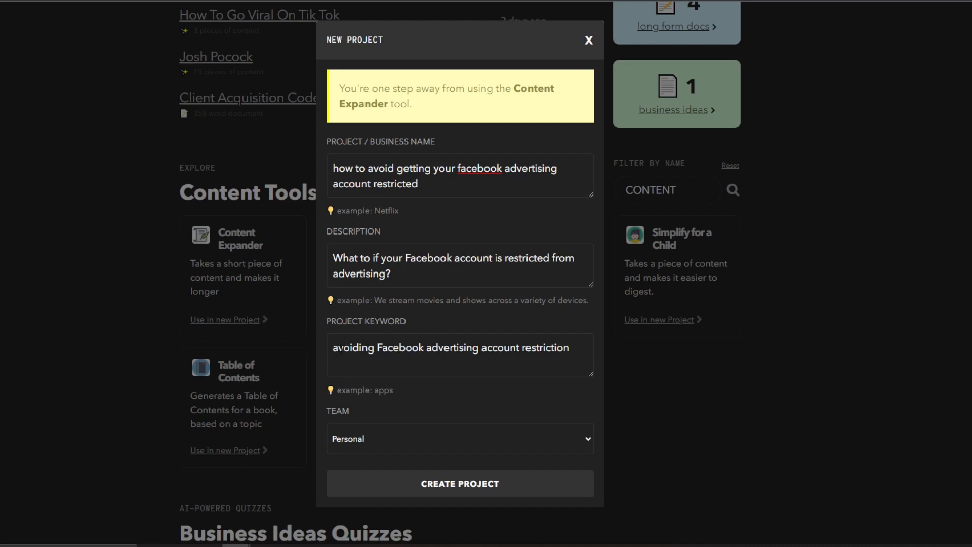
{"action": "left_click", "coordinate": [397, 482]}
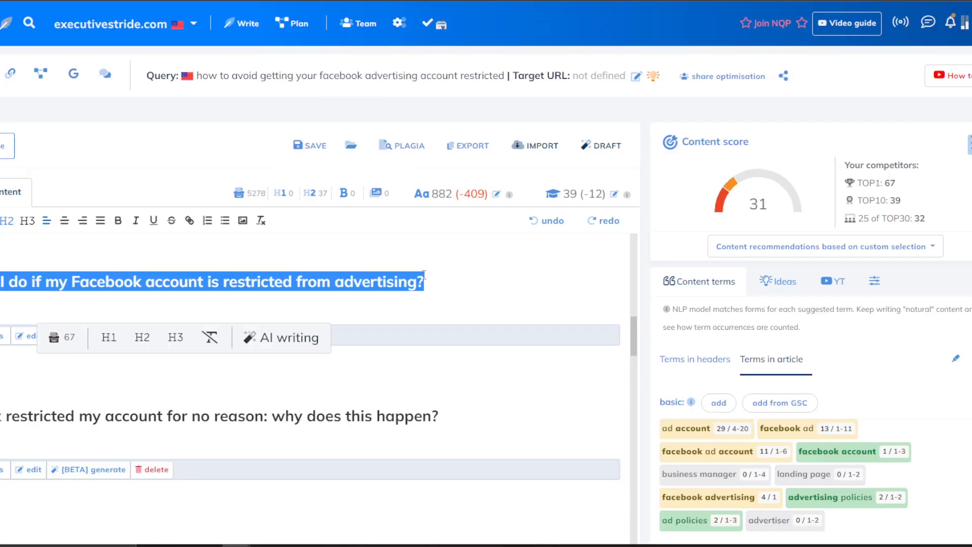
Check the Content Expander tone options and keep it set to professional.
{"action": "scroll", "coordinate": [414, 303], "scroll_direction": "up", "scroll_amount": 5}
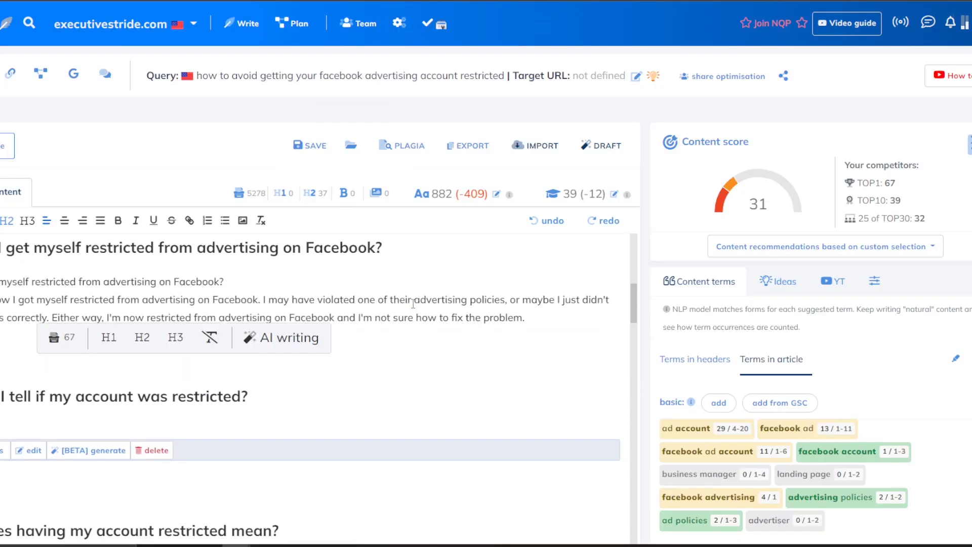
{"action": "scroll", "coordinate": [430, 268], "scroll_direction": "down", "scroll_amount": 2}
{"action": "scroll", "coordinate": [434, 264], "scroll_direction": "up", "scroll_amount": 2}
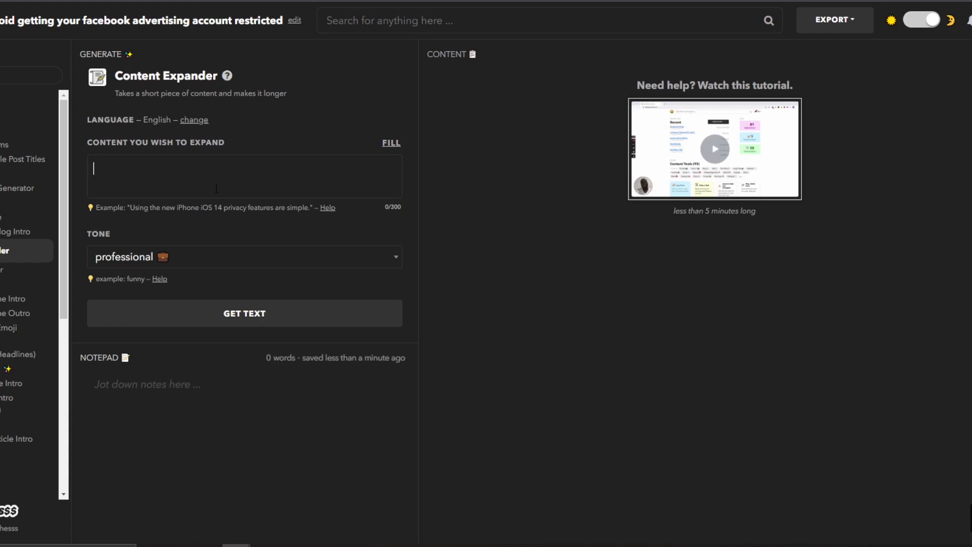
{"action": "left_click", "coordinate": [211, 260]}
{"action": "scroll", "coordinate": [190, 370], "scroll_direction": "down", "scroll_amount": 1}
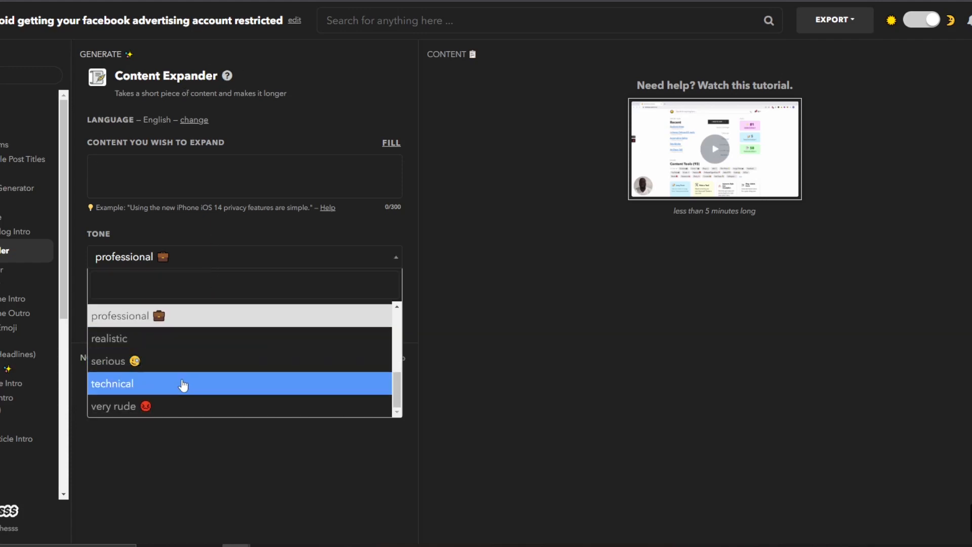
{"action": "scroll", "coordinate": [185, 369], "scroll_direction": "up", "scroll_amount": 3}
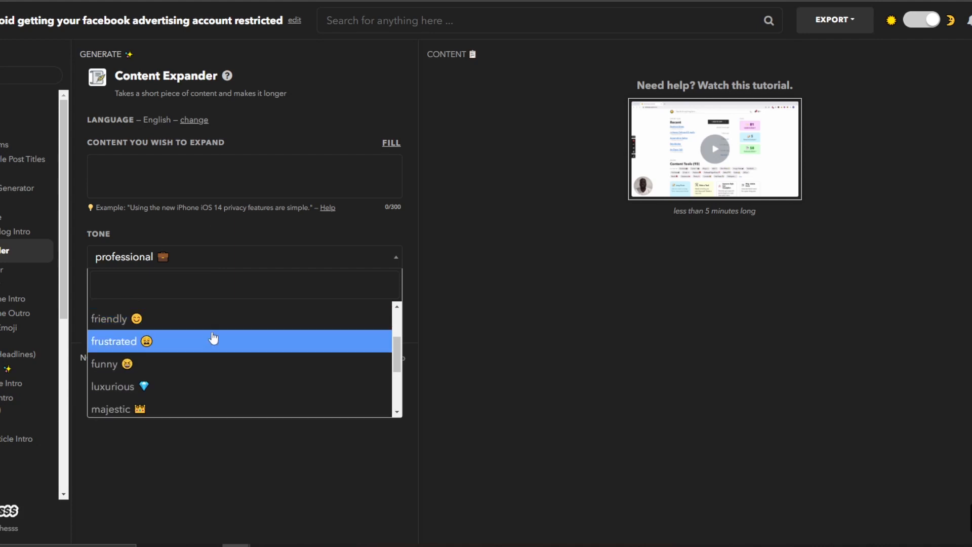
{"action": "left_click", "coordinate": [444, 278]}
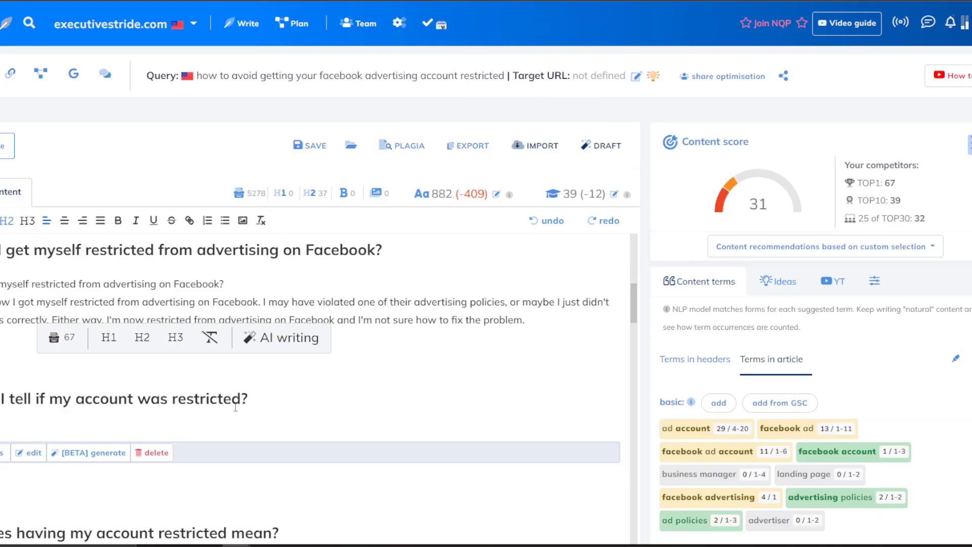
Copy 'How can I tell if my account was restricted?' from NeuronWriter and generate its expansion.
{"action": "left_click", "coordinate": [233, 401]}
{"action": "left_click_drag", "start_coordinate": [267, 402], "coordinate": [1, 403]}
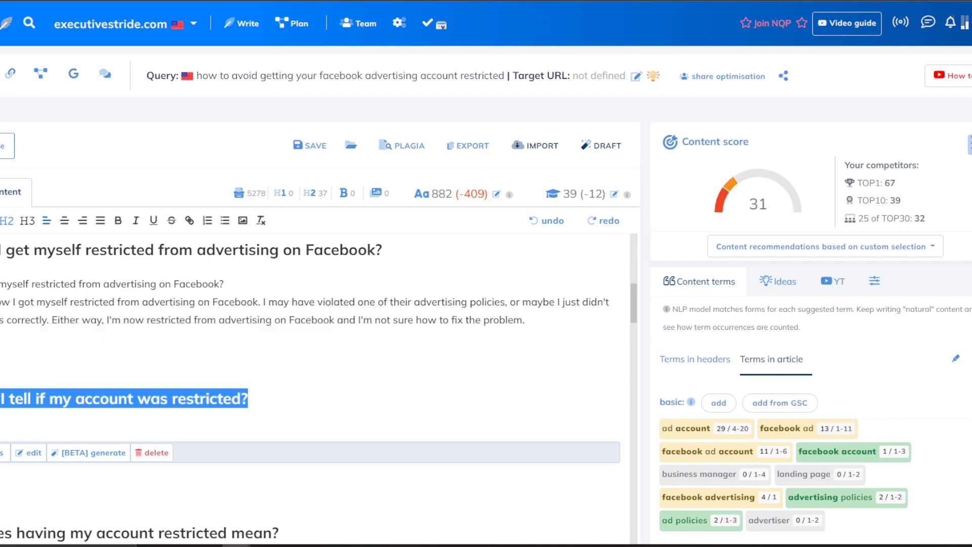
{"action": "key", "text": "ctrl+c"}
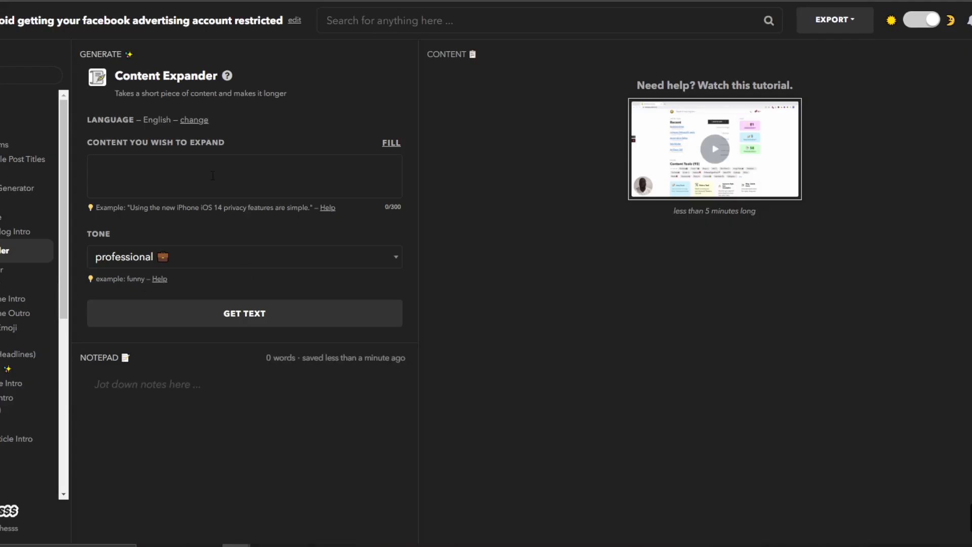
{"action": "key", "text": "ctrl+v"}
{"action": "left_click", "coordinate": [167, 321]}
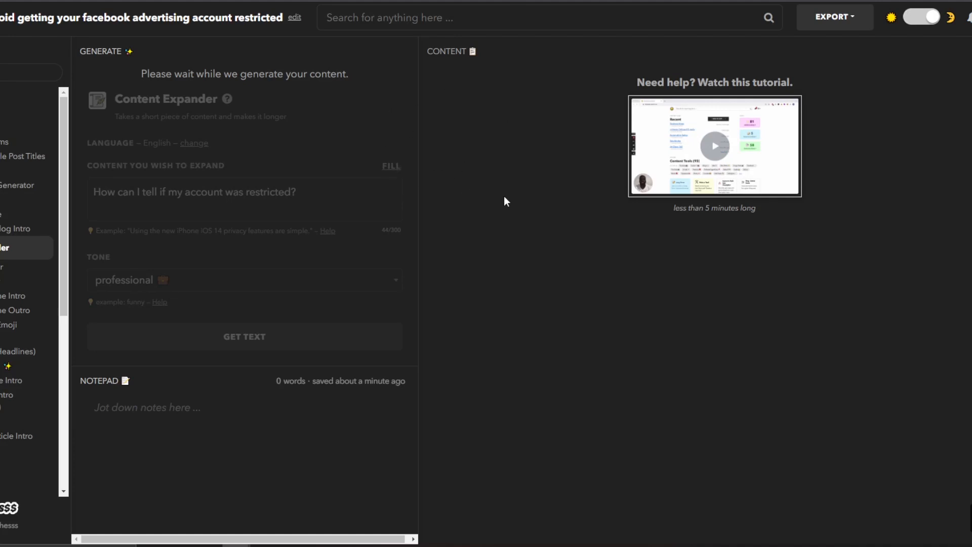
Toggle the light theme on and off, then reload Nichesss to reveal the two expanded paragraphs.
{"action": "left_click", "coordinate": [934, 19]}
{"action": "left_click", "coordinate": [934, 20]}
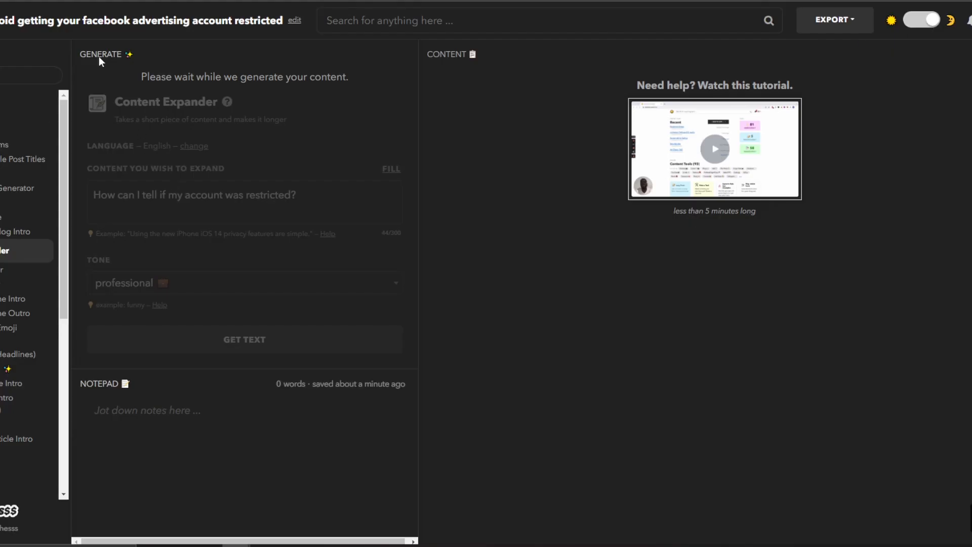
{"action": "key", "text": "F5"}
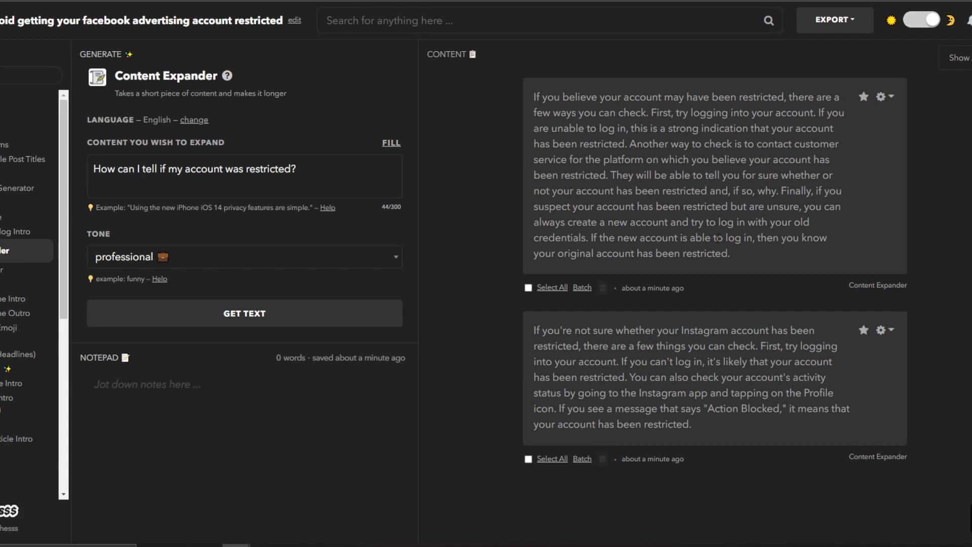
Reword the prompt to 'How can I tell if my facebook advertising account was restricted?' and regenerate.
{"action": "scroll", "coordinate": [654, 320], "scroll_direction": "down", "scroll_amount": 1}
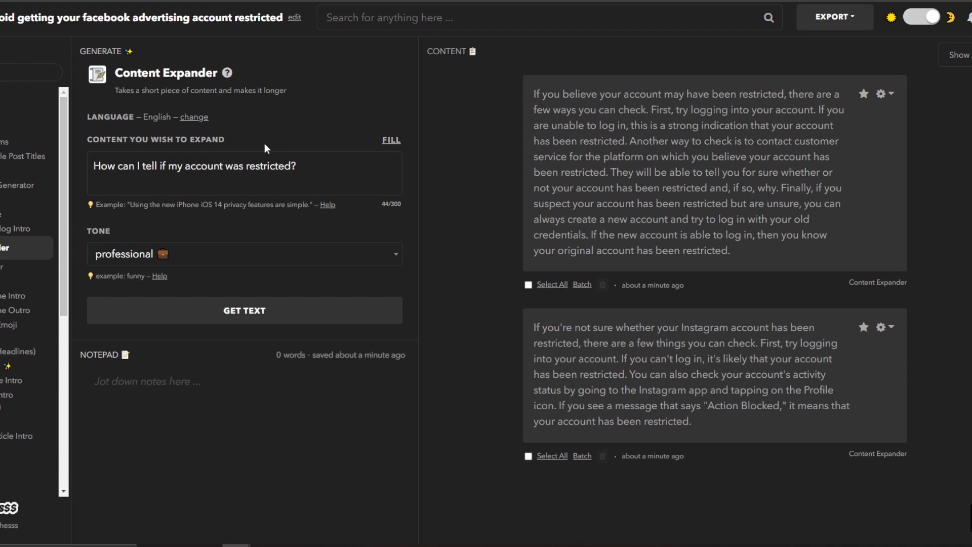
{"action": "left_click", "coordinate": [201, 165]}
{"action": "left_click", "coordinate": [185, 166]}
{"action": "type", "text": "facebook "}
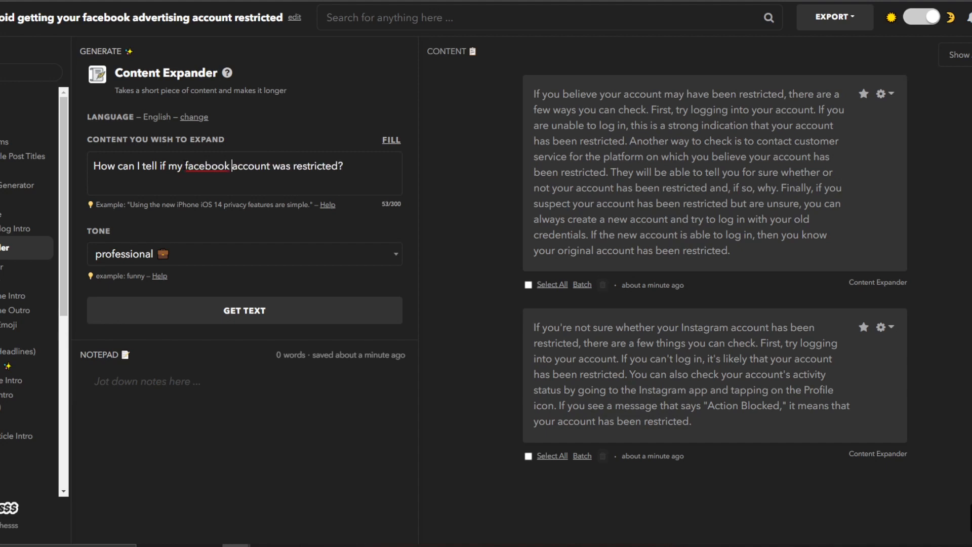
{"action": "type", "text": "adver"}
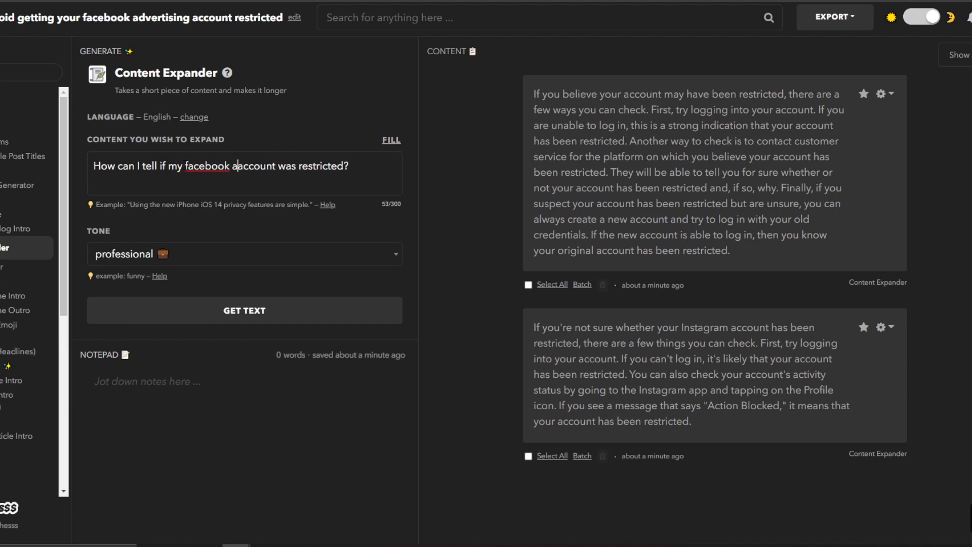
{"action": "type", "text": "tising a"}
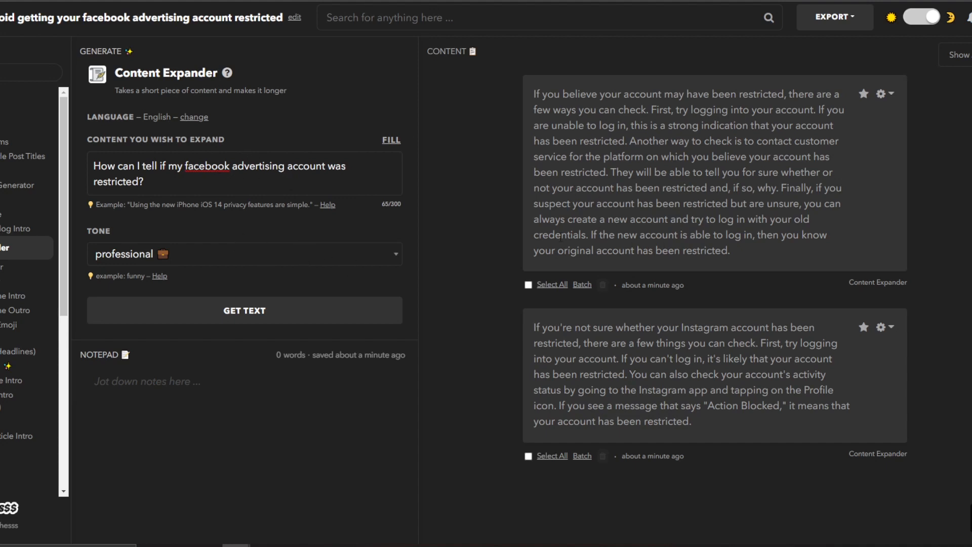
{"action": "left_click", "coordinate": [314, 314]}
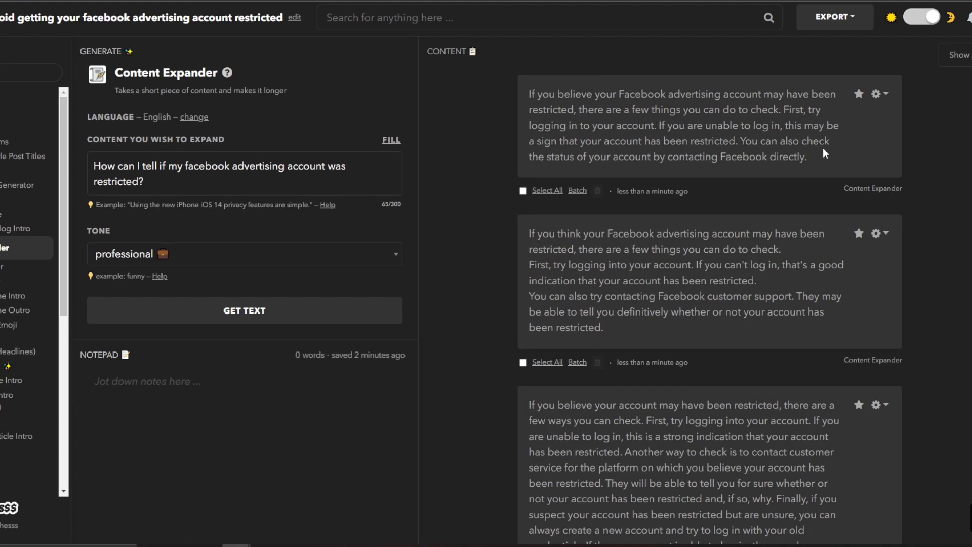
Select the second Facebook-advertising restriction paragraph among the Content Expander results.
{"action": "left_click_drag", "start_coordinate": [819, 156], "coordinate": [711, 141]}
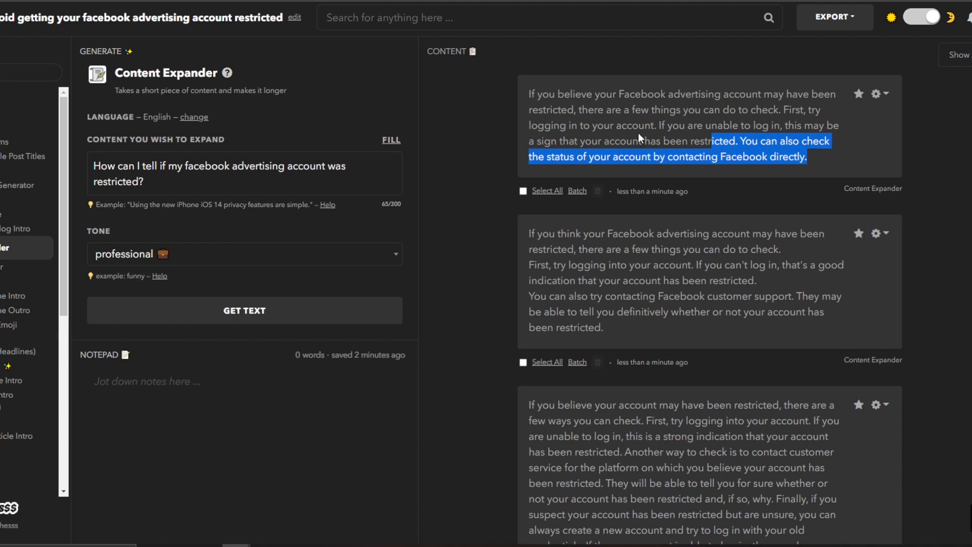
{"action": "left_click", "coordinate": [768, 147]}
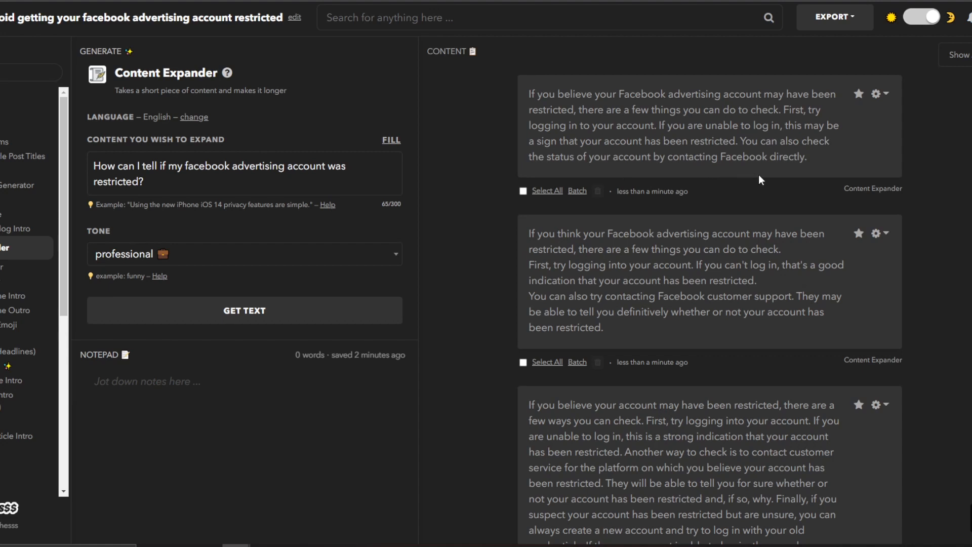
{"action": "scroll", "coordinate": [784, 182], "scroll_direction": "down", "scroll_amount": 2}
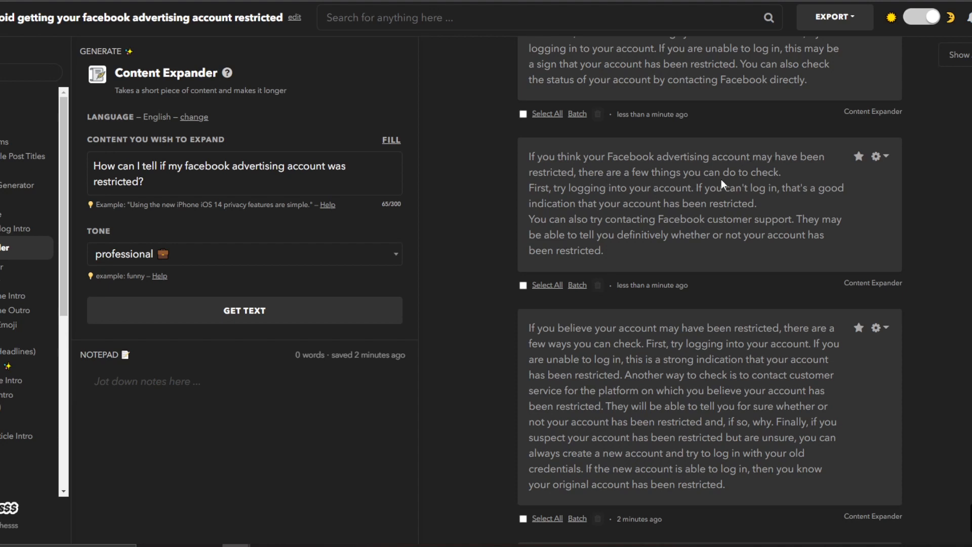
{"action": "scroll", "coordinate": [722, 172], "scroll_direction": "up", "scroll_amount": 2}
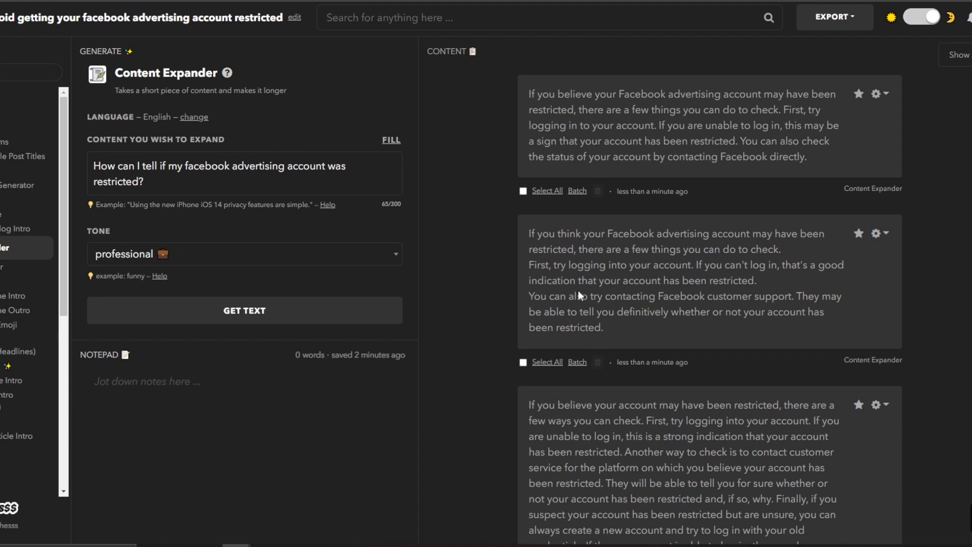
{"action": "left_click_drag", "start_coordinate": [629, 331], "coordinate": [527, 237]}
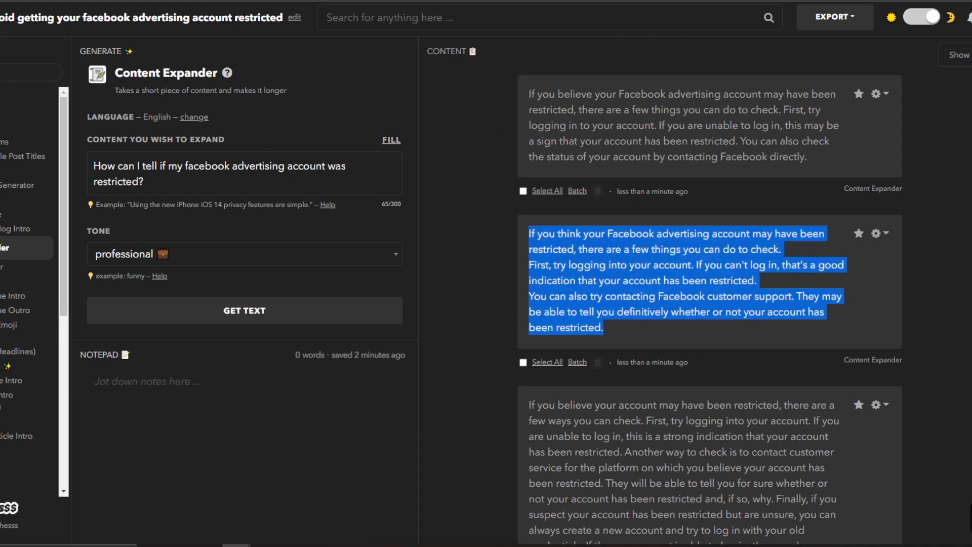
Return to NeuronWriter and place the caret under the account-restricted heading.
{"action": "left_click", "coordinate": [649, 1]}
{"action": "scroll", "coordinate": [250, 369], "scroll_direction": "down", "scroll_amount": 2}
{"action": "left_click", "coordinate": [306, 320]}
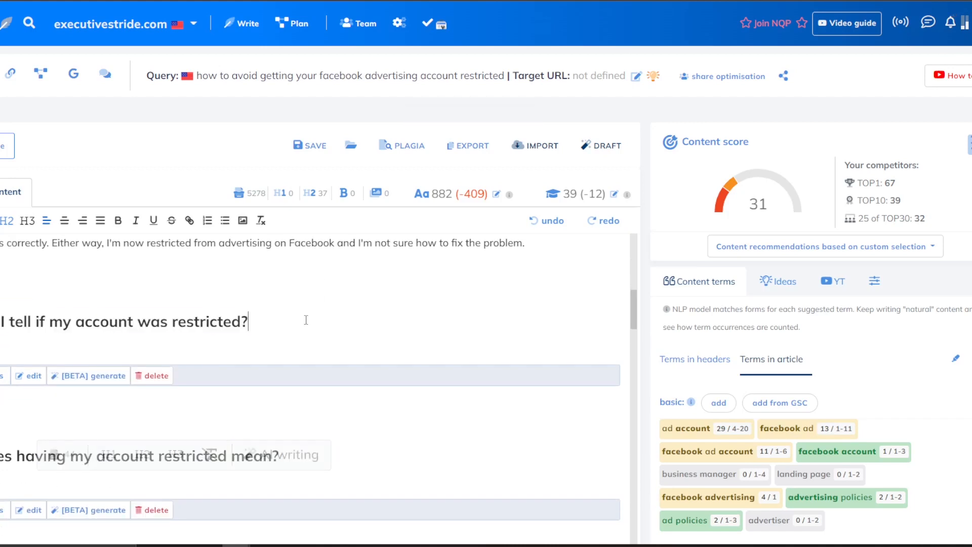
Paste the copied paragraph under the heading as plain text and remove the extra blank line.
{"action": "key", "text": "ctrl+v"}
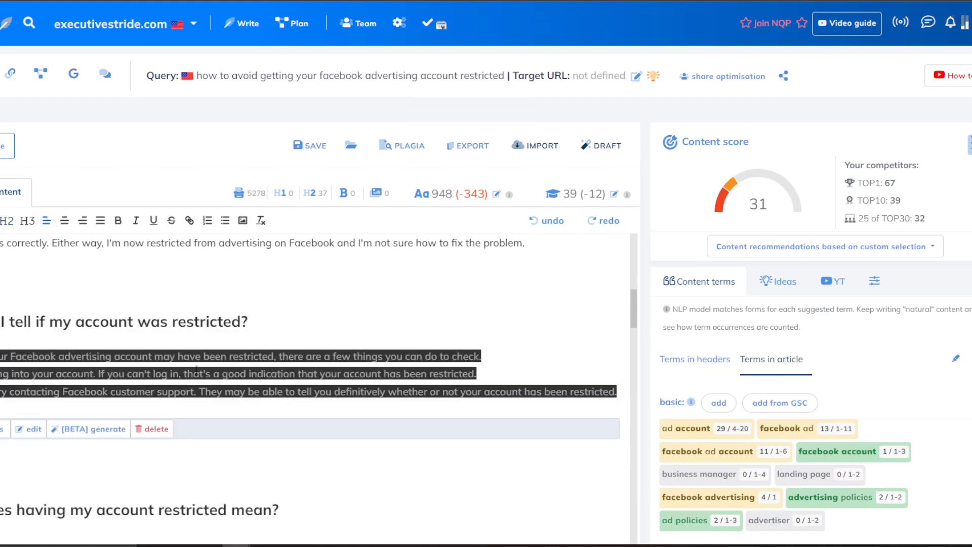
{"action": "scroll", "coordinate": [319, 243], "scroll_direction": "down", "scroll_amount": 1}
{"action": "key", "text": "ctrl+z"}
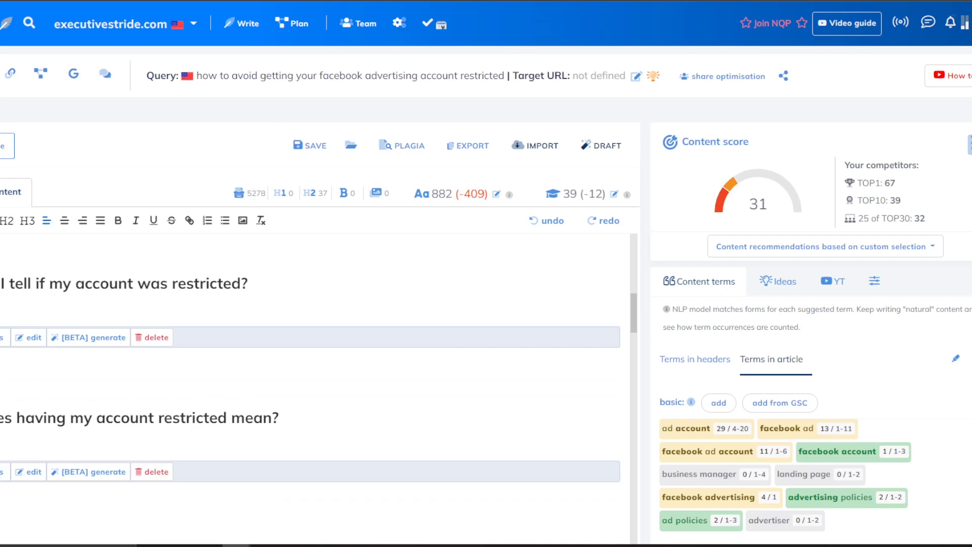
{"action": "key", "text": "ctrl+v"}
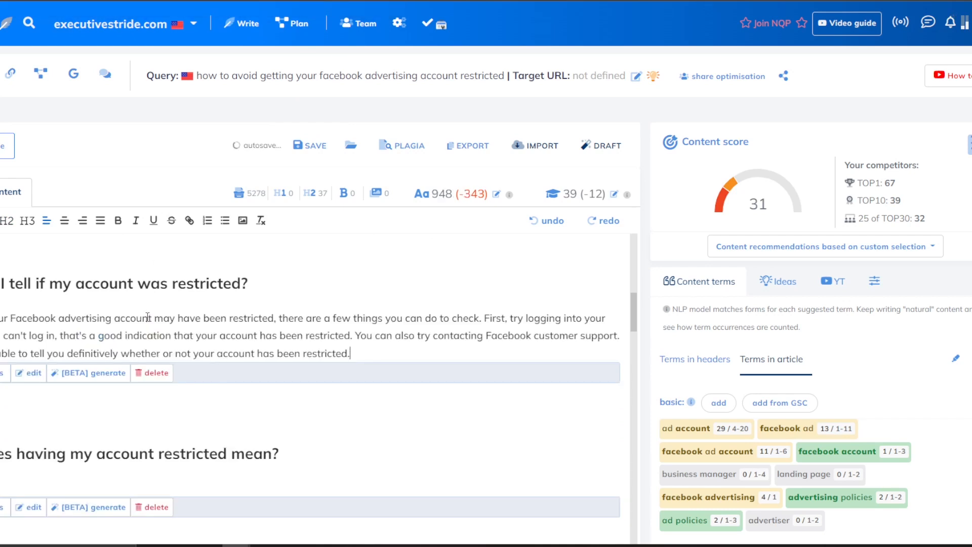
{"action": "scroll", "coordinate": [67, 463], "scroll_direction": "up", "scroll_amount": 2}
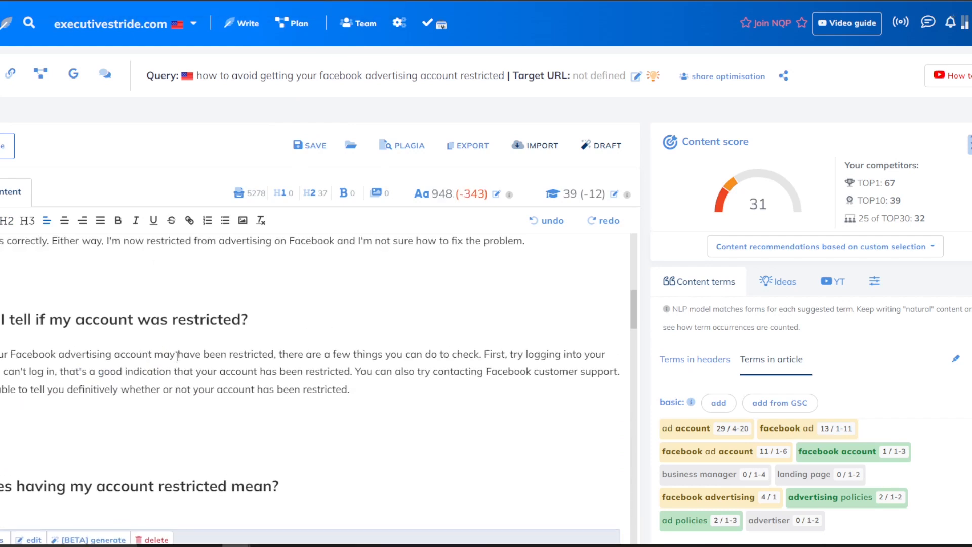
{"action": "scroll", "coordinate": [194, 339], "scroll_direction": "down", "scroll_amount": 1}
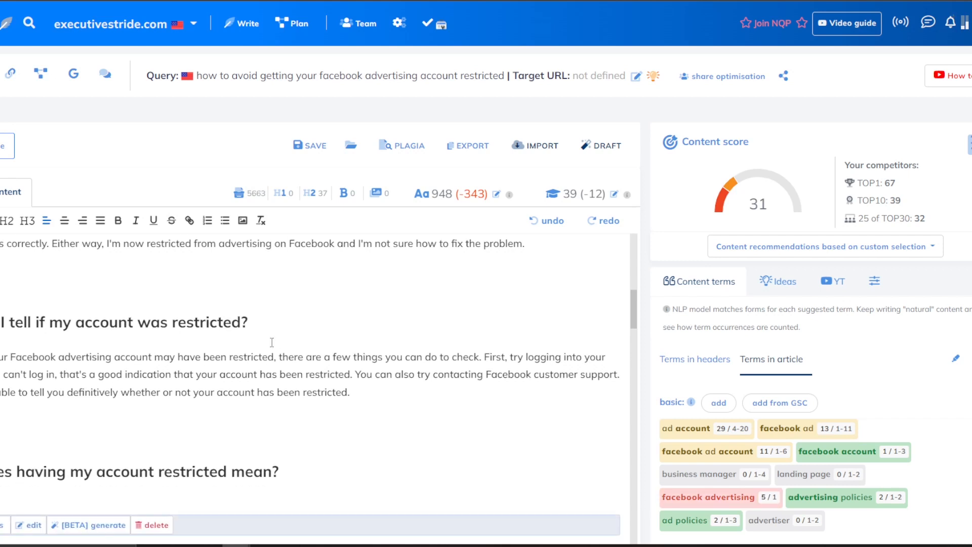
{"action": "scroll", "coordinate": [9, 432], "scroll_direction": "up", "scroll_amount": 5}
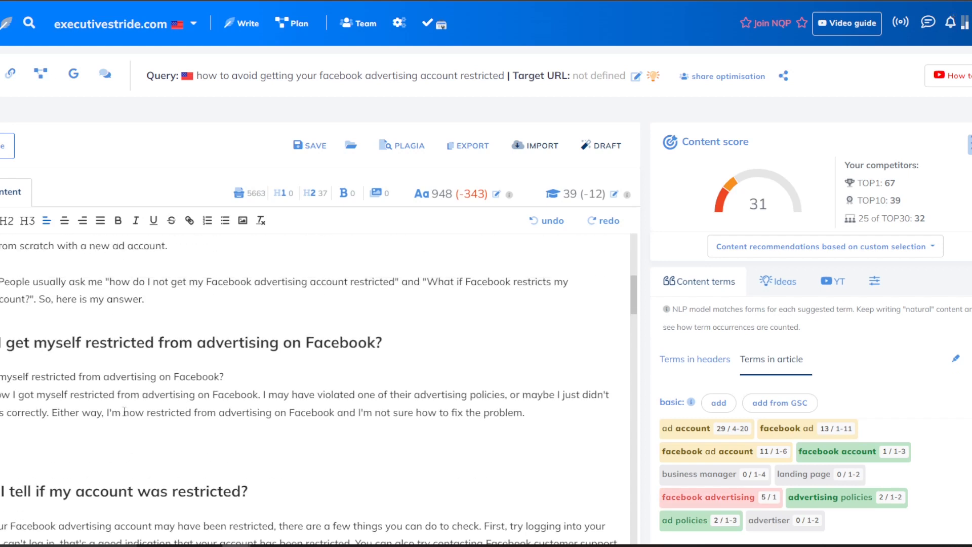
{"action": "key", "text": "BackSpace"}
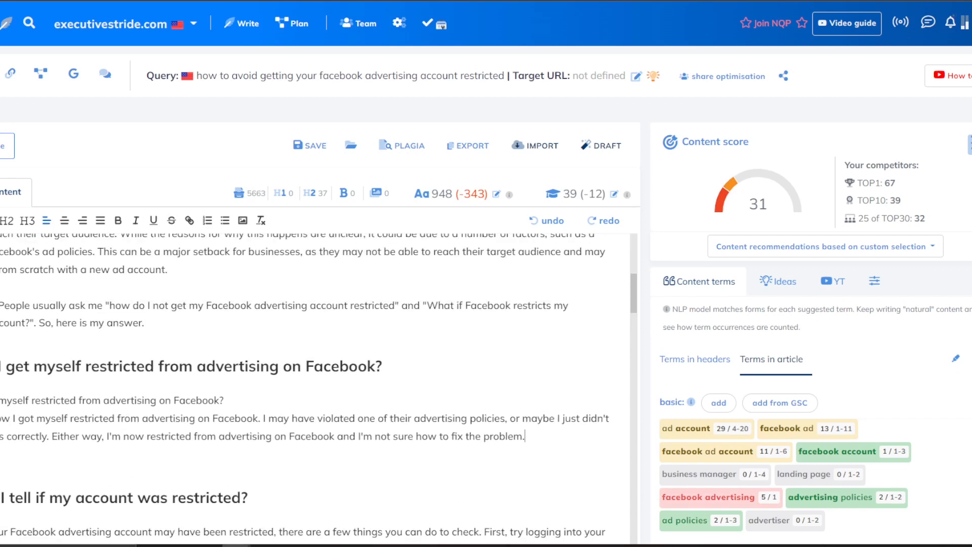
Review the article around the new paragraph, now at 948 words.
{"action": "left_click_drag", "start_coordinate": [1, 454], "coordinate": [1, 436]}
{"action": "left_click", "coordinate": [1, 498]}
{"action": "scroll", "coordinate": [152, 283], "scroll_direction": "down", "scroll_amount": 10}
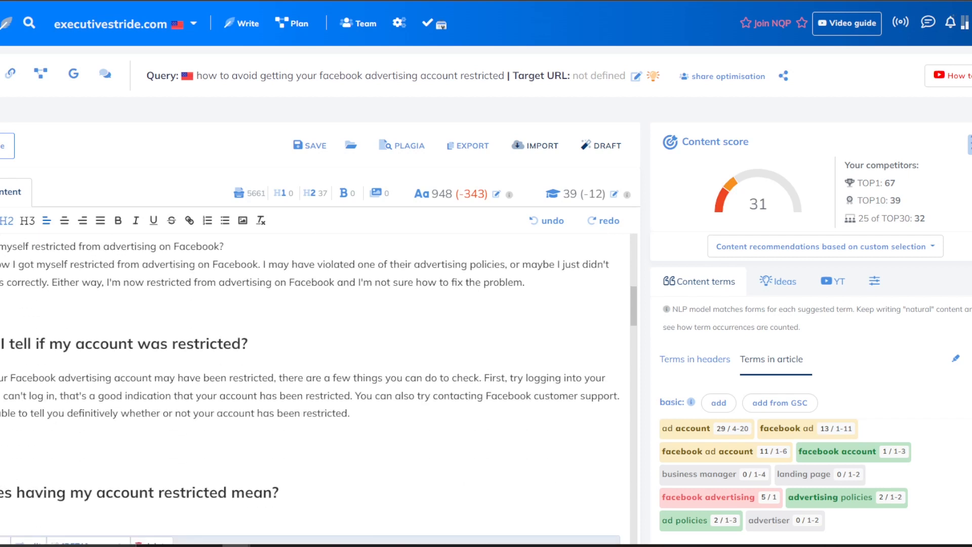
{"action": "scroll", "coordinate": [307, 436], "scroll_direction": "down", "scroll_amount": 15}
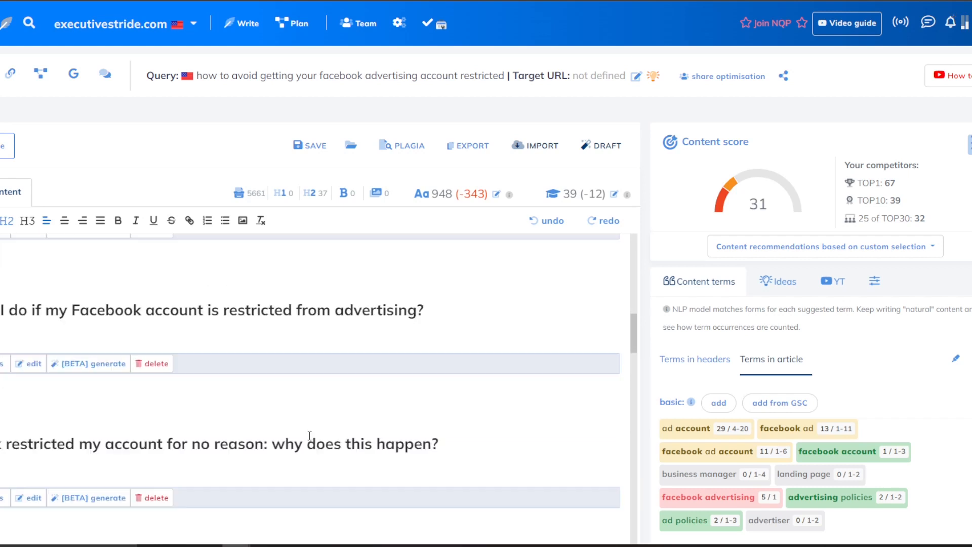
{"action": "scroll", "coordinate": [307, 437], "scroll_direction": "up", "scroll_amount": 10}
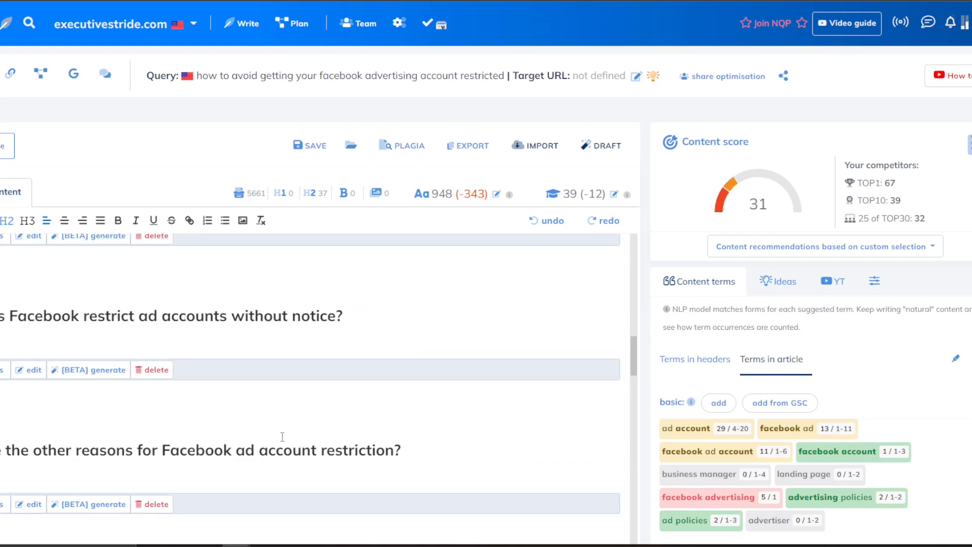
{"action": "scroll", "coordinate": [217, 418], "scroll_direction": "up", "scroll_amount": 5}
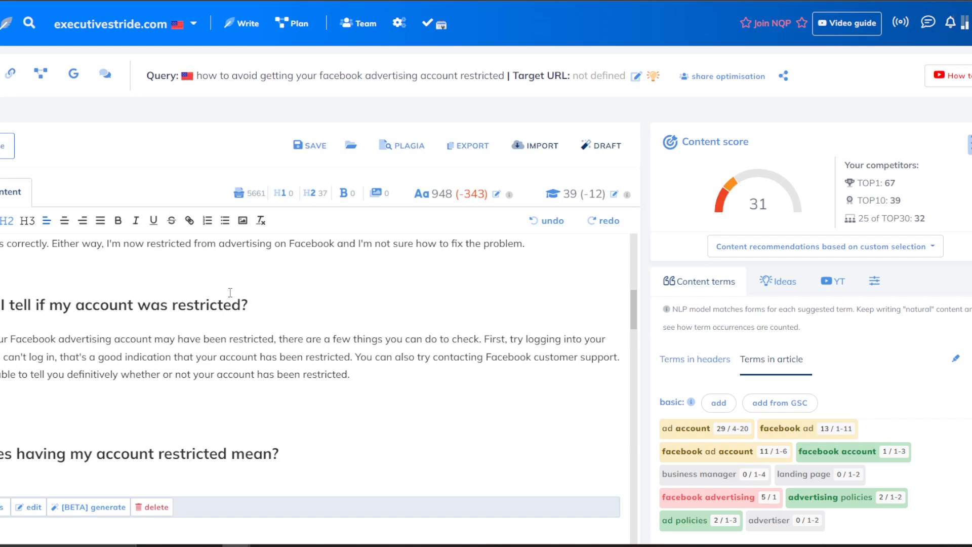
{"action": "scroll", "coordinate": [201, 398], "scroll_direction": "down", "scroll_amount": 4}
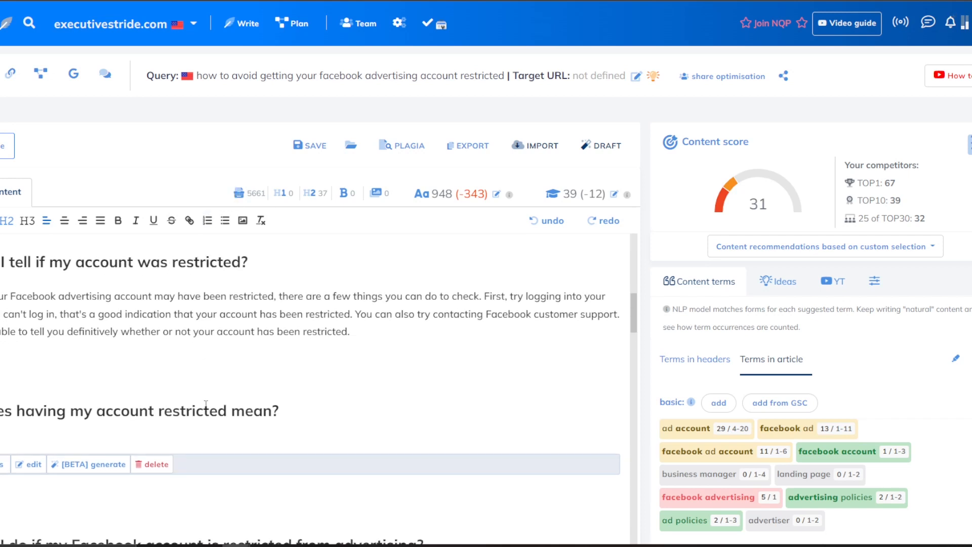
{"action": "scroll", "coordinate": [201, 398], "scroll_direction": "down", "scroll_amount": 1}
{"action": "scroll", "coordinate": [201, 355], "scroll_direction": "up", "scroll_amount": 2}
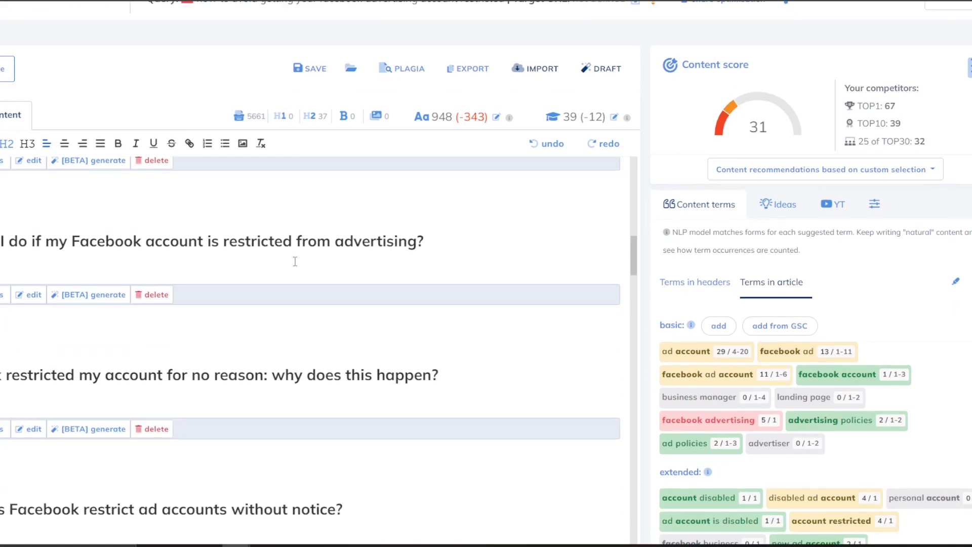
{"action": "scroll", "coordinate": [295, 261], "scroll_direction": "up", "scroll_amount": 4}
{"action": "scroll", "coordinate": [443, 304], "scroll_direction": "up", "scroll_amount": 5}
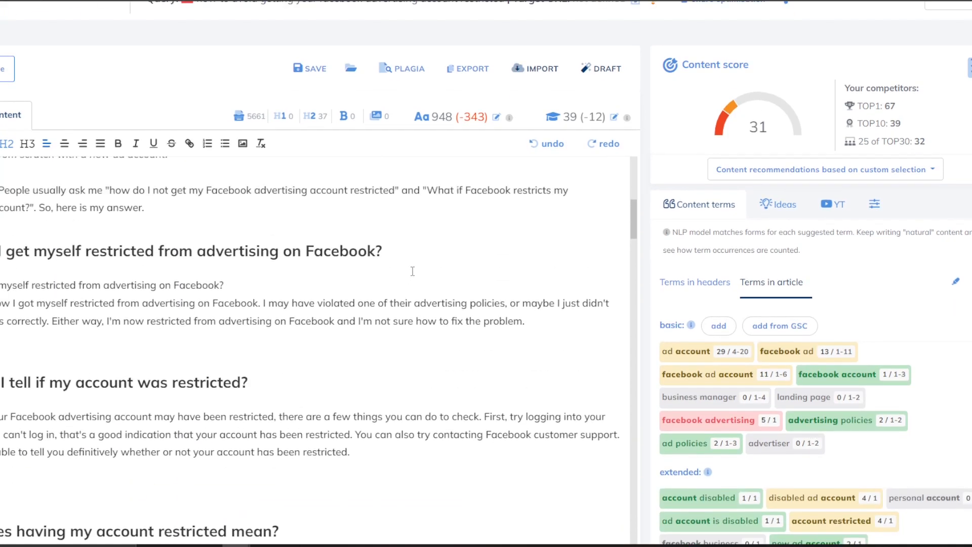
{"action": "scroll", "coordinate": [321, 425], "scroll_direction": "up", "scroll_amount": 5}
{"action": "scroll", "coordinate": [313, 405], "scroll_direction": "down", "scroll_amount": 15}
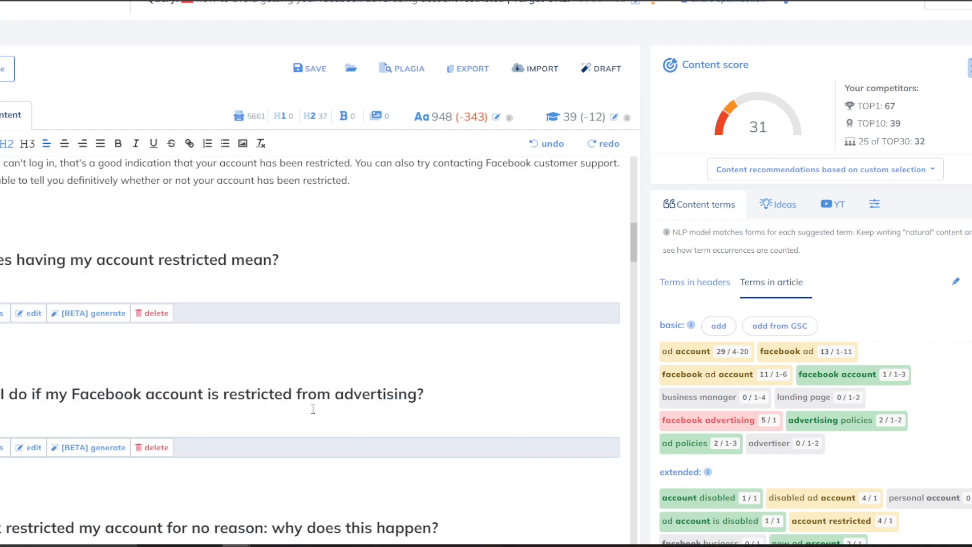
{"action": "scroll", "coordinate": [127, 309], "scroll_direction": "up", "scroll_amount": 2}
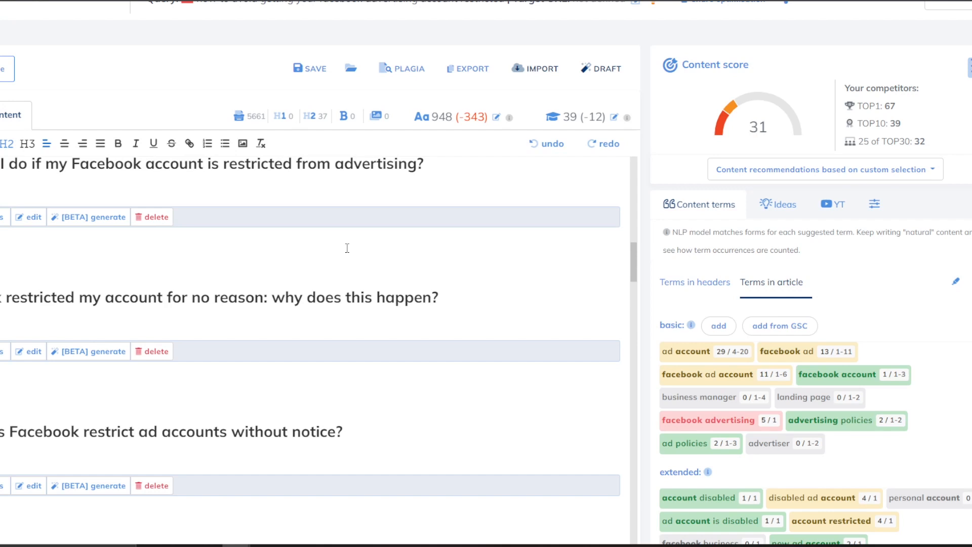
{"action": "left_click", "coordinate": [89, 217]}
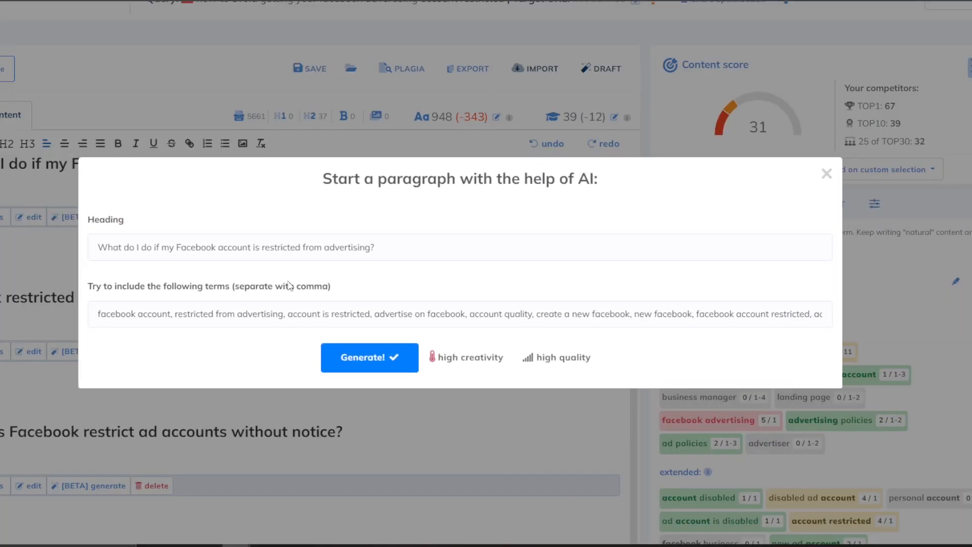
{"action": "left_click", "coordinate": [826, 174]}
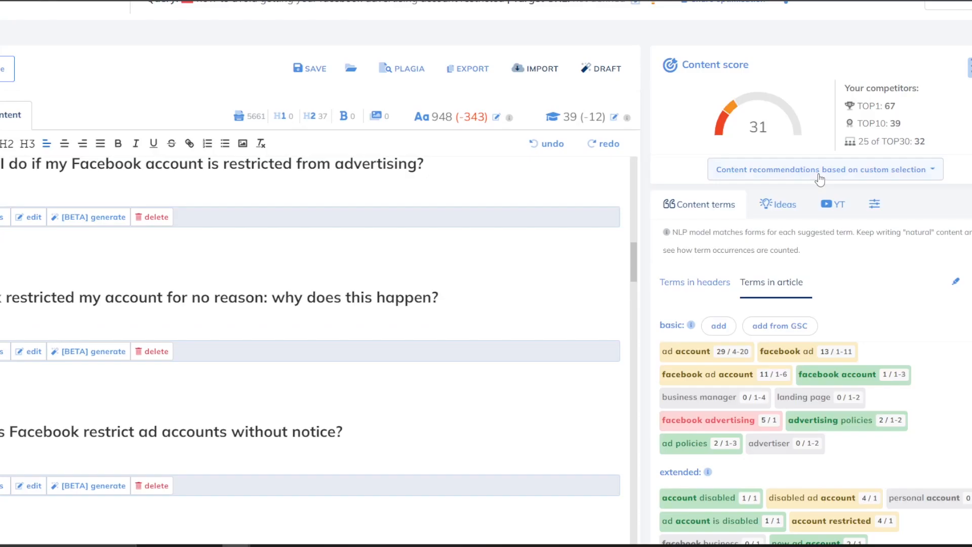
{"action": "scroll", "coordinate": [334, 238], "scroll_direction": "up", "scroll_amount": 1}
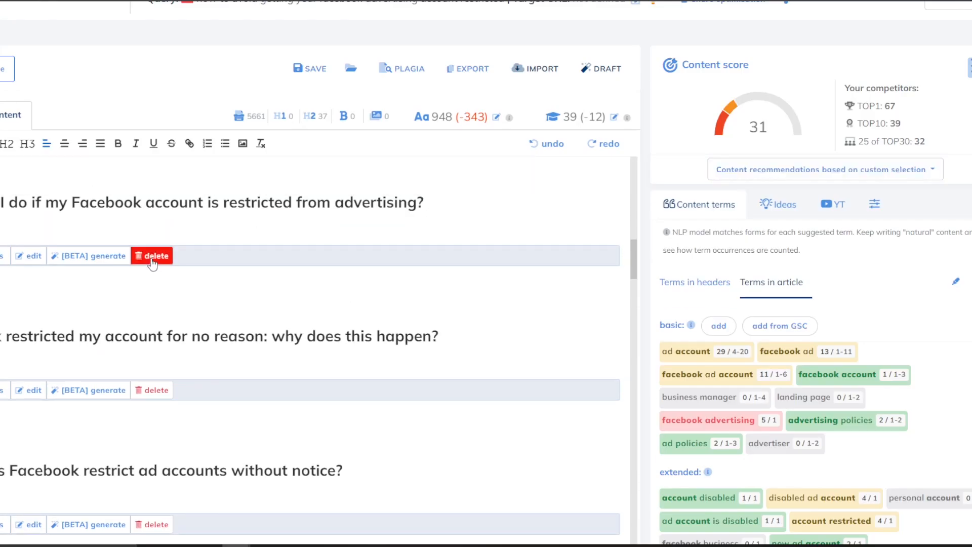
{"action": "scroll", "coordinate": [213, 248], "scroll_direction": "up", "scroll_amount": 3}
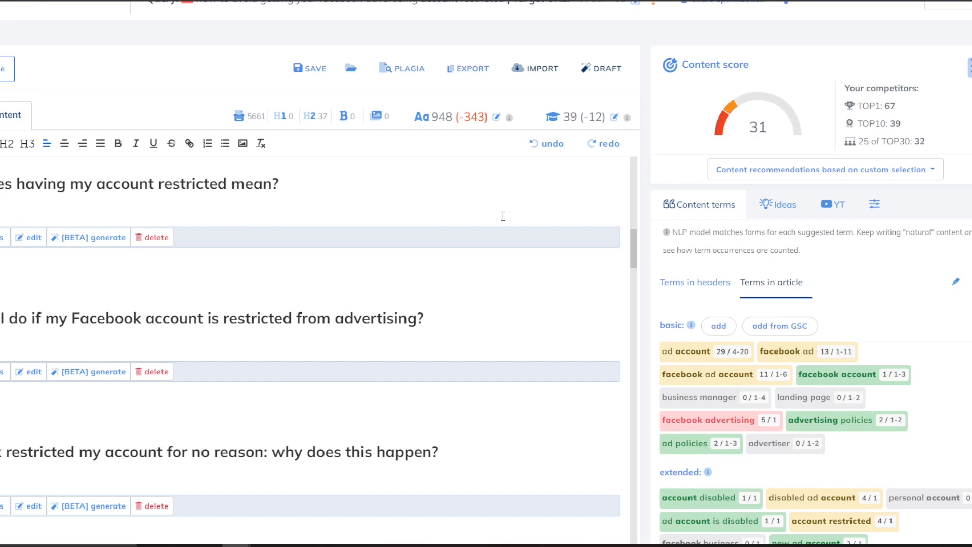
{"action": "scroll", "coordinate": [222, 274], "scroll_direction": "up", "scroll_amount": 1}
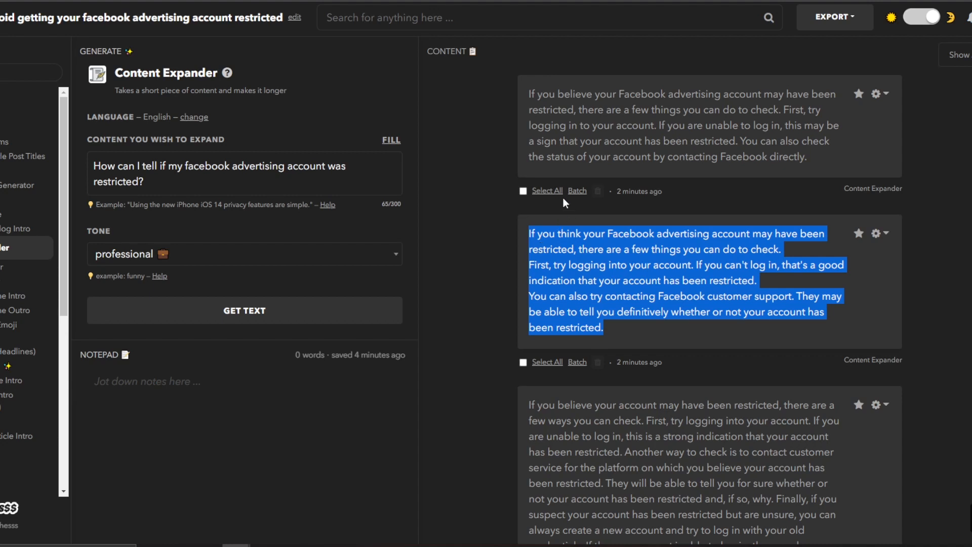
{"action": "left_click", "coordinate": [642, 0]}
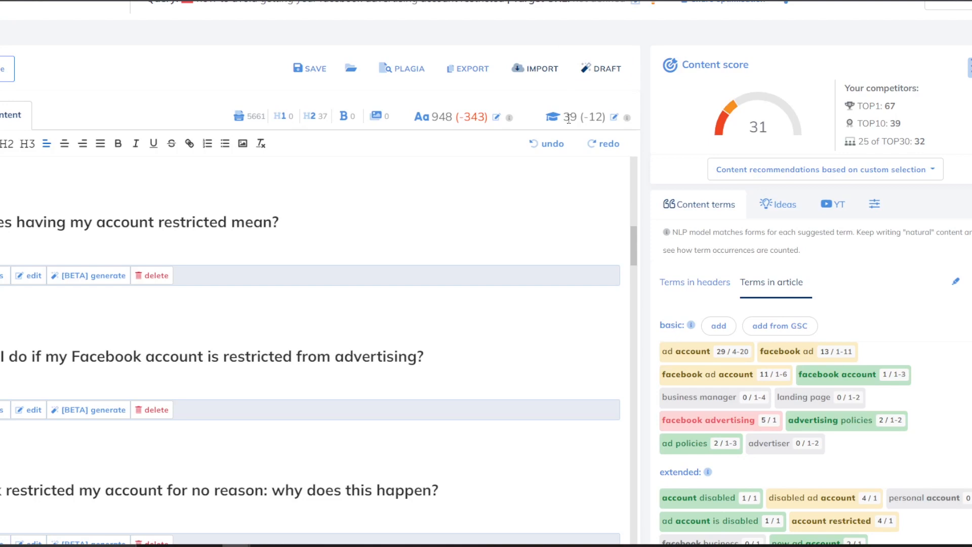
{"action": "scroll", "coordinate": [569, 120], "scroll_direction": "up", "scroll_amount": 2}
{"action": "scroll", "coordinate": [533, 151], "scroll_direction": "down", "scroll_amount": 1}
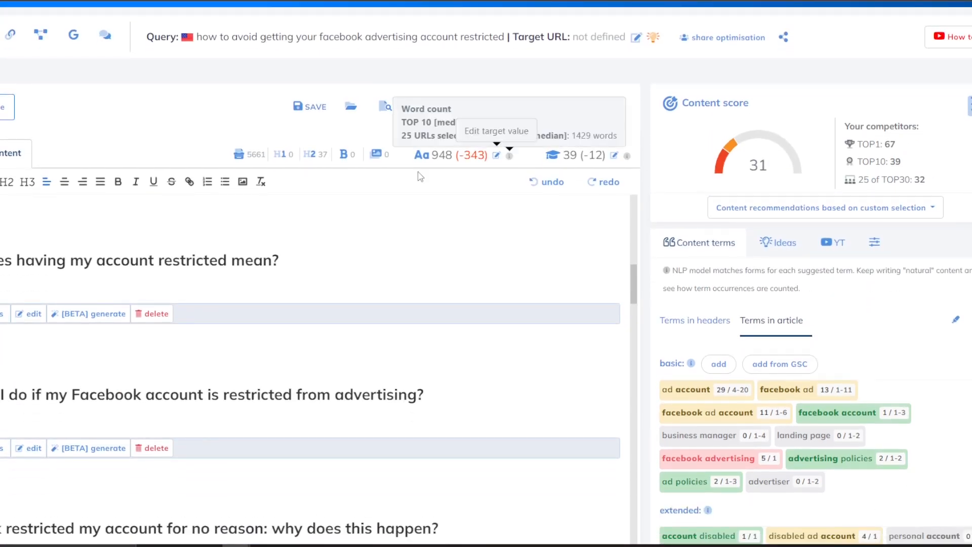
{"action": "left_click", "coordinate": [40, 261]}
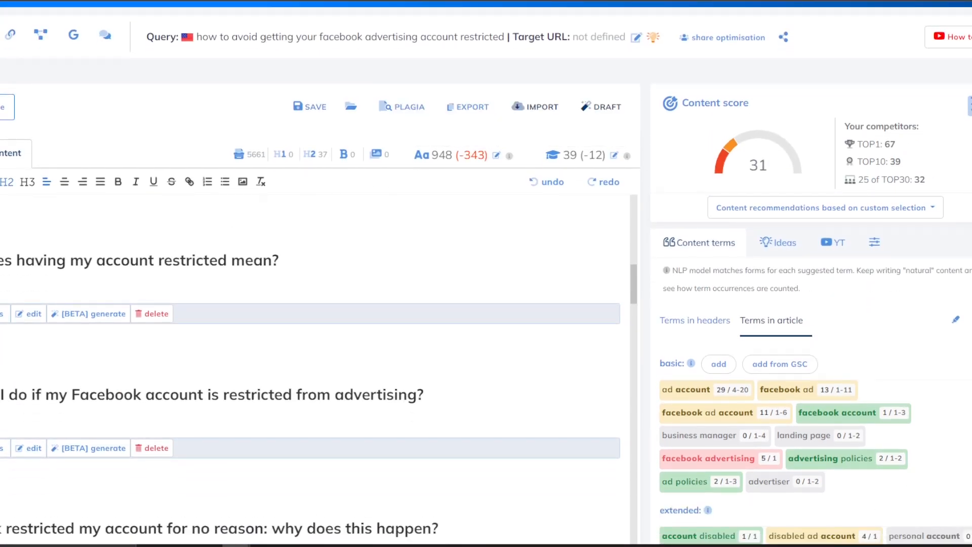
{"action": "scroll", "coordinate": [152, 284], "scroll_direction": "up", "scroll_amount": 4}
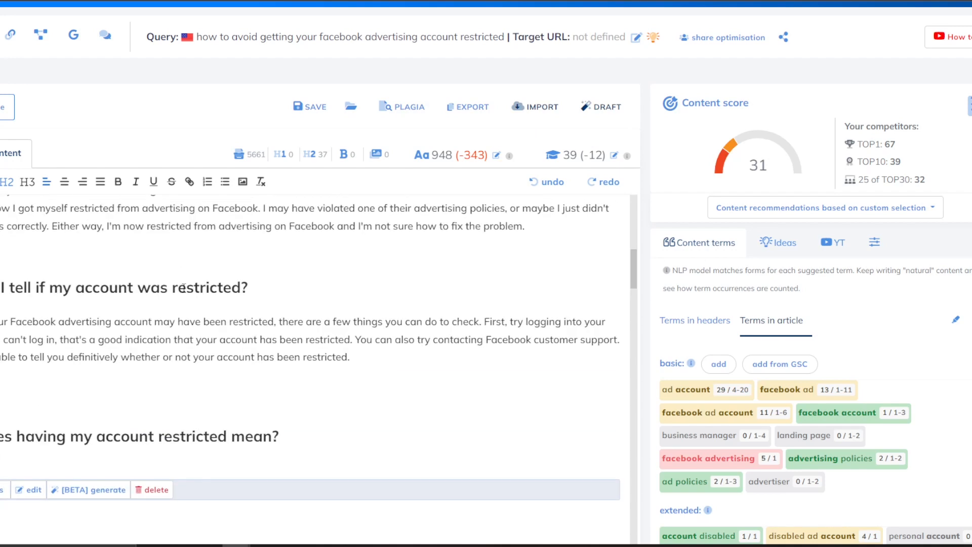
{"action": "scroll", "coordinate": [182, 283], "scroll_direction": "down", "scroll_amount": 2}
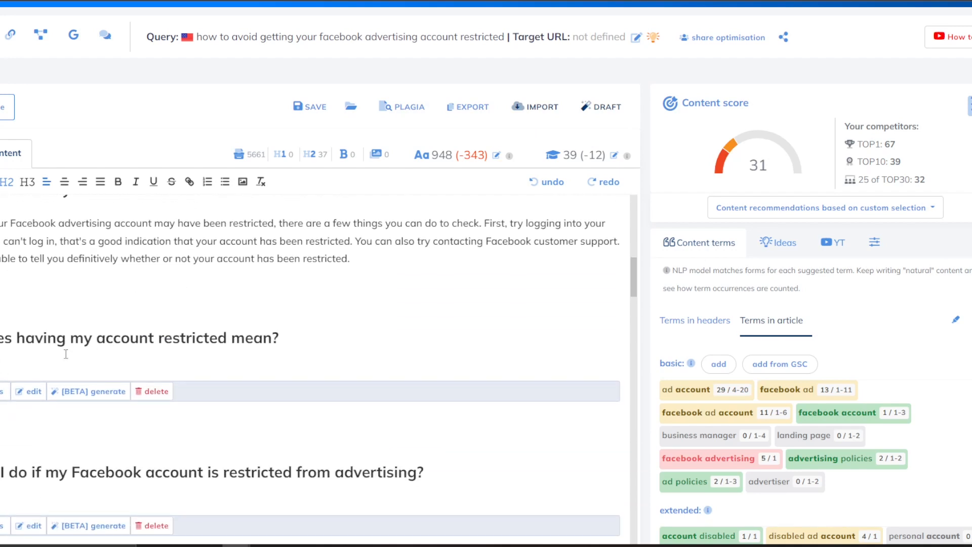
{"action": "left_click_drag", "start_coordinate": [62, 317], "coordinate": [173, 391]}
{"action": "left_click", "coordinate": [187, 372]}
Generate an AI paragraph for 'What does having my account restricted mean?' and insert it.
{"action": "left_click", "coordinate": [92, 391]}
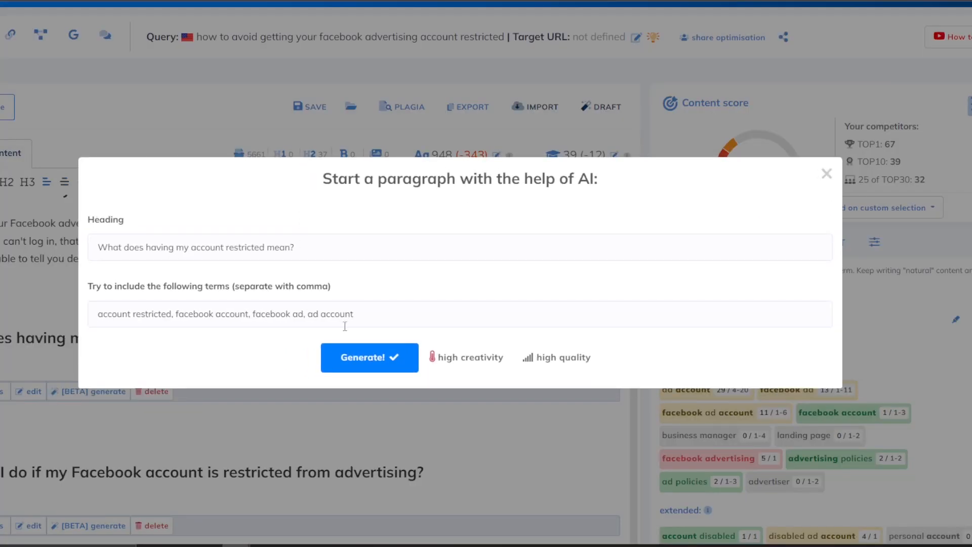
{"action": "left_click", "coordinate": [362, 357]}
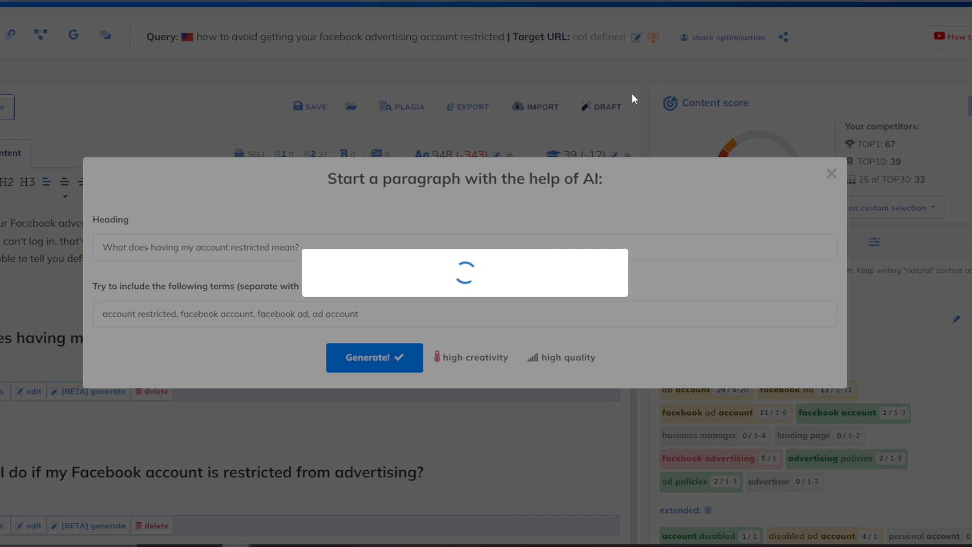
{"action": "left_click", "coordinate": [381, 363]}
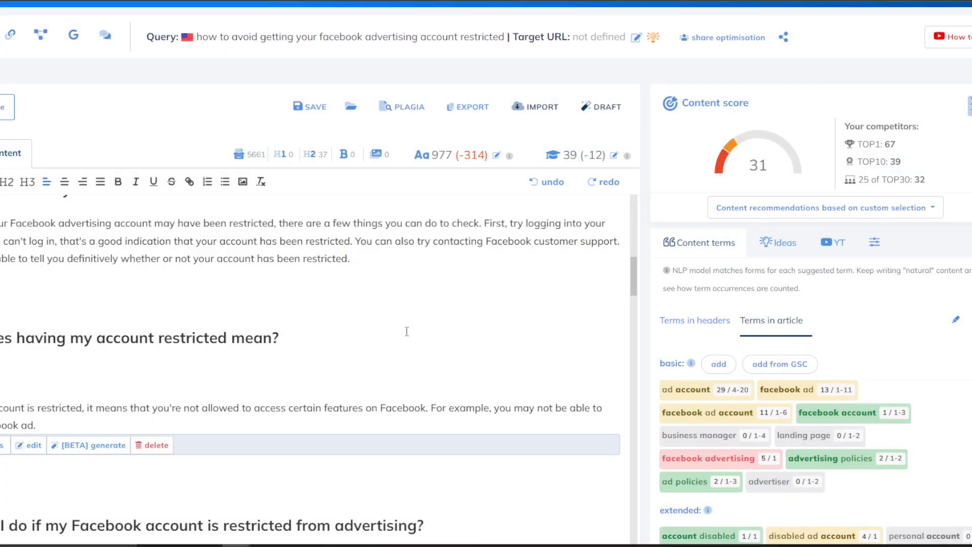
{"action": "key", "text": "BackSpace"}
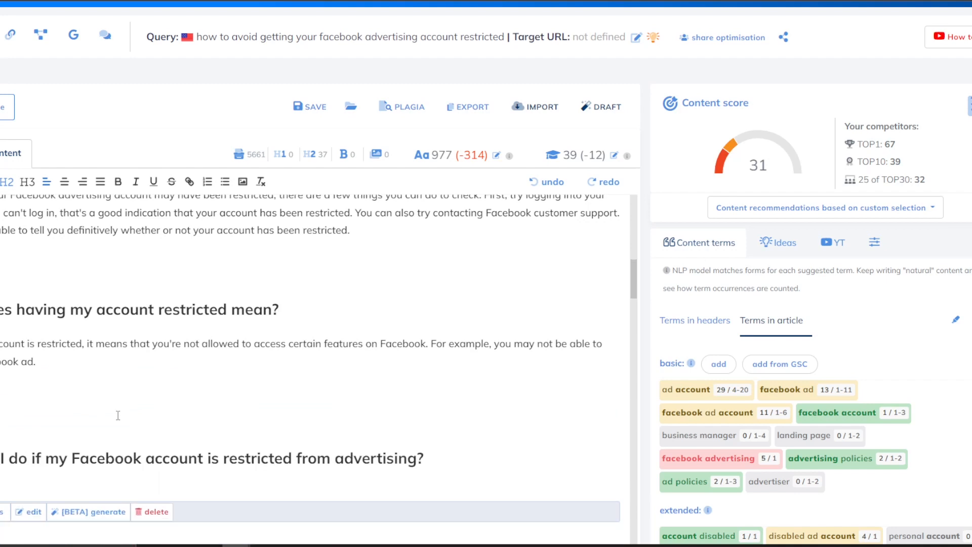
Remove the extra blank lines around the headings, leaving one line between sections.
{"action": "scroll", "coordinate": [44, 355], "scroll_direction": "down", "scroll_amount": 2}
{"action": "left_click", "coordinate": [46, 337]}
{"action": "key", "text": "BackSpace"}
{"action": "key", "text": "BackSpace"}
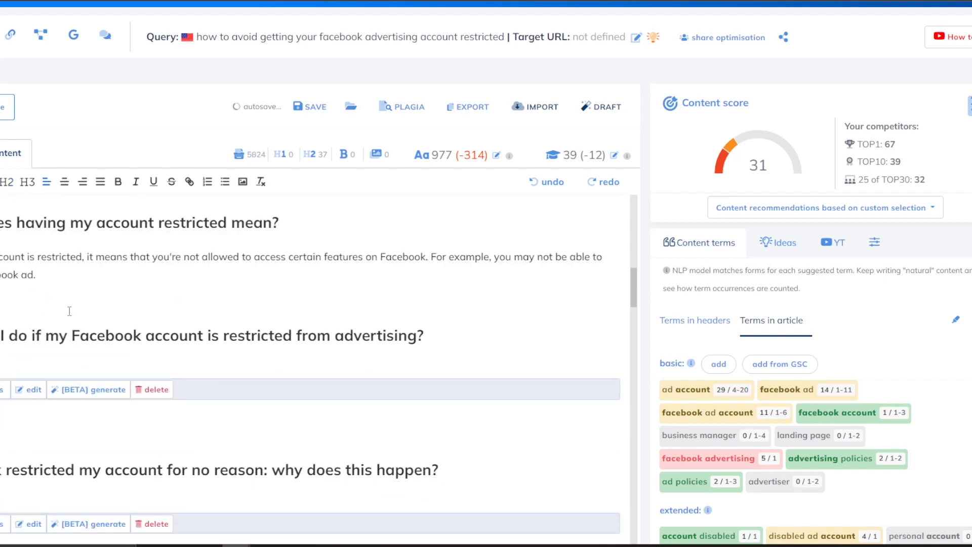
{"action": "key", "text": "Return"}
{"action": "key", "text": "BackSpace"}
{"action": "scroll", "coordinate": [166, 294], "scroll_direction": "up", "scroll_amount": 4}
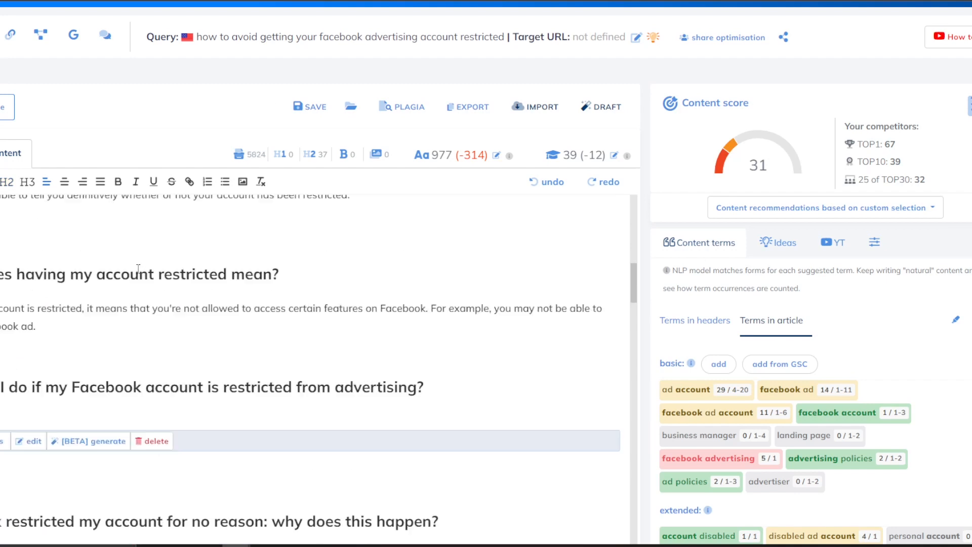
{"action": "left_click", "coordinate": [152, 453]}
{"action": "key", "text": "BackSpace"}
{"action": "key", "text": "BackSpace"}
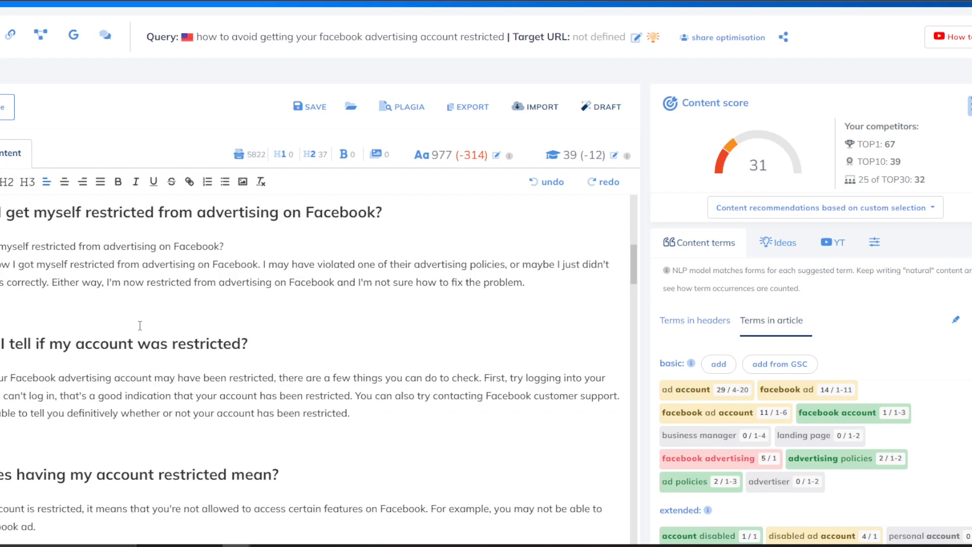
{"action": "key", "text": "Return"}
{"action": "scroll", "coordinate": [158, 355], "scroll_direction": "up", "scroll_amount": 4}
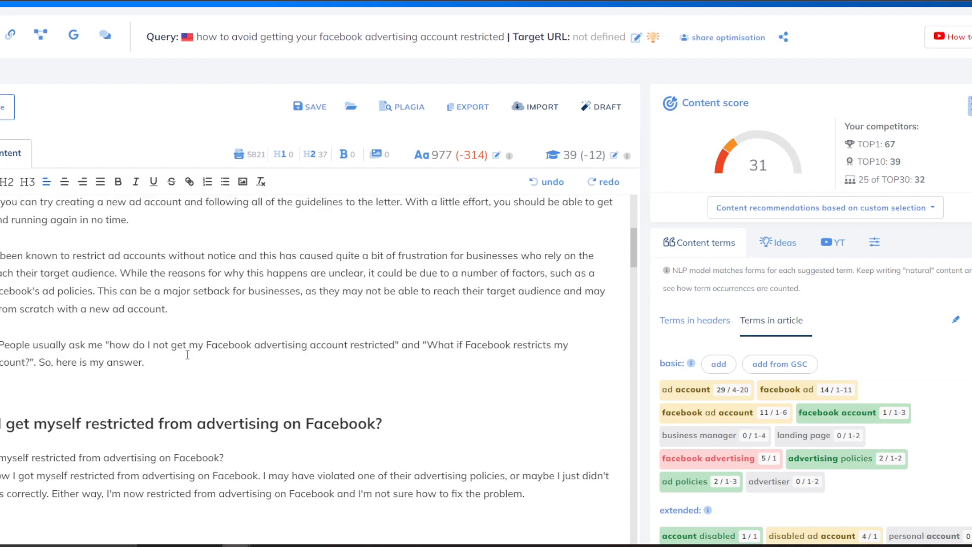
{"action": "scroll", "coordinate": [213, 352], "scroll_direction": "up", "scroll_amount": 5}
{"action": "scroll", "coordinate": [216, 351], "scroll_direction": "up", "scroll_amount": 4}
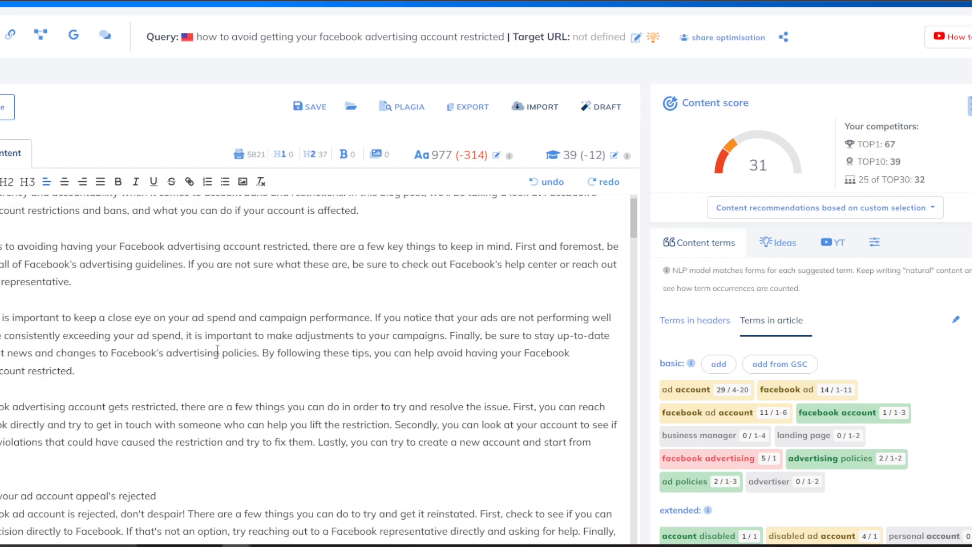
{"action": "scroll", "coordinate": [221, 345], "scroll_direction": "down", "scroll_amount": 7}
{"action": "scroll", "coordinate": [221, 345], "scroll_direction": "down", "scroll_amount": 13}
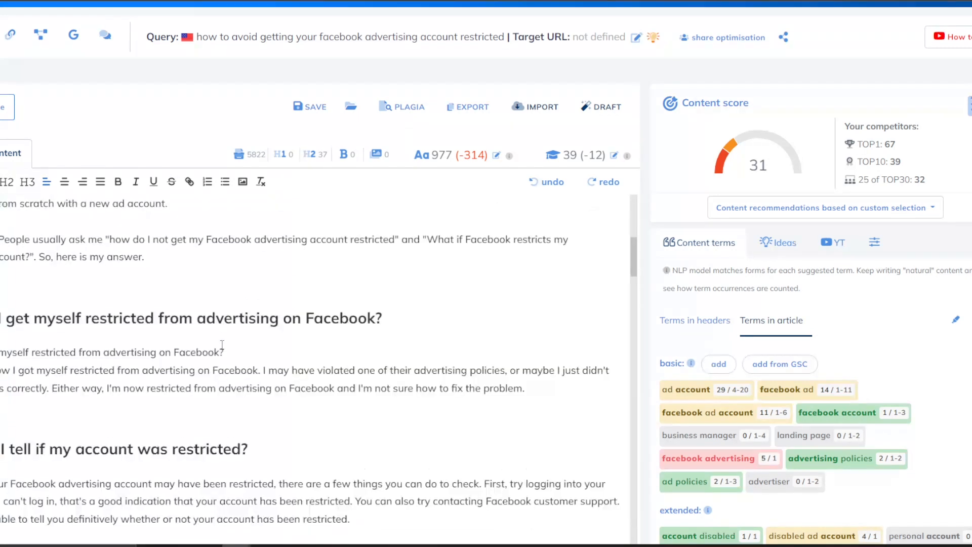
{"action": "scroll", "coordinate": [223, 344], "scroll_direction": "down", "scroll_amount": 1}
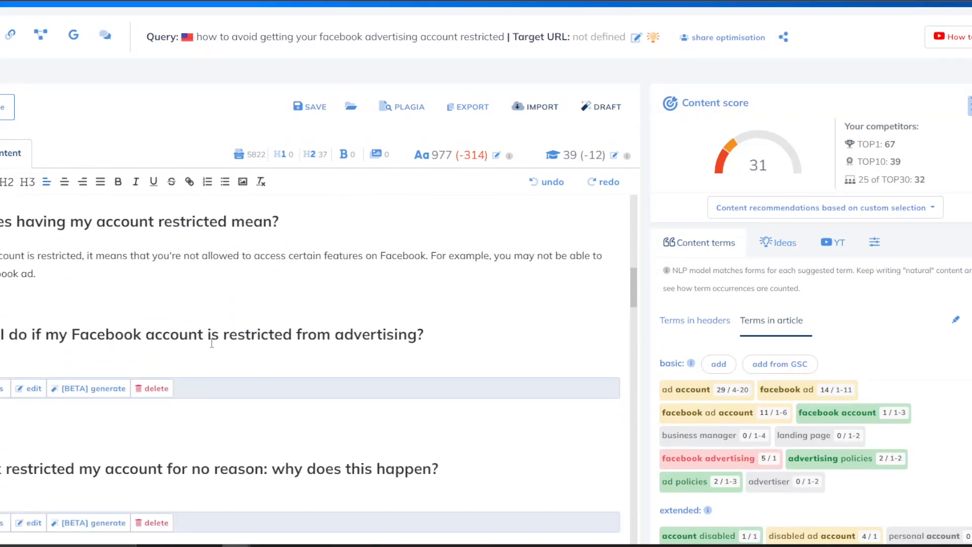
Delete the 'What should I do…' heading and its leftover blank lines, keeping the period.
{"action": "left_click", "coordinate": [2, 335]}
{"action": "left_click_drag", "start_coordinate": [237, 335], "coordinate": [349, 394]}
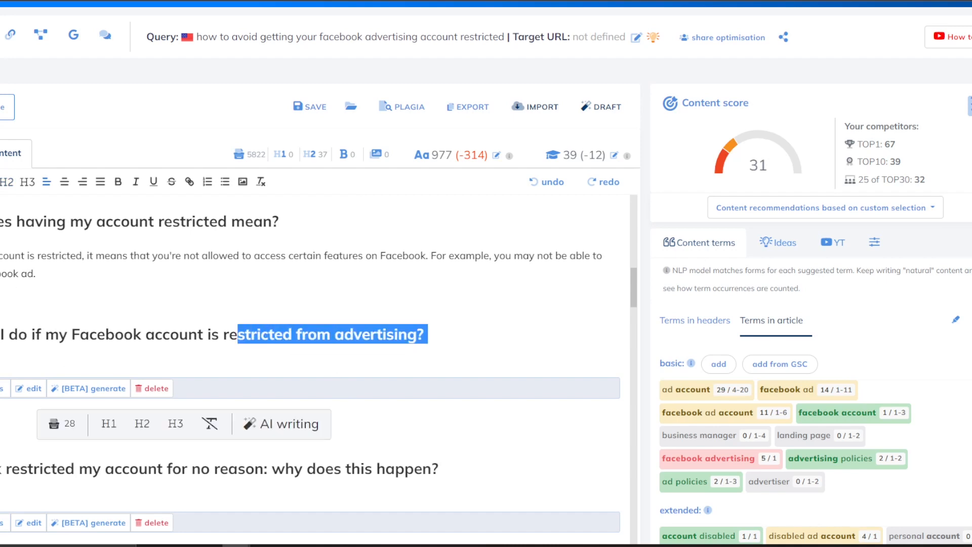
{"action": "left_click_drag", "start_coordinate": [1, 335], "coordinate": [82, 396]}
{"action": "left_click", "coordinate": [135, 388]}
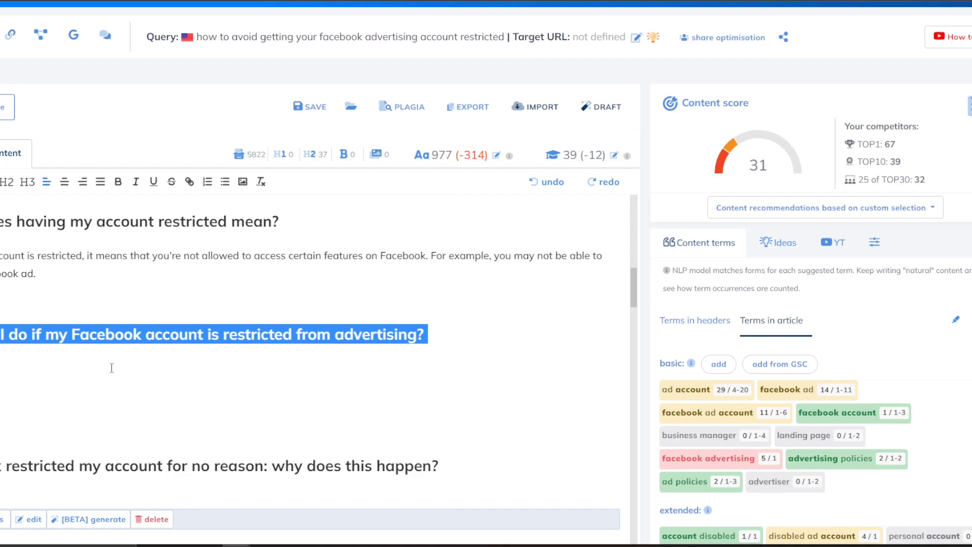
{"action": "key", "text": "BackSpace"}
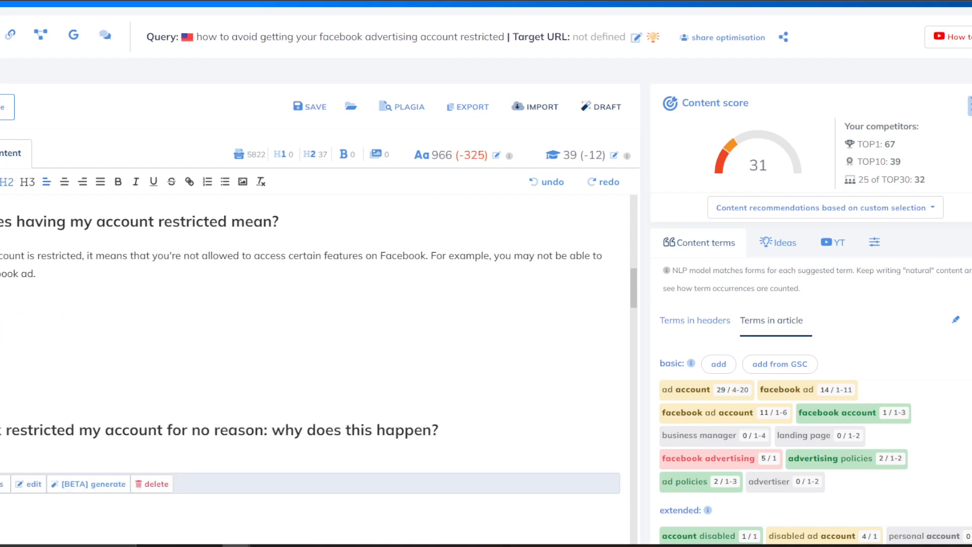
{"action": "key", "text": "BackSpace"}
{"action": "key", "text": "BackSpace"}
{"action": "key", "text": "BackSpace"}
{"action": "key", "text": "BackSpace"}
{"action": "key", "text": "BackSpace"}
{"action": "key", "text": "ctrl+z"}
{"action": "key", "text": "BackSpace"}
{"action": "key", "text": "BackSpace"}
{"action": "key", "text": "BackSpace"}
{"action": "key", "text": "BackSpace"}
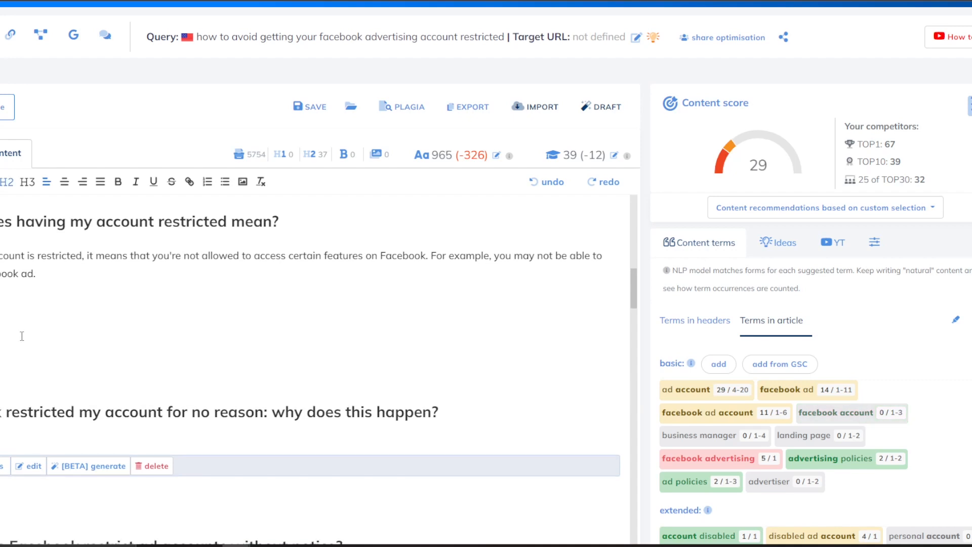
Fix typos in 'Facebook restricted my account for no reason: why does this happen?' and copy it.
{"action": "type", "text": "F"}
{"action": "left_click", "coordinate": [64, 328]}
{"action": "key", "text": "BackSpace"}
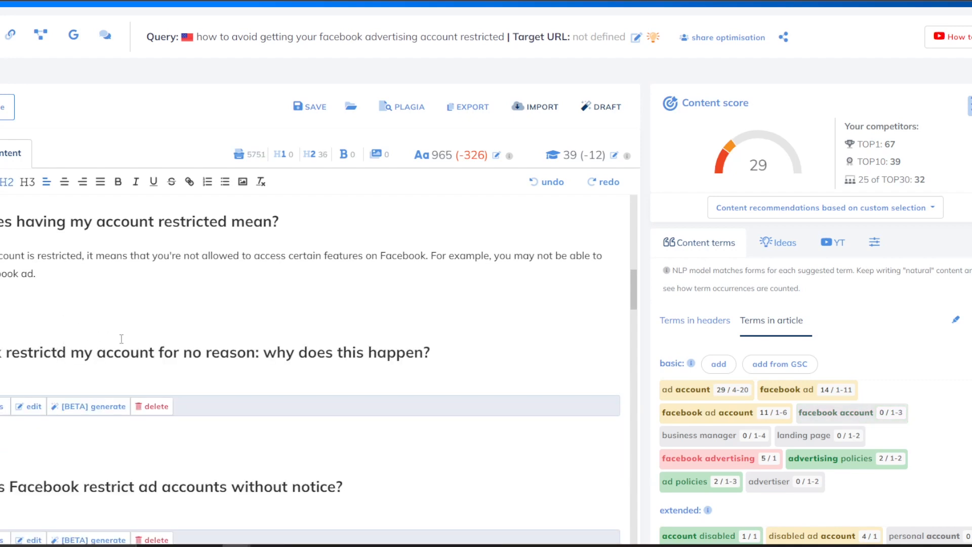
{"action": "type", "text": "e"}
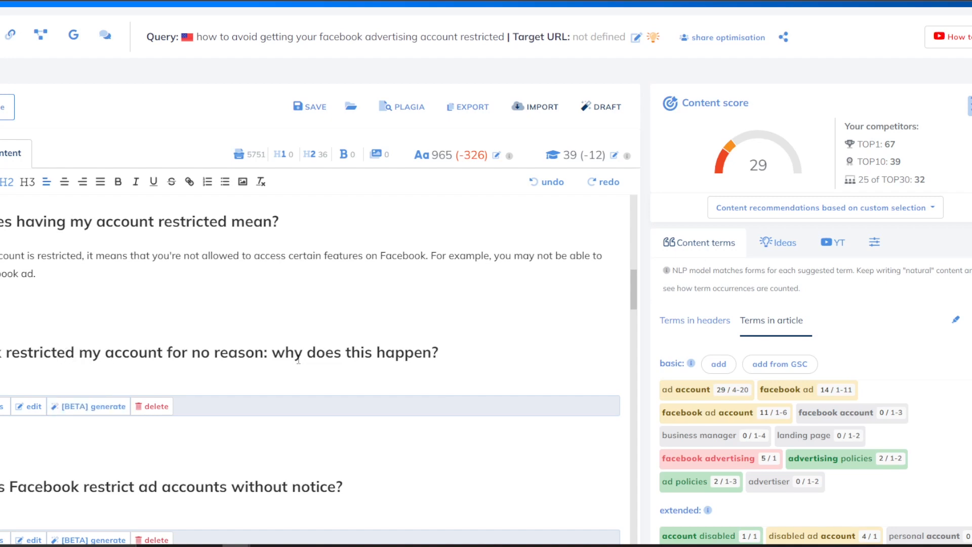
{"action": "left_click_drag", "start_coordinate": [448, 345], "coordinate": [5, 350]}
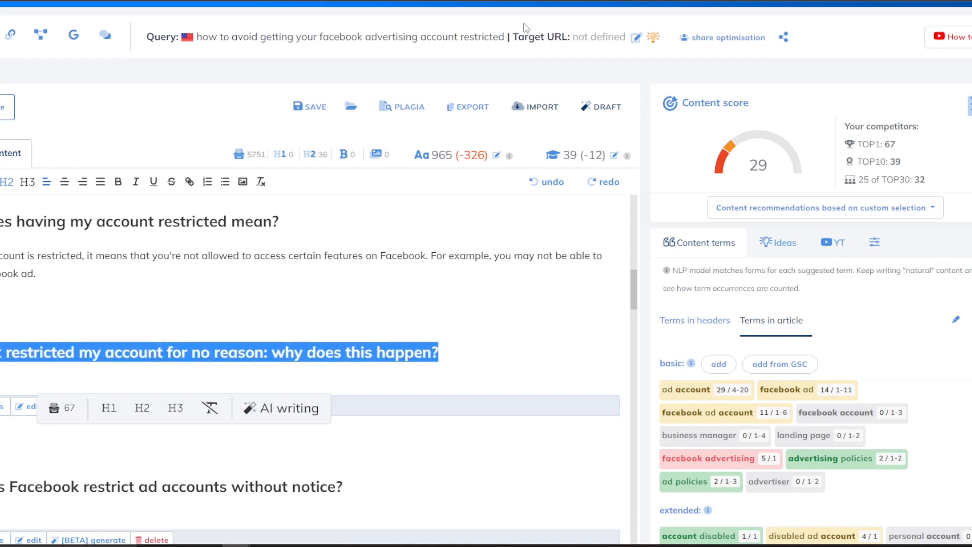
{"action": "key", "text": "ctrl+c"}
{"action": "key", "text": "ctrl+Tab"}
Paste the heading into the Content Expander, set Tone to technical, and generate.
{"action": "left_click", "coordinate": [248, 177]}
{"action": "key", "text": "ctrl+a"}
{"action": "key", "text": "ctrl+v"}
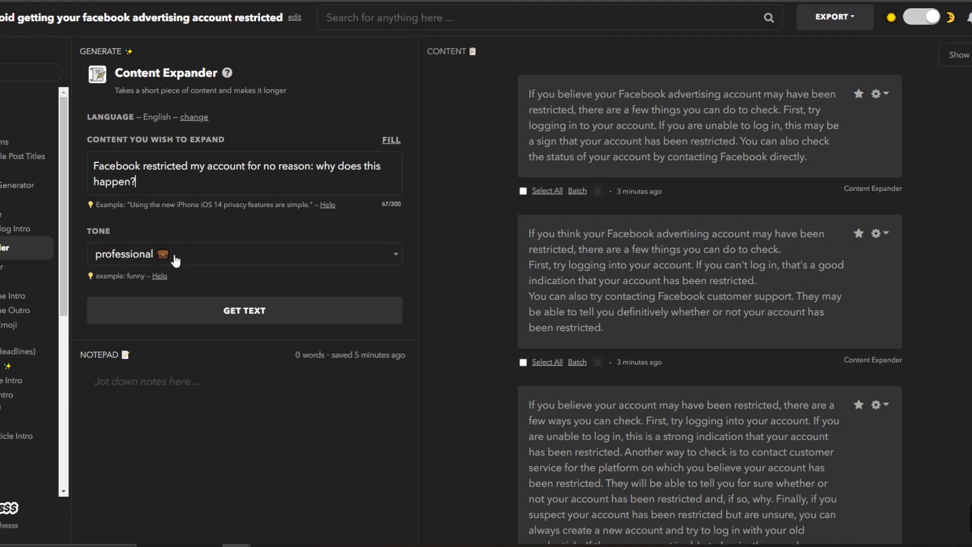
{"action": "left_click", "coordinate": [175, 256]}
{"action": "scroll", "coordinate": [109, 337], "scroll_direction": "down", "scroll_amount": 1}
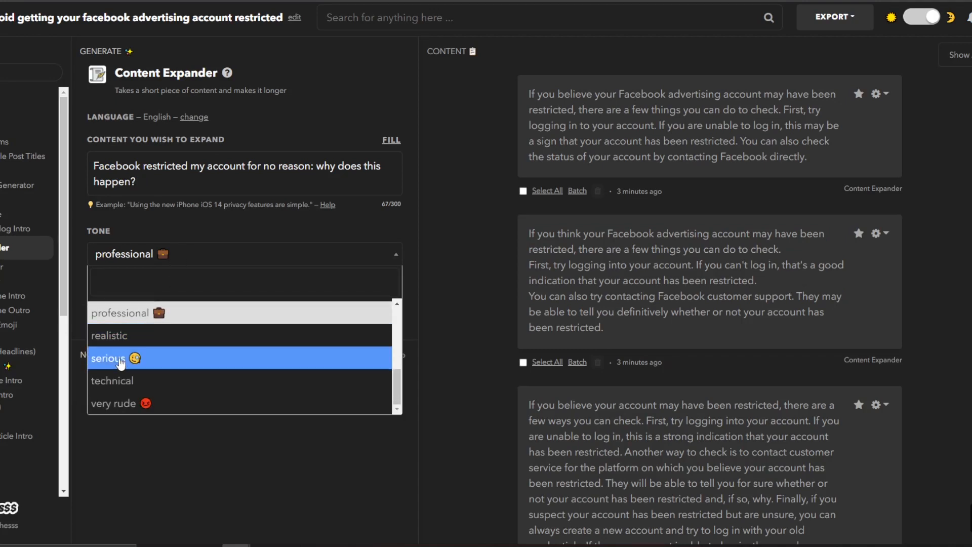
{"action": "left_click", "coordinate": [190, 384]}
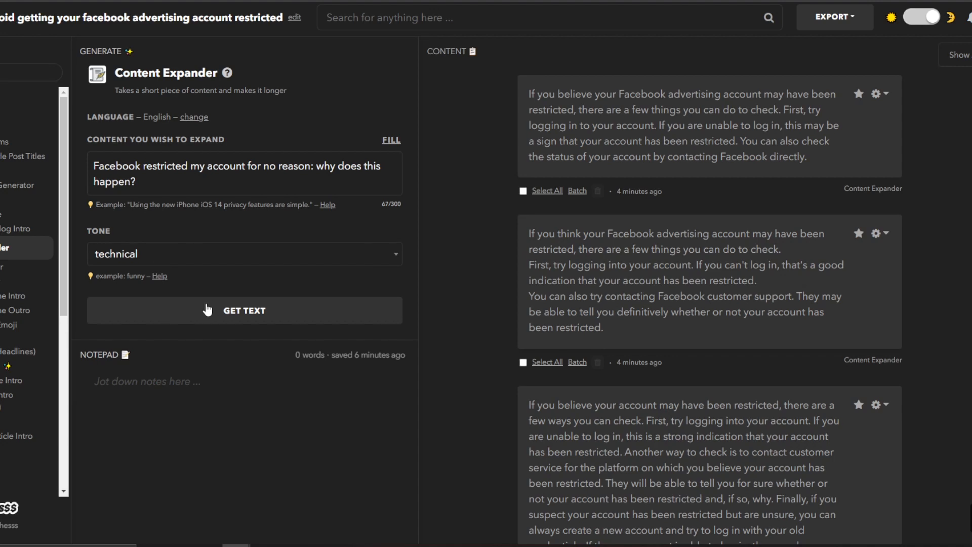
{"action": "left_click", "coordinate": [197, 321]}
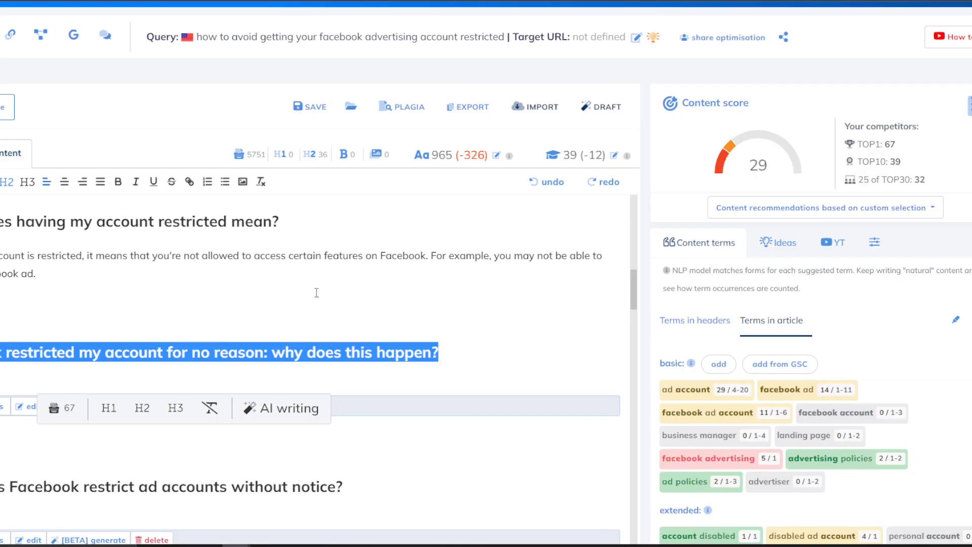
Select the first generated technical-tone paragraph in the results.
{"action": "scroll", "coordinate": [294, 269], "scroll_direction": "down", "scroll_amount": 2}
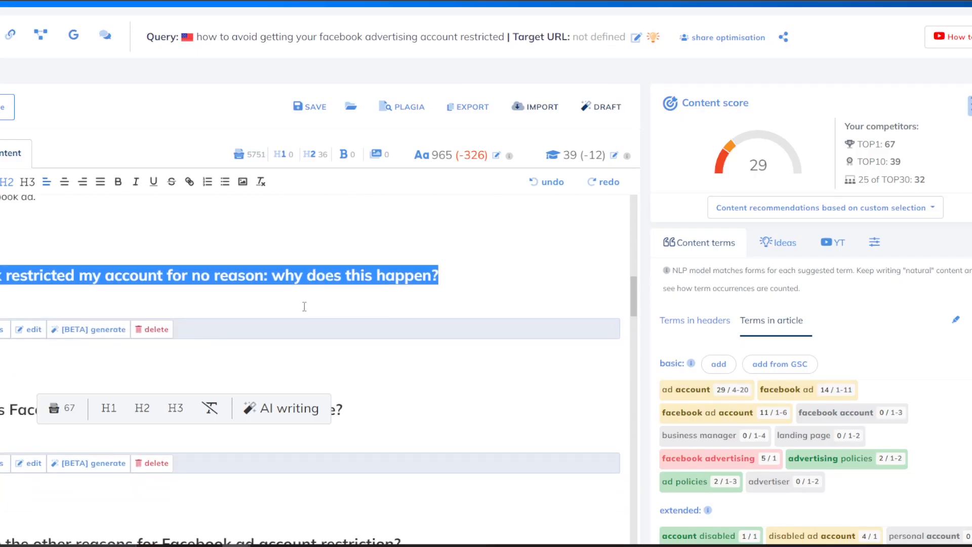
{"action": "scroll", "coordinate": [167, 341], "scroll_direction": "down", "scroll_amount": 3}
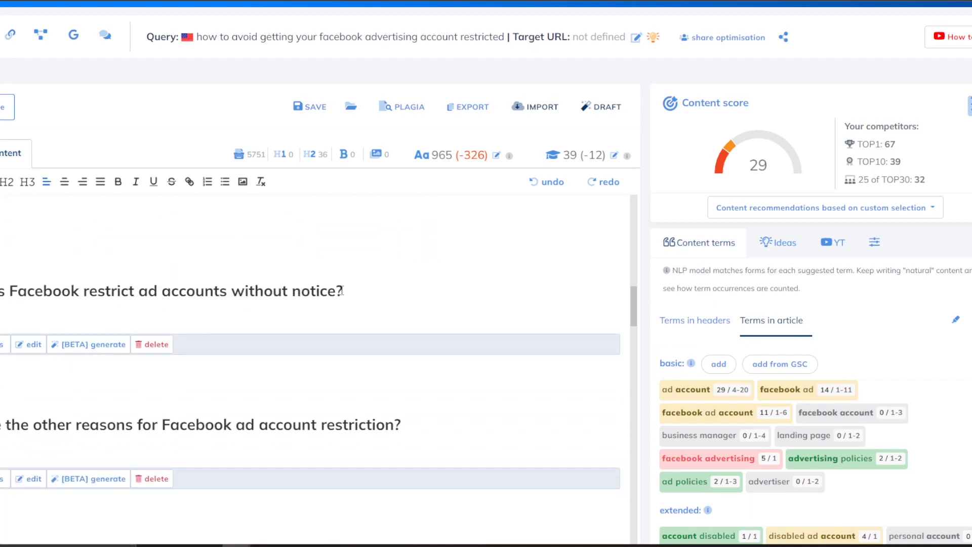
{"action": "left_click", "coordinate": [93, 344]}
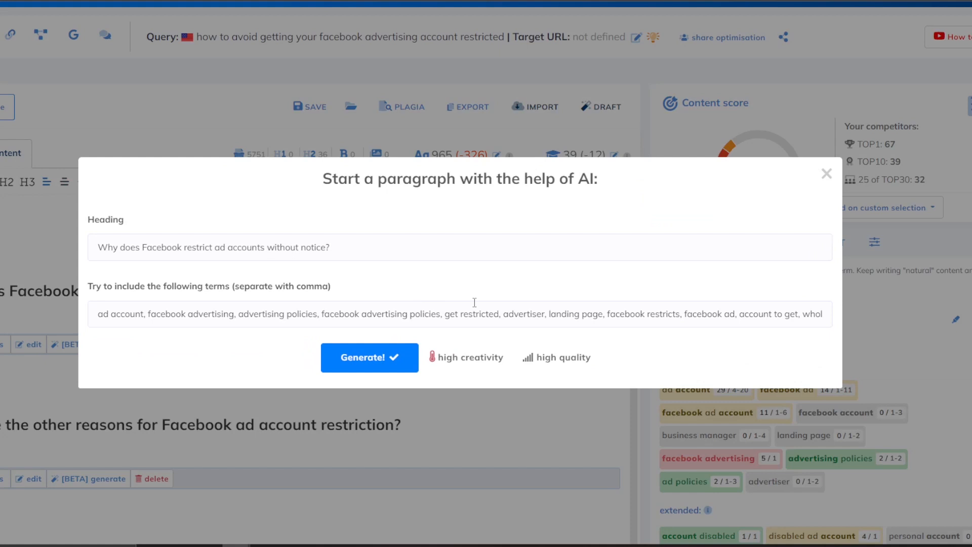
{"action": "left_click", "coordinate": [825, 175]}
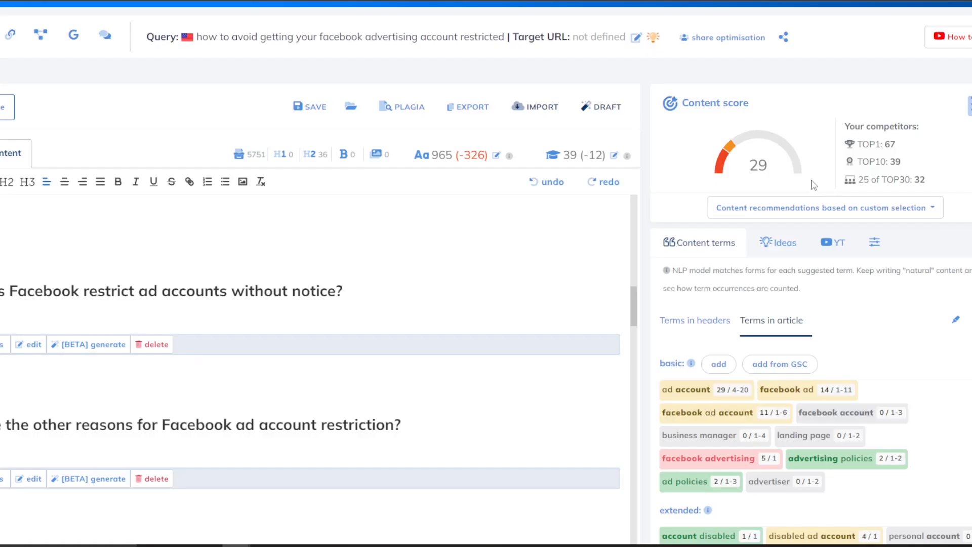
{"action": "scroll", "coordinate": [410, 320], "scroll_direction": "down", "scroll_amount": 2}
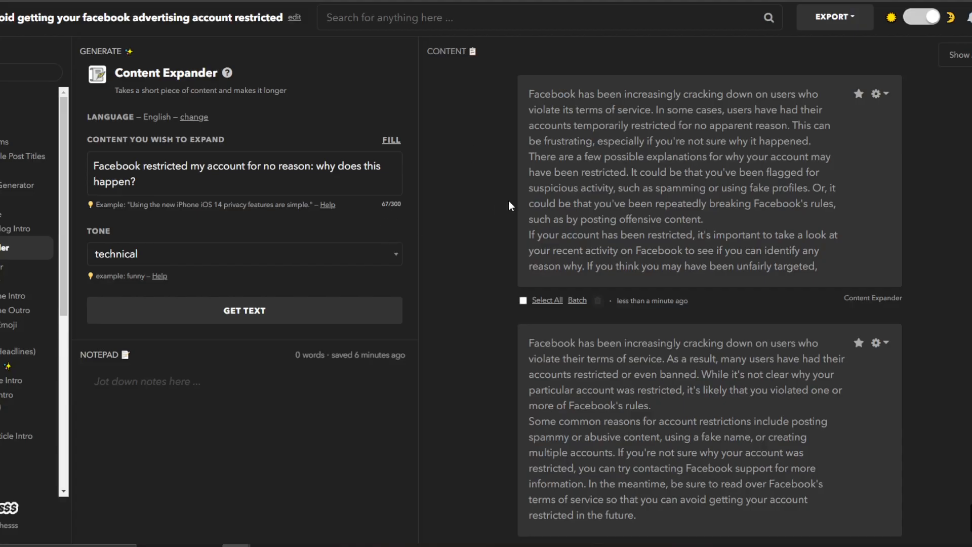
{"action": "left_click_drag", "start_coordinate": [530, 93], "coordinate": [641, 159]}
{"action": "left_click", "coordinate": [533, 89]}
{"action": "left_click_drag", "start_coordinate": [530, 93], "coordinate": [818, 268]}
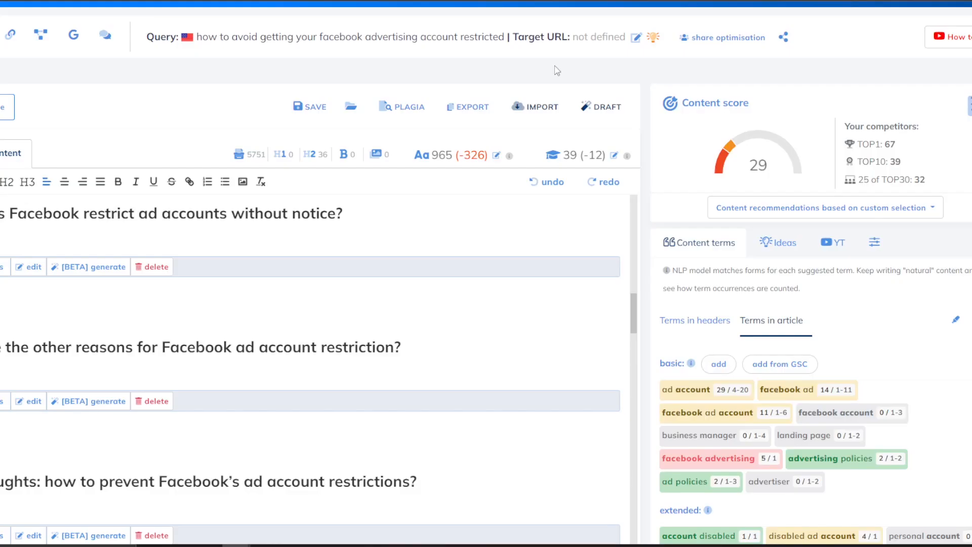
{"action": "scroll", "coordinate": [59, 311], "scroll_direction": "up", "scroll_amount": 2}
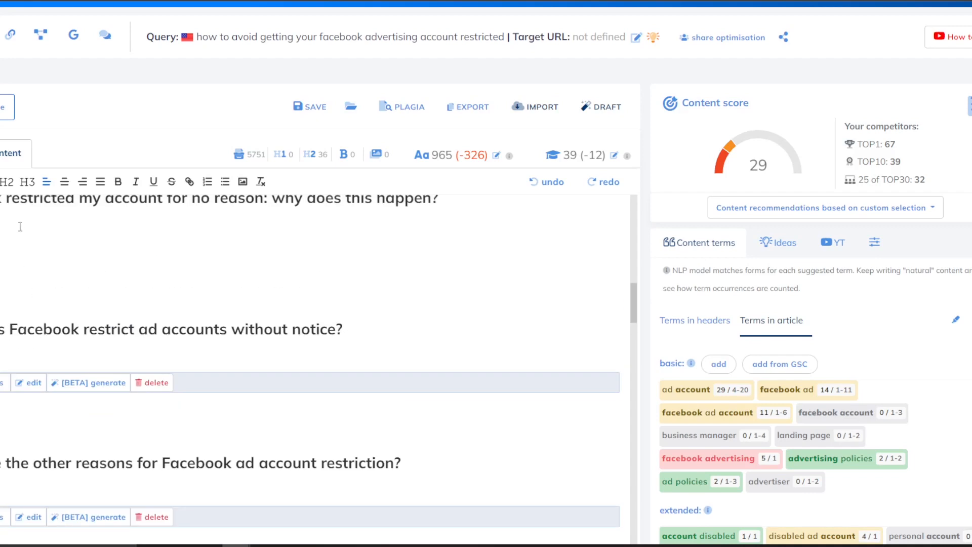
Paste the Nichesss paragraph on unexplained Facebook restrictions under its heading as plain text.
{"action": "key", "text": "ctrl+v"}
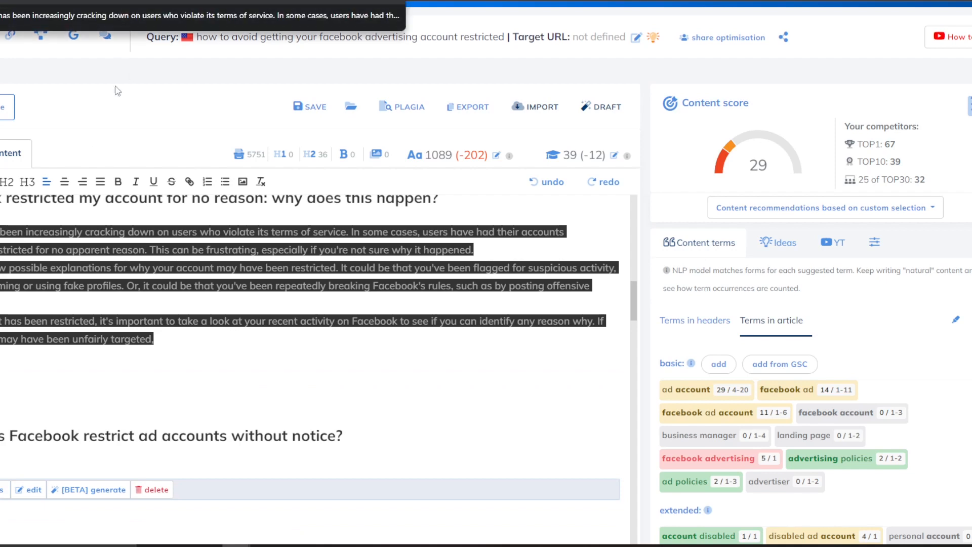
{"action": "left_click_drag", "start_coordinate": [187, 339], "coordinate": [1, 232]}
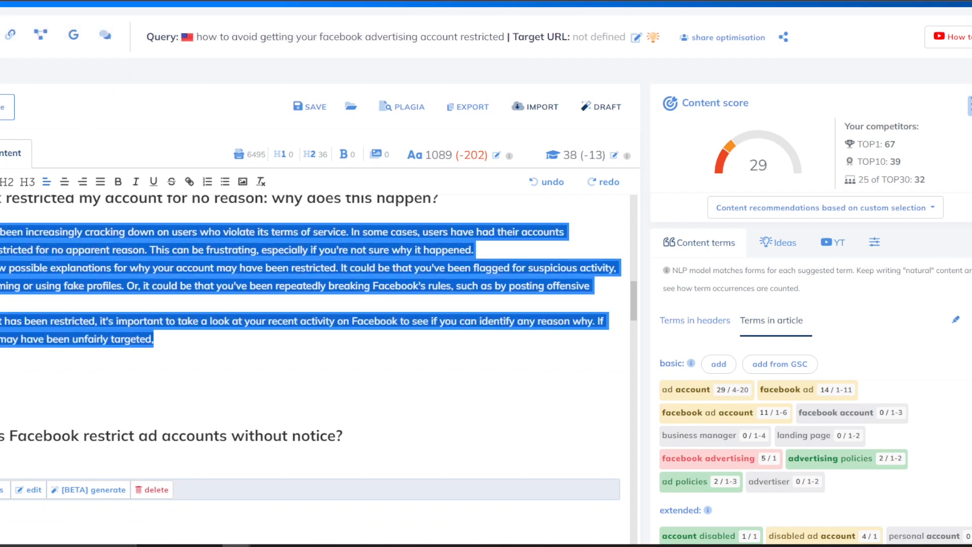
{"action": "key", "text": "ctrl+x"}
{"action": "key", "text": "ctrl+shift+v"}
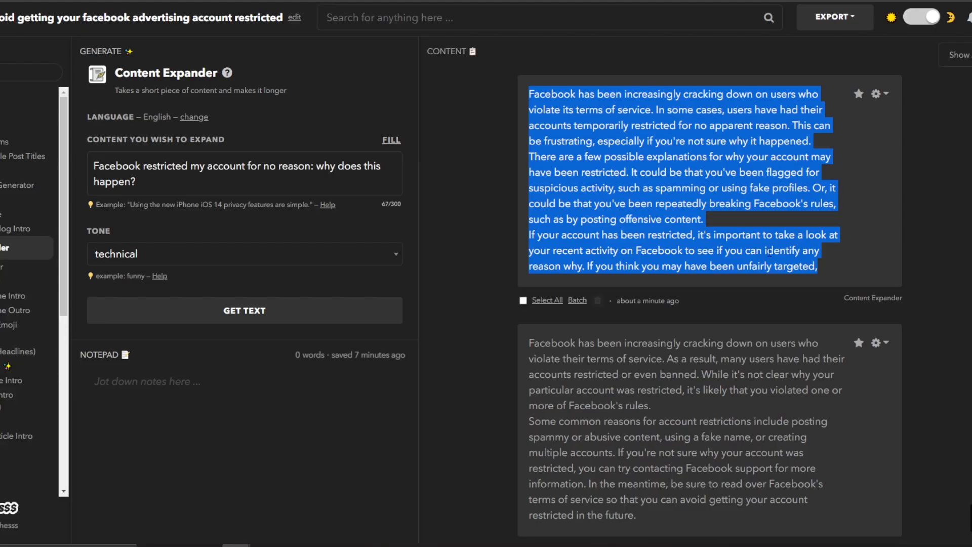
Copy the 'If you're not sure why your account was restricted…' passage from the second Nichesss result.
{"action": "scroll", "coordinate": [725, 273], "scroll_direction": "down", "scroll_amount": 3}
{"action": "scroll", "coordinate": [552, 276], "scroll_direction": "down", "scroll_amount": 1}
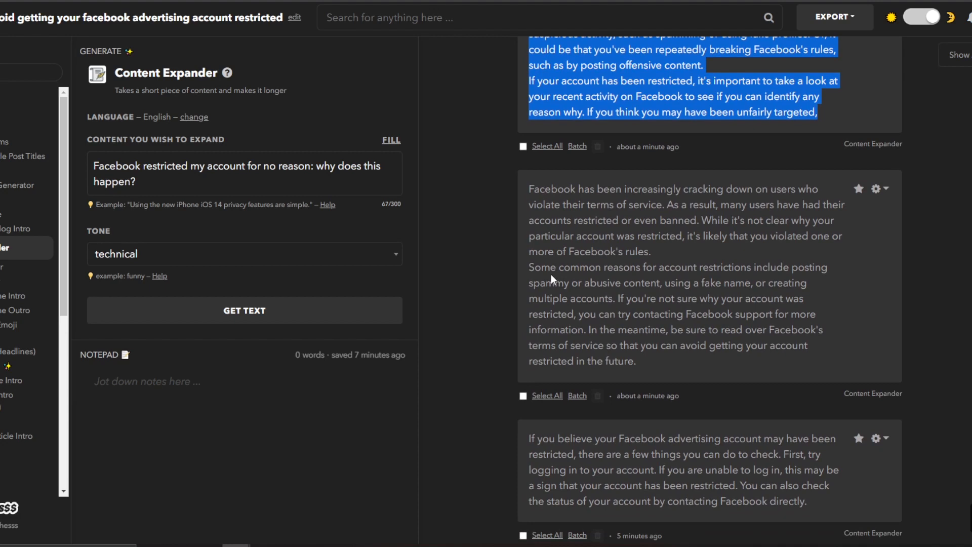
{"action": "left_click", "coordinate": [543, 272]}
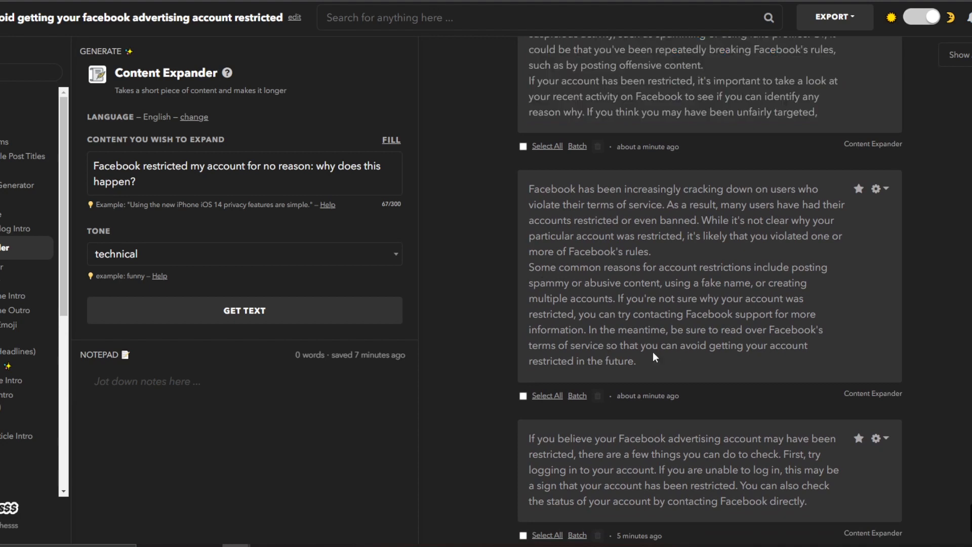
{"action": "left_click_drag", "start_coordinate": [719, 333], "coordinate": [771, 333]}
{"action": "left_click", "coordinate": [649, 314]}
{"action": "left_click_drag", "start_coordinate": [618, 304], "coordinate": [669, 362]}
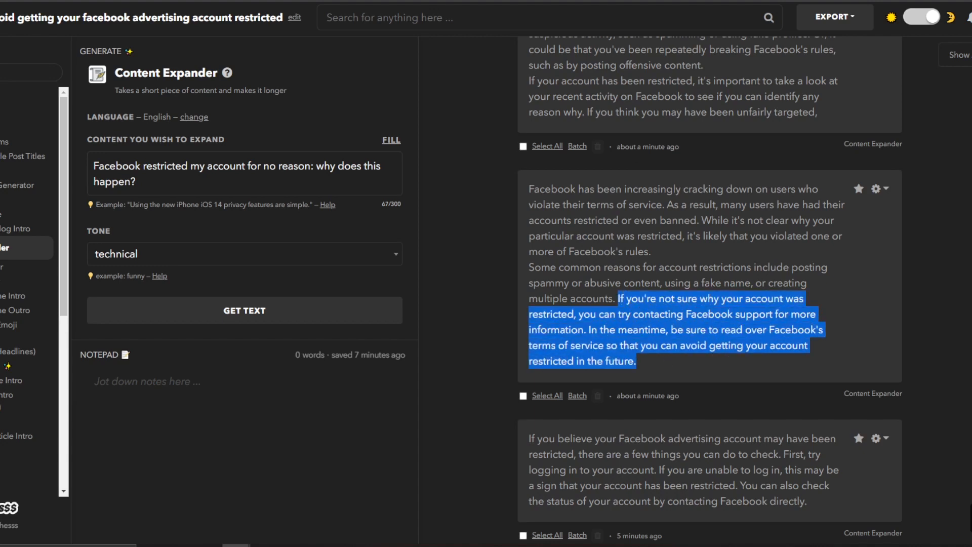
{"action": "left_click", "coordinate": [481, 1]}
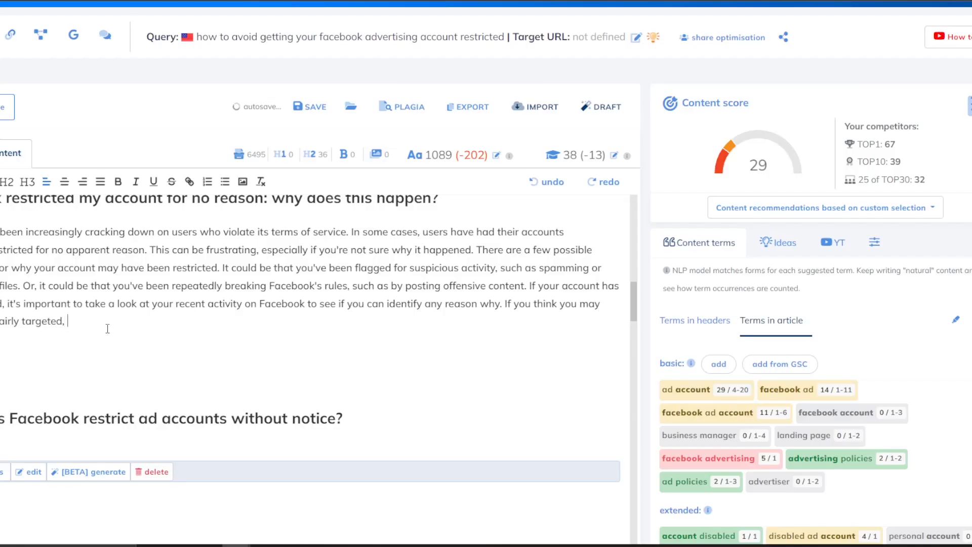
Replace the 'unfairly targeted' sentence with the copied Facebook-support passage.
{"action": "key", "text": "ctrl+v"}
{"action": "key", "text": "ctrl+z"}
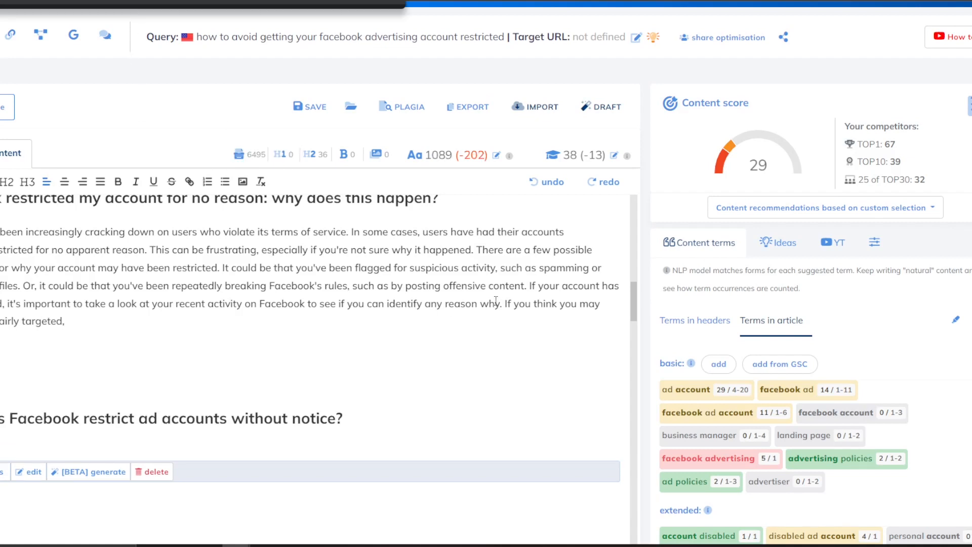
{"action": "mouse_move", "coordinate": [508, 304]}
{"action": "left_mouse_down"}
{"action": "mouse_move", "coordinate": [517, 304]}
{"action": "mouse_move", "coordinate": [506, 327]}
{"action": "mouse_move", "coordinate": [507, 305]}
{"action": "left_mouse_up"}
{"action": "key", "text": "ctrl+v"}
{"action": "left_click", "coordinate": [139, 309]}
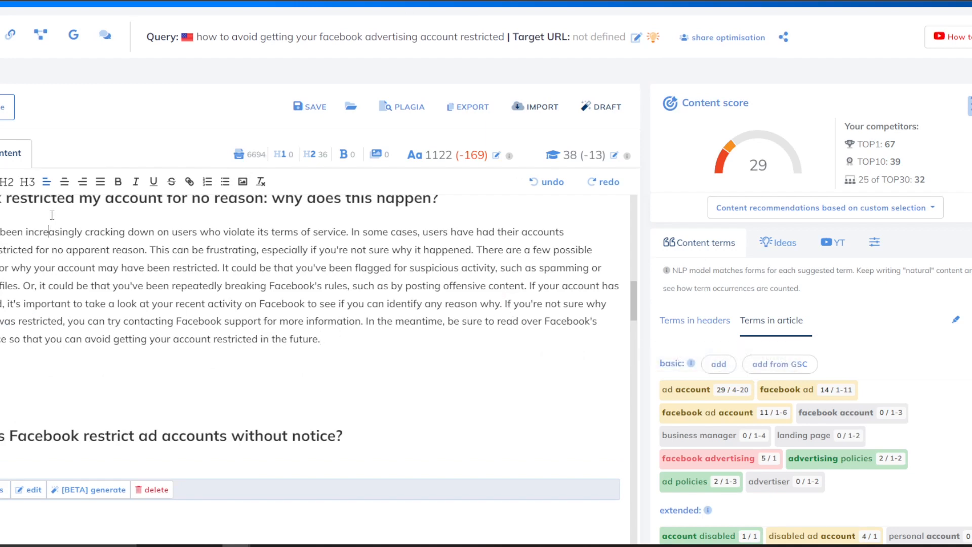
Add 'advertising' to the heading and paste it into Nichesss's Content Expander field.
{"action": "scroll", "coordinate": [52, 224], "scroll_direction": "up", "scroll_amount": 1}
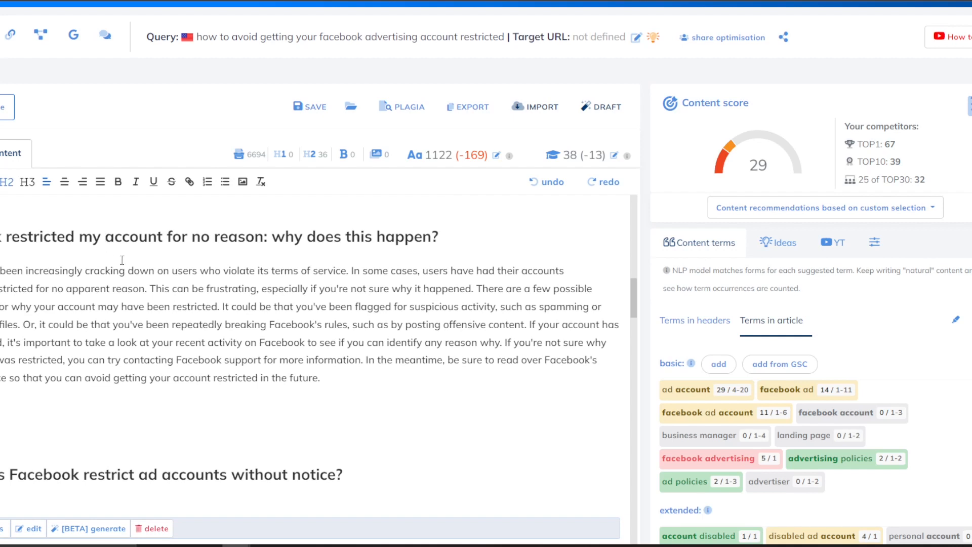
{"action": "type", "text": "advert"}
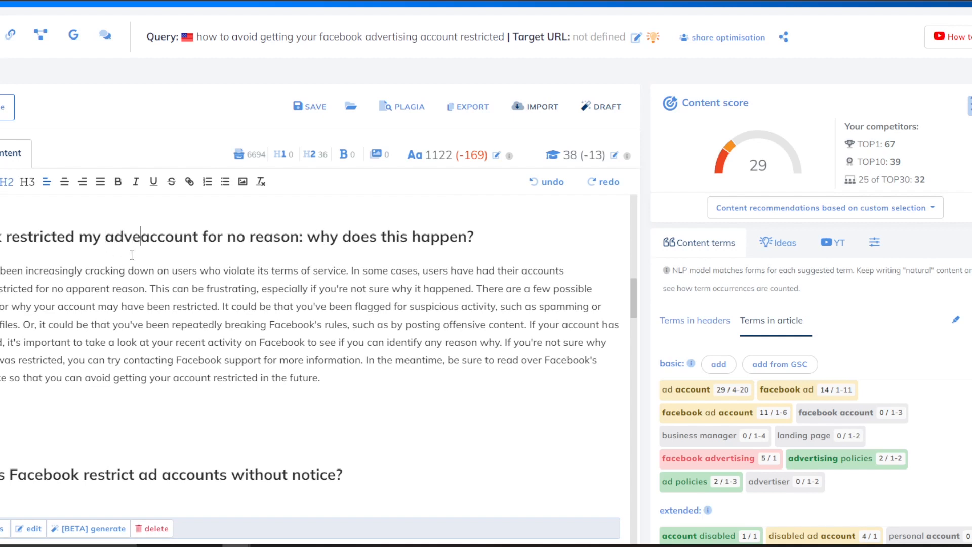
{"action": "type", "text": "ising"}
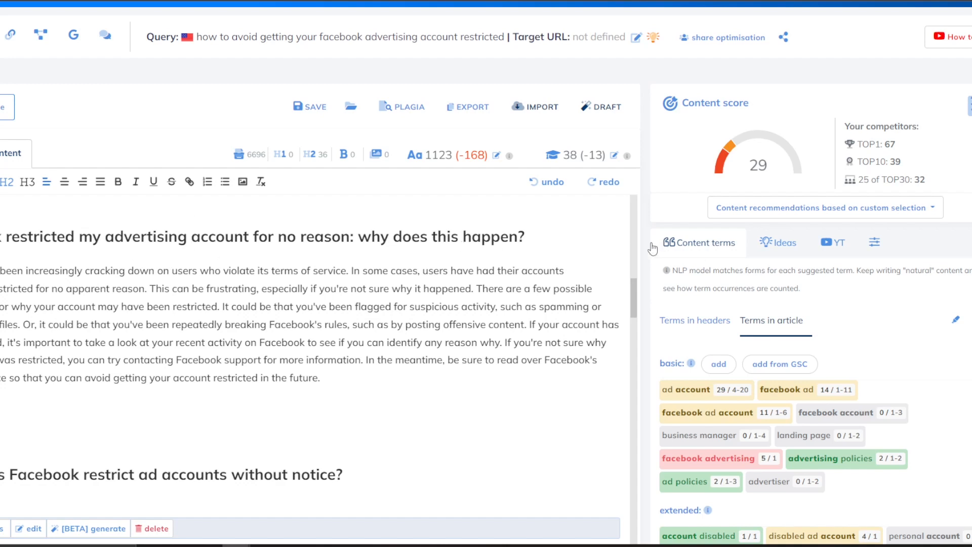
{"action": "left_click_drag", "start_coordinate": [526, 237], "coordinate": [1, 237]}
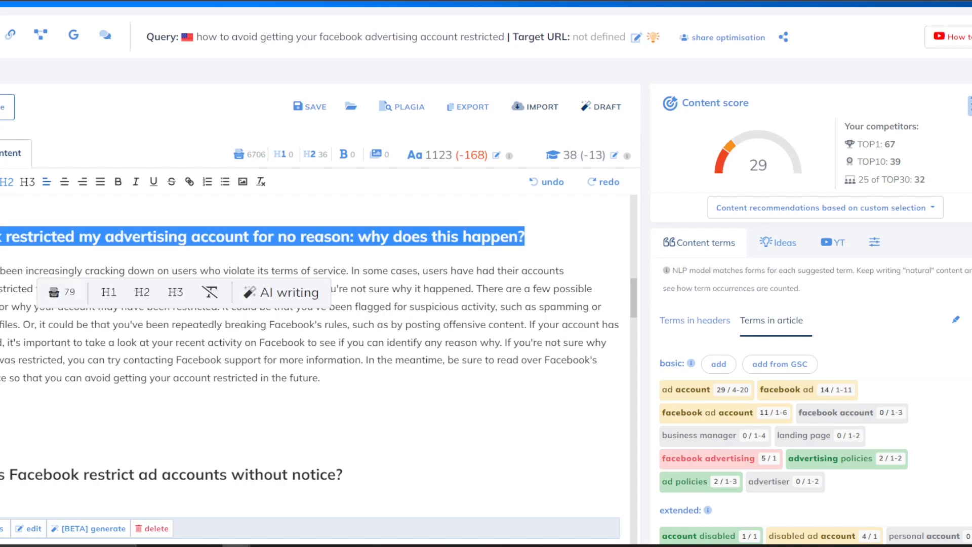
{"action": "left_click", "coordinate": [461, 1]}
{"action": "left_click", "coordinate": [294, 166]}
{"action": "key", "text": "ctrl+a"}
{"action": "key", "text": "ctrl+v"}
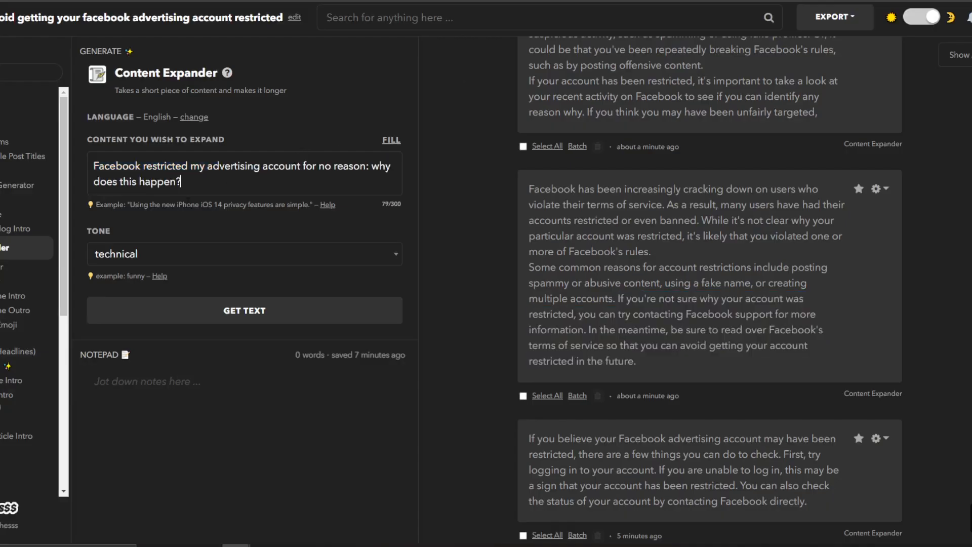
Generate new expansions of the advertising-account heading and copy the marketer-focused result.
{"action": "left_click", "coordinate": [153, 314]}
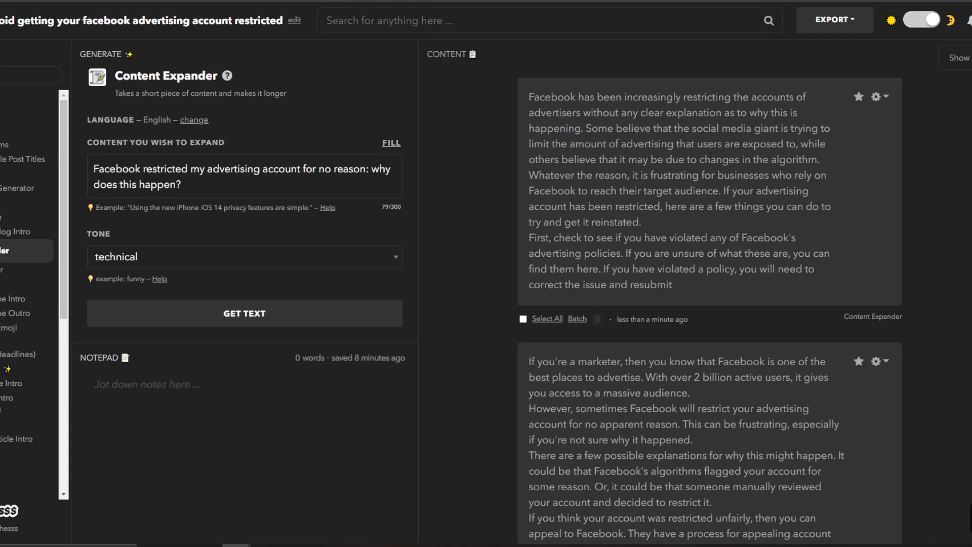
{"action": "scroll", "coordinate": [760, 151], "scroll_direction": "down", "scroll_amount": 1}
{"action": "scroll", "coordinate": [768, 152], "scroll_direction": "up", "scroll_amount": 1}
{"action": "scroll", "coordinate": [620, 218], "scroll_direction": "down", "scroll_amount": 2}
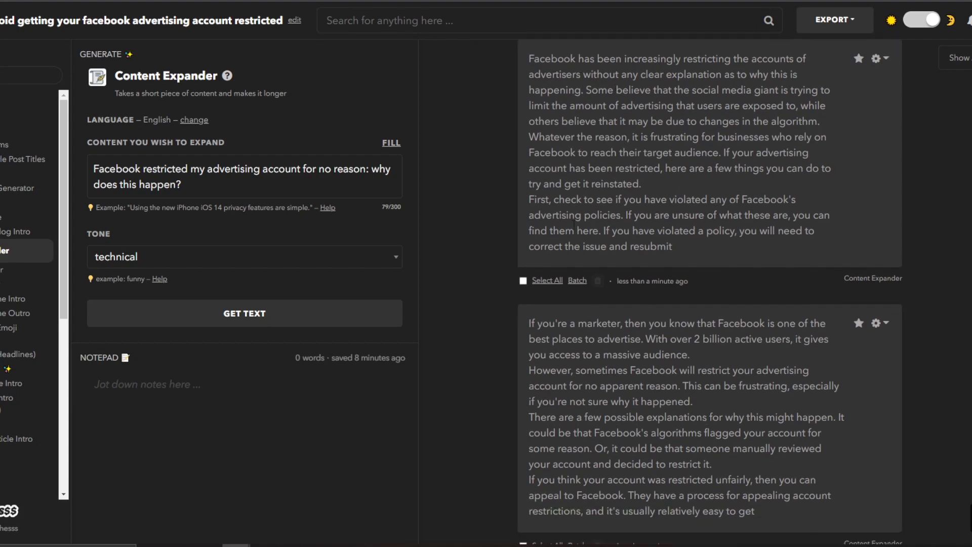
{"action": "left_click_drag", "start_coordinate": [584, 169], "coordinate": [691, 214]}
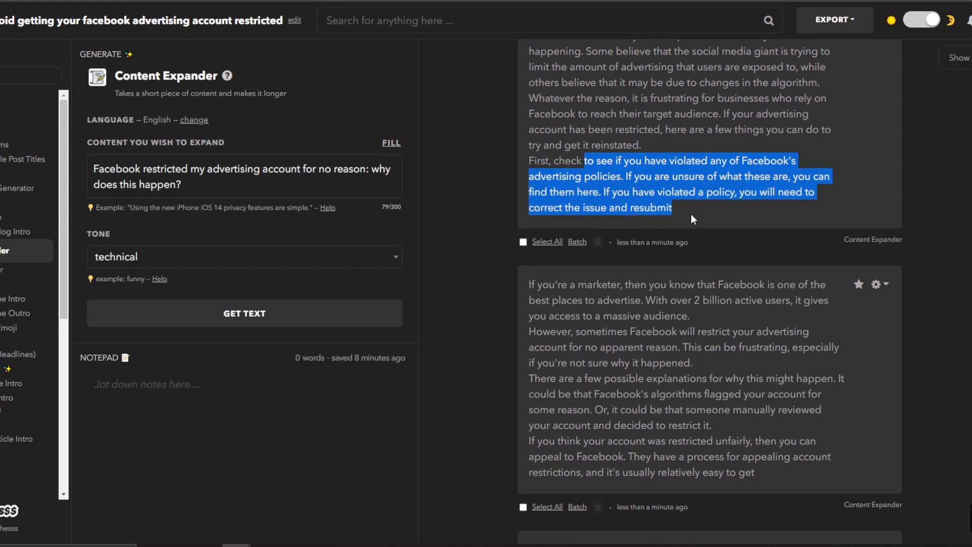
{"action": "left_click", "coordinate": [690, 205]}
{"action": "scroll", "coordinate": [694, 208], "scroll_direction": "down", "scroll_amount": 1}
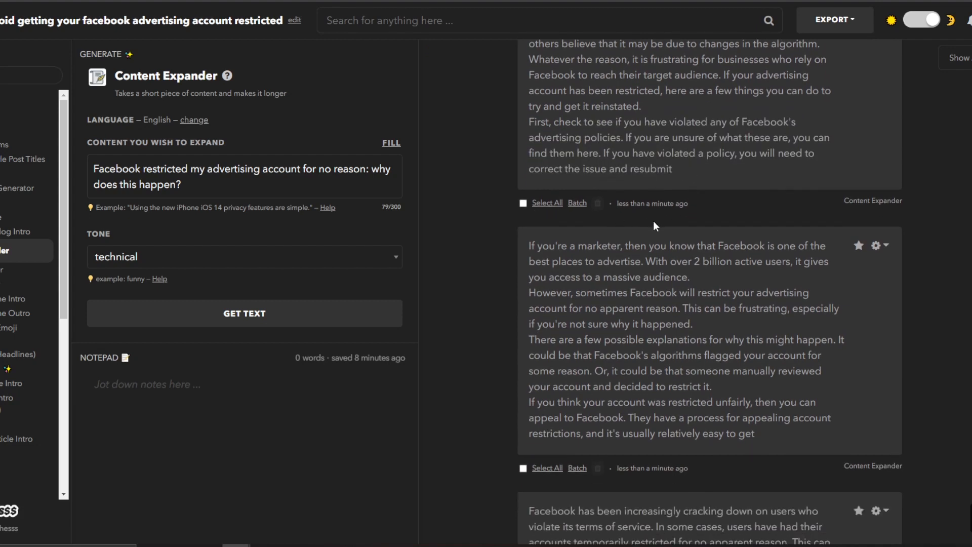
{"action": "left_click_drag", "start_coordinate": [673, 172], "coordinate": [577, 138]}
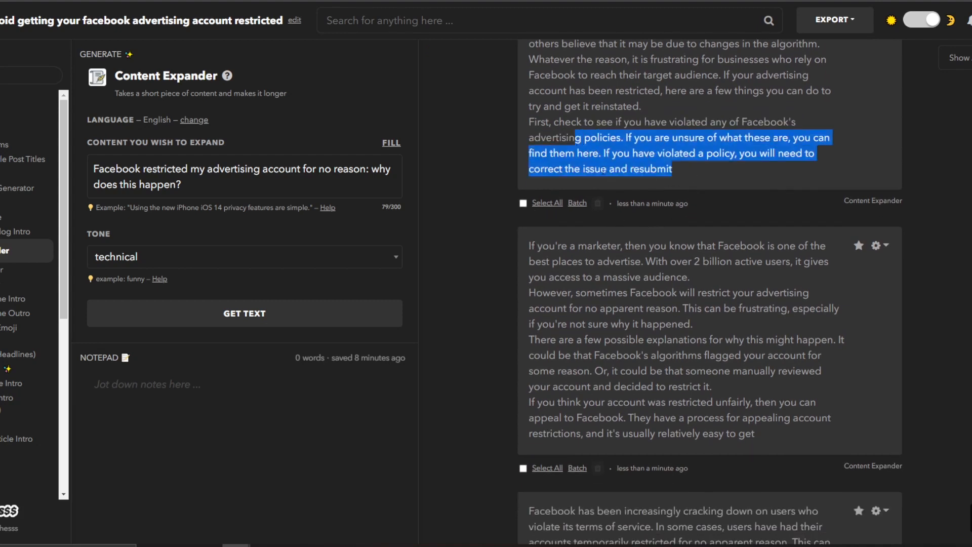
{"action": "left_click_drag", "start_coordinate": [529, 245], "coordinate": [771, 430]}
{"action": "key", "text": "ctrl+c"}
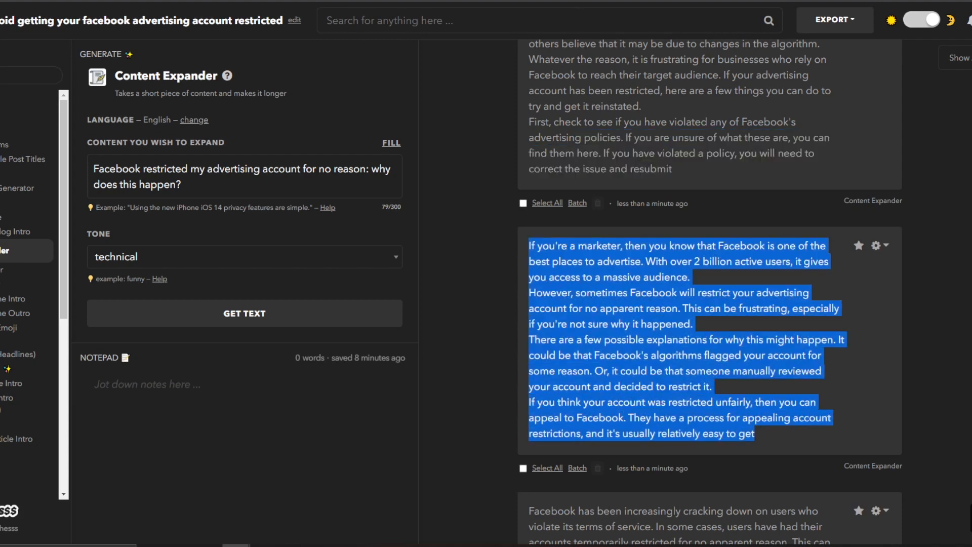
{"action": "left_click", "coordinate": [571, 0]}
{"action": "left_click", "coordinate": [195, 392]}
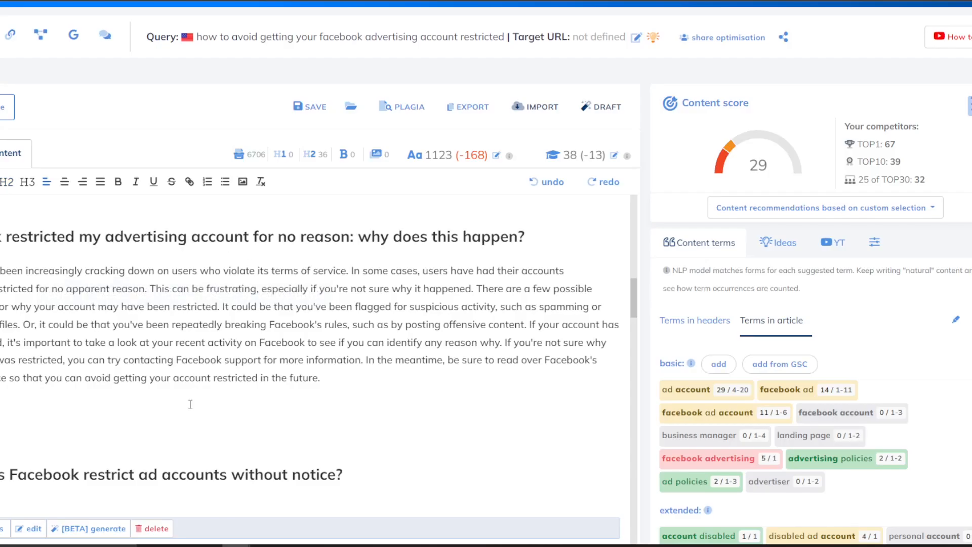
Paste the marketer paragraph as plain text, then the restricting-advertisers paragraph below it.
{"action": "key", "text": "ctrl+v"}
{"action": "key", "text": "ctrl+z"}
{"action": "key", "text": "ctrl+shift+v"}
{"action": "left_click", "coordinate": [620, 2]}
{"action": "left_click_drag", "start_coordinate": [685, 174], "coordinate": [525, 99]}
{"action": "scroll", "coordinate": [574, 130], "scroll_direction": "up", "scroll_amount": 3}
{"action": "left_click", "coordinate": [507, 2]}
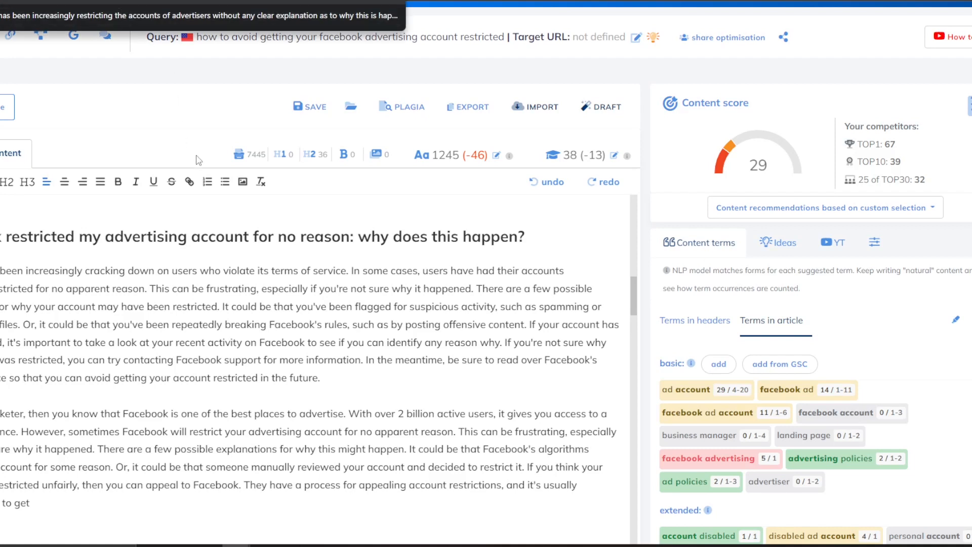
{"action": "scroll", "coordinate": [79, 396], "scroll_direction": "down", "scroll_amount": 2}
{"action": "left_click", "coordinate": [71, 367]}
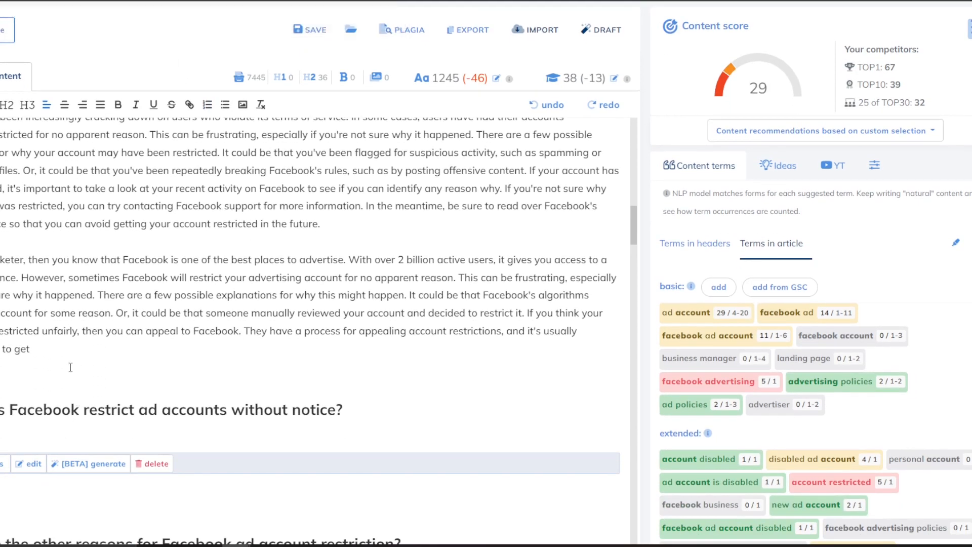
{"action": "key", "text": "ctrl+v"}
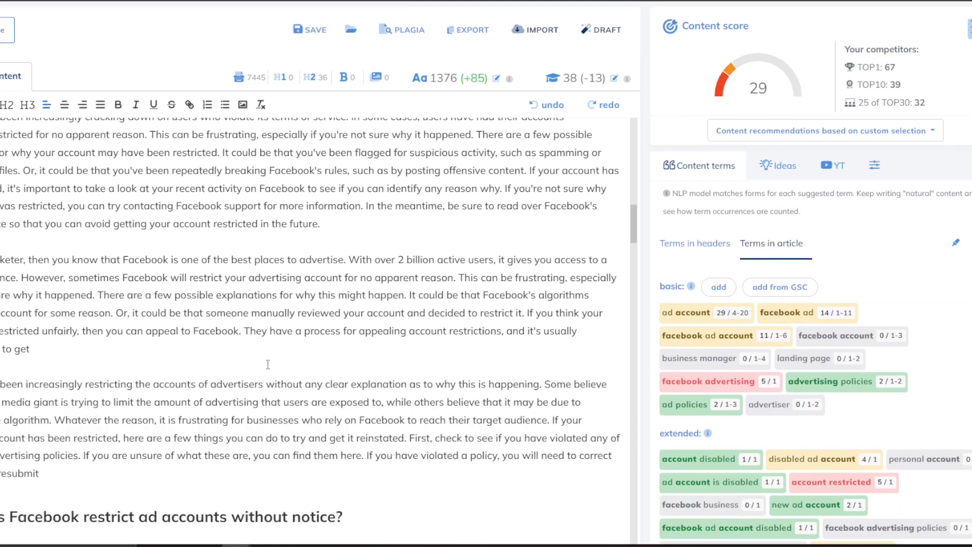
Delete the empty 'restrict ad accounts without notice' heading and its blank line.
{"action": "scroll", "coordinate": [266, 339], "scroll_direction": "up", "scroll_amount": 4}
{"action": "scroll", "coordinate": [266, 338], "scroll_direction": "up", "scroll_amount": 9}
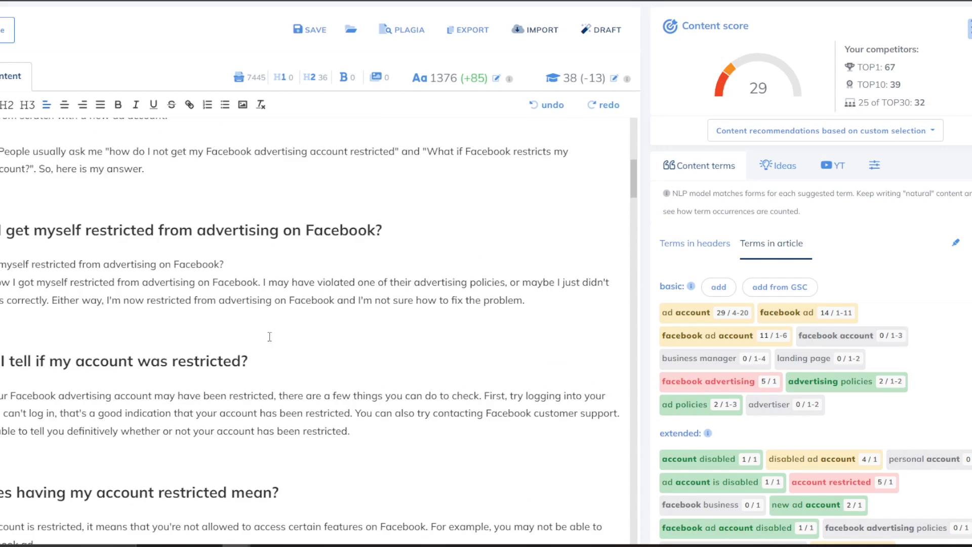
{"action": "scroll", "coordinate": [270, 335], "scroll_direction": "up", "scroll_amount": 5}
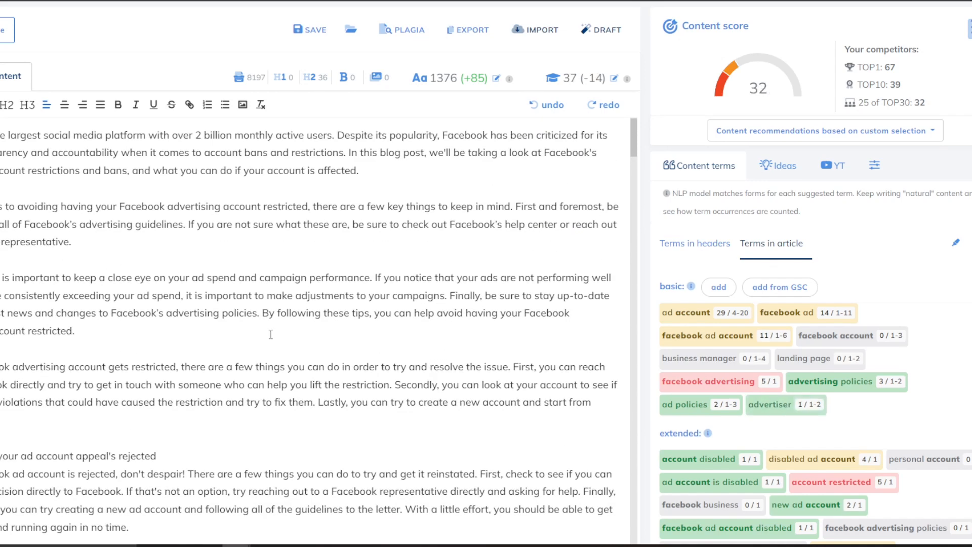
{"action": "scroll", "coordinate": [271, 335], "scroll_direction": "down", "scroll_amount": 12}
{"action": "scroll", "coordinate": [273, 332], "scroll_direction": "down", "scroll_amount": 6}
{"action": "scroll", "coordinate": [273, 333], "scroll_direction": "up", "scroll_amount": 2}
{"action": "scroll", "coordinate": [273, 332], "scroll_direction": "up", "scroll_amount": 2}
{"action": "scroll", "coordinate": [63, 227], "scroll_direction": "down", "scroll_amount": 2}
{"action": "scroll", "coordinate": [96, 249], "scroll_direction": "up", "scroll_amount": 20}
{"action": "scroll", "coordinate": [111, 268], "scroll_direction": "up", "scroll_amount": 2}
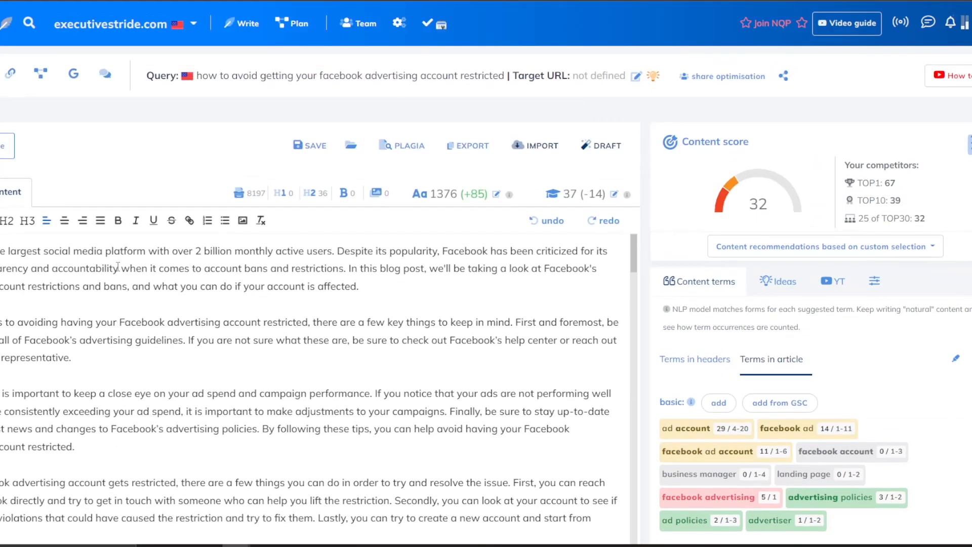
{"action": "scroll", "coordinate": [446, 152], "scroll_direction": "down", "scroll_amount": 7}
{"action": "left_click_drag", "start_coordinate": [438, 117], "coordinate": [457, 116]}
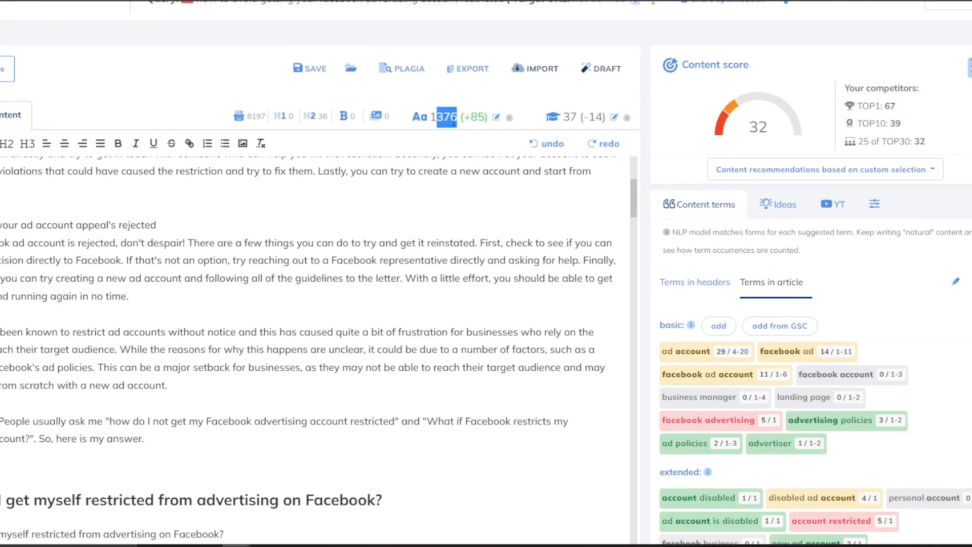
{"action": "scroll", "coordinate": [247, 308], "scroll_direction": "down", "scroll_amount": 12}
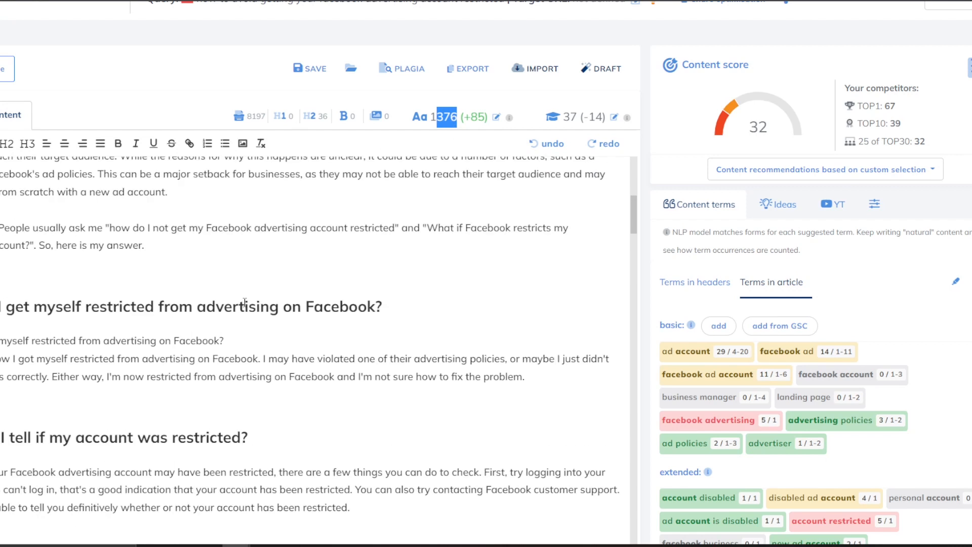
{"action": "scroll", "coordinate": [247, 308], "scroll_direction": "down", "scroll_amount": 6}
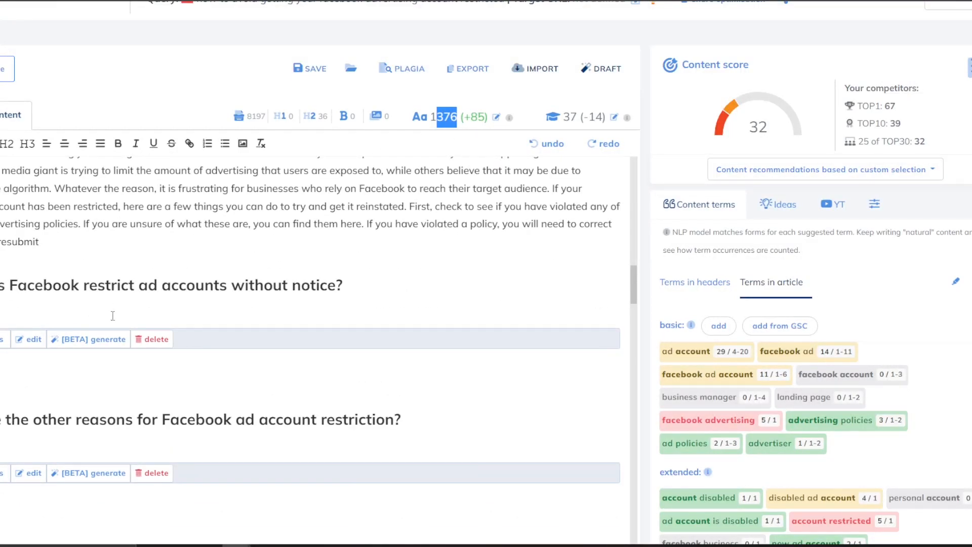
{"action": "left_click", "coordinate": [107, 305]}
{"action": "key", "text": "BackSpace"}
{"action": "left_click_drag", "start_coordinate": [223, 362], "coordinate": [0, 285]}
{"action": "key", "text": "BackSpace"}
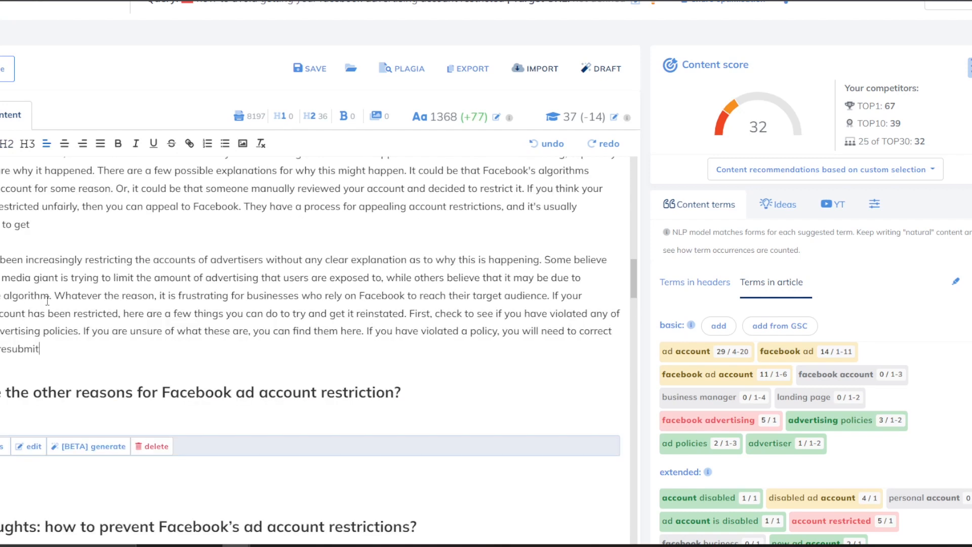
{"action": "scroll", "coordinate": [38, 340], "scroll_direction": "down", "scroll_amount": 2}
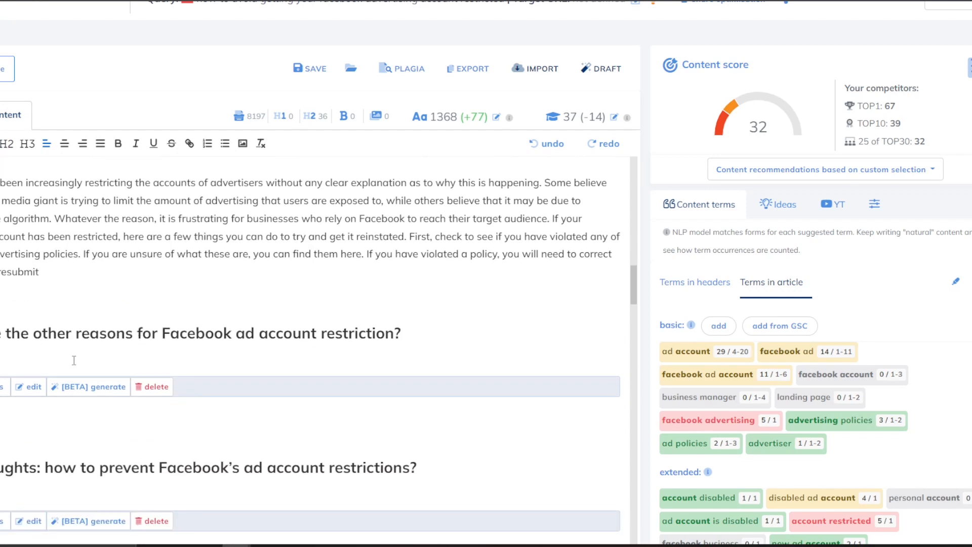
Generate and insert an AI paragraph for the 'other reasons' heading using the listed terms.
{"action": "left_click", "coordinate": [152, 387]}
{"action": "left_click", "coordinate": [94, 369]}
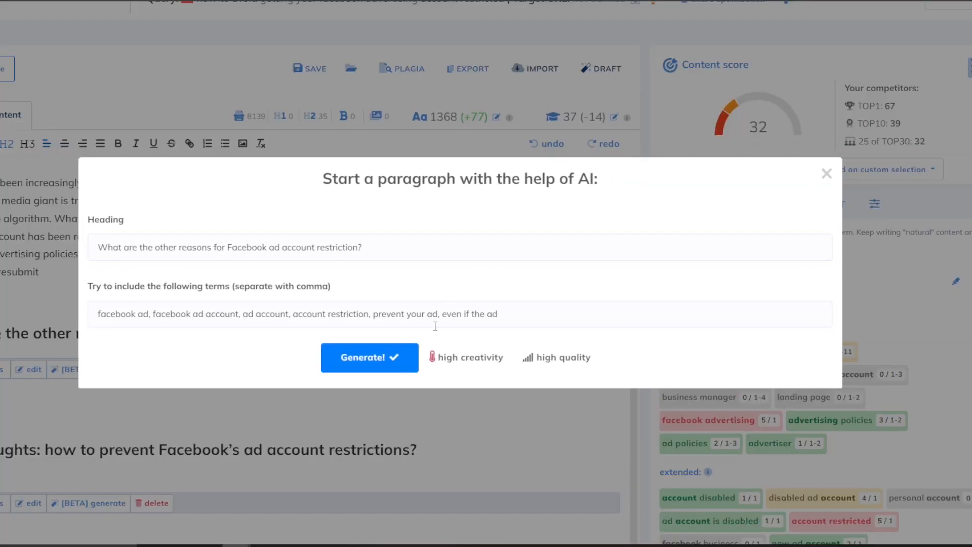
{"action": "left_click", "coordinate": [401, 358]}
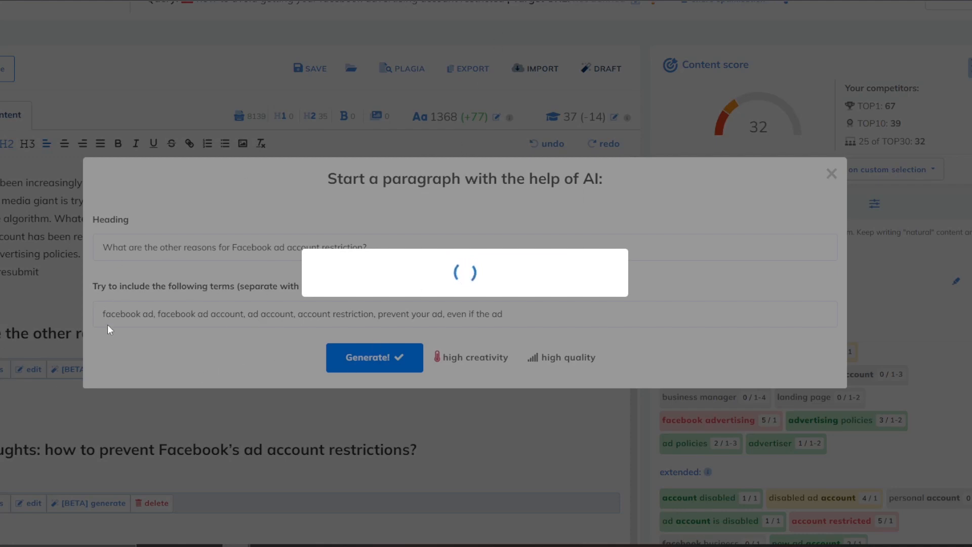
{"action": "left_click", "coordinate": [383, 381]}
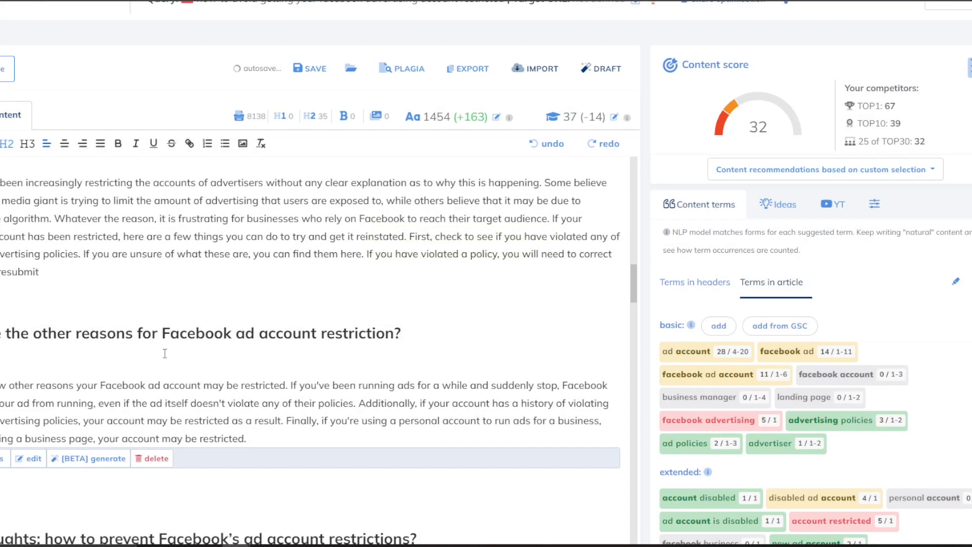
Remove the empty line under Final thoughts and copy the 'What is a Facebook Ad Account?' heading.
{"action": "scroll", "coordinate": [149, 379], "scroll_direction": "down", "scroll_amount": 3}
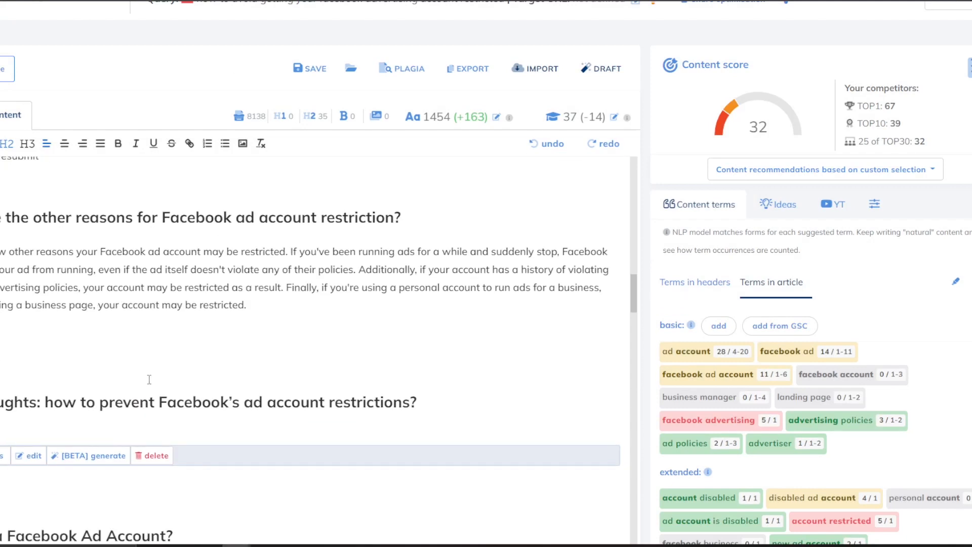
{"action": "scroll", "coordinate": [144, 363], "scroll_direction": "down", "scroll_amount": 1}
{"action": "left_click", "coordinate": [191, 392]}
{"action": "key", "text": "BackSpace"}
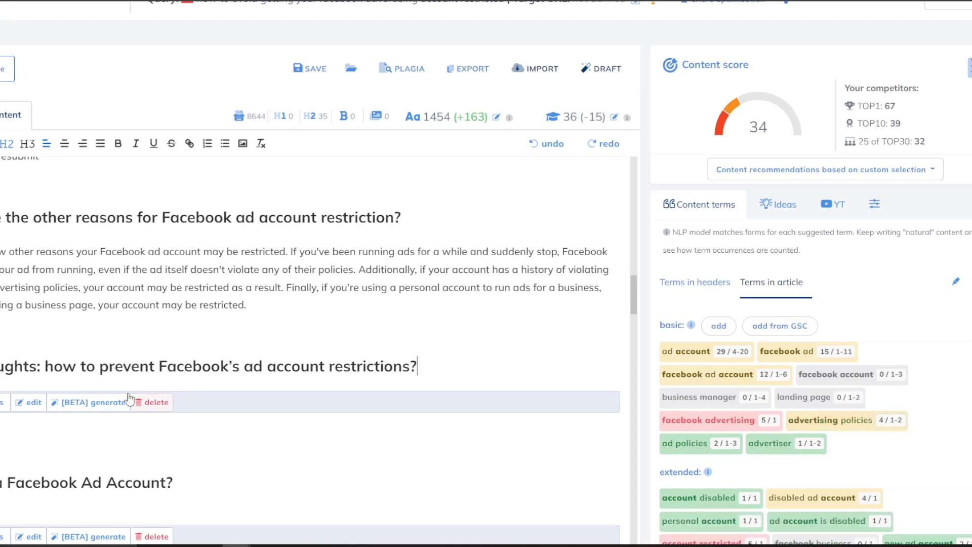
{"action": "scroll", "coordinate": [182, 362], "scroll_direction": "down", "scroll_amount": 6}
{"action": "scroll", "coordinate": [182, 362], "scroll_direction": "down", "scroll_amount": 2}
{"action": "left_click_drag", "start_coordinate": [174, 174], "coordinate": [1, 173]}
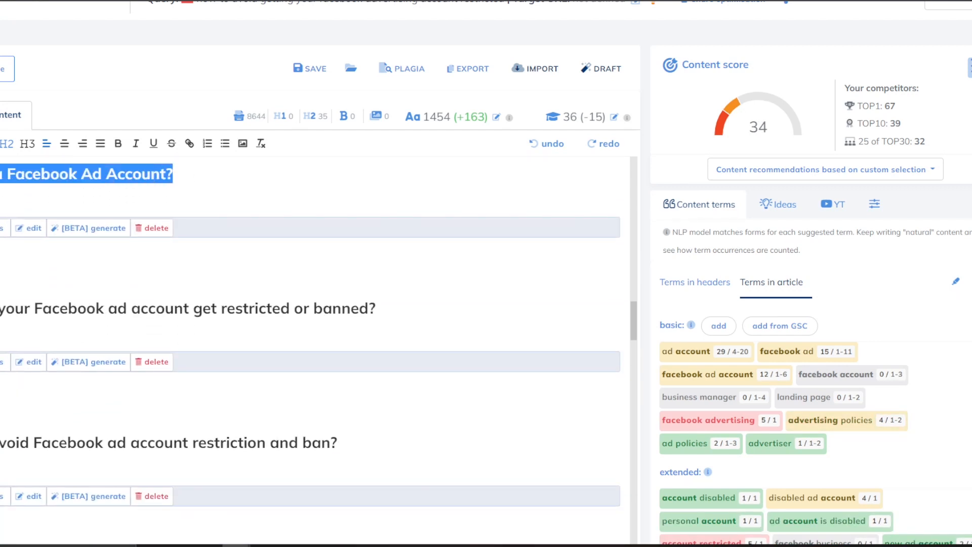
{"action": "key", "text": "ctrl+c"}
{"action": "left_click", "coordinate": [354, 1]}
Expand 'What is a Facebook Ad Account?' in Content Expander to get new paragraphs.
{"action": "left_click", "coordinate": [238, 185]}
{"action": "key", "text": "ctrl+a"}
{"action": "key", "text": "ctrl+v"}
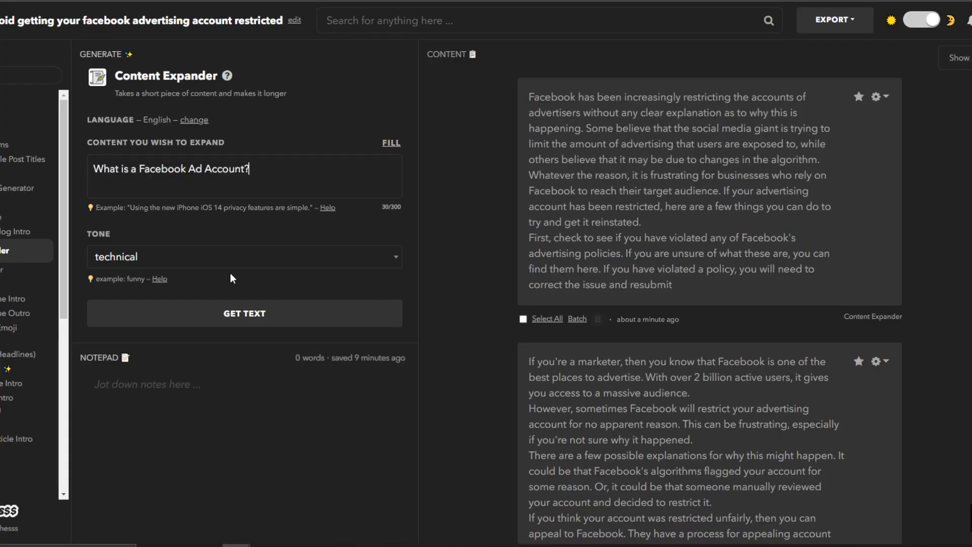
{"action": "left_click", "coordinate": [224, 303]}
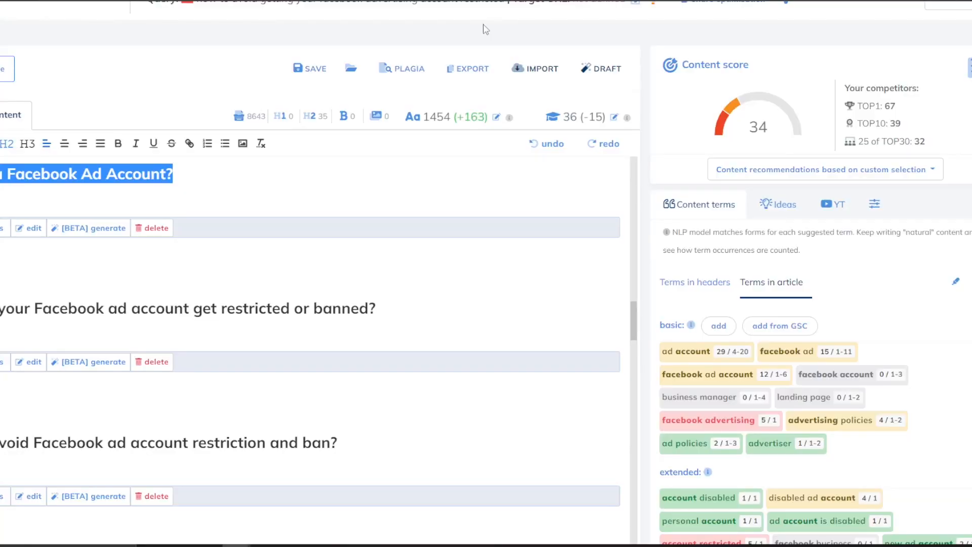
{"action": "scroll", "coordinate": [340, 318], "scroll_direction": "down", "scroll_amount": 3}
{"action": "scroll", "coordinate": [233, 304], "scroll_direction": "up", "scroll_amount": 5}
Delete the heading about preventing ad restrictions and select the first generated definition paragraph.
{"action": "left_click", "coordinate": [133, 218]}
{"action": "scroll", "coordinate": [61, 239], "scroll_direction": "up", "scroll_amount": 1}
{"action": "left_click_drag", "start_coordinate": [61, 238], "coordinate": [1, 250]}
{"action": "key", "text": "Delete"}
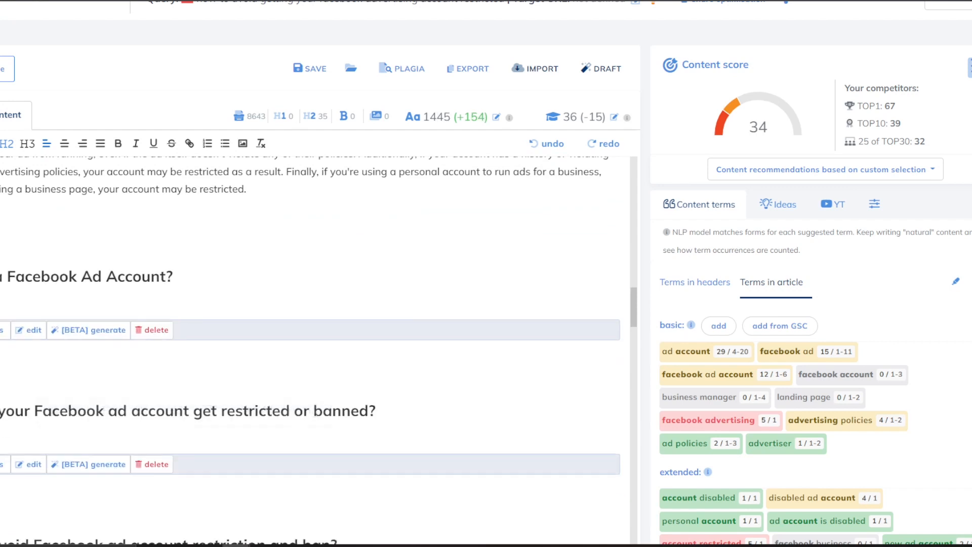
{"action": "scroll", "coordinate": [188, 288], "scroll_direction": "up", "scroll_amount": 1}
{"action": "scroll", "coordinate": [189, 288], "scroll_direction": "down", "scroll_amount": 1}
{"action": "scroll", "coordinate": [188, 288], "scroll_direction": "down", "scroll_amount": 2}
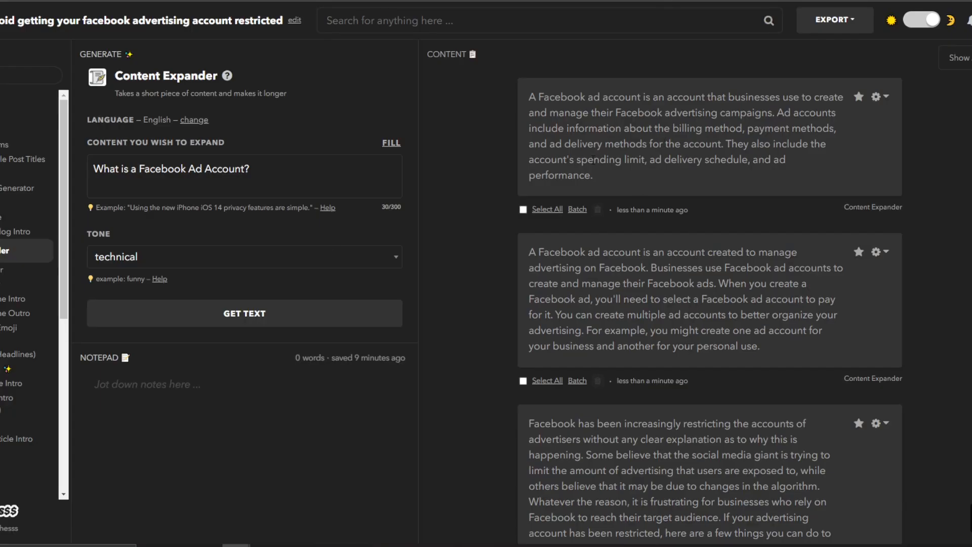
{"action": "left_click_drag", "start_coordinate": [629, 180], "coordinate": [529, 96]}
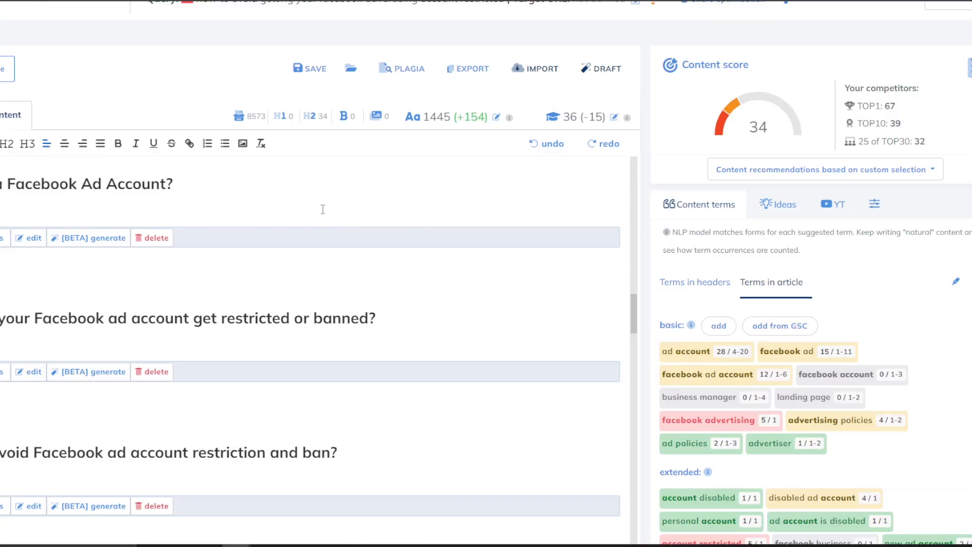
Paste the first Nichesss definition paragraph under 'What is a Facebook Ad Account?' and remove the leftover block.
{"action": "left_click", "coordinate": [12, 207]}
{"action": "key", "text": "ctrl+v"}
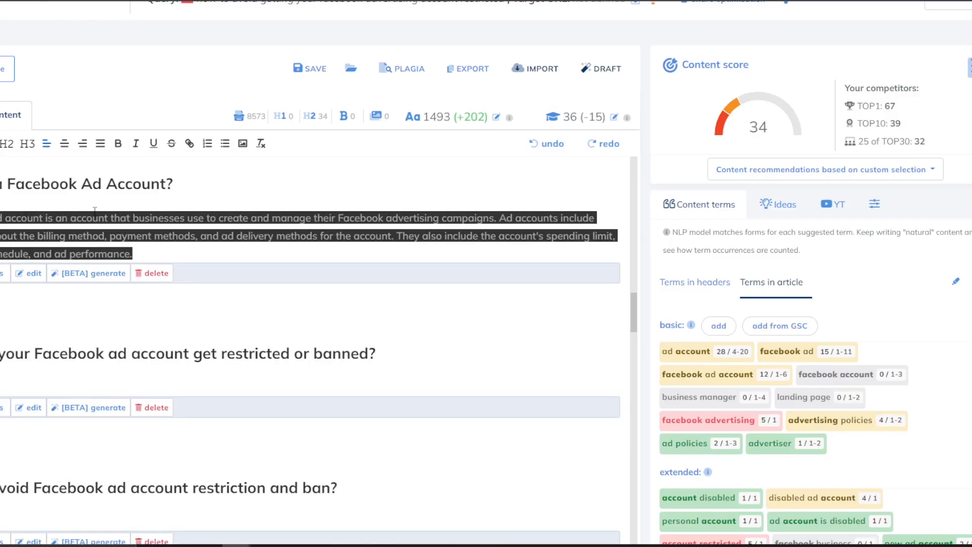
{"action": "key", "text": "ctrl+z"}
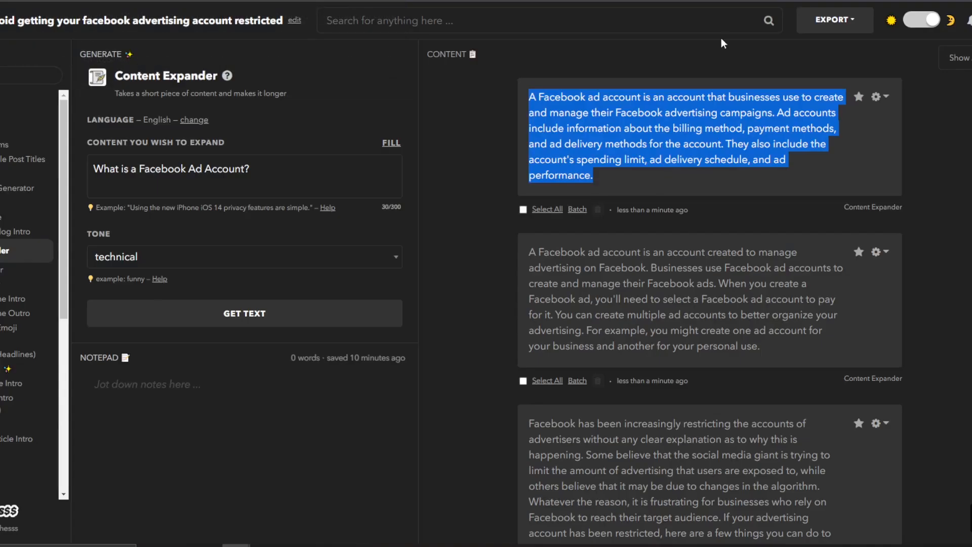
{"action": "left_click", "coordinate": [656, 196]}
{"action": "right_click", "coordinate": [659, 178]}
{"action": "key", "text": "Escape"}
{"action": "left_click_drag", "start_coordinate": [606, 175], "coordinate": [530, 91]}
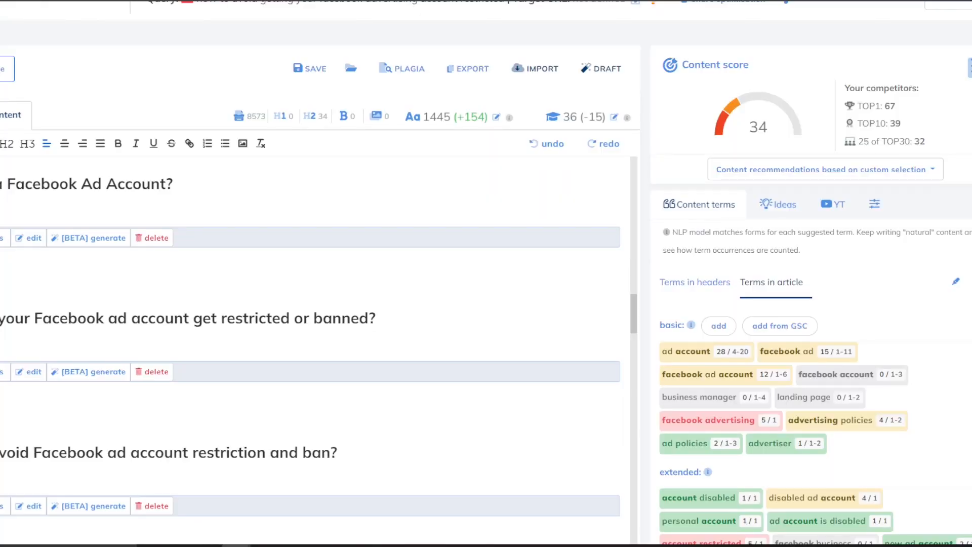
{"action": "key", "text": "ctrl+v"}
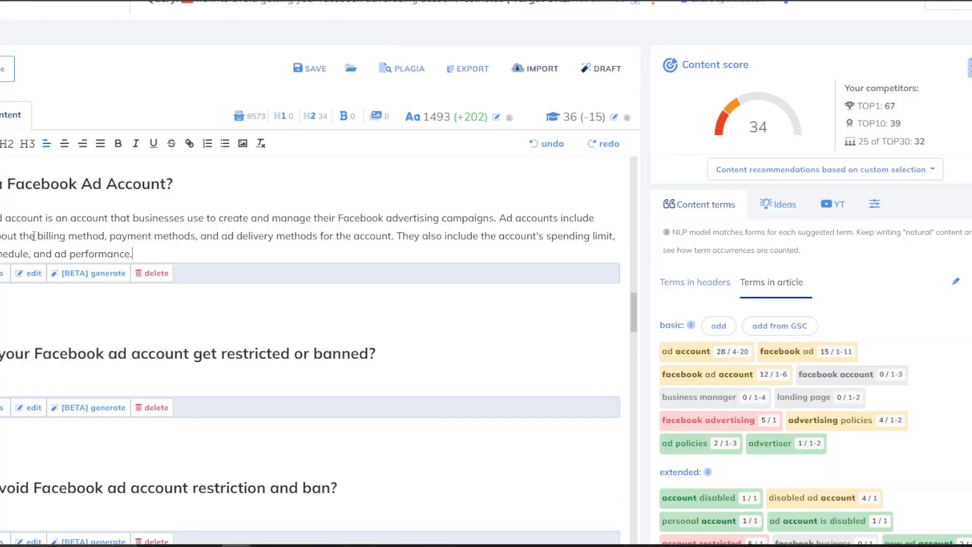
{"action": "left_click", "coordinate": [151, 274]}
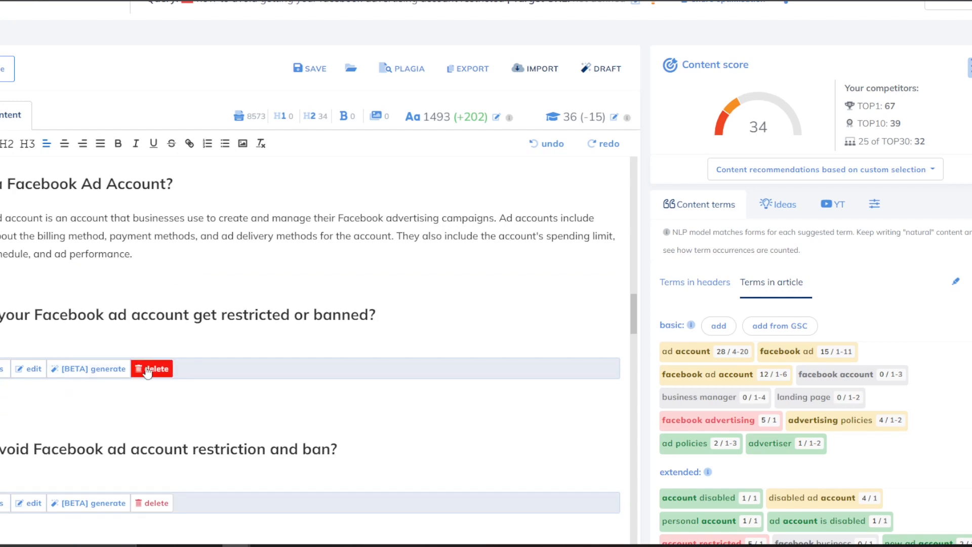
Delete the restricted-or-banned, avoiding-restriction and what-to-do-after-a-ban sections.
{"action": "left_click", "coordinate": [147, 372]}
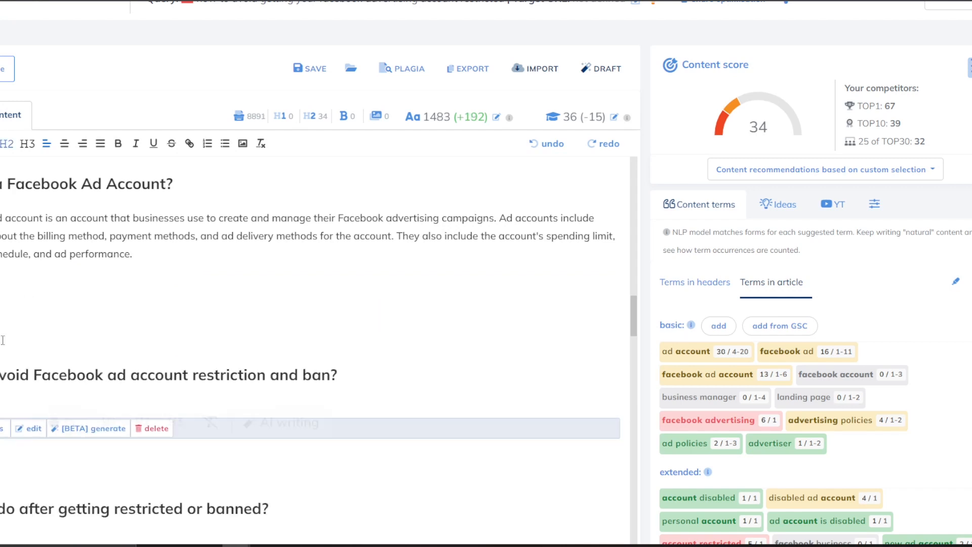
{"action": "key", "text": "Return"}
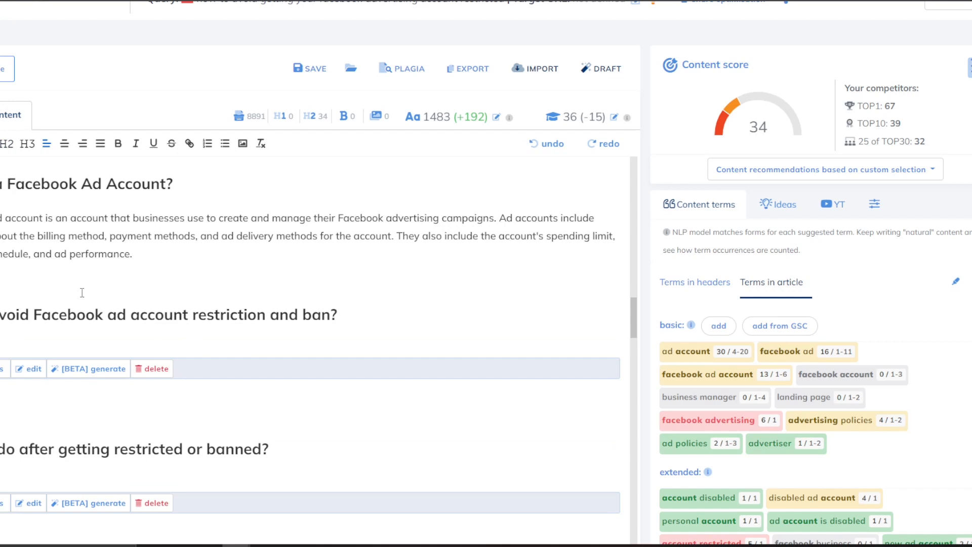
{"action": "left_click_drag", "start_coordinate": [71, 287], "coordinate": [117, 399]}
{"action": "left_click", "coordinate": [1, 314]}
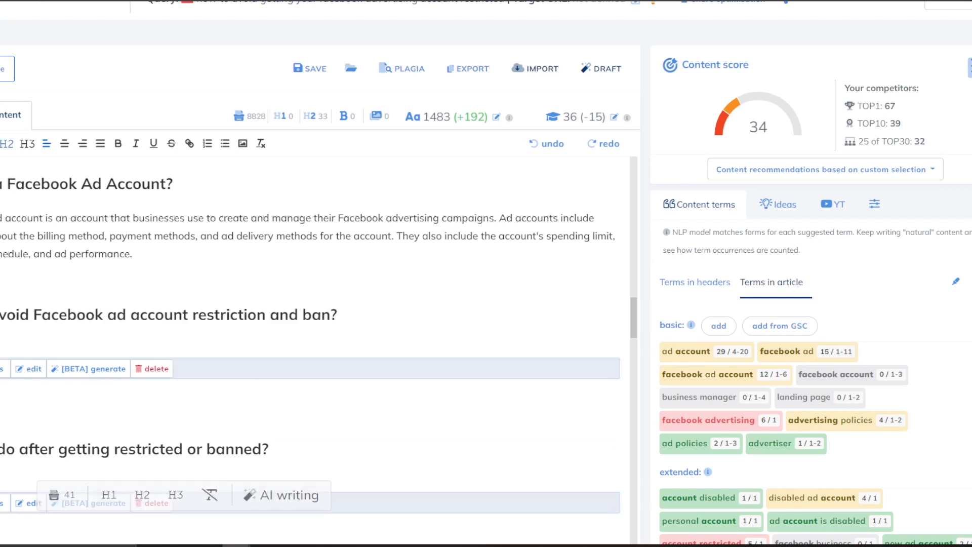
{"action": "left_click", "coordinate": [152, 369]}
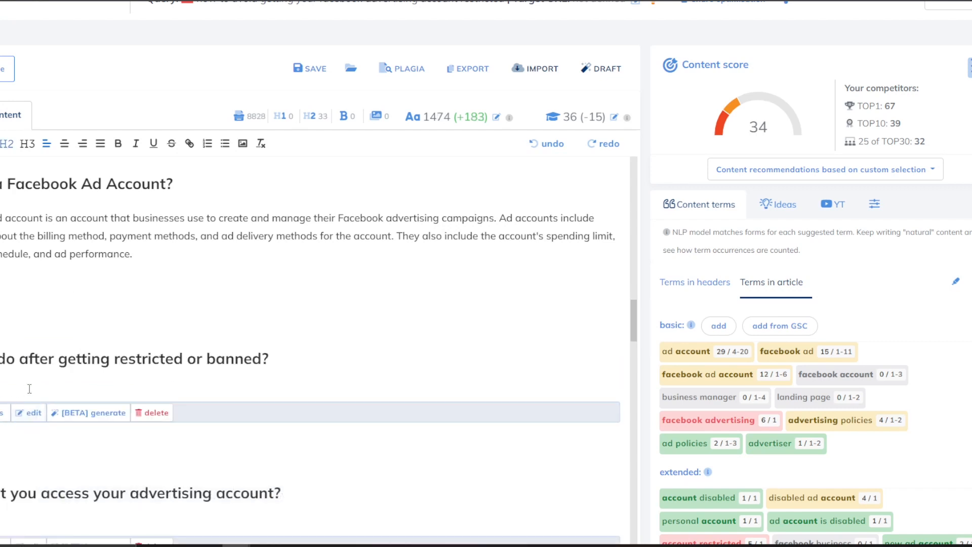
{"action": "scroll", "coordinate": [31, 394], "scroll_direction": "down", "scroll_amount": 1}
{"action": "left_click_drag", "start_coordinate": [7, 261], "coordinate": [96, 386]}
{"action": "key", "text": "BackSpace"}
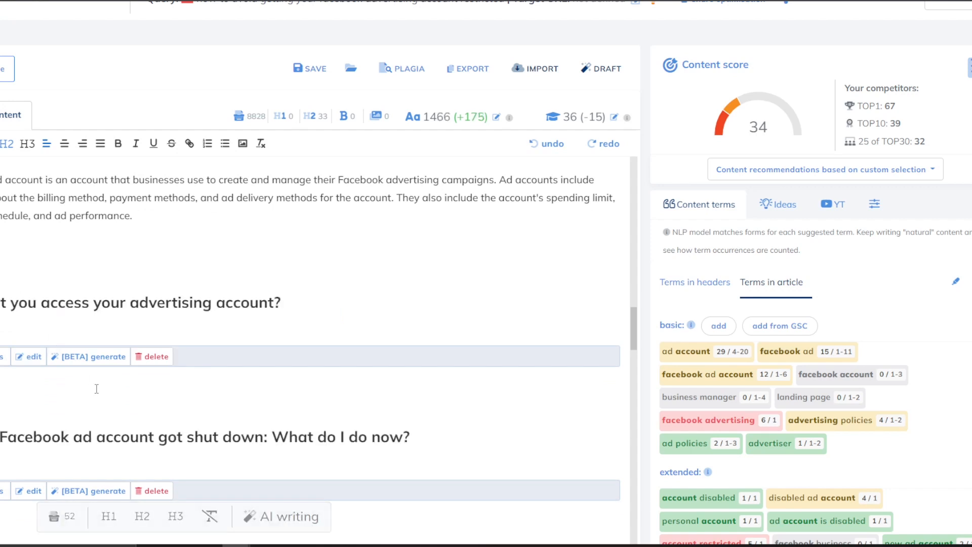
{"action": "key", "text": "BackSpace"}
{"action": "key", "text": "BackSpace"}
Delete the sections on accessing the advertising account and a shut-down ad account.
{"action": "scroll", "coordinate": [98, 388], "scroll_direction": "up", "scroll_amount": 1}
{"action": "key", "text": "Return"}
{"action": "scroll", "coordinate": [96, 358], "scroll_direction": "down", "scroll_amount": 3}
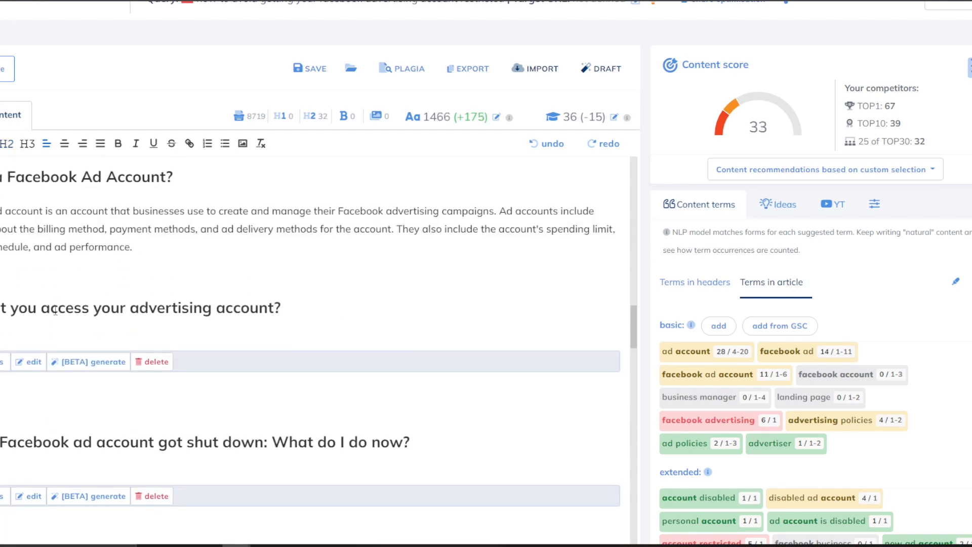
{"action": "scroll", "coordinate": [58, 325], "scroll_direction": "down", "scroll_amount": 1}
{"action": "left_click_drag", "start_coordinate": [18, 327], "coordinate": [1, 193]}
{"action": "key", "text": "BackSpace"}
{"action": "left_click_drag", "start_coordinate": [175, 244], "coordinate": [1, 193]}
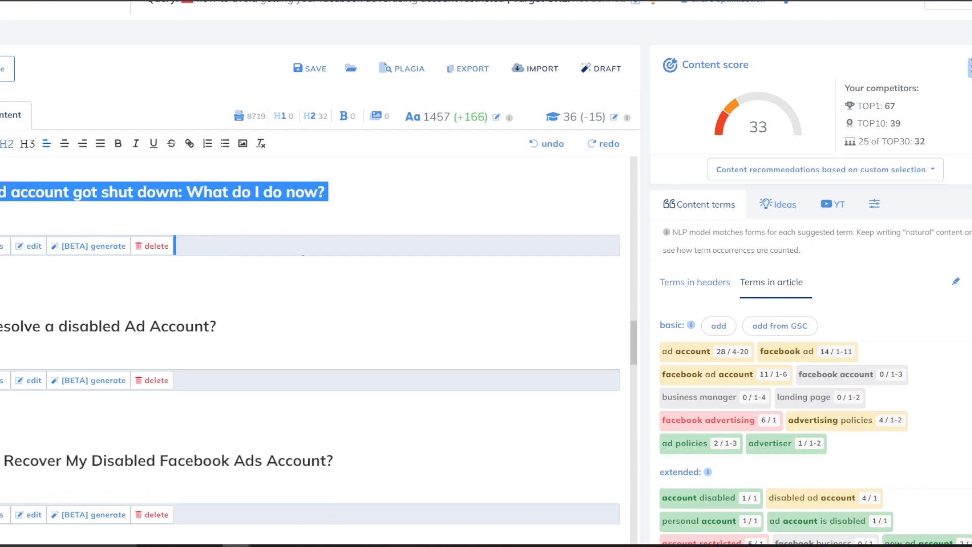
{"action": "key", "text": "BackSpace"}
Review the still-empty appeal-rejected, new-solution and restricted-reasons headings; the article is at 1,446 words.
{"action": "scroll", "coordinate": [31, 299], "scroll_direction": "down", "scroll_amount": 8}
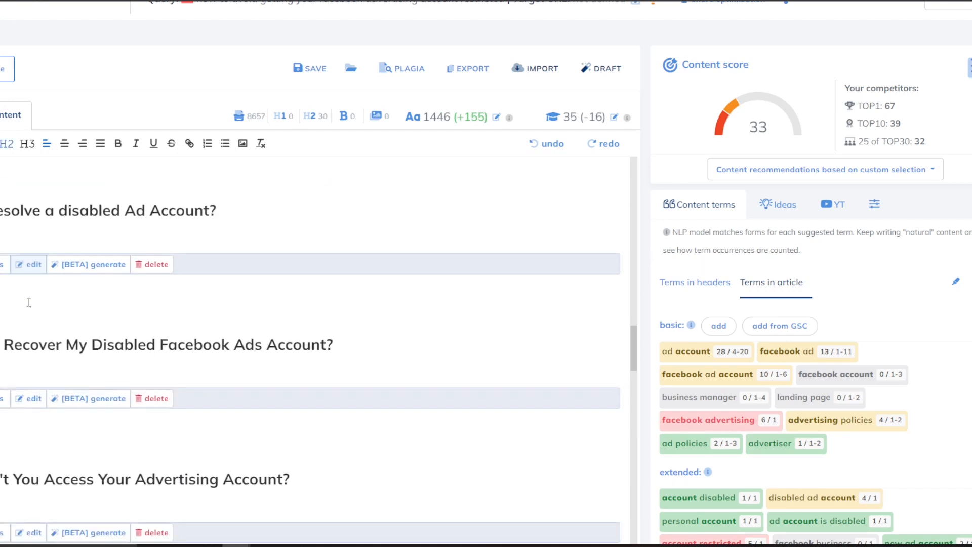
{"action": "scroll", "coordinate": [37, 303], "scroll_direction": "down", "scroll_amount": 10}
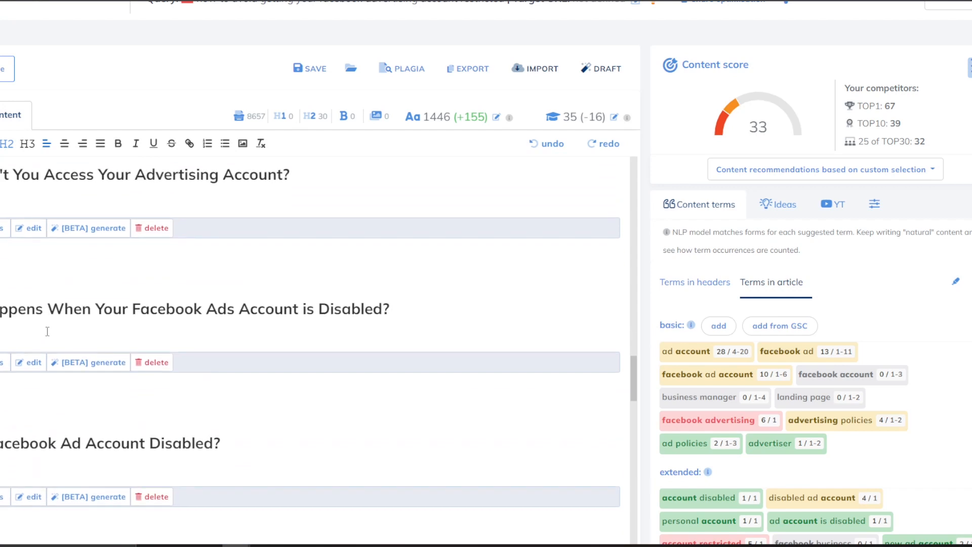
{"action": "scroll", "coordinate": [135, 276], "scroll_direction": "down", "scroll_amount": 5}
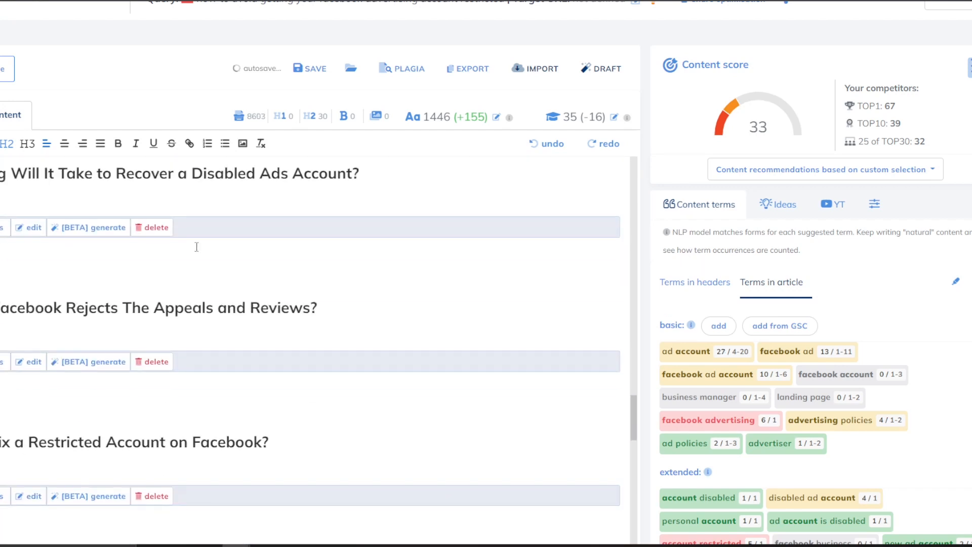
{"action": "scroll", "coordinate": [346, 273], "scroll_direction": "down", "scroll_amount": 2}
{"action": "scroll", "coordinate": [317, 269], "scroll_direction": "up", "scroll_amount": 3}
{"action": "scroll", "coordinate": [150, 323], "scroll_direction": "down", "scroll_amount": 3}
{"action": "scroll", "coordinate": [157, 337], "scroll_direction": "down", "scroll_amount": 6}
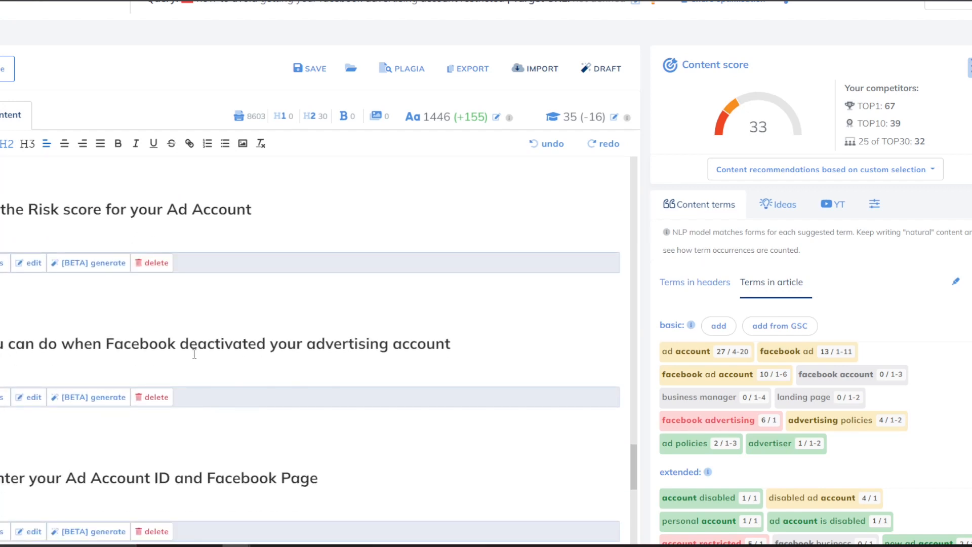
{"action": "scroll", "coordinate": [195, 353], "scroll_direction": "down", "scroll_amount": 4}
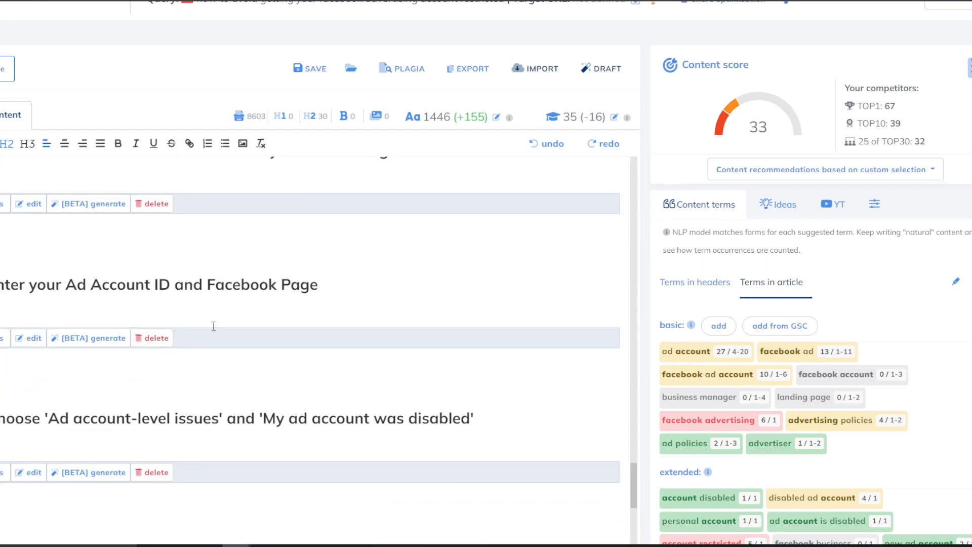
{"action": "scroll", "coordinate": [267, 313], "scroll_direction": "down", "scroll_amount": 6}
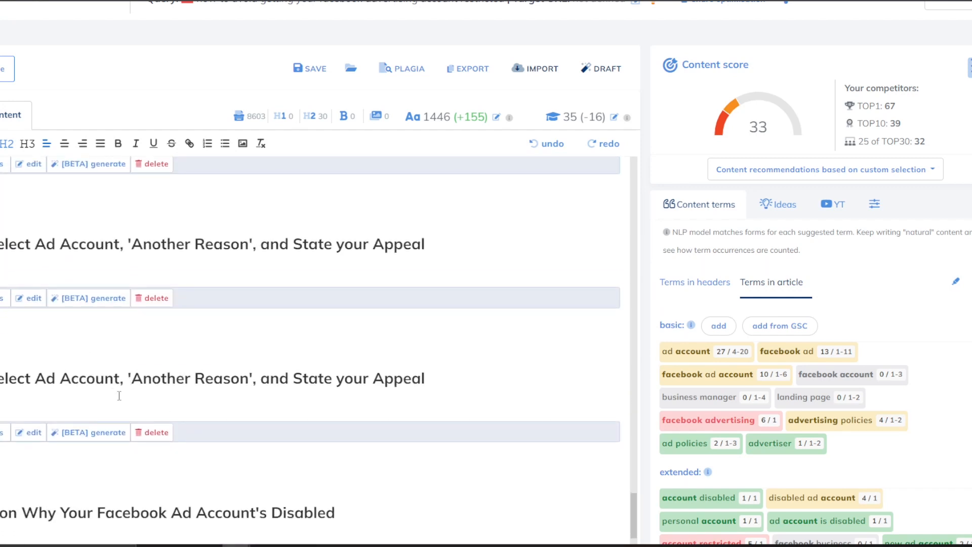
{"action": "scroll", "coordinate": [119, 395], "scroll_direction": "down", "scroll_amount": 3}
{"action": "scroll", "coordinate": [314, 372], "scroll_direction": "down", "scroll_amount": 2}
{"action": "scroll", "coordinate": [305, 380], "scroll_direction": "down", "scroll_amount": 5}
{"action": "scroll", "coordinate": [208, 372], "scroll_direction": "down", "scroll_amount": 5}
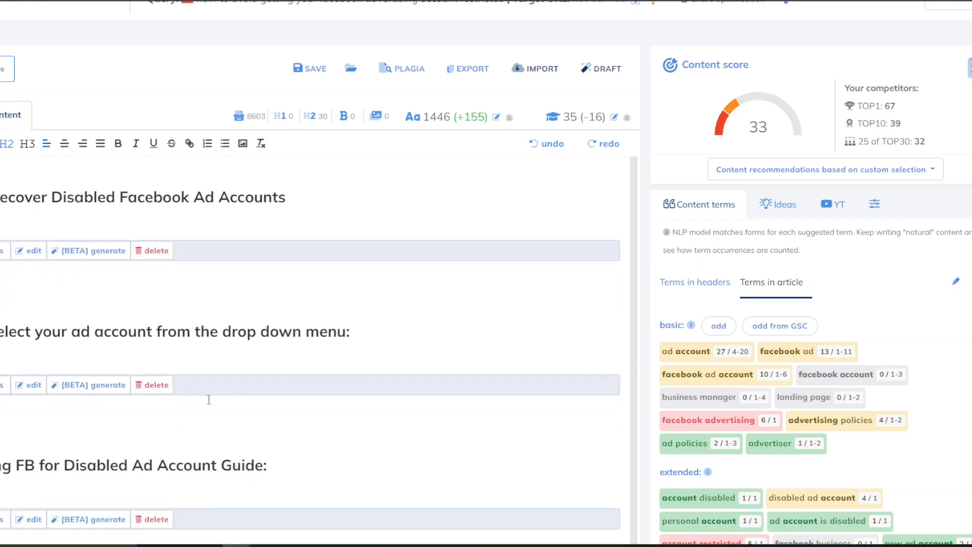
{"action": "scroll", "coordinate": [93, 336], "scroll_direction": "up", "scroll_amount": 3}
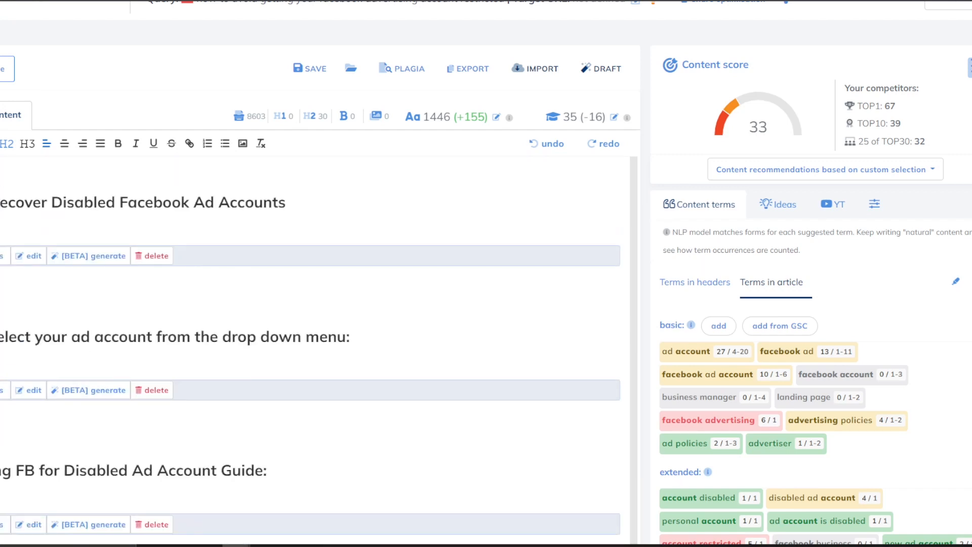
{"action": "left_click_drag", "start_coordinate": [32, 335], "coordinate": [119, 337]}
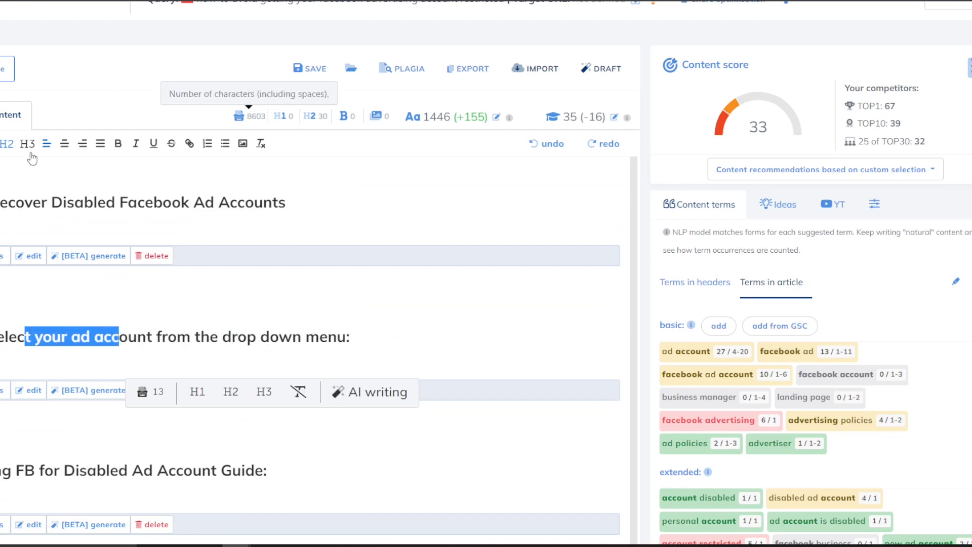
{"action": "left_click", "coordinate": [62, 337]}
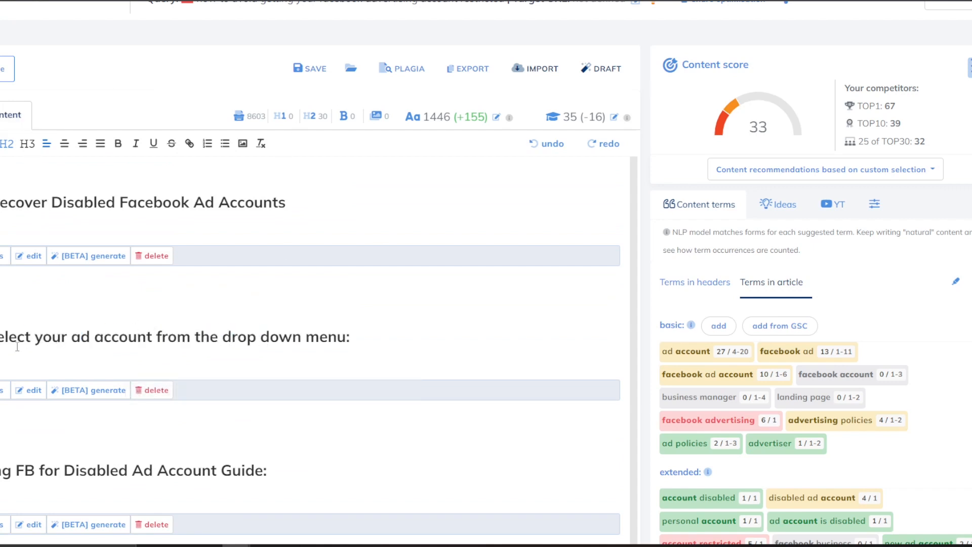
{"action": "left_click_drag", "start_coordinate": [25, 337], "coordinate": [128, 337]}
{"action": "scroll", "coordinate": [111, 315], "scroll_direction": "up", "scroll_amount": 2}
{"action": "scroll", "coordinate": [110, 315], "scroll_direction": "up", "scroll_amount": 10}
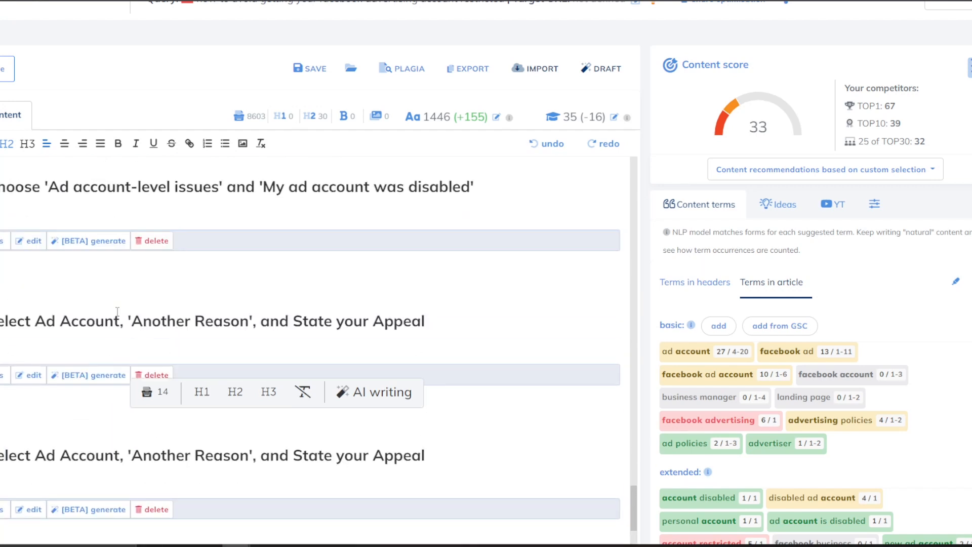
{"action": "scroll", "coordinate": [118, 311], "scroll_direction": "down", "scroll_amount": 6}
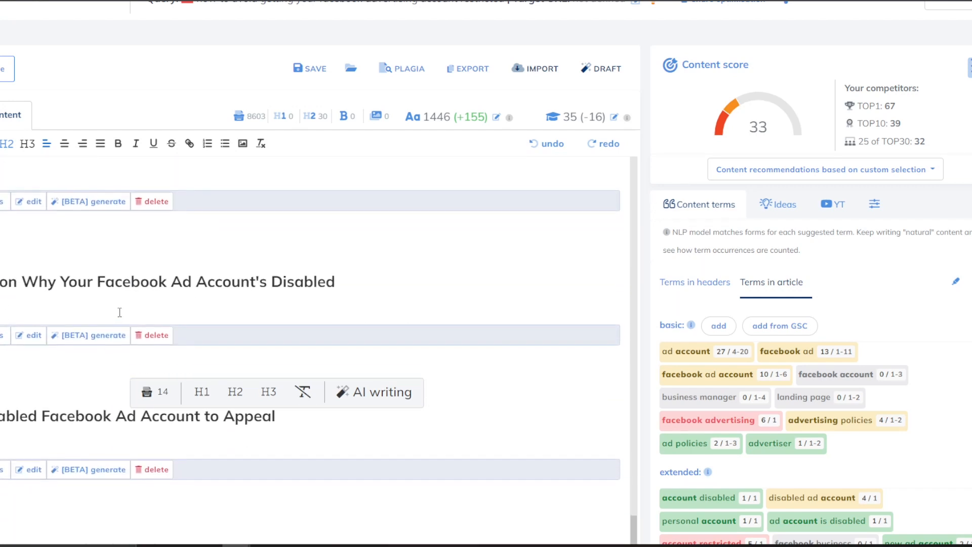
{"action": "scroll", "coordinate": [120, 312], "scroll_direction": "down", "scroll_amount": 12}
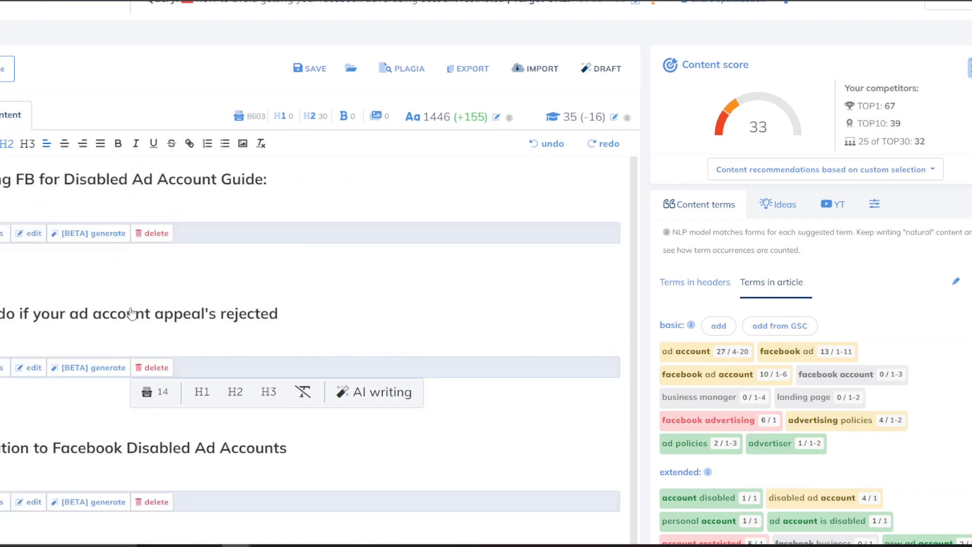
{"action": "scroll", "coordinate": [131, 314], "scroll_direction": "down", "scroll_amount": 3}
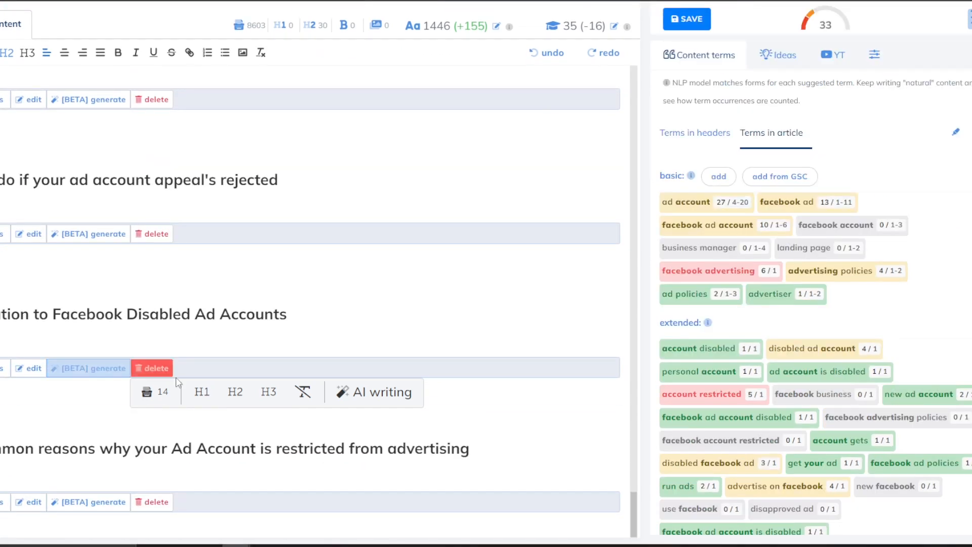
{"action": "left_click", "coordinate": [155, 446]}
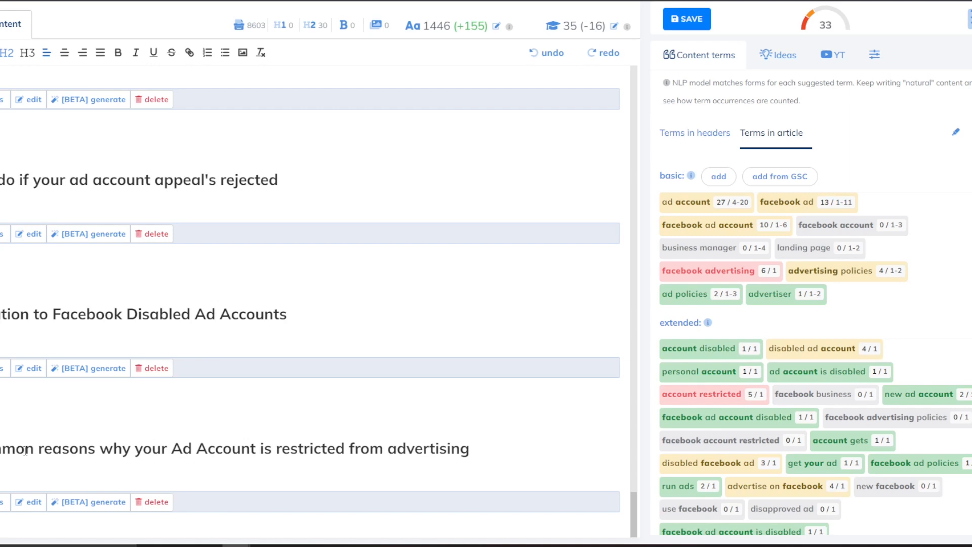
Paste the restricted-from-advertising heading into Nichesss Content Expander and generate technical-tone expansions.
{"action": "left_click_drag", "start_coordinate": [499, 451], "coordinate": [5, 446]}
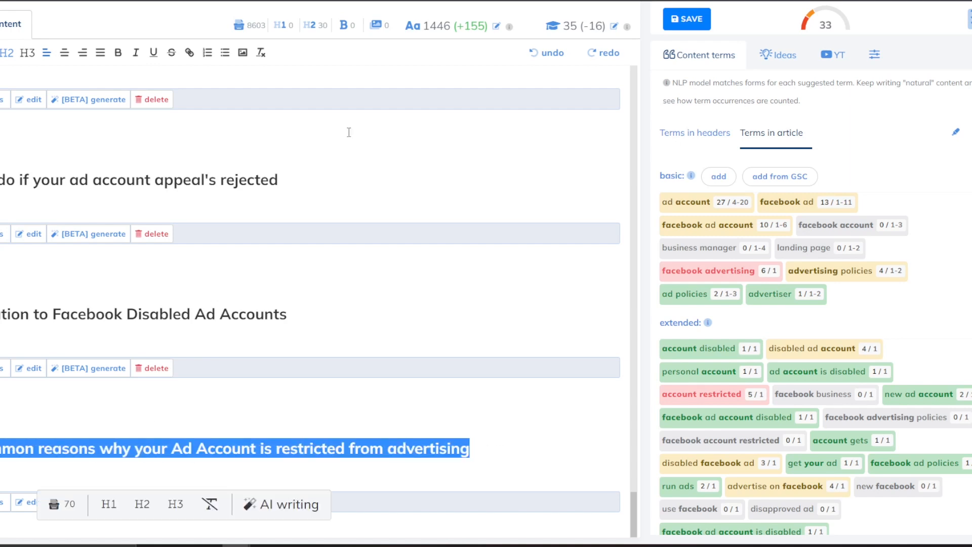
{"action": "key", "text": "alt+Tab"}
{"action": "left_click", "coordinate": [314, 167]}
{"action": "key", "text": "ctrl+a"}
{"action": "type", "text": "Most common reasons why your Ad Account is restricted from advertising"}
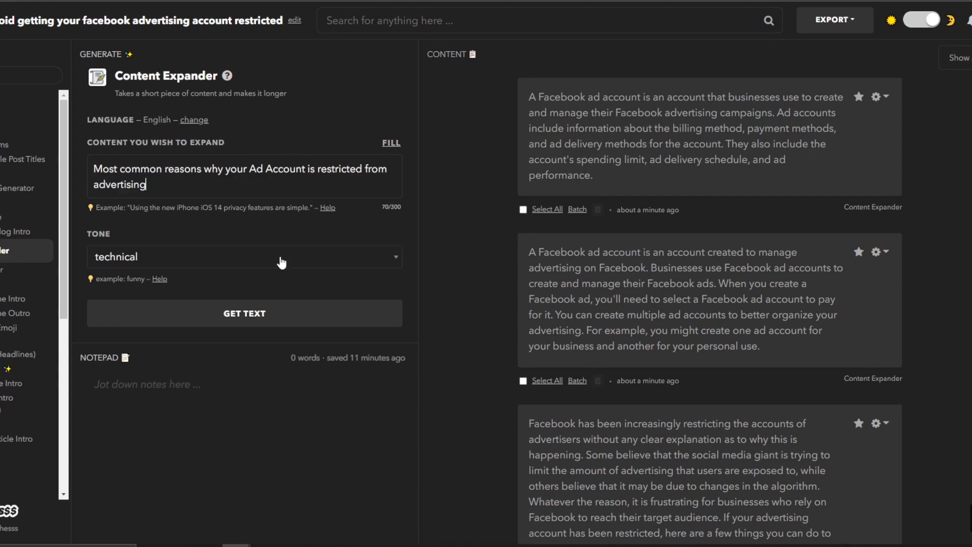
{"action": "left_click", "coordinate": [255, 315]}
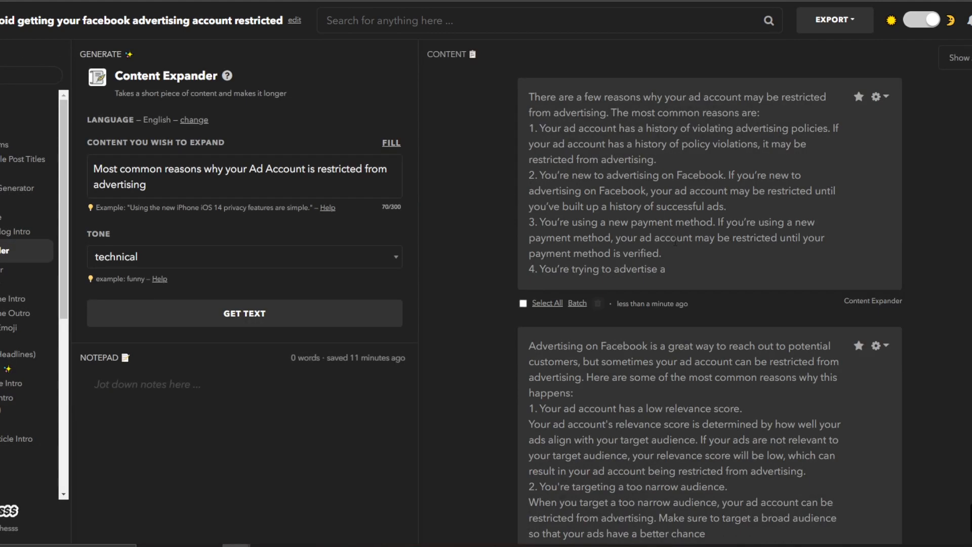
Copy the first result listing common restriction reasons and return to NeuronWriter.
{"action": "left_click_drag", "start_coordinate": [682, 257], "coordinate": [621, 236]}
{"action": "left_click", "coordinate": [673, 278]}
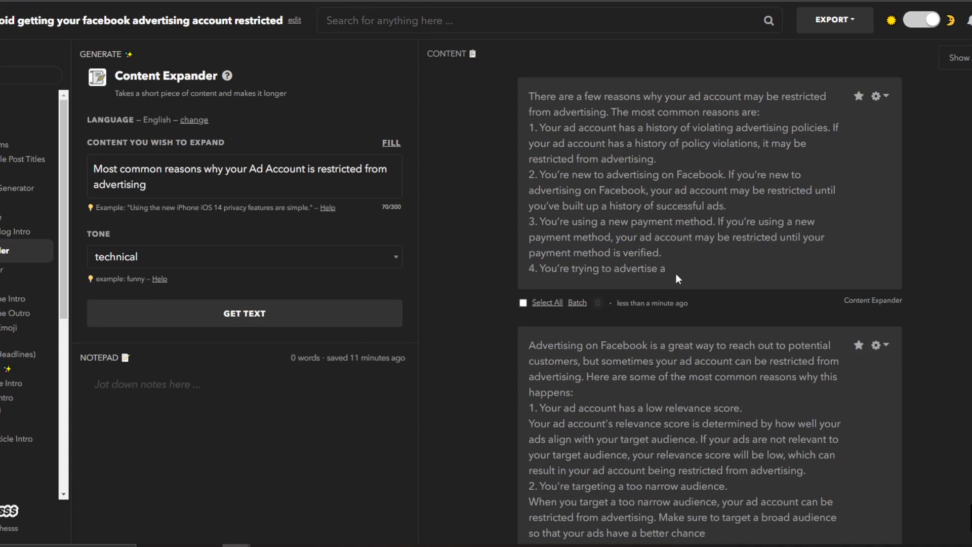
{"action": "scroll", "coordinate": [676, 274], "scroll_direction": "down", "scroll_amount": 2}
{"action": "left_click_drag", "start_coordinate": [669, 188], "coordinate": [529, 59]}
{"action": "key", "text": "ctrl+c"}
{"action": "key", "text": "ctrl+Tab"}
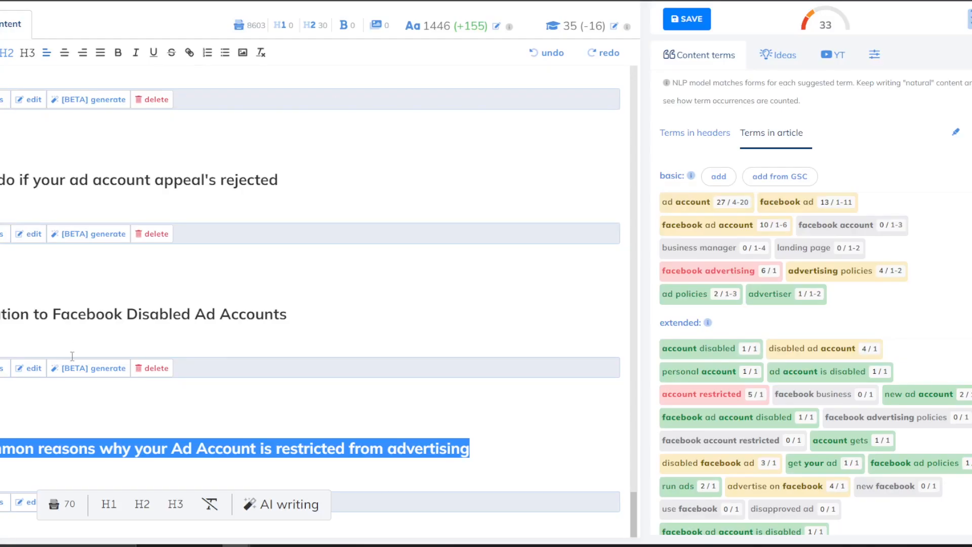
Paste the expanded reasons under the restricted-from-advertising heading as plain text.
{"action": "scroll", "coordinate": [145, 432], "scroll_direction": "up", "scroll_amount": 1}
{"action": "scroll", "coordinate": [100, 470], "scroll_direction": "down", "scroll_amount": 1}
{"action": "left_click", "coordinate": [100, 470]}
{"action": "key", "text": "ctrl+v"}
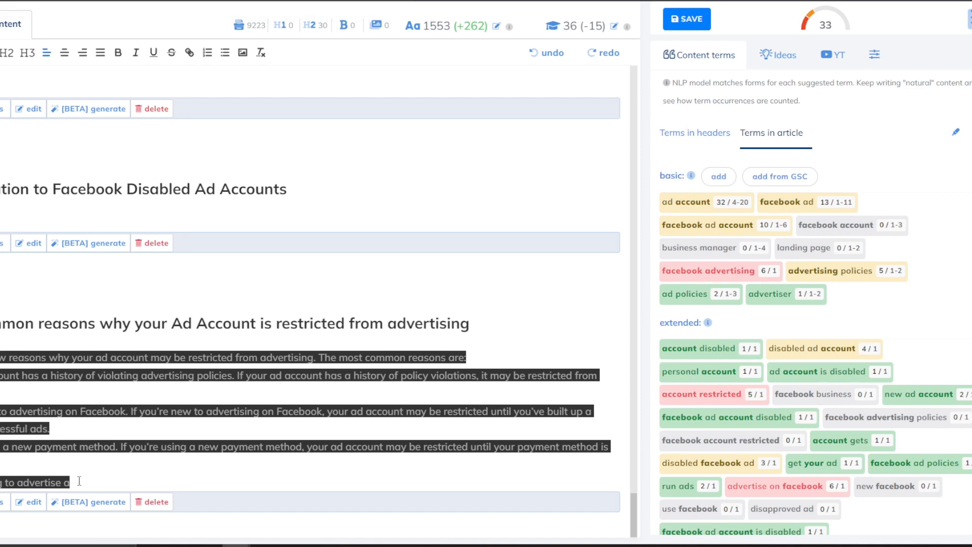
{"action": "left_click_drag", "start_coordinate": [69, 482], "coordinate": [43, 338]}
{"action": "key", "text": "ctrl+shift+v"}
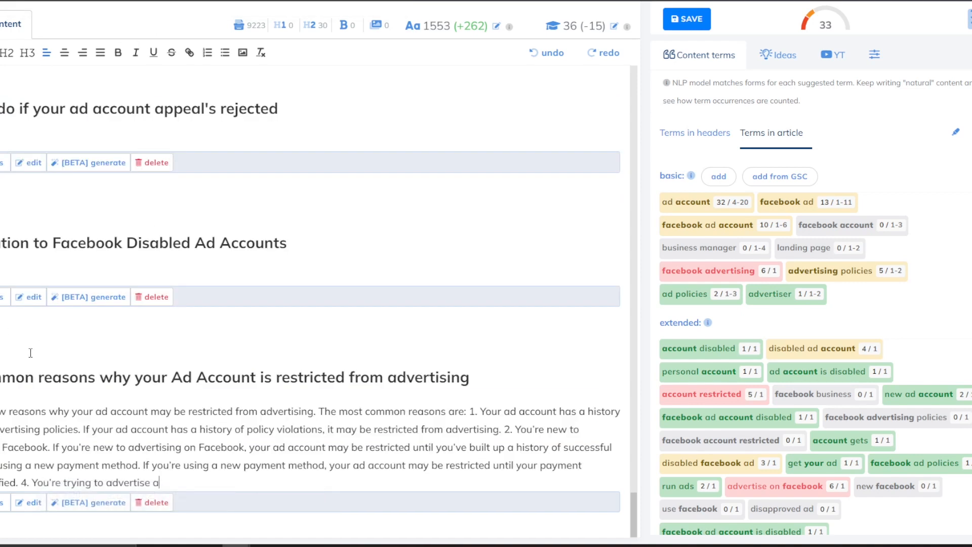
Put reasons 1, 2 and 3 on their own lines and delete the unfinished fourth reason.
{"action": "left_click", "coordinate": [471, 410]}
{"action": "key", "text": "Return"}
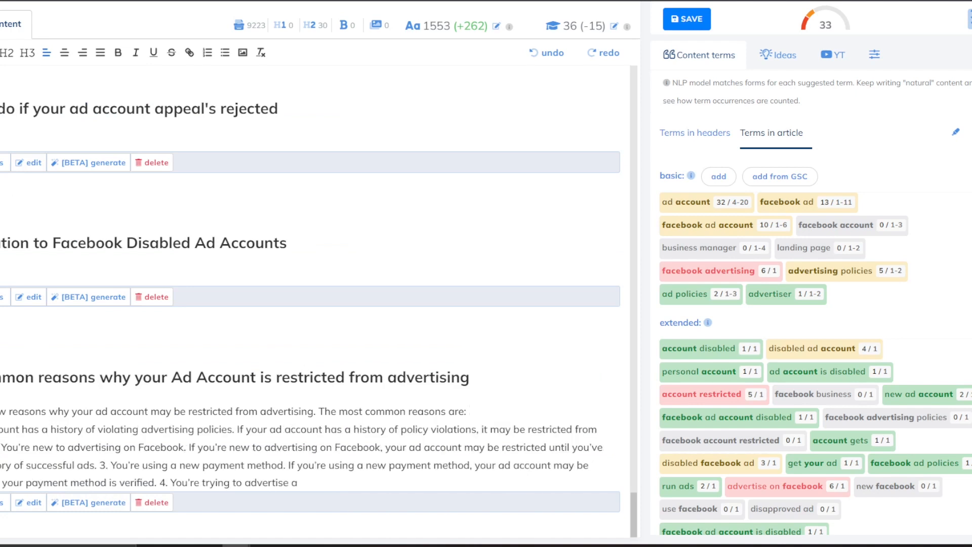
{"action": "key", "text": "Return"}
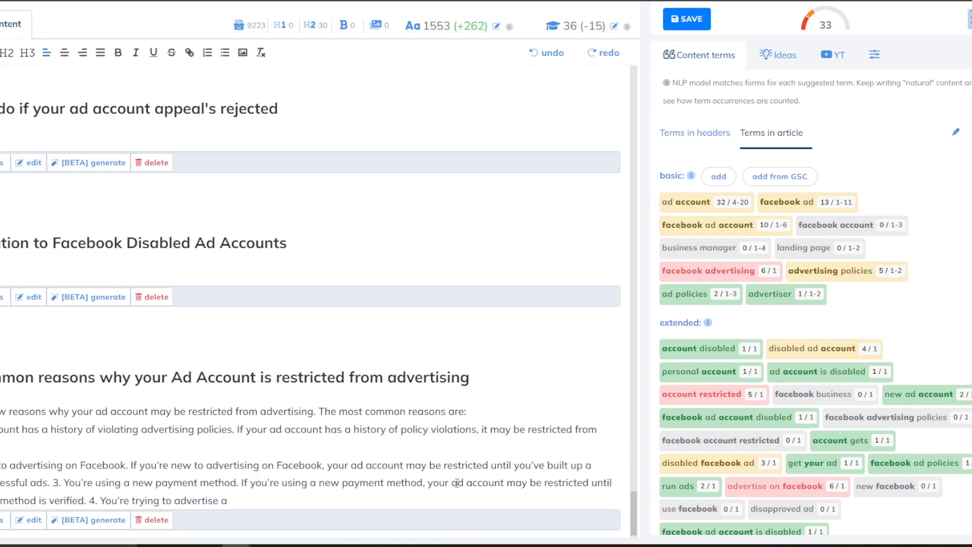
{"action": "left_click", "coordinate": [55, 484]}
{"action": "key", "text": "Return"}
{"action": "left_click_drag", "start_coordinate": [111, 517], "coordinate": [1, 518]}
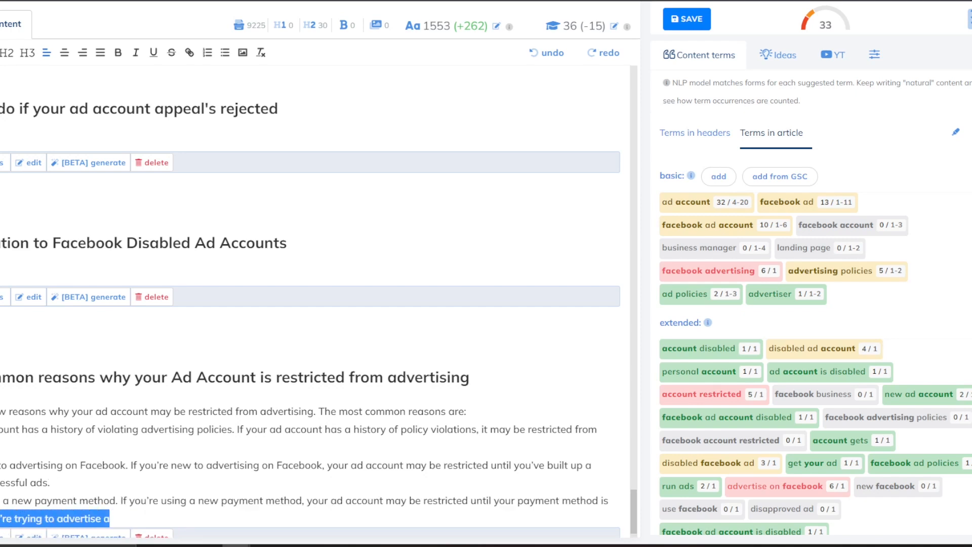
{"action": "key", "text": "BackSpace"}
Remove the empty block below the reasons list.
{"action": "scroll", "coordinate": [115, 404], "scroll_direction": "down", "scroll_amount": 1}
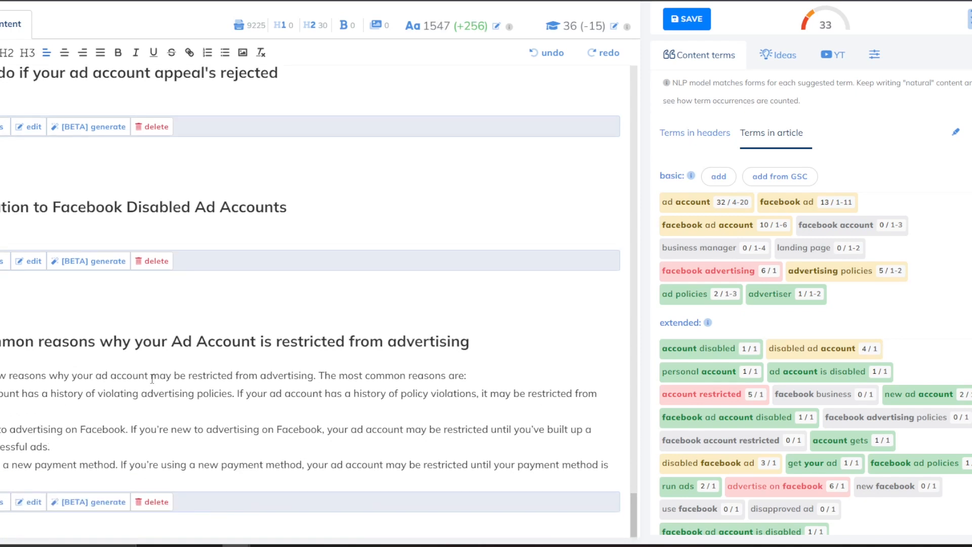
{"action": "left_click", "coordinate": [157, 502]}
{"action": "left_click", "coordinate": [690, 17]}
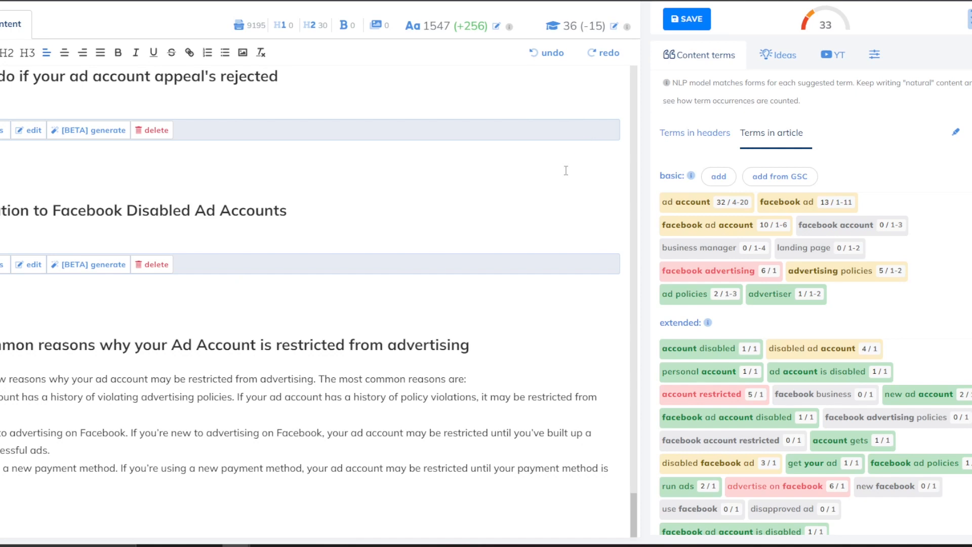
{"action": "scroll", "coordinate": [577, 163], "scroll_direction": "up", "scroll_amount": 4}
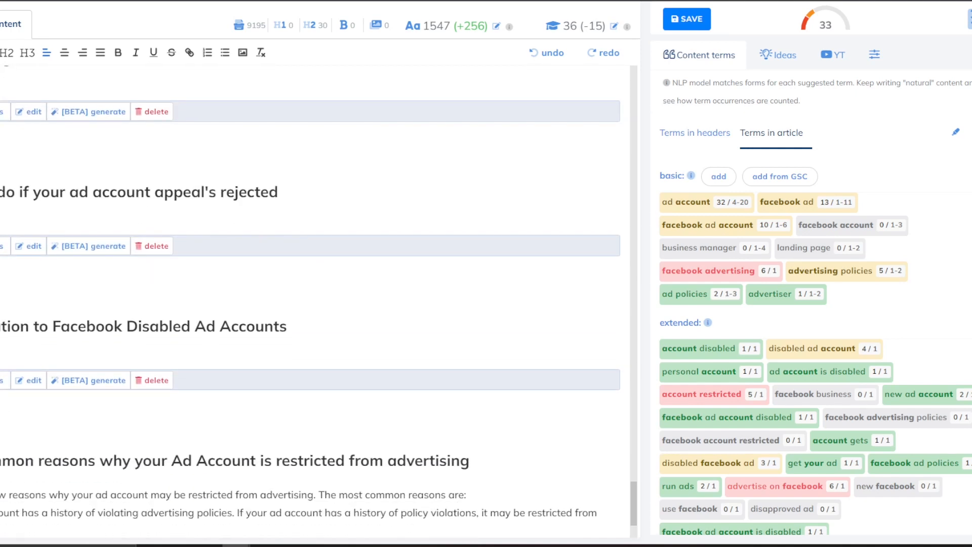
{"action": "scroll", "coordinate": [311, 306], "scroll_direction": "up", "scroll_amount": 3}
{"action": "scroll", "coordinate": [311, 305], "scroll_direction": "down", "scroll_amount": 5}
{"action": "scroll", "coordinate": [16, 279], "scroll_direction": "up", "scroll_amount": 2}
{"action": "left_click_drag", "start_coordinate": [5, 325], "coordinate": [394, 390]}
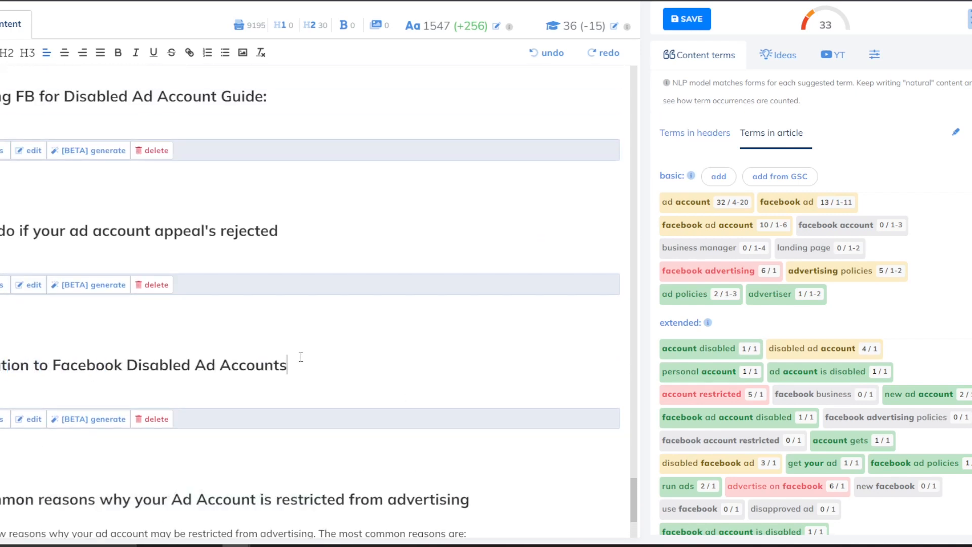
Add an AI-generated paragraph under the new-solution heading.
{"action": "left_click_drag", "start_coordinate": [288, 365], "coordinate": [264, 365]}
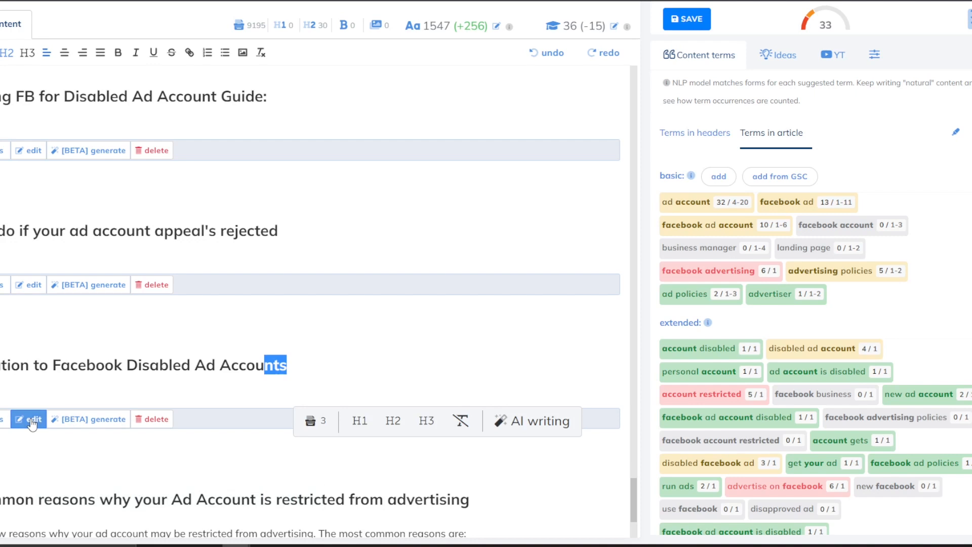
{"action": "left_click", "coordinate": [62, 421]}
{"action": "left_click", "coordinate": [400, 357]}
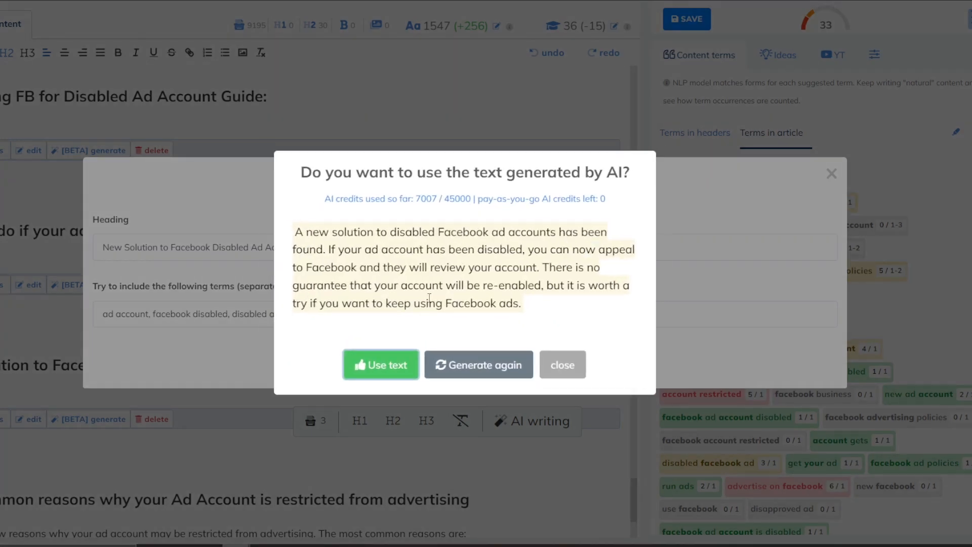
{"action": "left_click", "coordinate": [382, 423]}
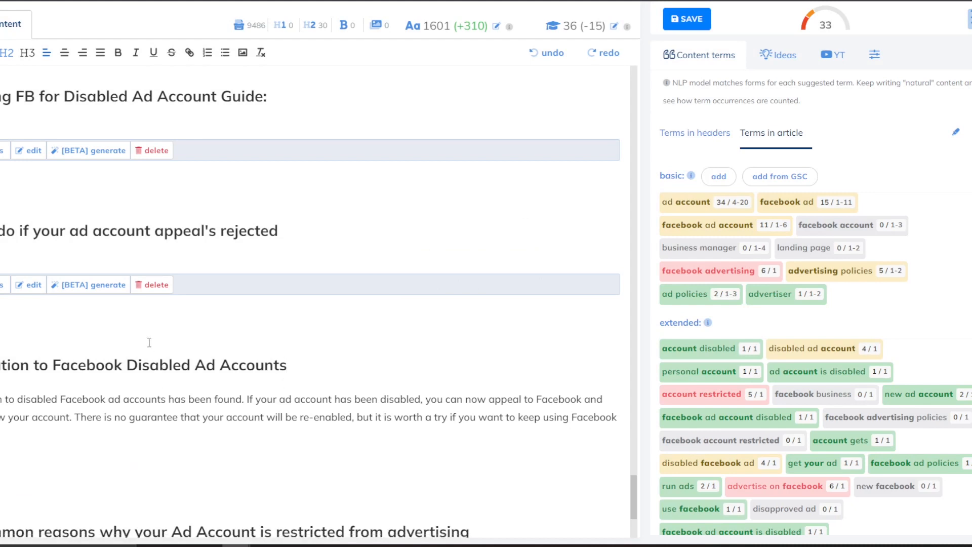
Add an AI-generated paragraph to the appeal-rejected section and clear the surrounding blank lines and empty block.
{"action": "scroll", "coordinate": [129, 345], "scroll_direction": "up", "scroll_amount": 2}
{"action": "left_click", "coordinate": [120, 360]}
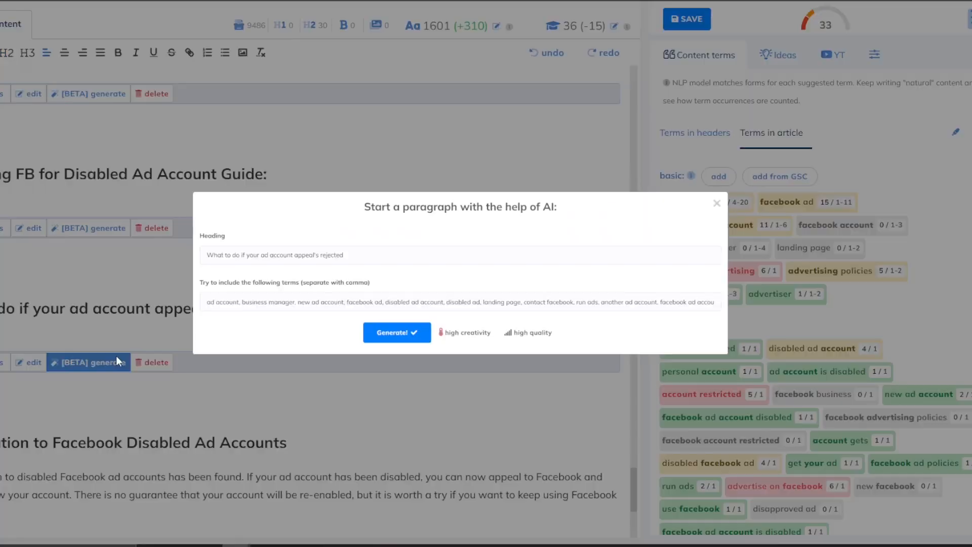
{"action": "left_click", "coordinate": [354, 357]}
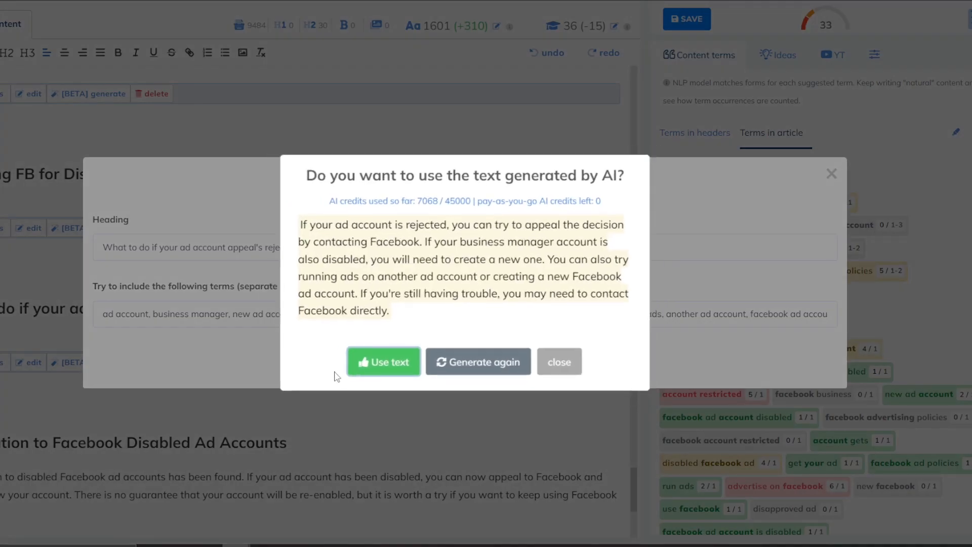
{"action": "left_click", "coordinate": [383, 362]}
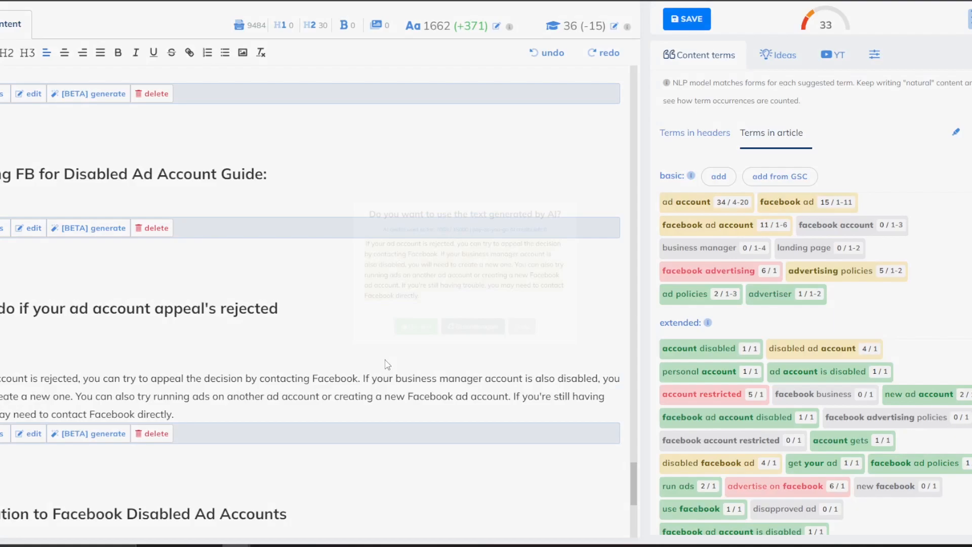
{"action": "key", "text": "BackSpace"}
{"action": "key", "text": "BackSpace"}
{"action": "key", "text": "BackSpace"}
{"action": "key", "text": "BackSpace"}
{"action": "key", "text": "BackSpace"}
{"action": "left_click", "coordinate": [152, 400]}
{"action": "left_click", "coordinate": [173, 382]}
{"action": "key", "text": "Delete"}
{"action": "key", "text": "Delete"}
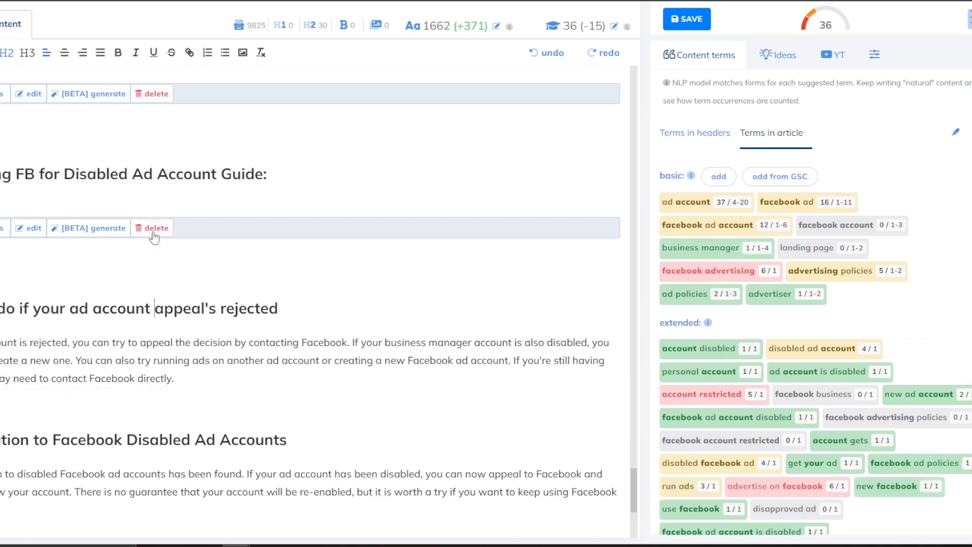
{"action": "key", "text": "Delete"}
Add an AI-generated paragraph under 'Contacting FB for Disabled Ad Account Guide:'.
{"action": "left_click", "coordinate": [97, 209]}
{"action": "left_click", "coordinate": [399, 355]}
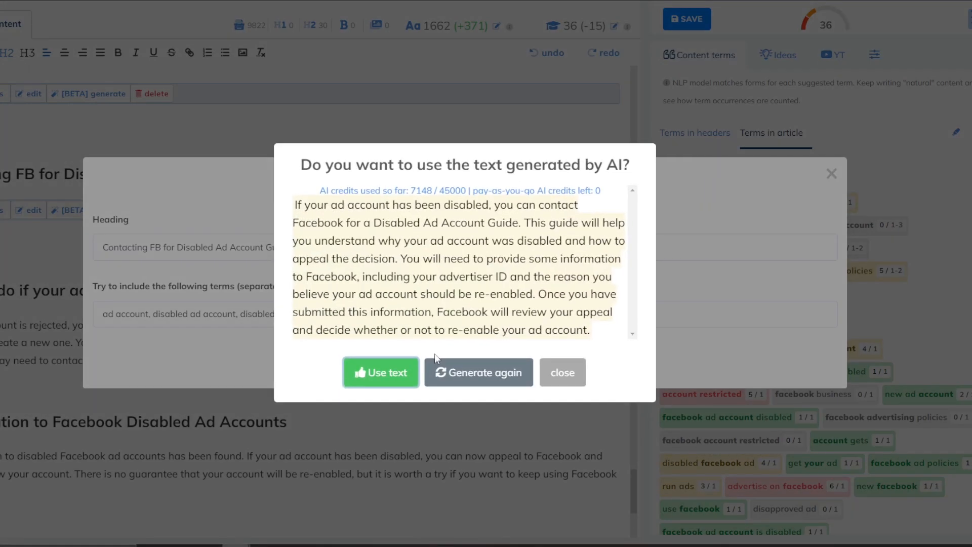
{"action": "left_click", "coordinate": [408, 370]}
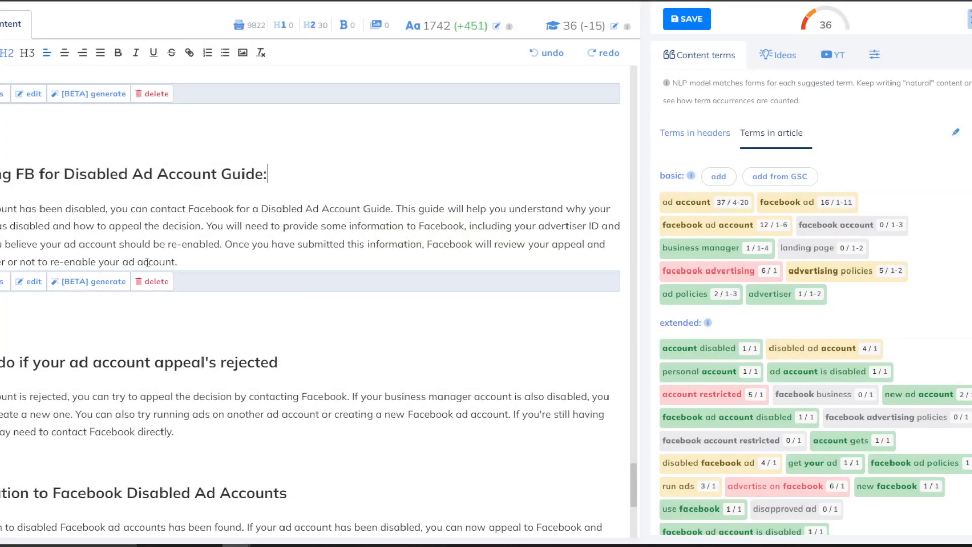
Select the empty question headings from 'Select your ad account' up to the What is a Facebook Ad Account? section.
{"action": "scroll", "coordinate": [202, 318], "scroll_direction": "up", "scroll_amount": 2}
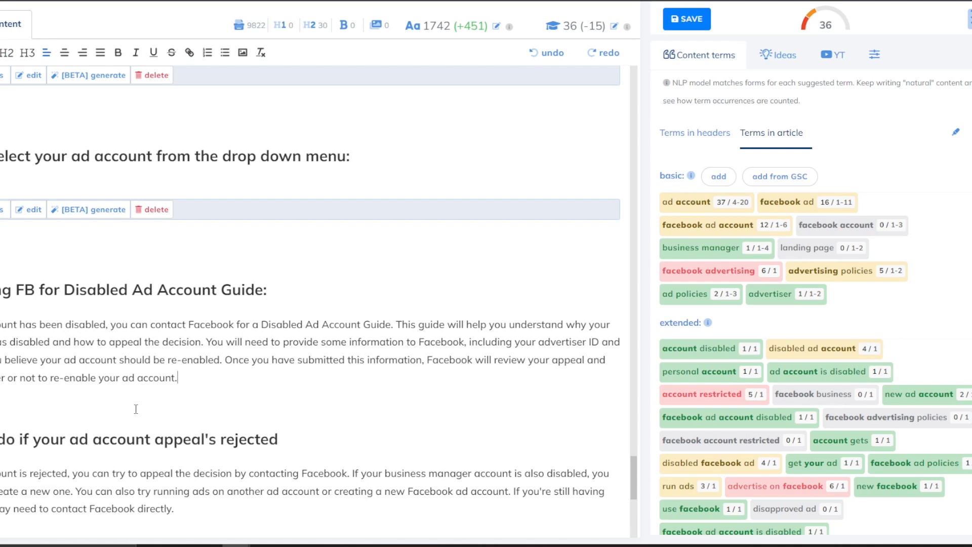
{"action": "scroll", "coordinate": [150, 385], "scroll_direction": "down", "scroll_amount": 2}
{"action": "scroll", "coordinate": [115, 345], "scroll_direction": "down", "scroll_amount": 3}
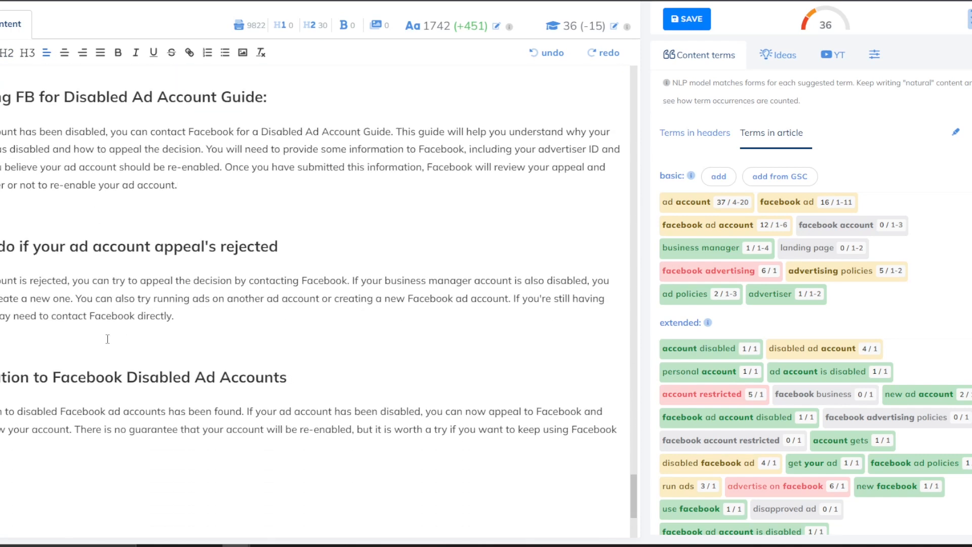
{"action": "scroll", "coordinate": [91, 391], "scroll_direction": "down", "scroll_amount": 1}
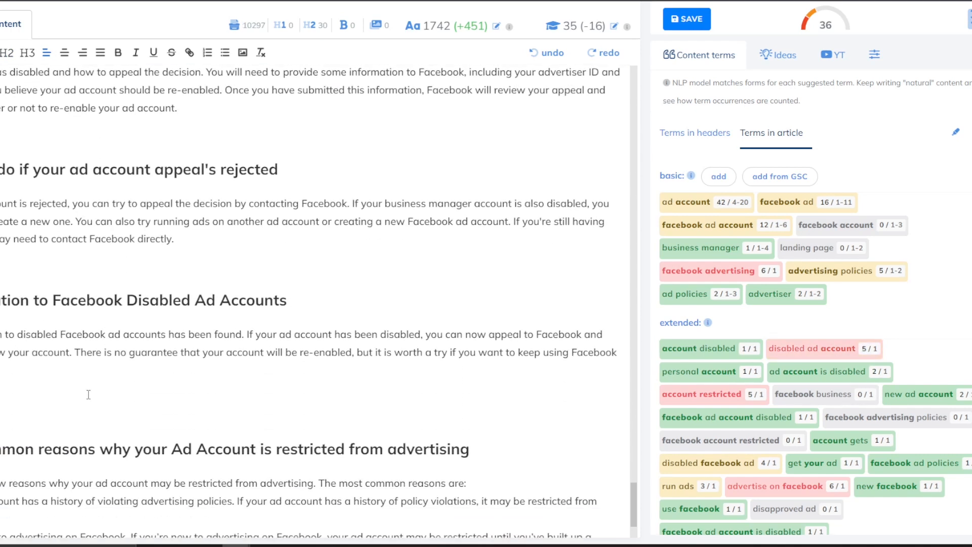
{"action": "scroll", "coordinate": [139, 337], "scroll_direction": "up", "scroll_amount": 7}
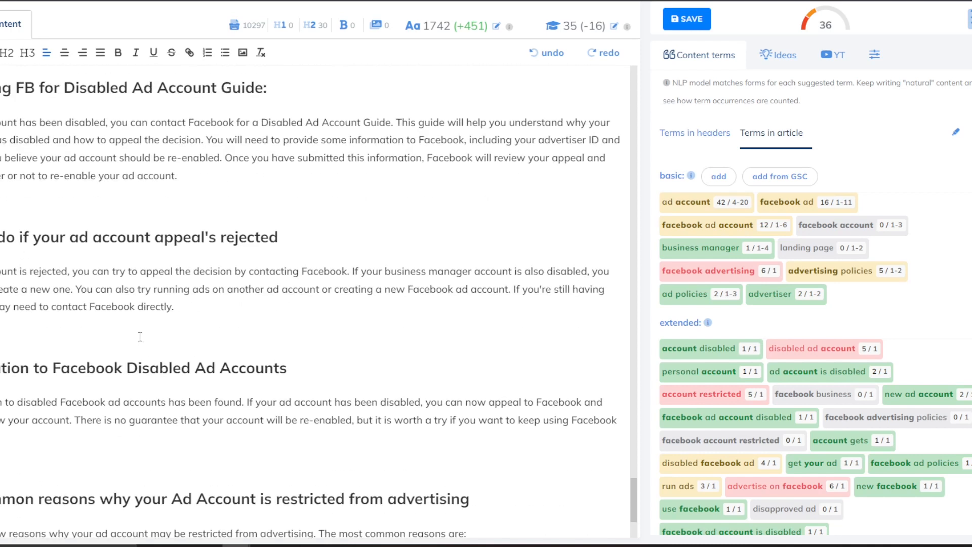
{"action": "left_click_drag", "start_coordinate": [126, 225], "coordinate": [1, 253]}
{"action": "scroll", "coordinate": [18, 240], "scroll_direction": "up", "scroll_amount": 12}
{"action": "scroll", "coordinate": [1, 264], "scroll_direction": "up", "scroll_amount": 6}
{"action": "scroll", "coordinate": [1, 271], "scroll_direction": "up", "scroll_amount": 6}
{"action": "scroll", "coordinate": [1, 258], "scroll_direction": "down", "scroll_amount": 1}
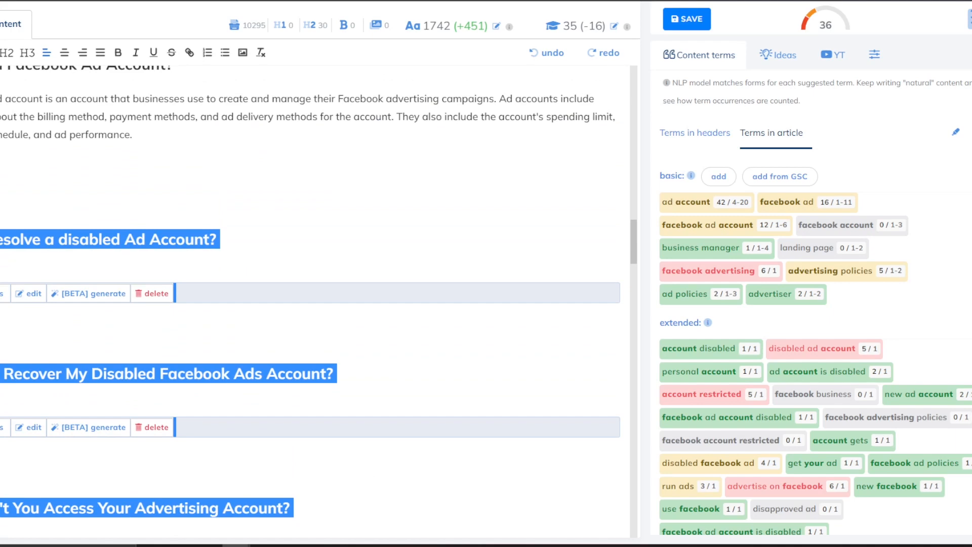
{"action": "key", "text": "Delete"}
{"action": "scroll", "coordinate": [159, 202], "scroll_direction": "up", "scroll_amount": 3}
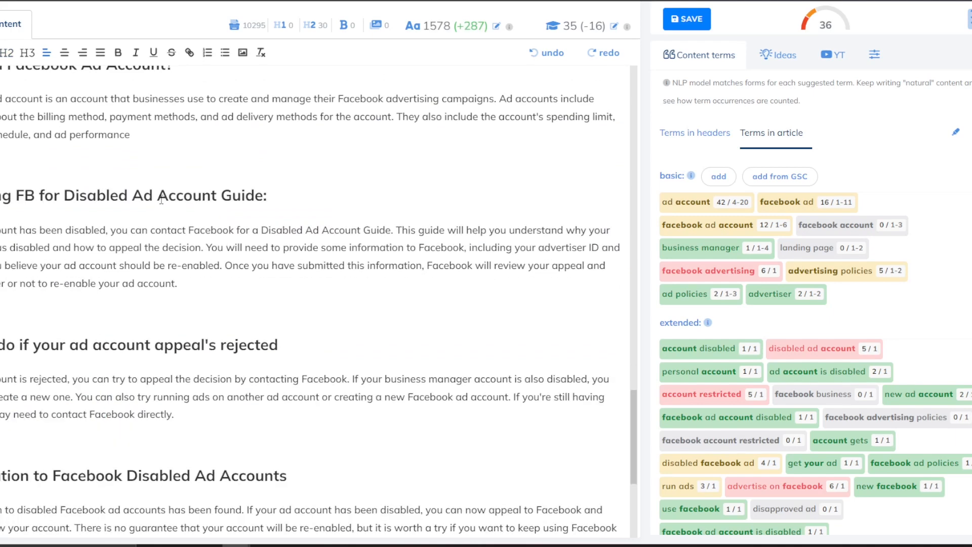
{"action": "scroll", "coordinate": [163, 208], "scroll_direction": "up", "scroll_amount": 15}
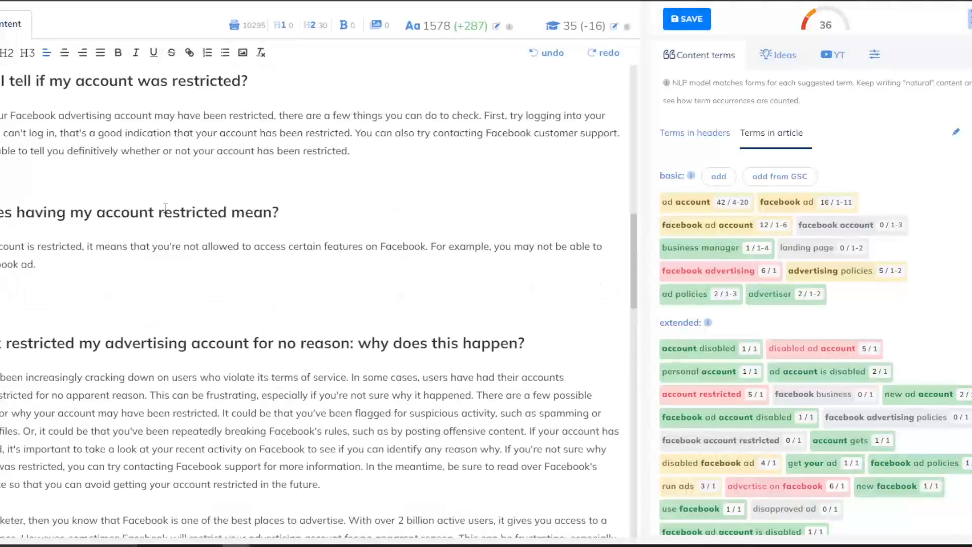
{"action": "scroll", "coordinate": [167, 206], "scroll_direction": "down", "scroll_amount": 15}
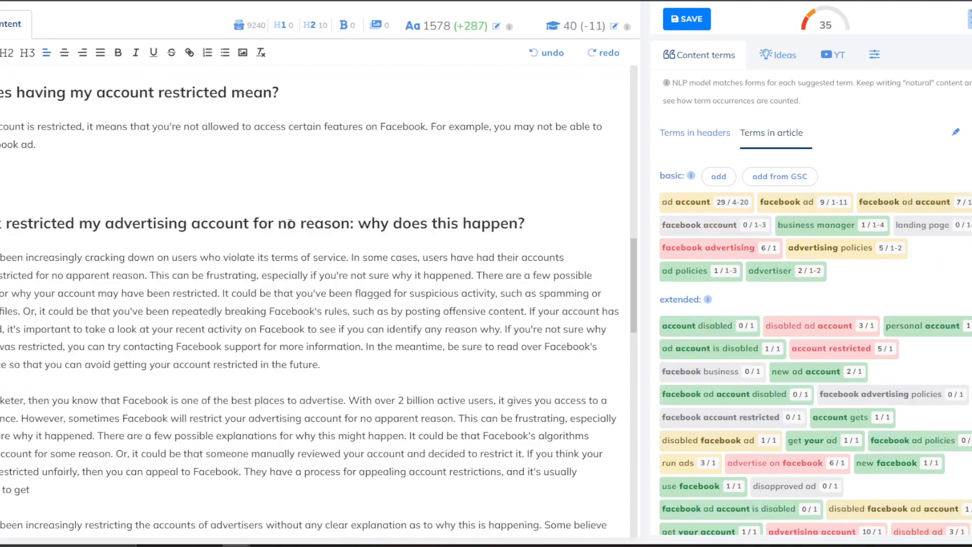
{"action": "scroll", "coordinate": [287, 228], "scroll_direction": "down", "scroll_amount": 5}
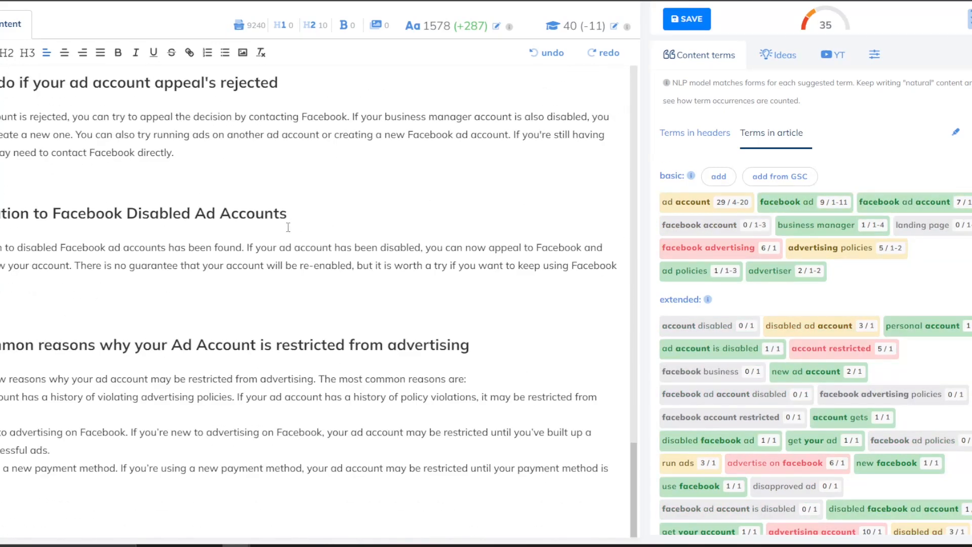
{"action": "scroll", "coordinate": [289, 227], "scroll_direction": "up", "scroll_amount": 15}
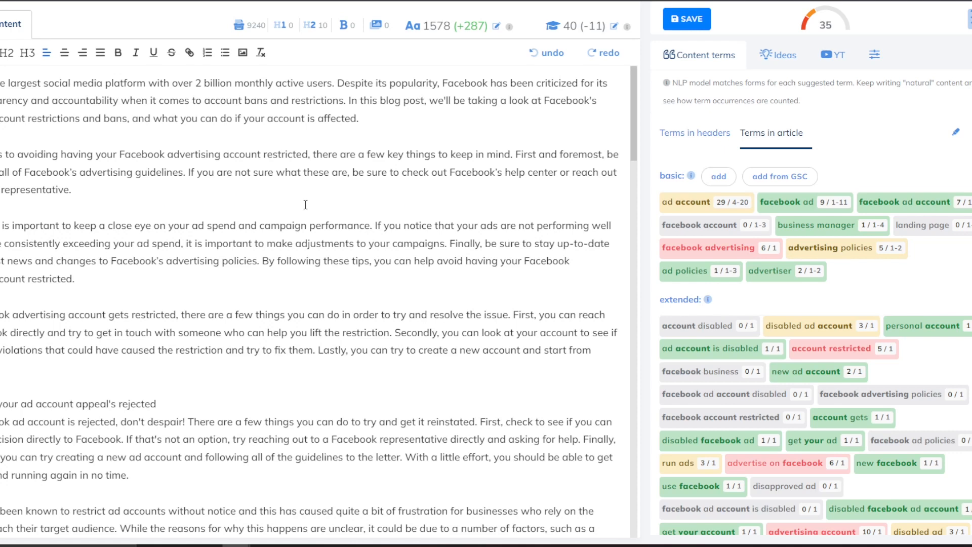
{"action": "scroll", "coordinate": [426, 306], "scroll_direction": "down", "scroll_amount": 8}
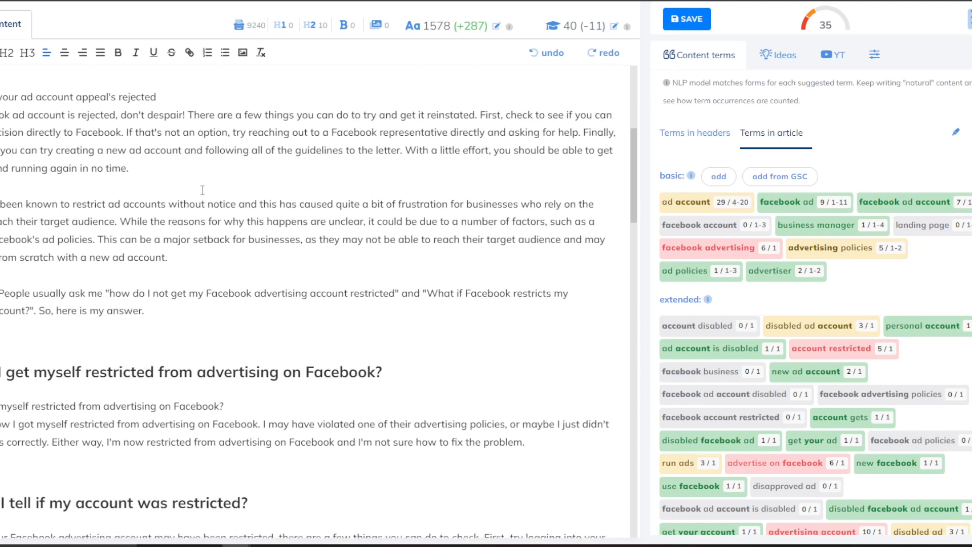
{"action": "scroll", "coordinate": [426, 305], "scroll_direction": "down", "scroll_amount": 2}
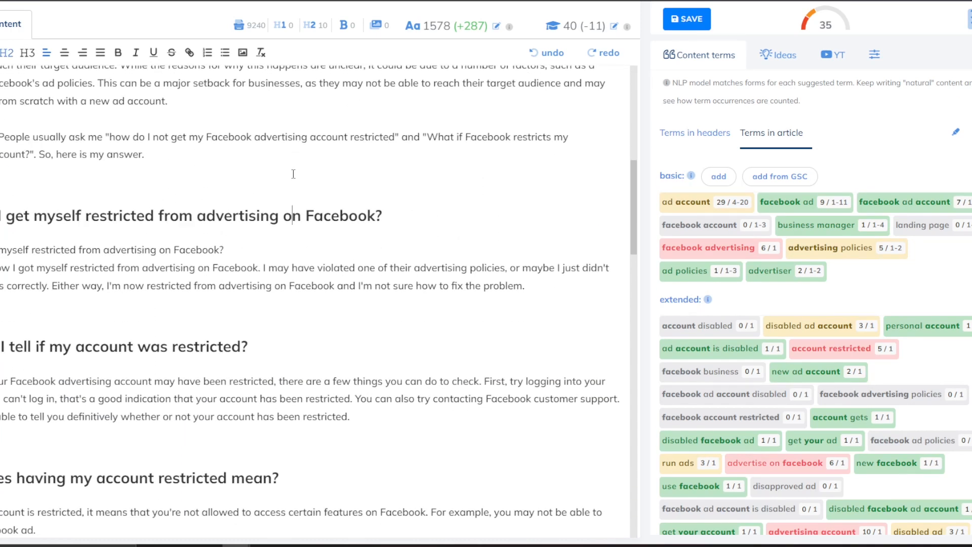
{"action": "scroll", "coordinate": [294, 173], "scroll_direction": "down", "scroll_amount": 4}
{"action": "scroll", "coordinate": [226, 159], "scroll_direction": "down", "scroll_amount": 4}
{"action": "left_click_drag", "start_coordinate": [49, 232], "coordinate": [1, 204]}
{"action": "left_click", "coordinate": [36, 224]}
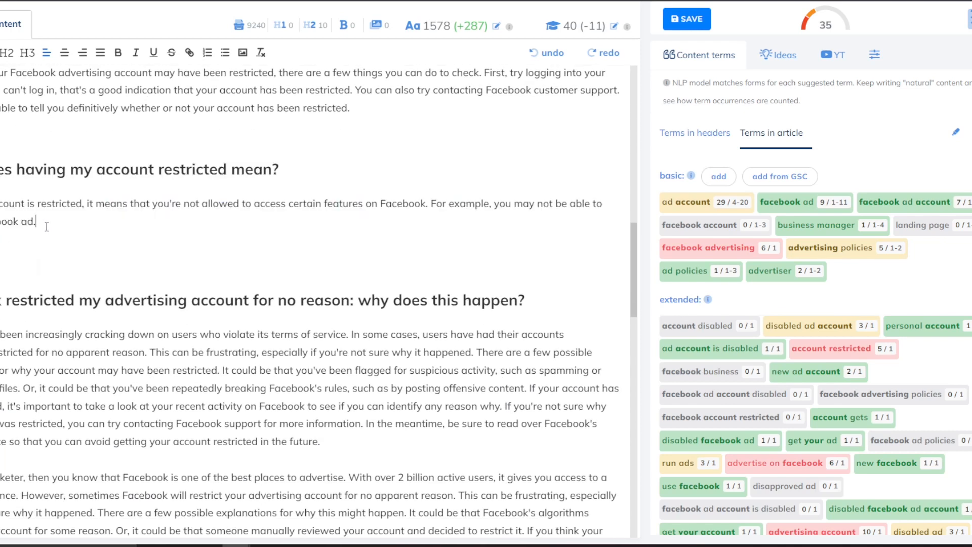
{"action": "scroll", "coordinate": [152, 192], "scroll_direction": "down", "scroll_amount": 4}
{"action": "scroll", "coordinate": [151, 192], "scroll_direction": "up", "scroll_amount": 3}
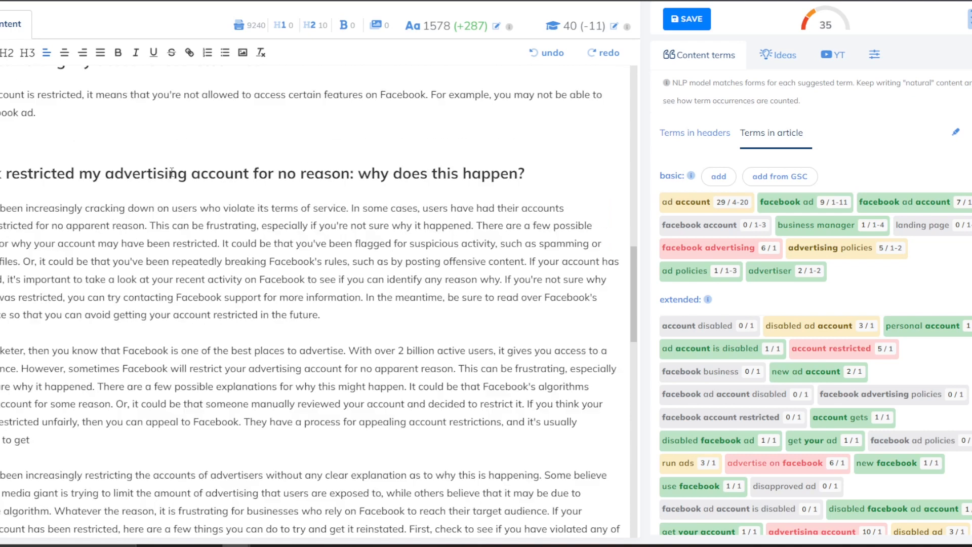
{"action": "scroll", "coordinate": [450, 79], "scroll_direction": "up", "scroll_amount": 7}
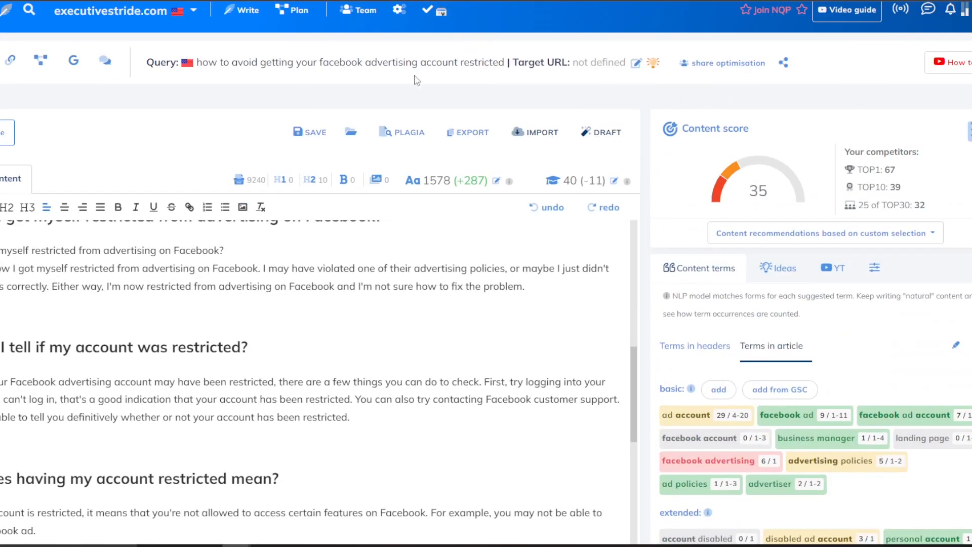
{"action": "left_click", "coordinate": [602, 132]}
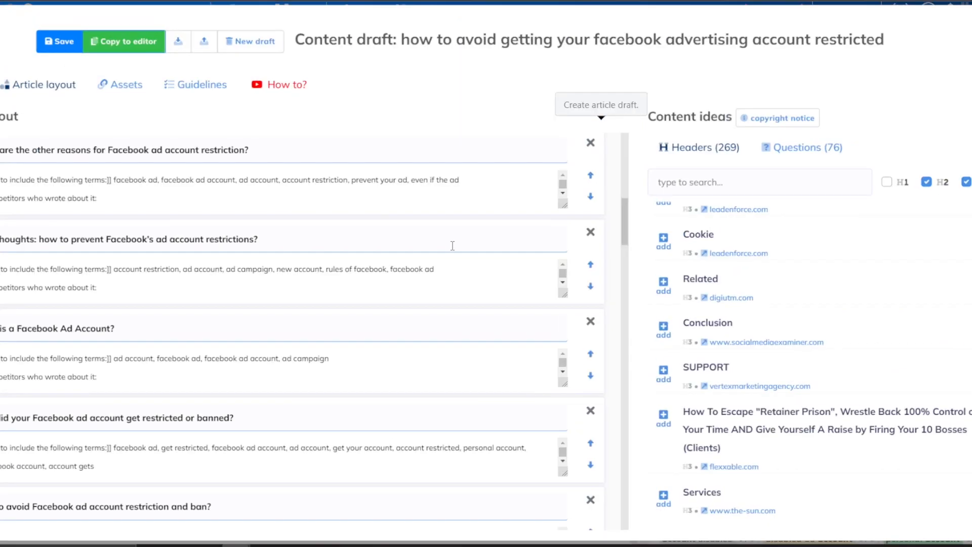
{"action": "scroll", "coordinate": [770, 238], "scroll_direction": "down", "scroll_amount": 10}
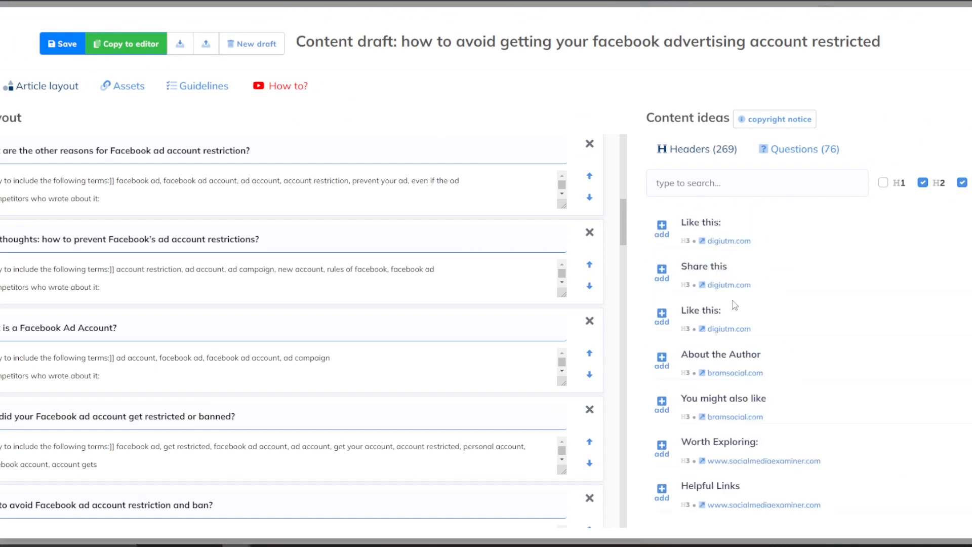
{"action": "scroll", "coordinate": [850, 317], "scroll_direction": "down", "scroll_amount": 2}
{"action": "scroll", "coordinate": [833, 321], "scroll_direction": "up", "scroll_amount": 6}
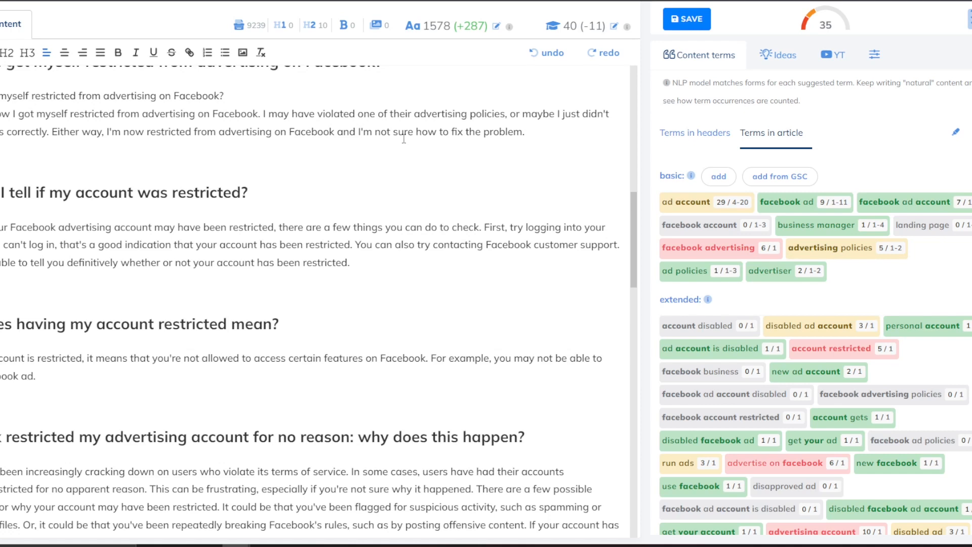
{"action": "scroll", "coordinate": [352, 180], "scroll_direction": "up", "scroll_amount": 8}
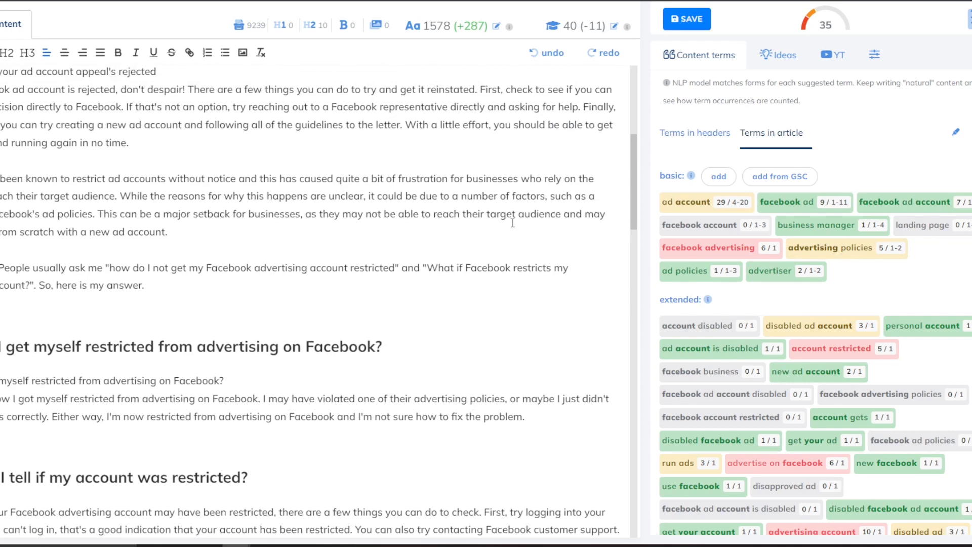
{"action": "left_click_drag", "start_coordinate": [450, 27], "coordinate": [471, 28]}
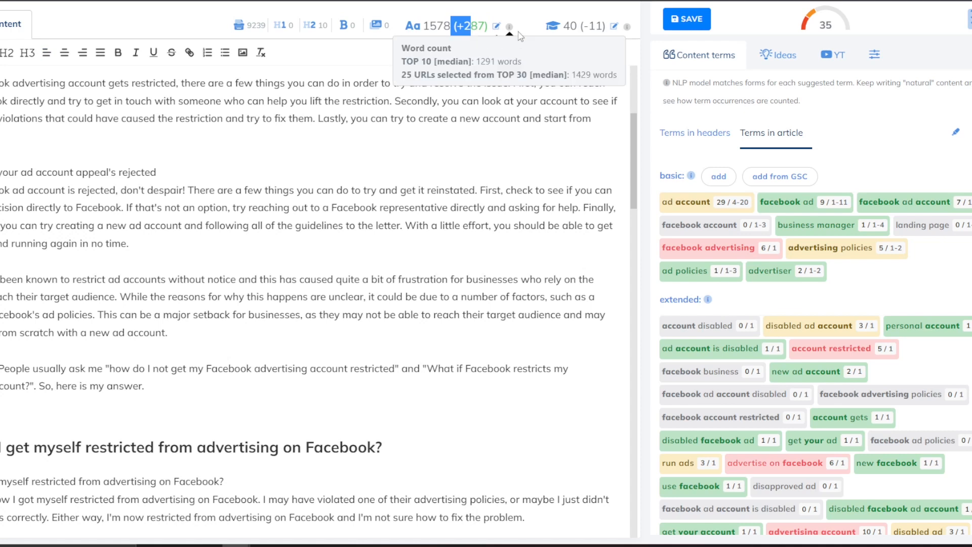
{"action": "scroll", "coordinate": [563, 101], "scroll_direction": "up", "scroll_amount": 2}
{"action": "scroll", "coordinate": [707, 100], "scroll_direction": "up", "scroll_amount": 3}
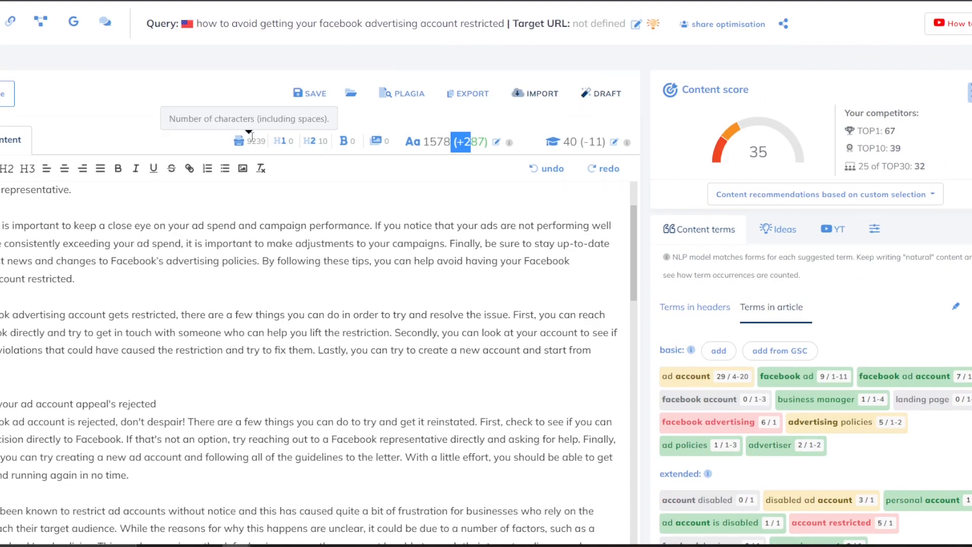
{"action": "left_click_drag", "start_coordinate": [865, 113], "coordinate": [882, 130]}
{"action": "double_click", "coordinate": [890, 130]}
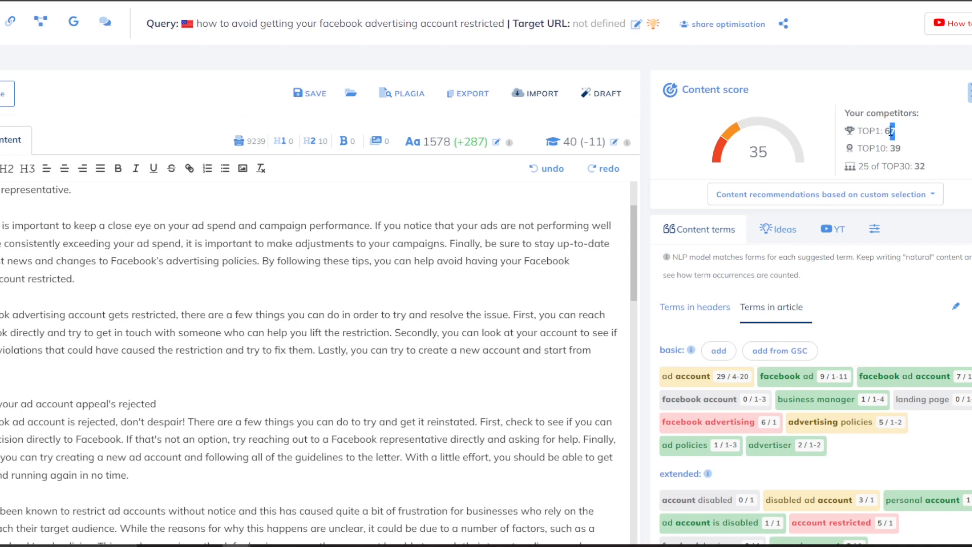
{"action": "mouse_move", "coordinate": [772, 146]}
{"action": "left_mouse_down"}
{"action": "mouse_move", "coordinate": [749, 151]}
{"action": "mouse_move", "coordinate": [760, 150]}
{"action": "left_mouse_up"}
{"action": "left_click_drag", "start_coordinate": [870, 129], "coordinate": [890, 130]}
{"action": "left_click", "coordinate": [902, 140]}
{"action": "left_click_drag", "start_coordinate": [750, 162], "coordinate": [770, 156]}
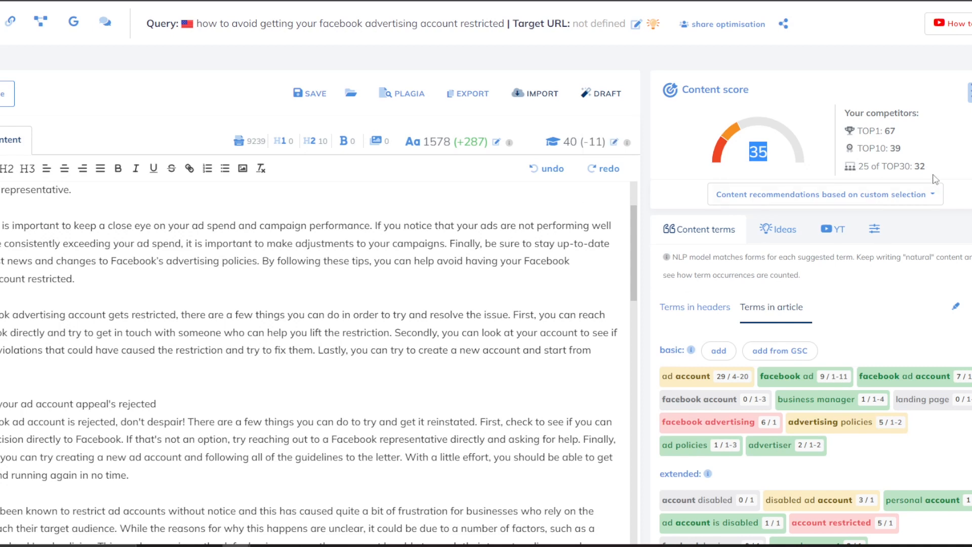
{"action": "mouse_move", "coordinate": [890, 147]}
{"action": "left_mouse_down"}
{"action": "mouse_move", "coordinate": [902, 147]}
{"action": "mouse_move", "coordinate": [890, 147]}
{"action": "mouse_move", "coordinate": [891, 132]}
{"action": "mouse_move", "coordinate": [902, 148]}
{"action": "left_mouse_up"}
{"action": "left_click", "coordinate": [520, 243]}
{"action": "scroll", "coordinate": [486, 253], "scroll_direction": "up", "scroll_amount": 2}
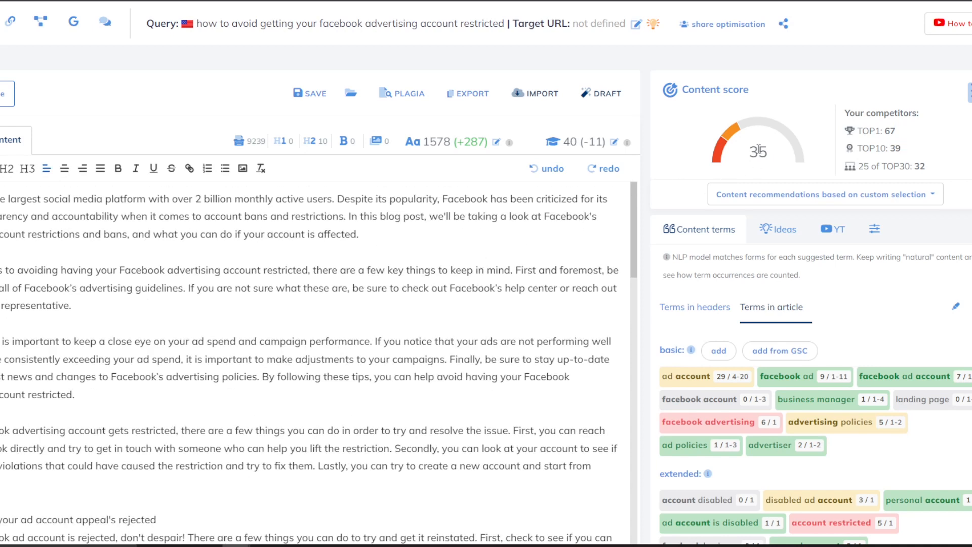
{"action": "left_click_drag", "start_coordinate": [897, 152], "coordinate": [918, 165]}
{"action": "left_click_drag", "start_coordinate": [920, 166], "coordinate": [926, 166]}
{"action": "scroll", "coordinate": [844, 205], "scroll_direction": "down", "scroll_amount": 2}
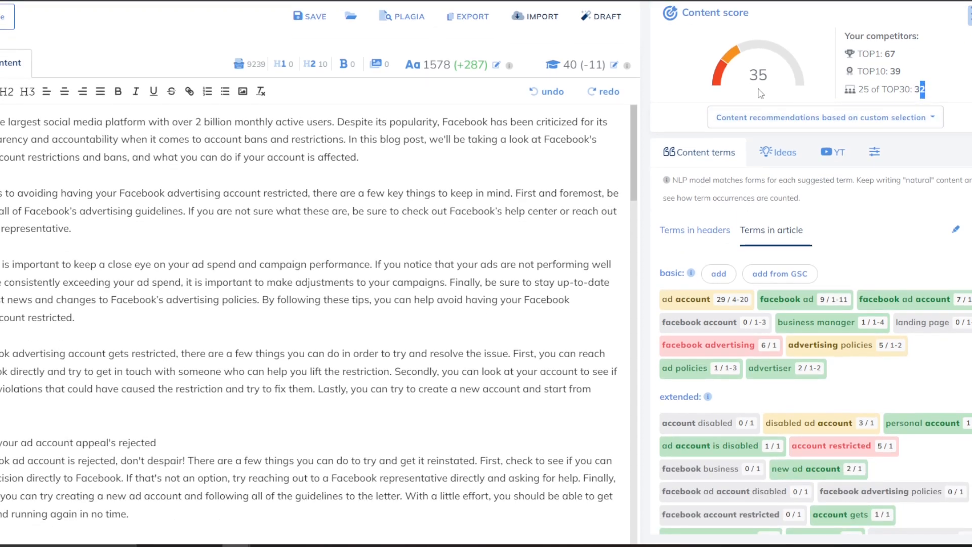
{"action": "left_click_drag", "start_coordinate": [772, 82], "coordinate": [753, 75]}
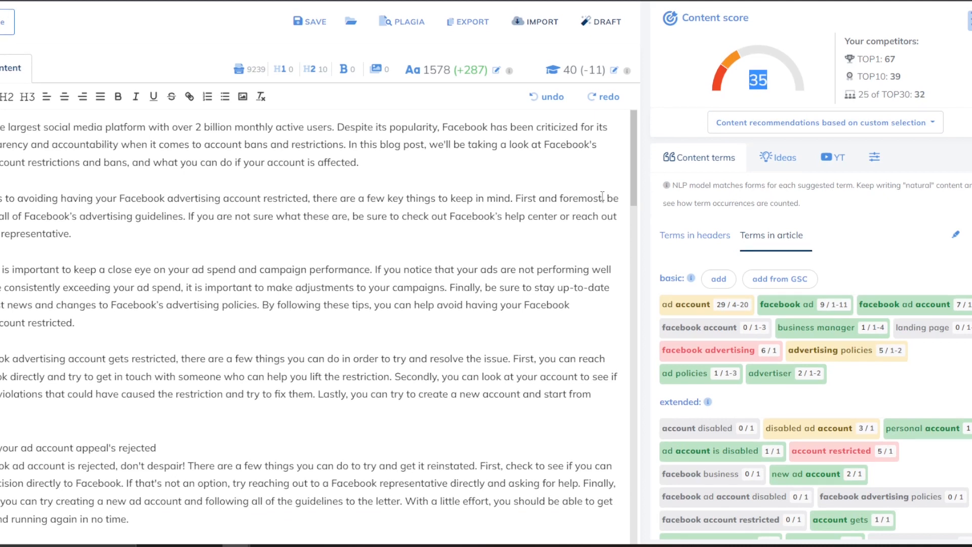
{"action": "scroll", "coordinate": [806, 156], "scroll_direction": "up", "scroll_amount": 2}
{"action": "scroll", "coordinate": [805, 156], "scroll_direction": "down", "scroll_amount": 5}
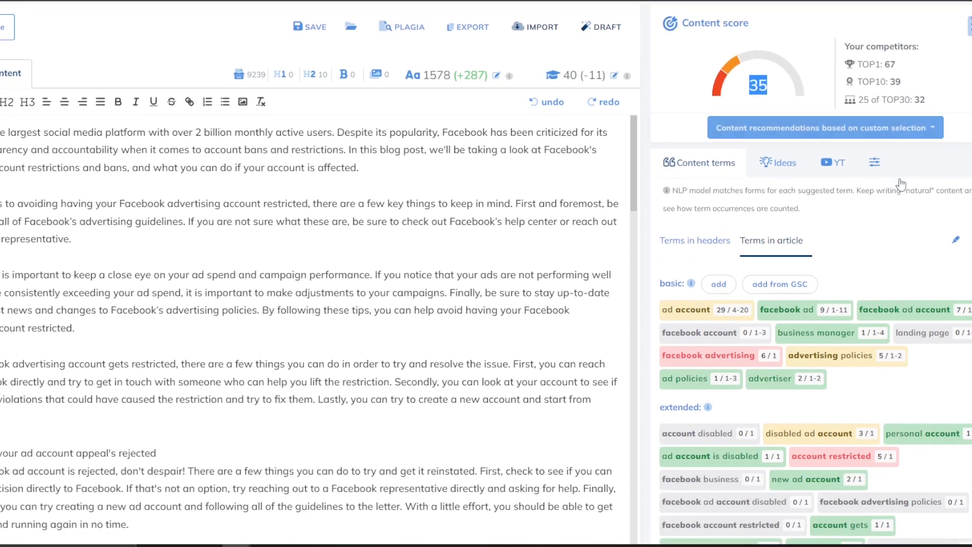
Scroll through the Content terms list and the article to review term usage.
{"action": "scroll", "coordinate": [772, 290], "scroll_direction": "down", "scroll_amount": 10}
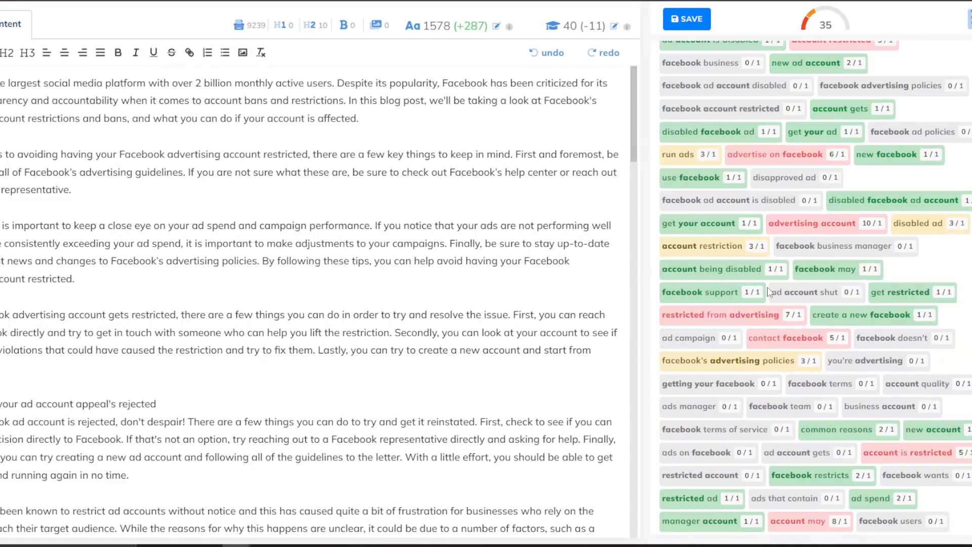
{"action": "scroll", "coordinate": [773, 289], "scroll_direction": "down", "scroll_amount": 2}
{"action": "scroll", "coordinate": [804, 239], "scroll_direction": "down", "scroll_amount": 1}
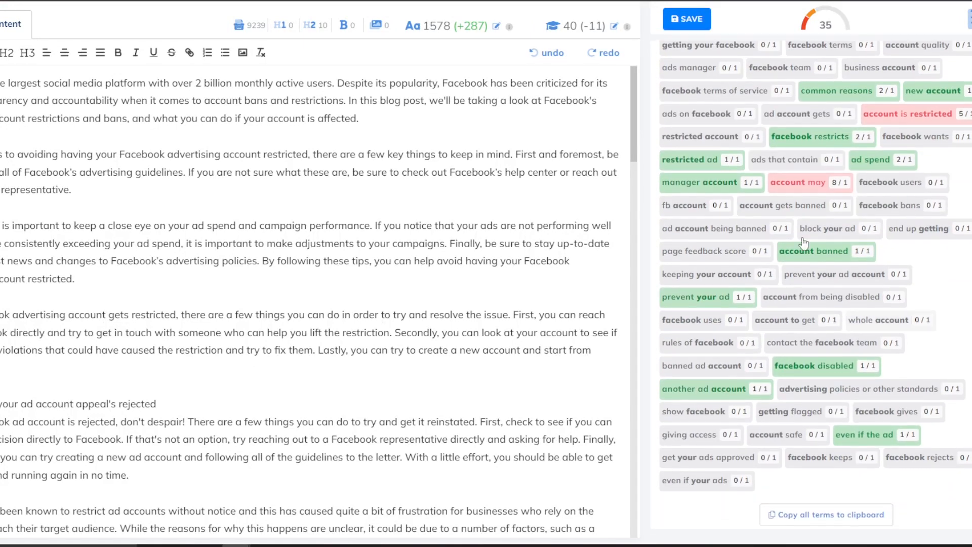
{"action": "scroll", "coordinate": [784, 320], "scroll_direction": "up", "scroll_amount": 8}
{"action": "scroll", "coordinate": [783, 319], "scroll_direction": "up", "scroll_amount": 4}
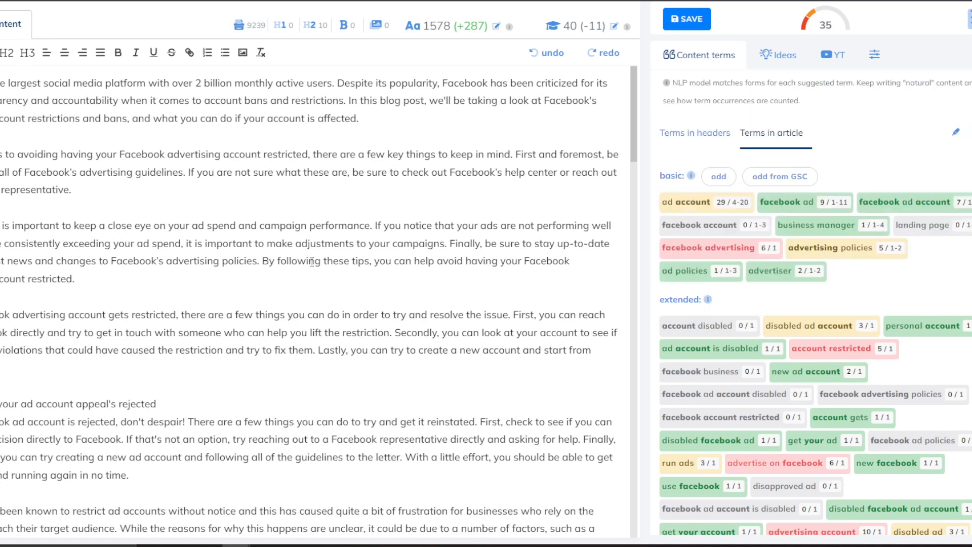
{"action": "scroll", "coordinate": [737, 388], "scroll_direction": "down", "scroll_amount": 5}
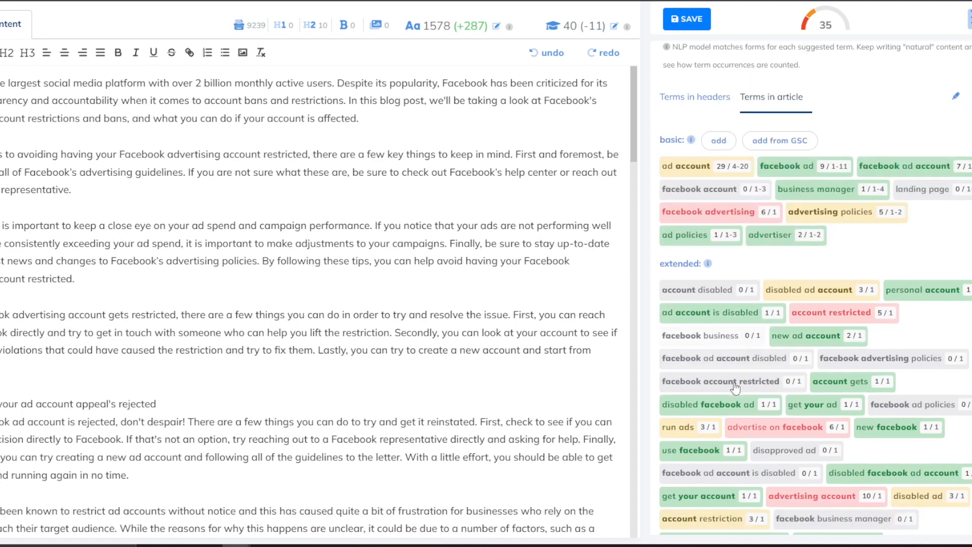
{"action": "scroll", "coordinate": [735, 388], "scroll_direction": "down", "scroll_amount": 2}
{"action": "scroll", "coordinate": [363, 324], "scroll_direction": "down", "scroll_amount": 6}
{"action": "scroll", "coordinate": [363, 325], "scroll_direction": "down", "scroll_amount": 3}
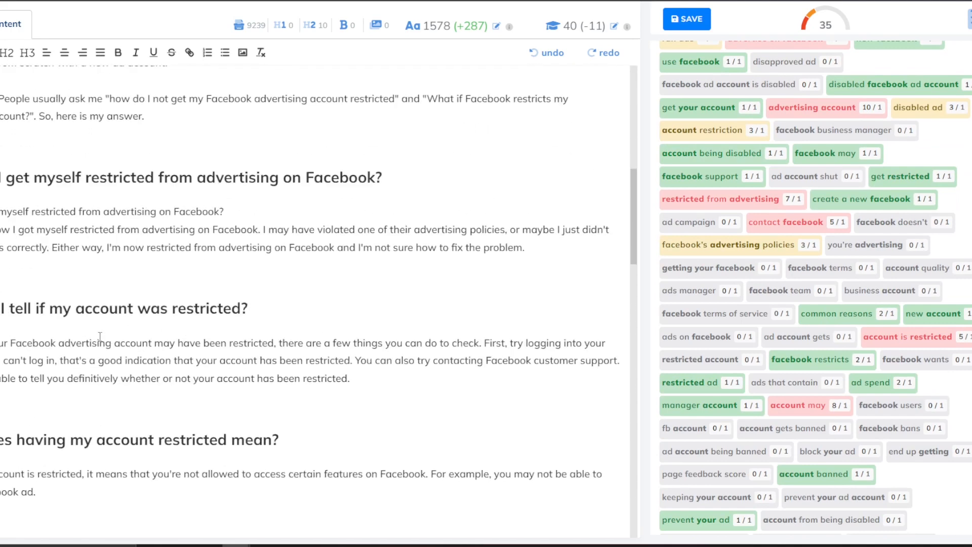
{"action": "scroll", "coordinate": [196, 335], "scroll_direction": "down", "scroll_amount": 15}
{"action": "scroll", "coordinate": [511, 368], "scroll_direction": "down", "scroll_amount": 10}
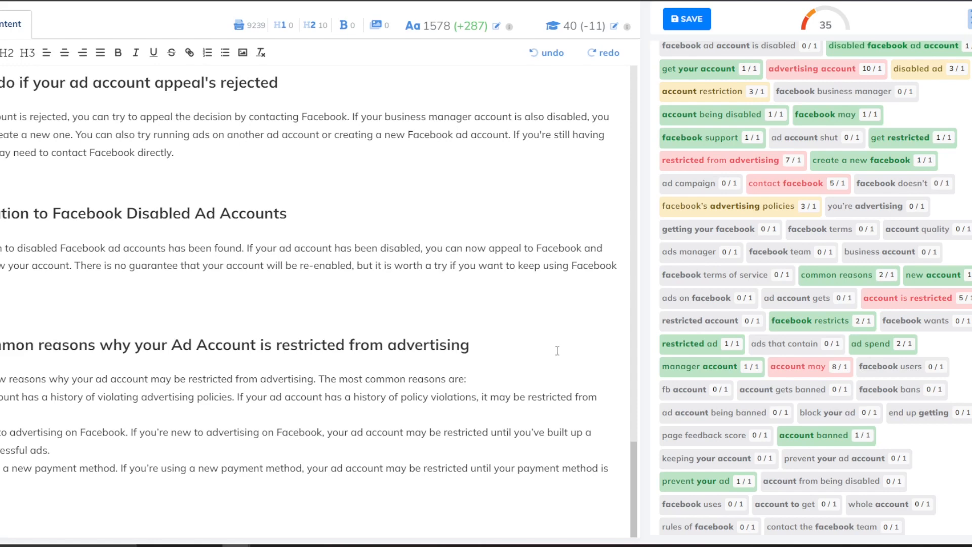
{"action": "scroll", "coordinate": [556, 352], "scroll_direction": "up", "scroll_amount": 20}
{"action": "scroll", "coordinate": [489, 194], "scroll_direction": "up", "scroll_amount": 10}
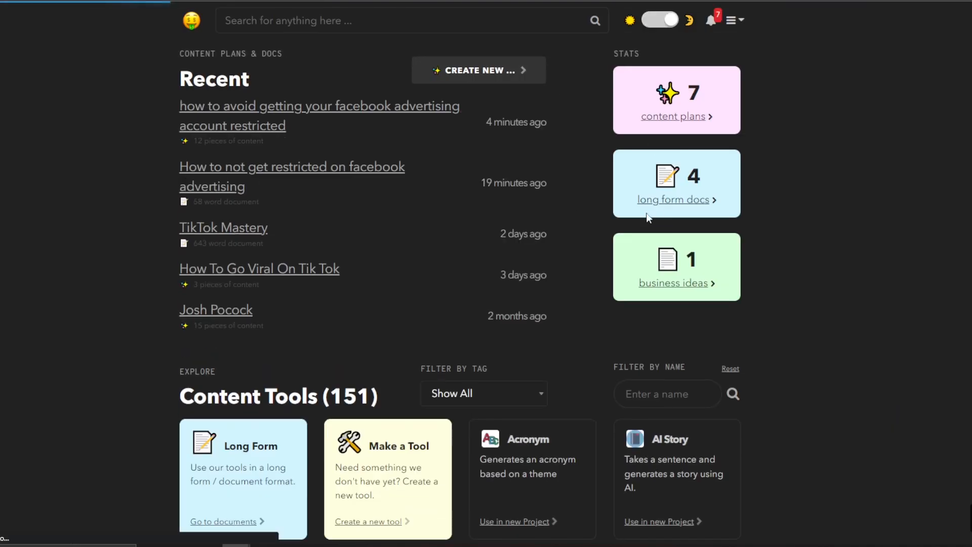
Browse the 151-tool Content Tools catalogue on the Nichesss dashboard, then return to the top.
{"action": "scroll", "coordinate": [555, 339], "scroll_direction": "down", "scroll_amount": 4}
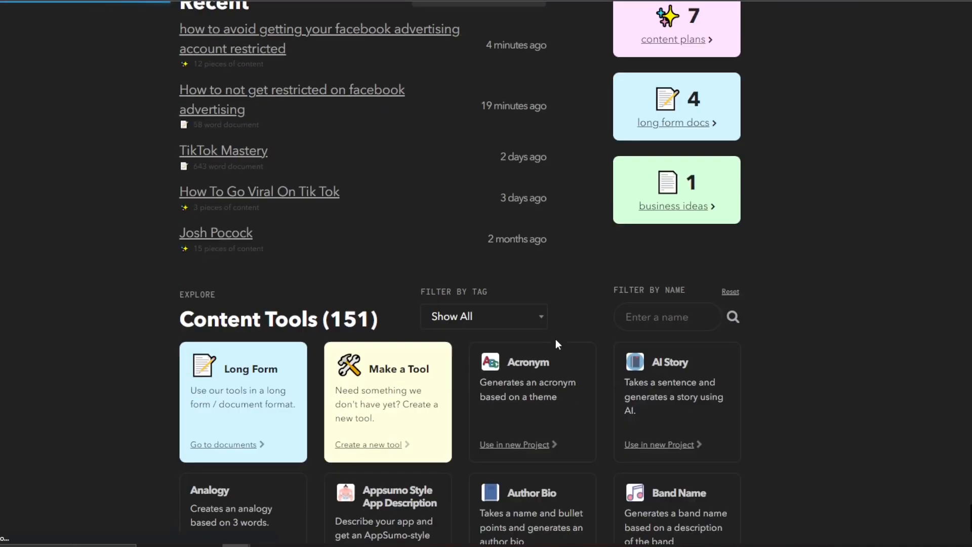
{"action": "scroll", "coordinate": [561, 335], "scroll_direction": "down", "scroll_amount": 15}
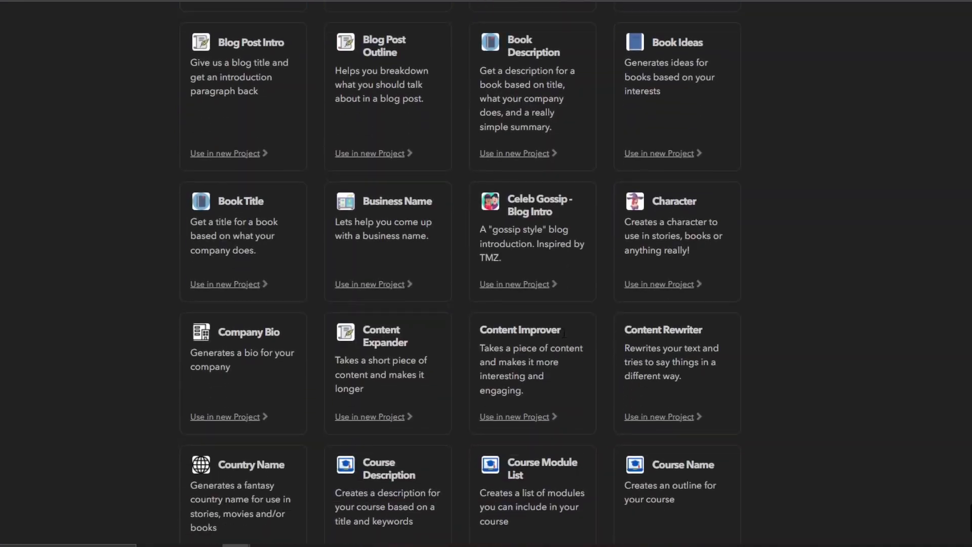
{"action": "scroll", "coordinate": [564, 334], "scroll_direction": "down", "scroll_amount": 10}
{"action": "scroll", "coordinate": [564, 334], "scroll_direction": "up", "scroll_amount": 8}
{"action": "scroll", "coordinate": [563, 333], "scroll_direction": "down", "scroll_amount": 15}
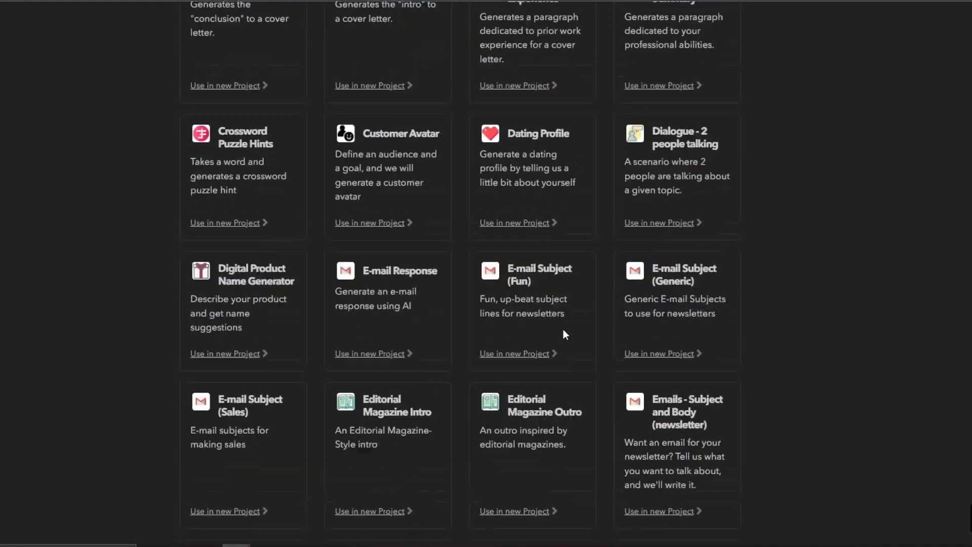
{"action": "scroll", "coordinate": [564, 332], "scroll_direction": "up", "scroll_amount": 20}
{"action": "scroll", "coordinate": [564, 324], "scroll_direction": "down", "scroll_amount": 18}
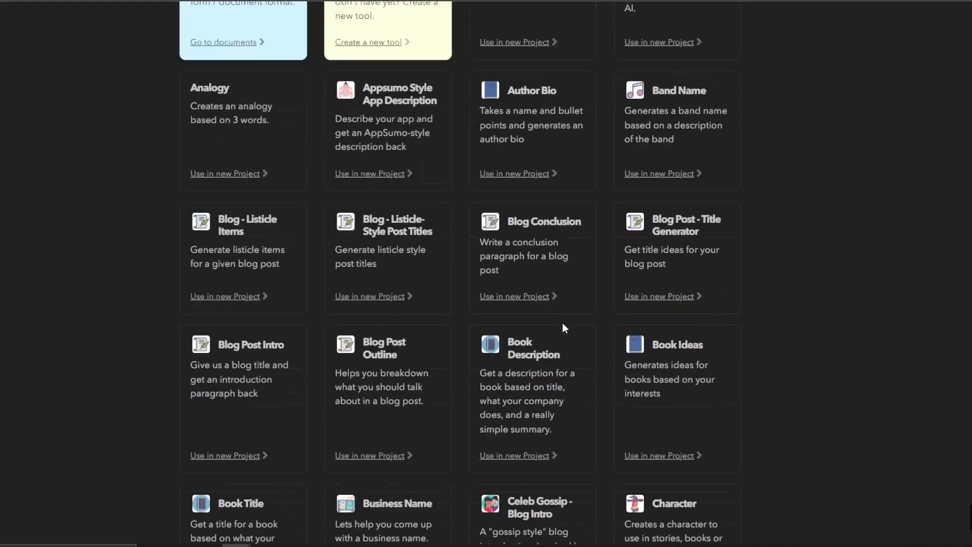
{"action": "scroll", "coordinate": [566, 327], "scroll_direction": "up", "scroll_amount": 20}
{"action": "scroll", "coordinate": [566, 324], "scroll_direction": "down", "scroll_amount": 20}
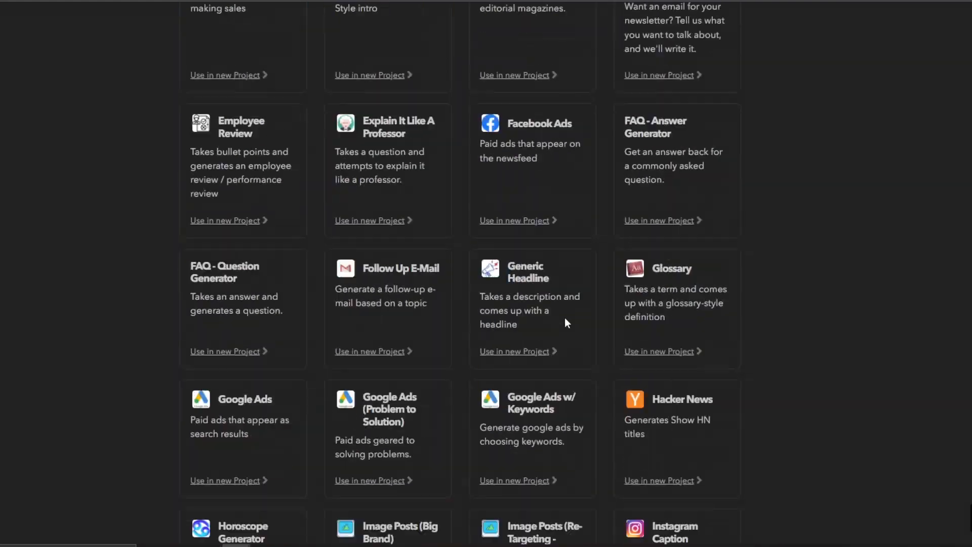
{"action": "scroll", "coordinate": [566, 315], "scroll_direction": "up", "scroll_amount": 20}
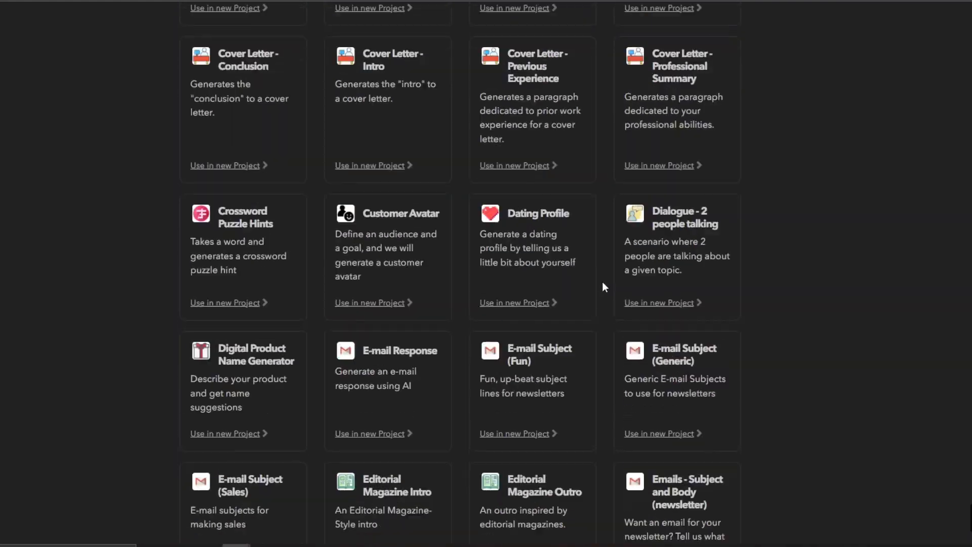